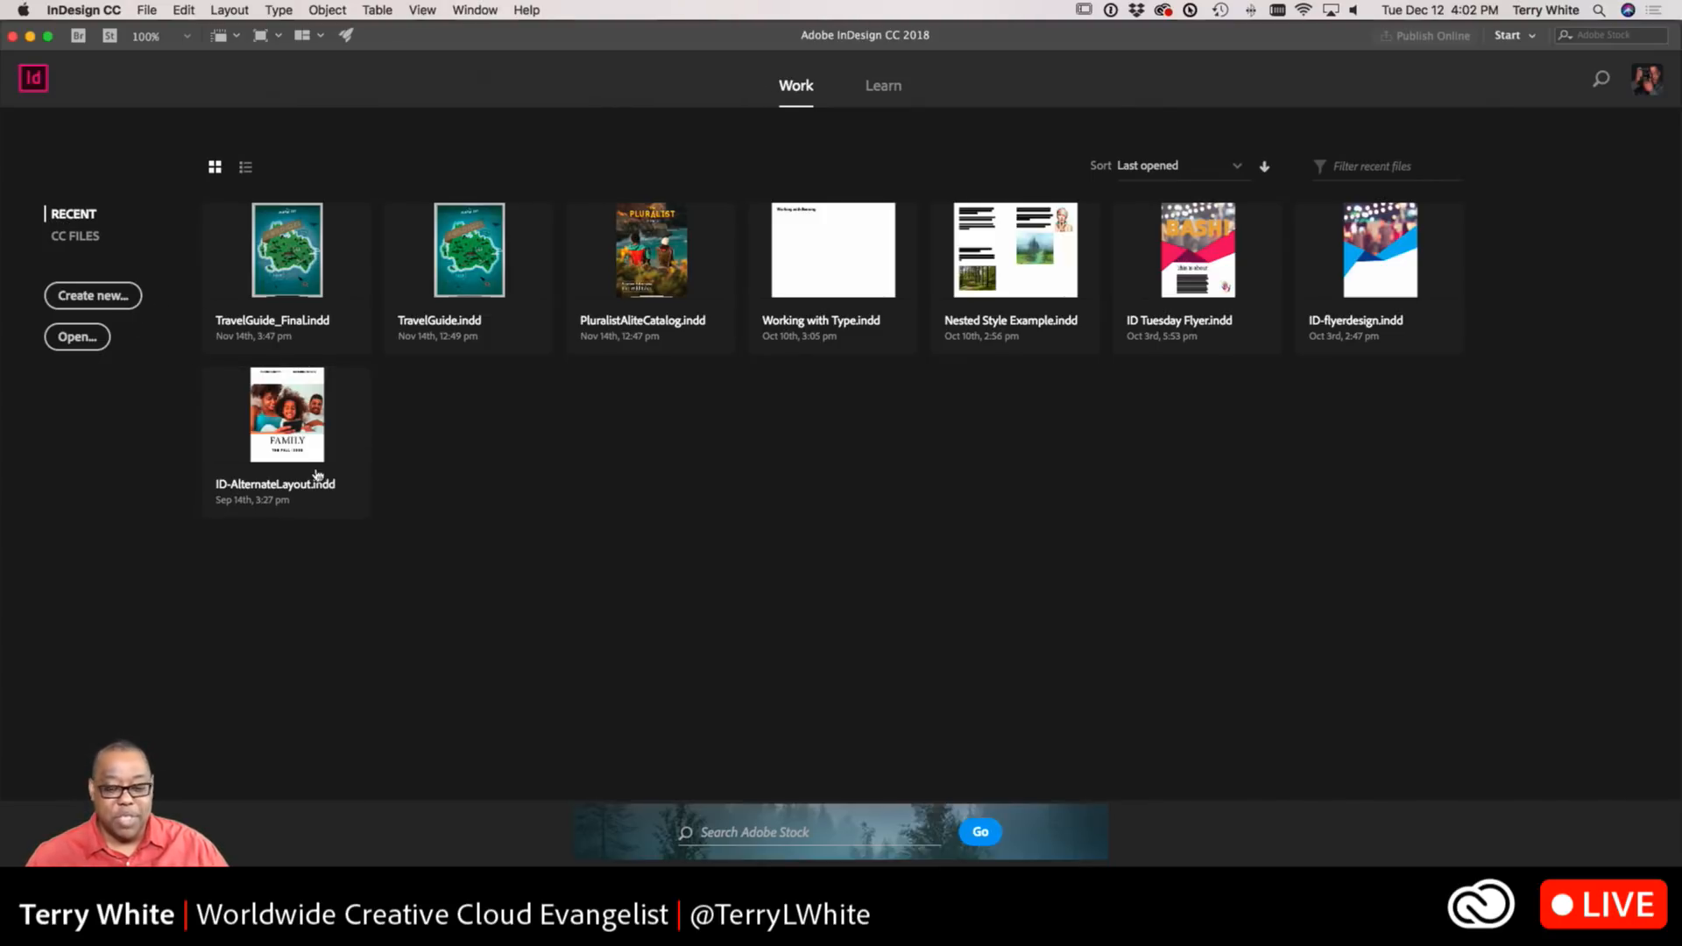
# Start a new document and look through the Print, Web and Mobile templates and the saved and recent items
pyautogui.click(105, 298)
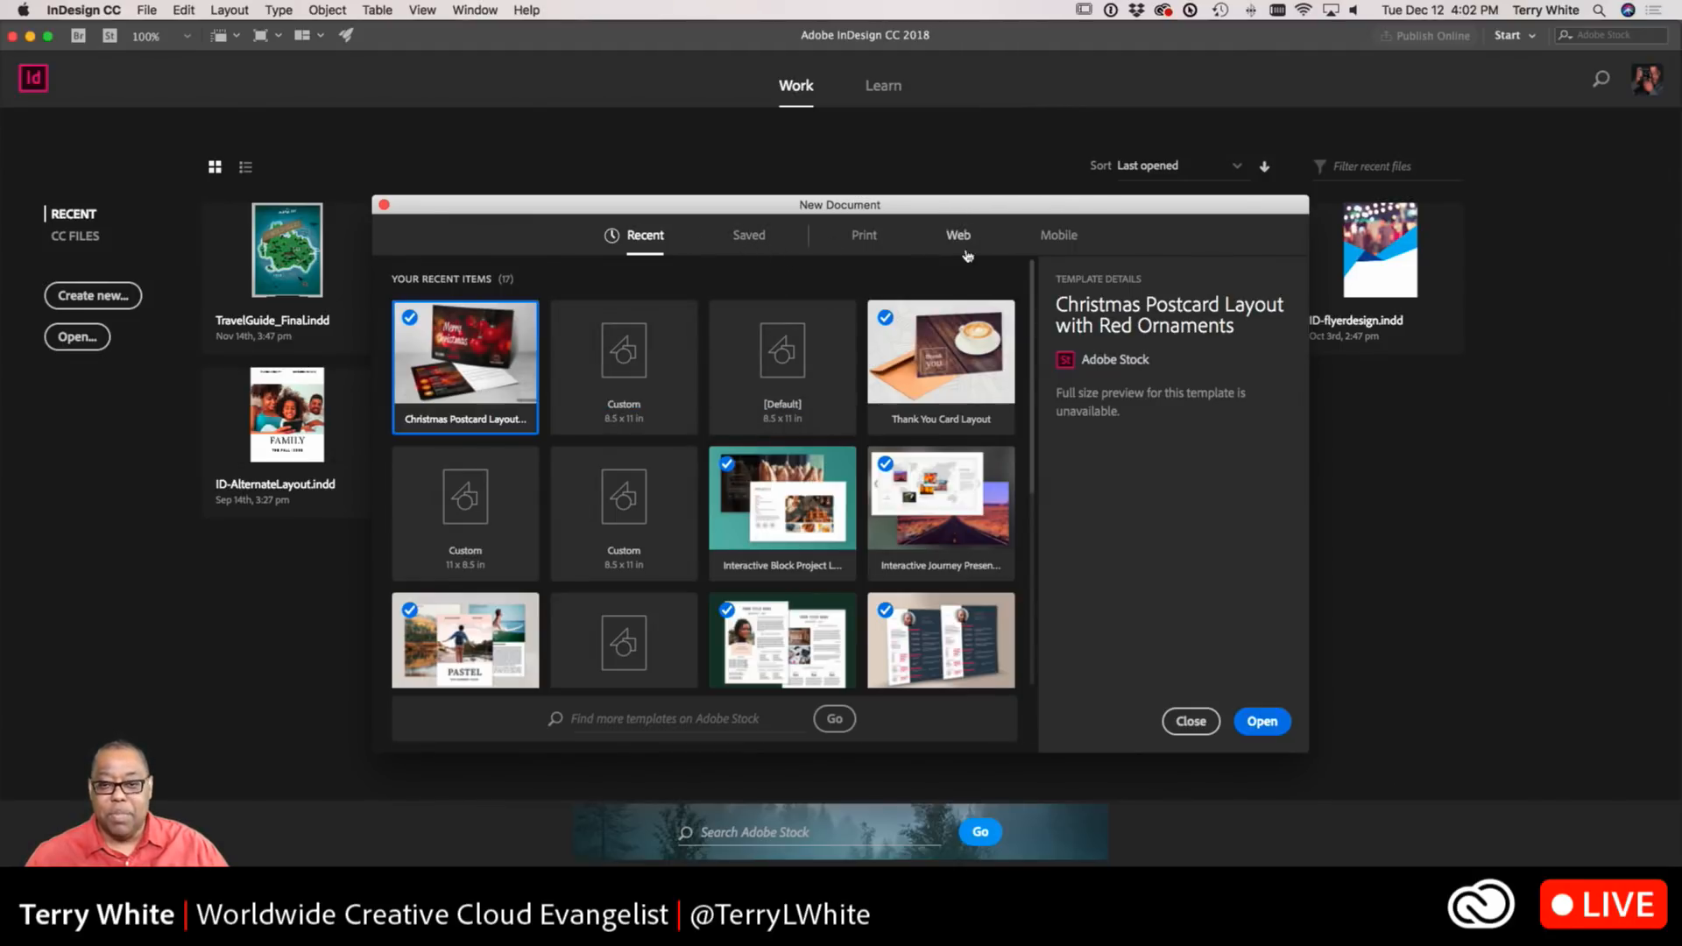
pyautogui.click(867, 239)
pyautogui.scroll(-10, 877, 389)
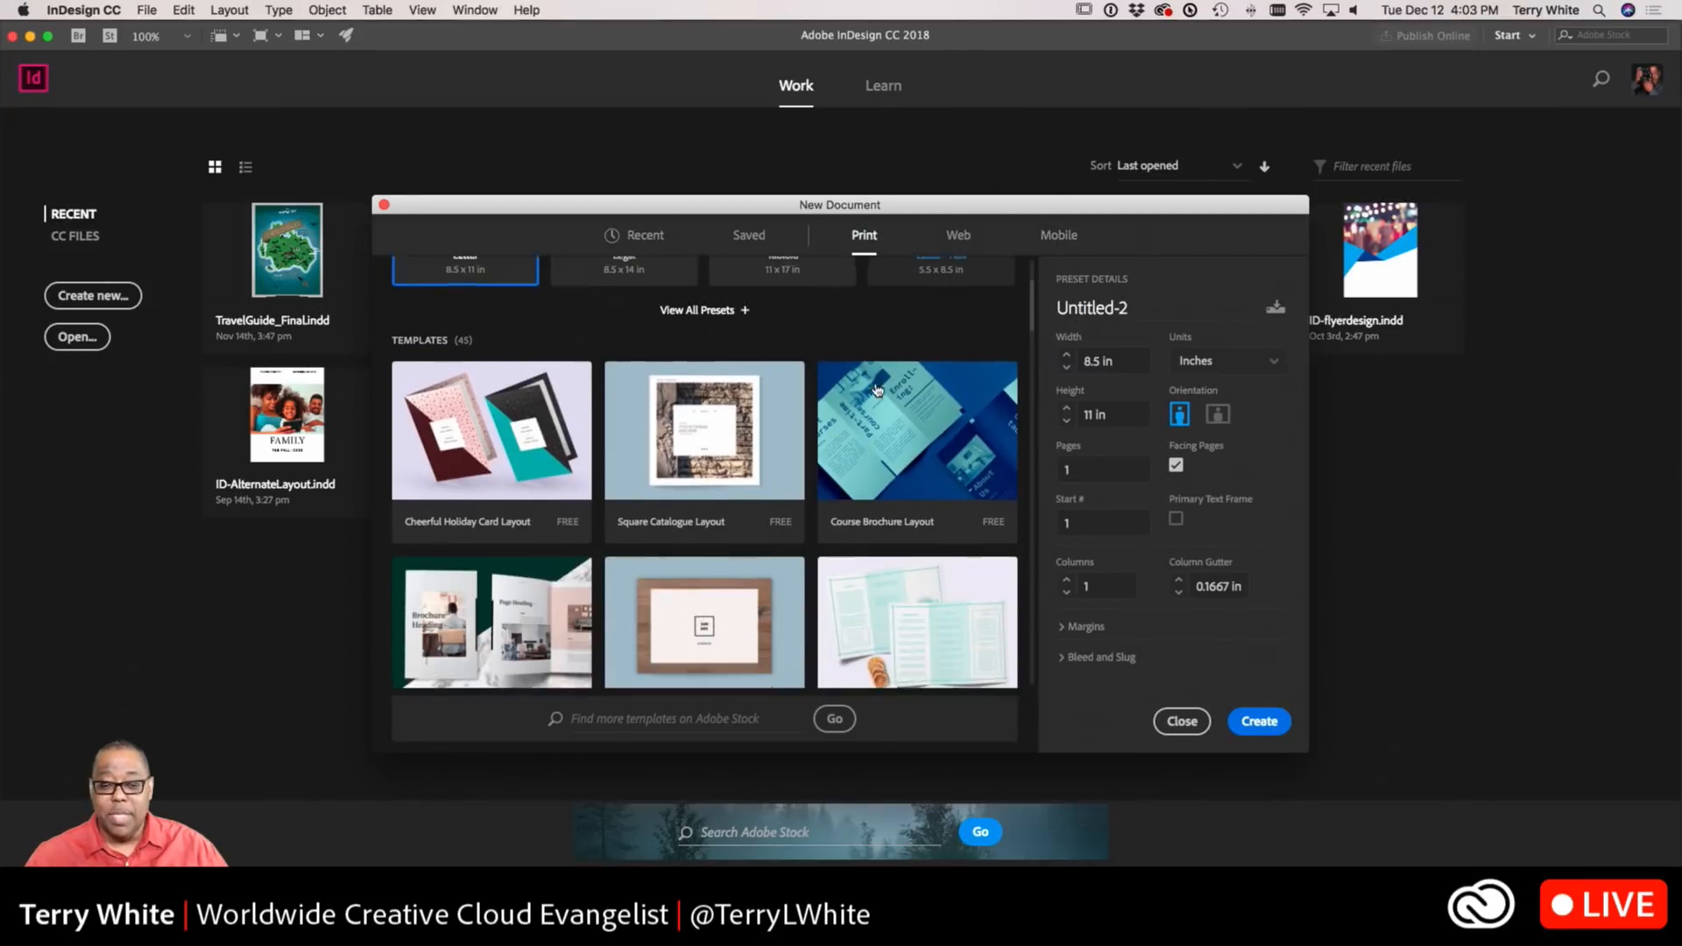
pyautogui.scroll(-10, 877, 389)
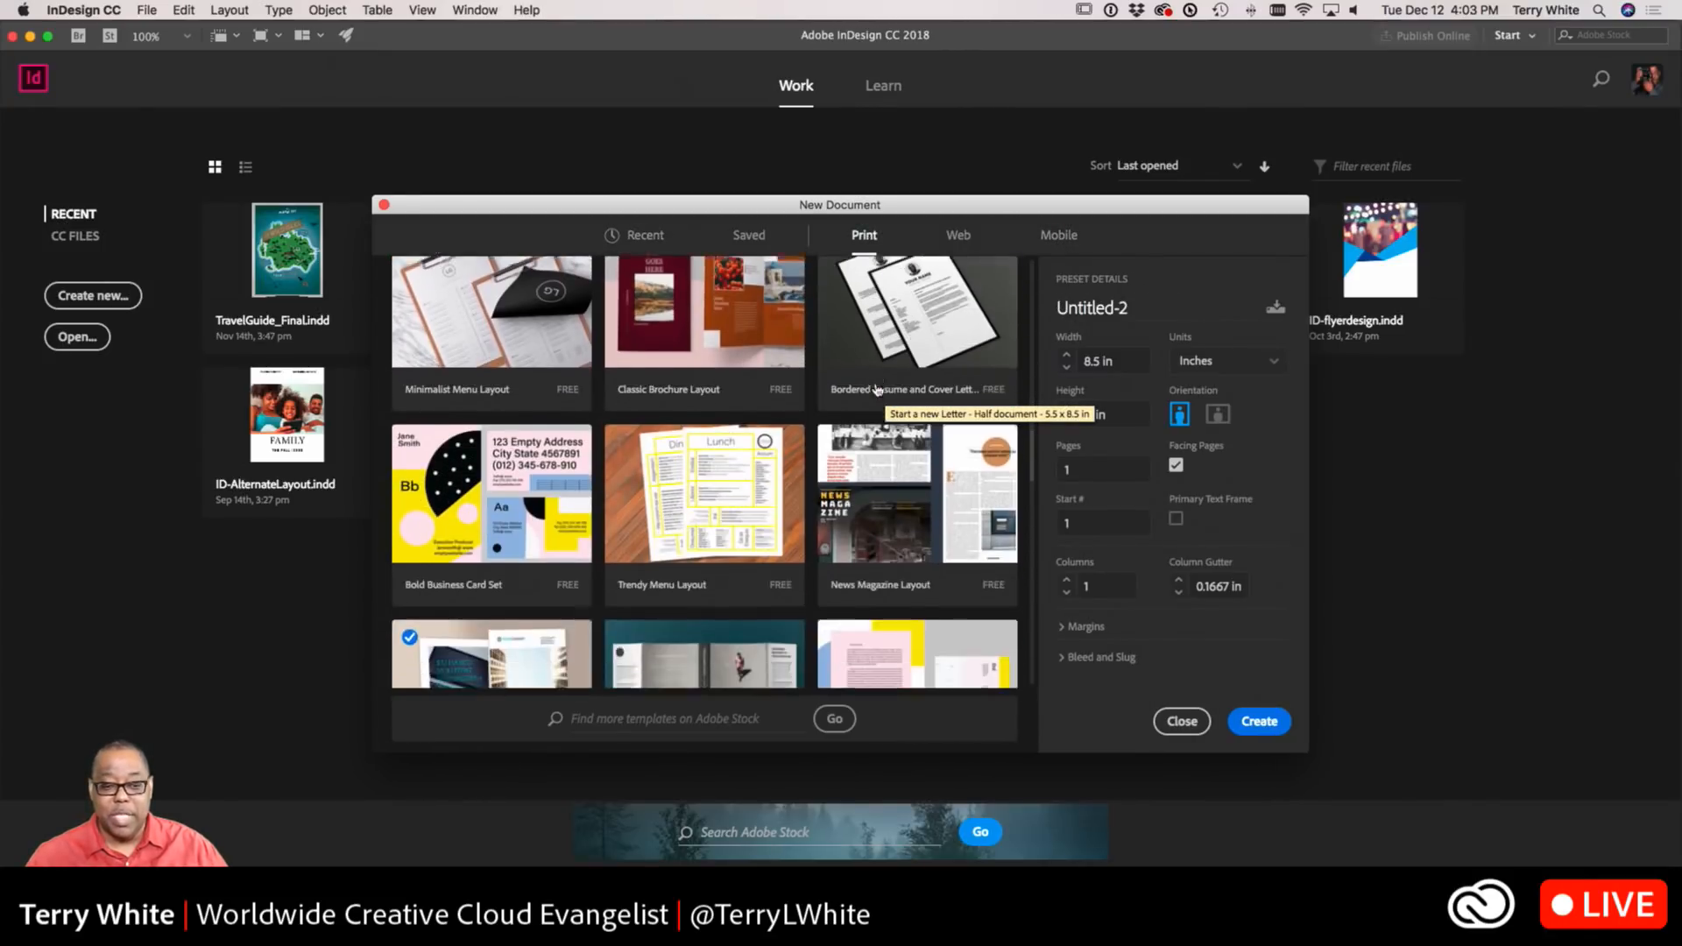
pyautogui.click(955, 233)
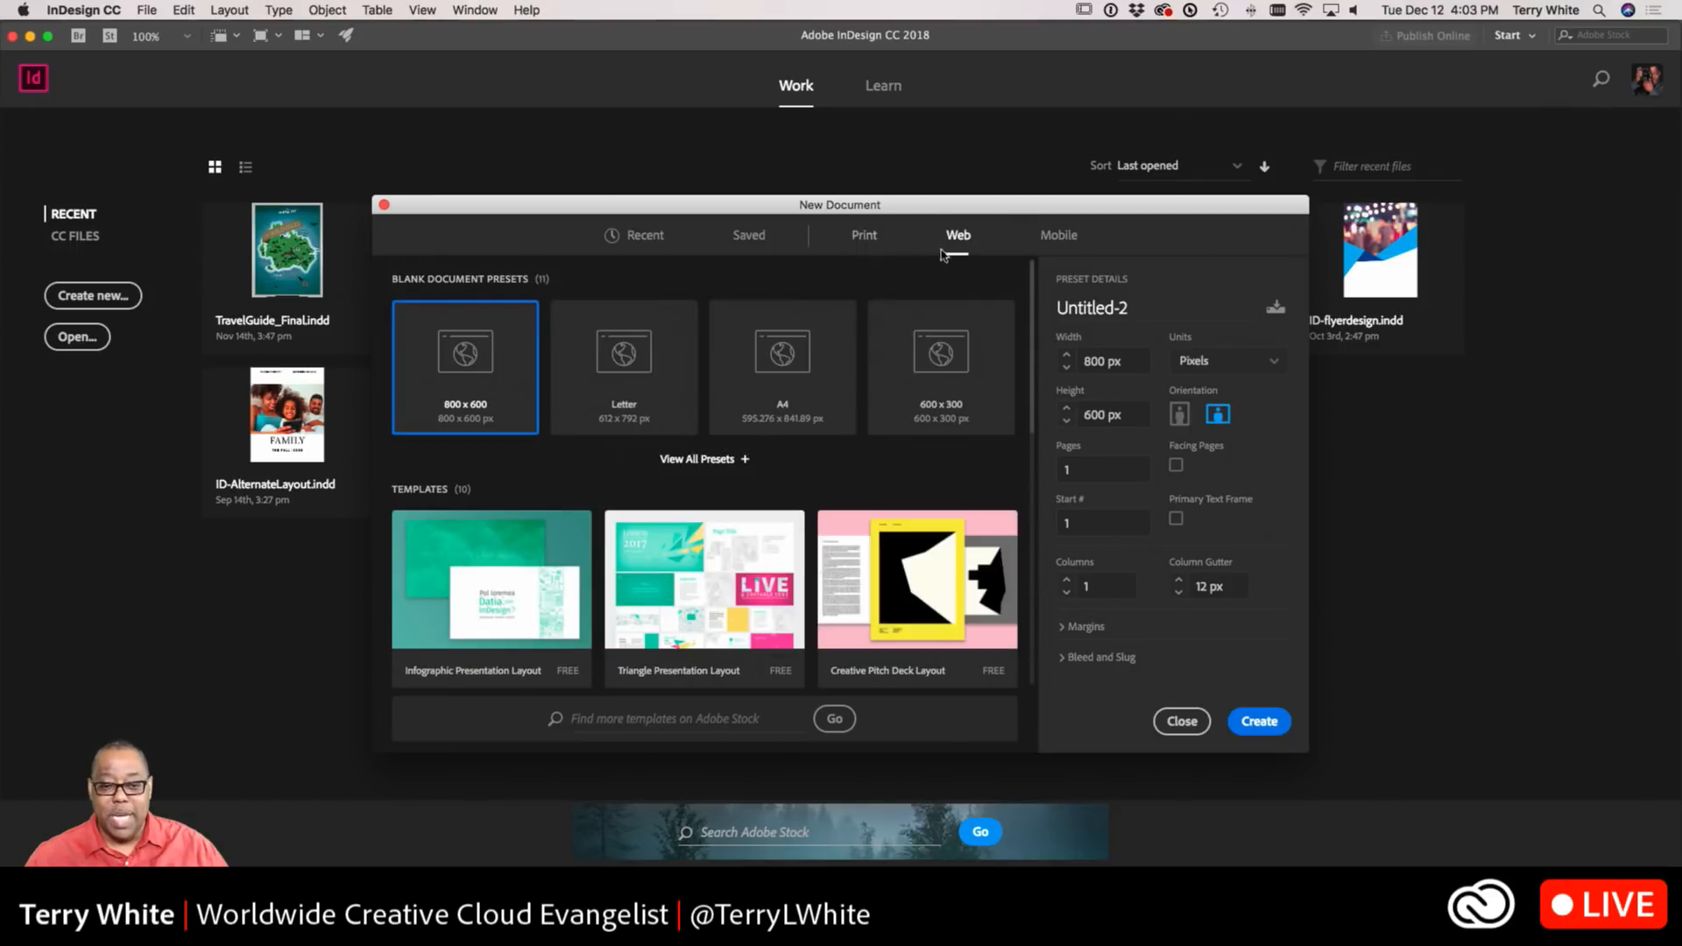
pyautogui.scroll(-3, 919, 354)
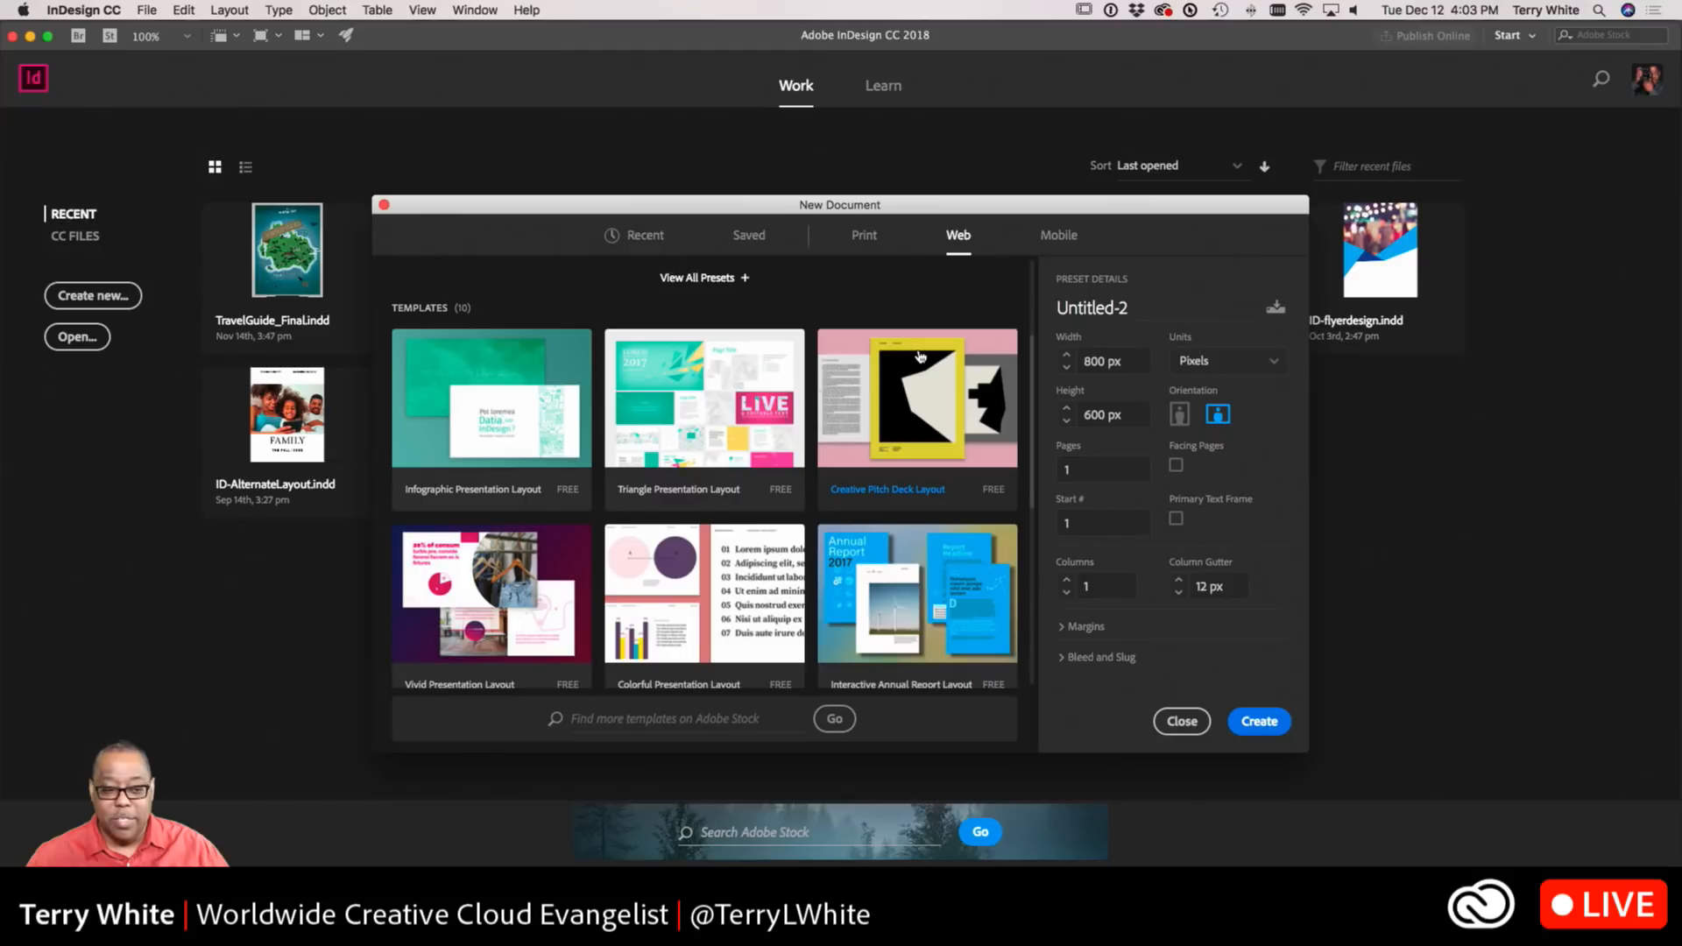
pyautogui.scroll(-3, 919, 355)
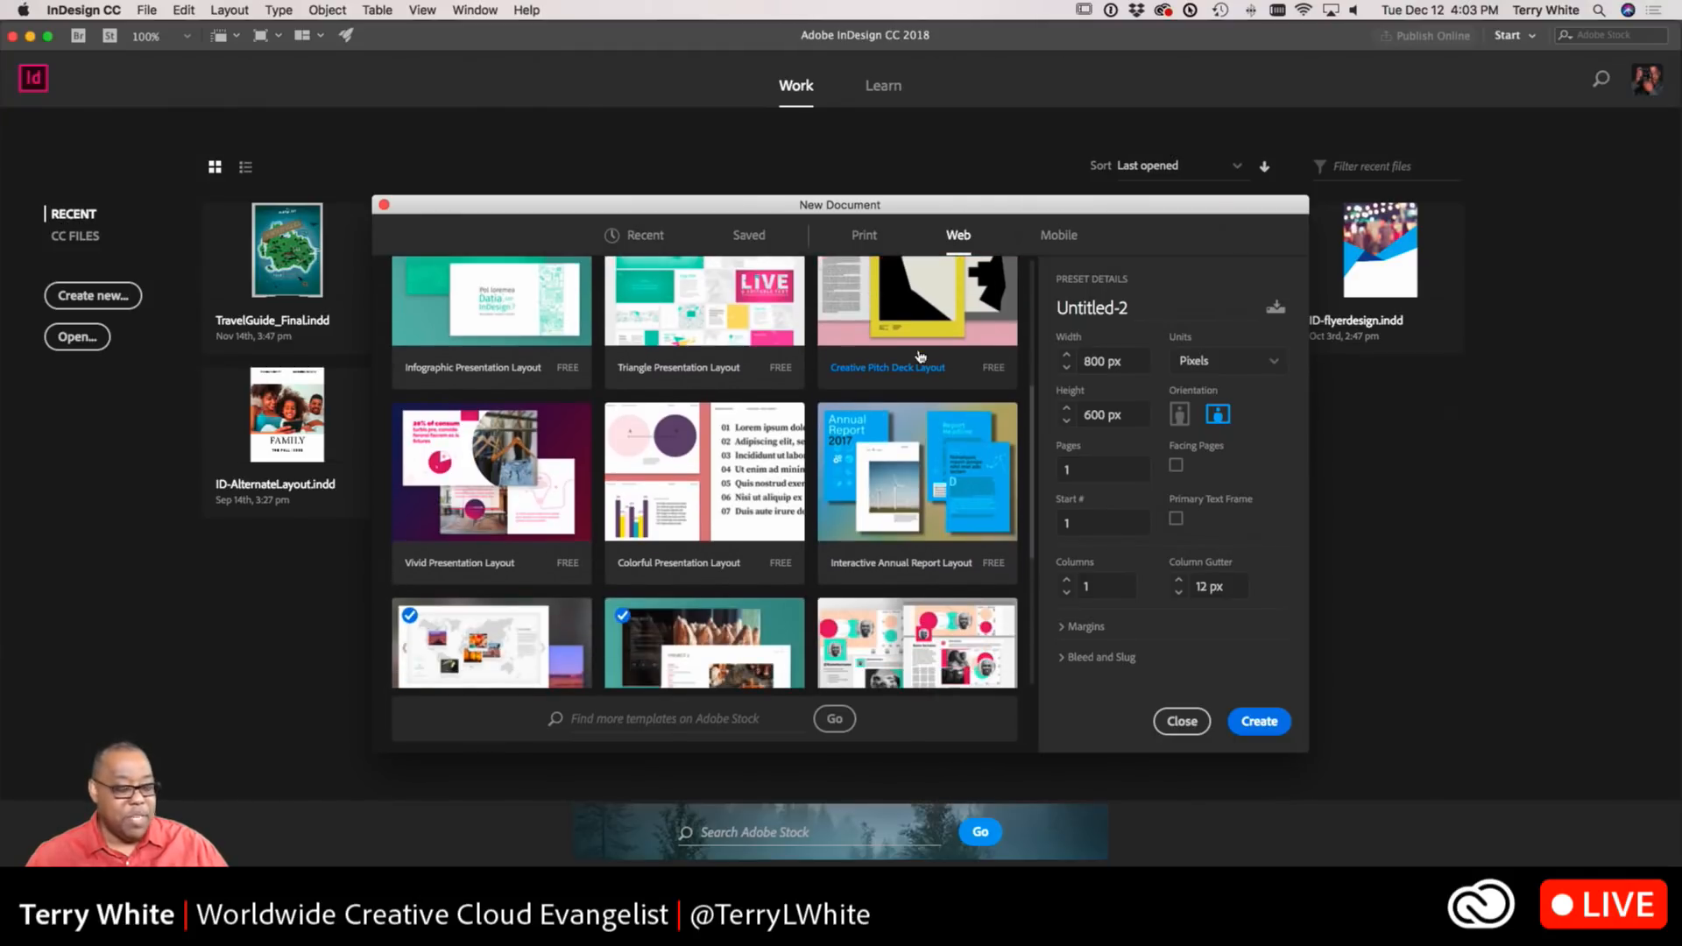
pyautogui.click(1051, 236)
pyautogui.scroll(-5, 904, 366)
pyautogui.scroll(-5, 904, 367)
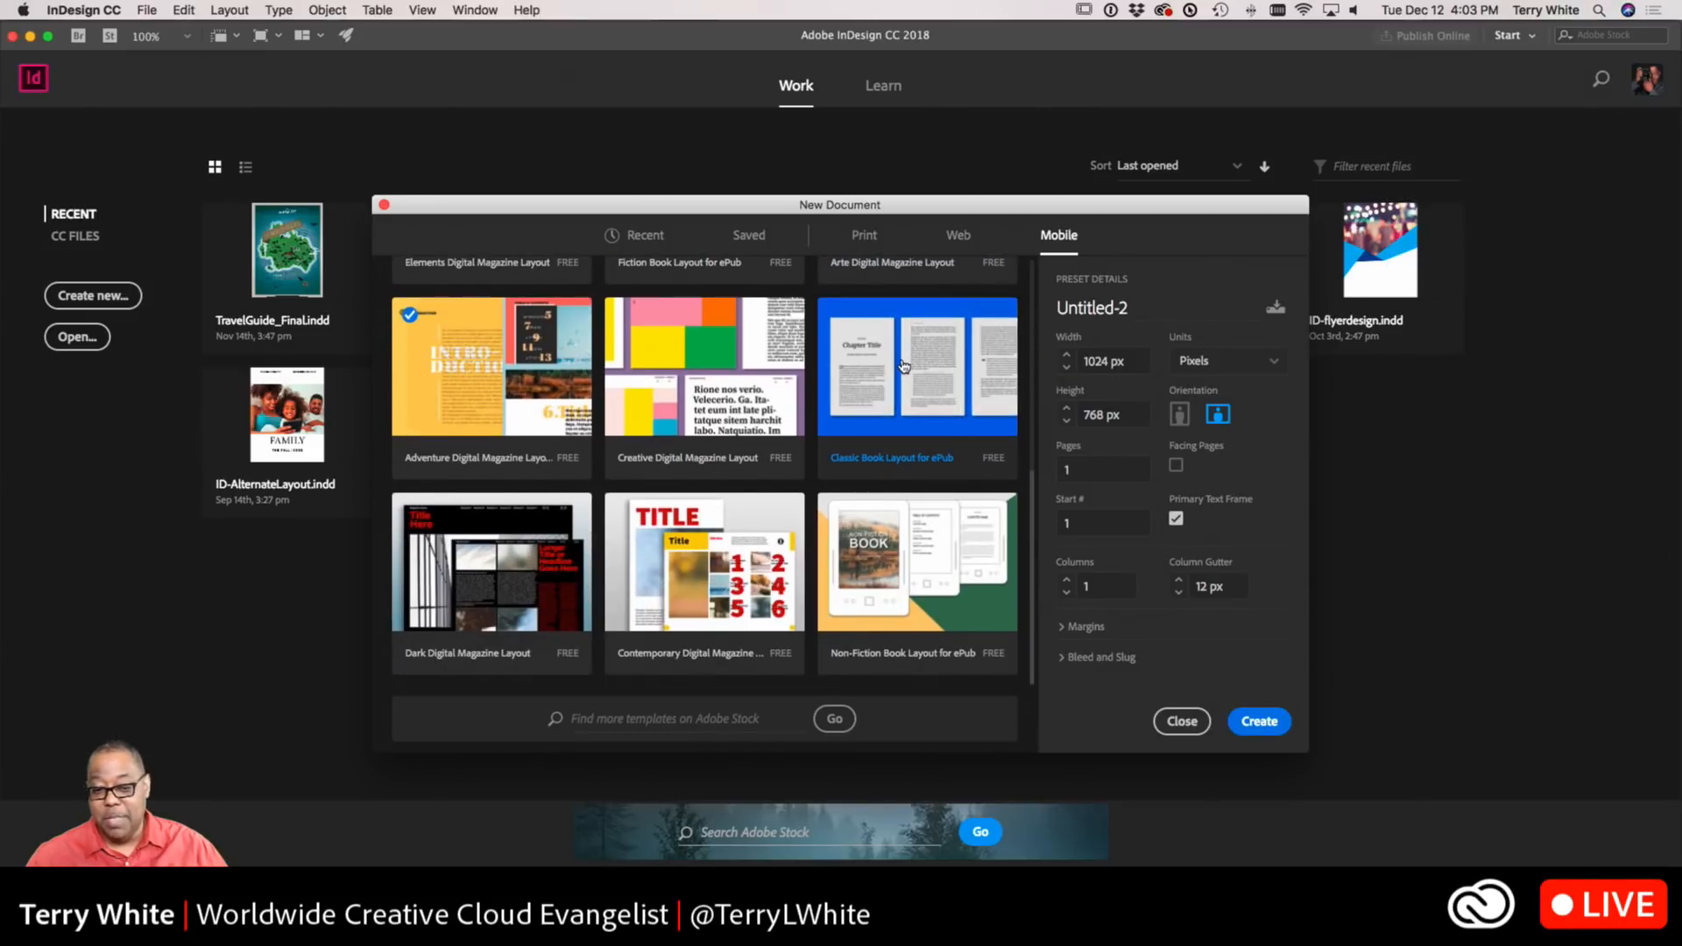
pyautogui.scroll(10, 905, 366)
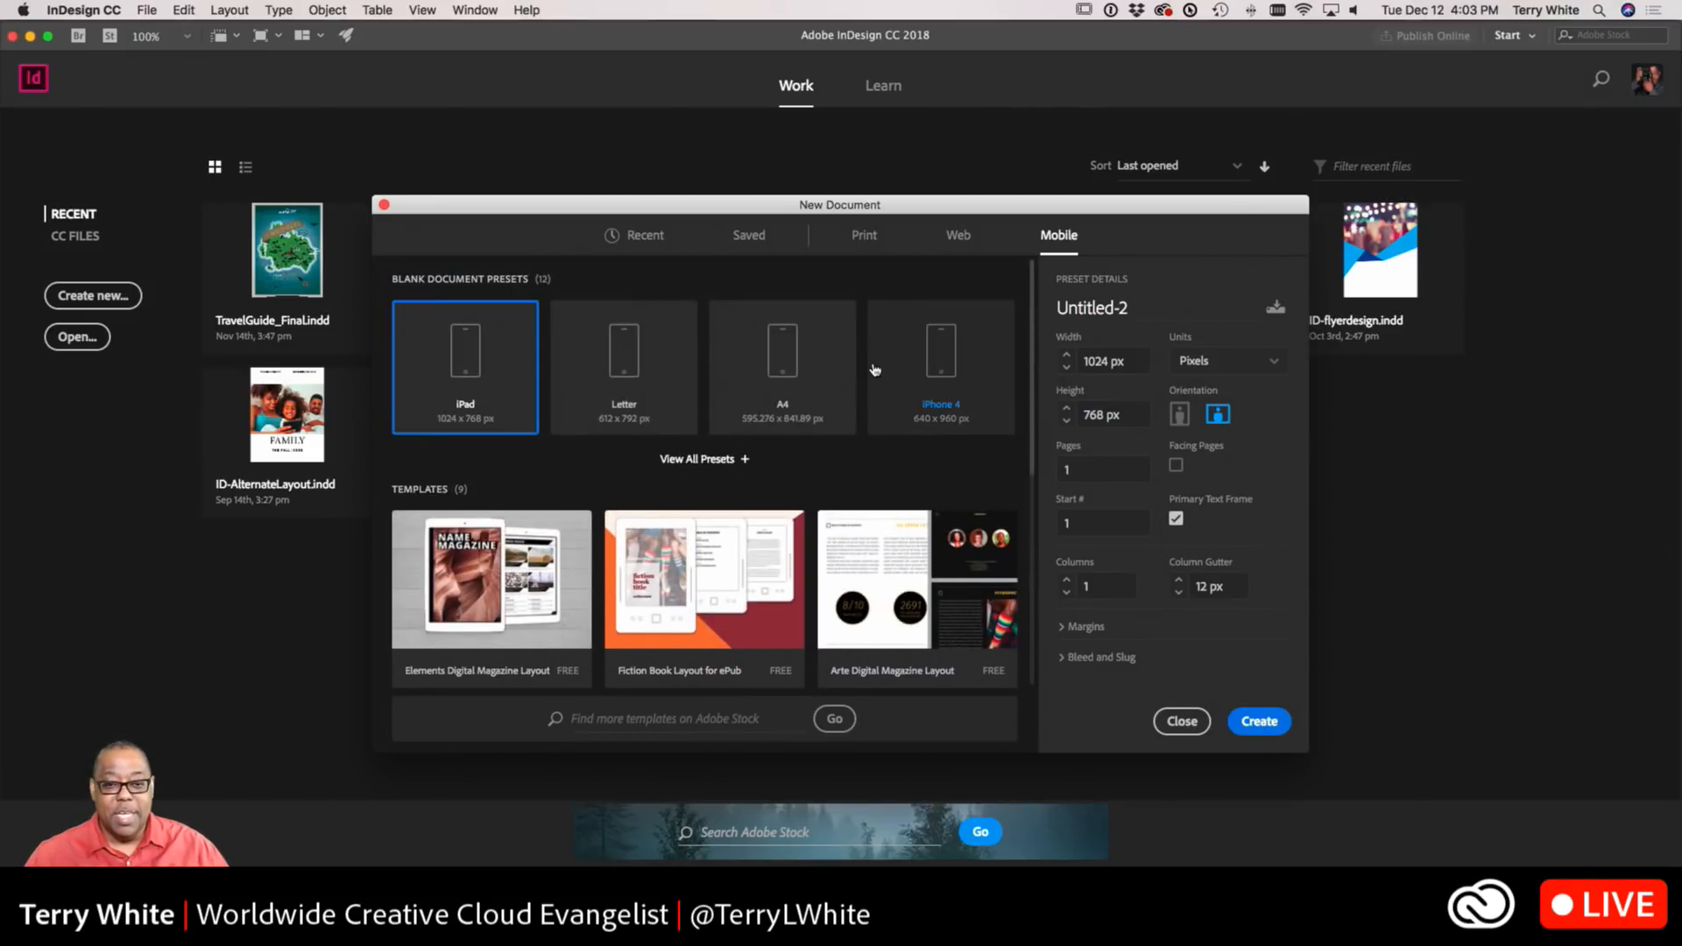
pyautogui.click(725, 248)
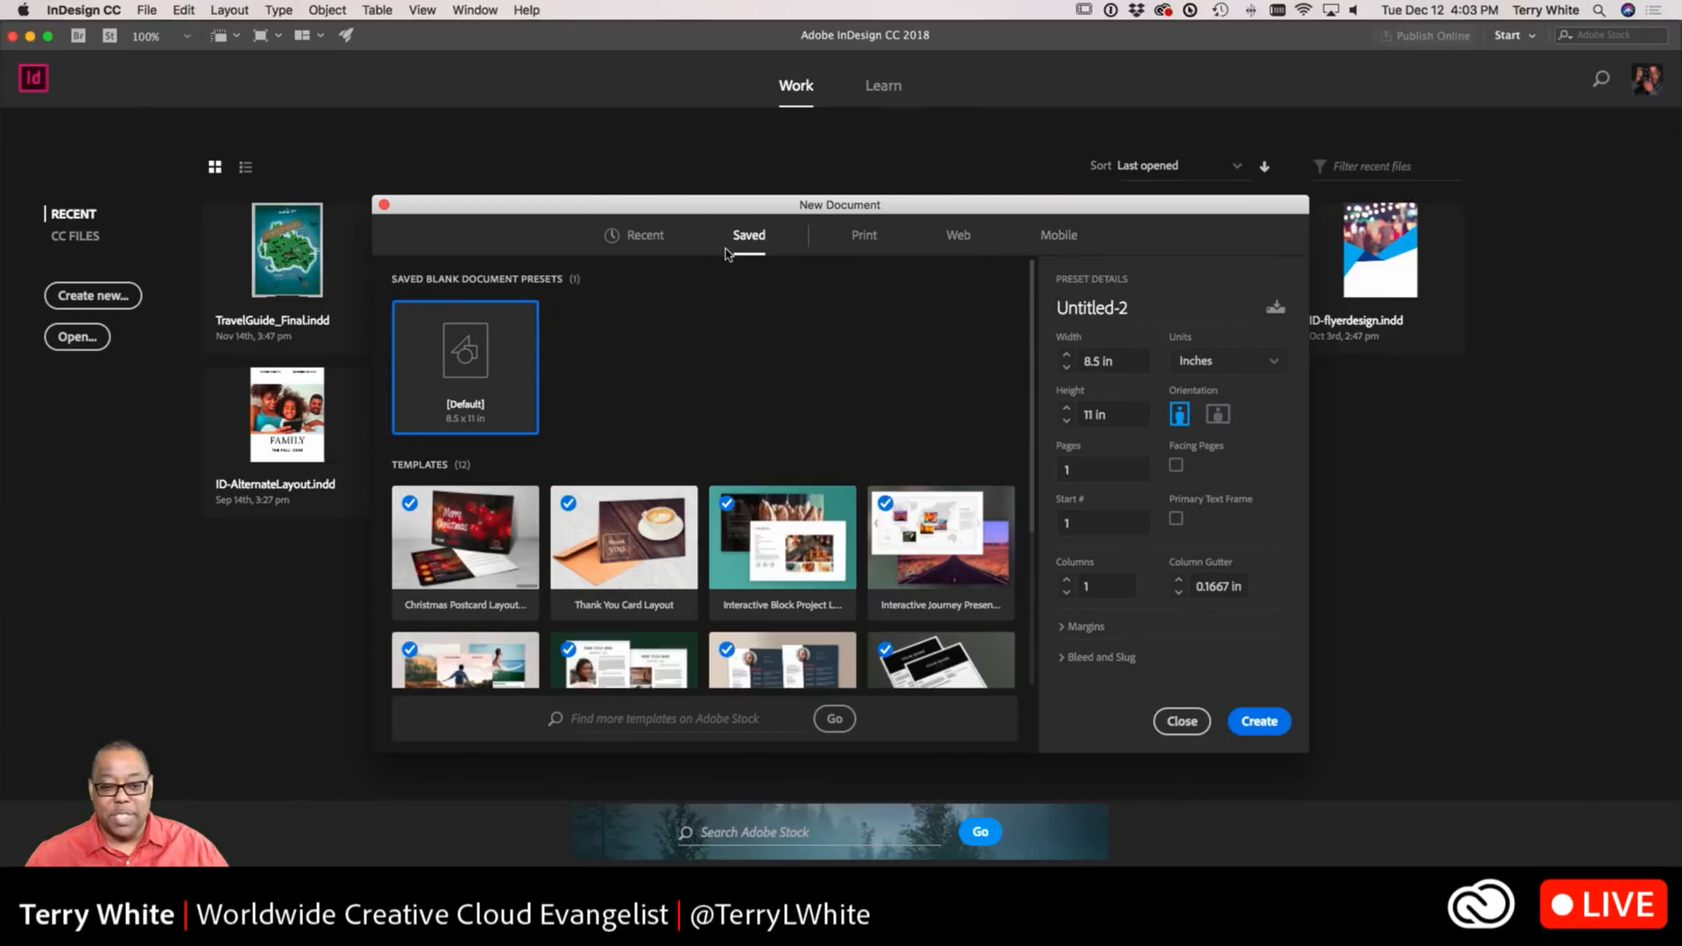
pyautogui.click(648, 239)
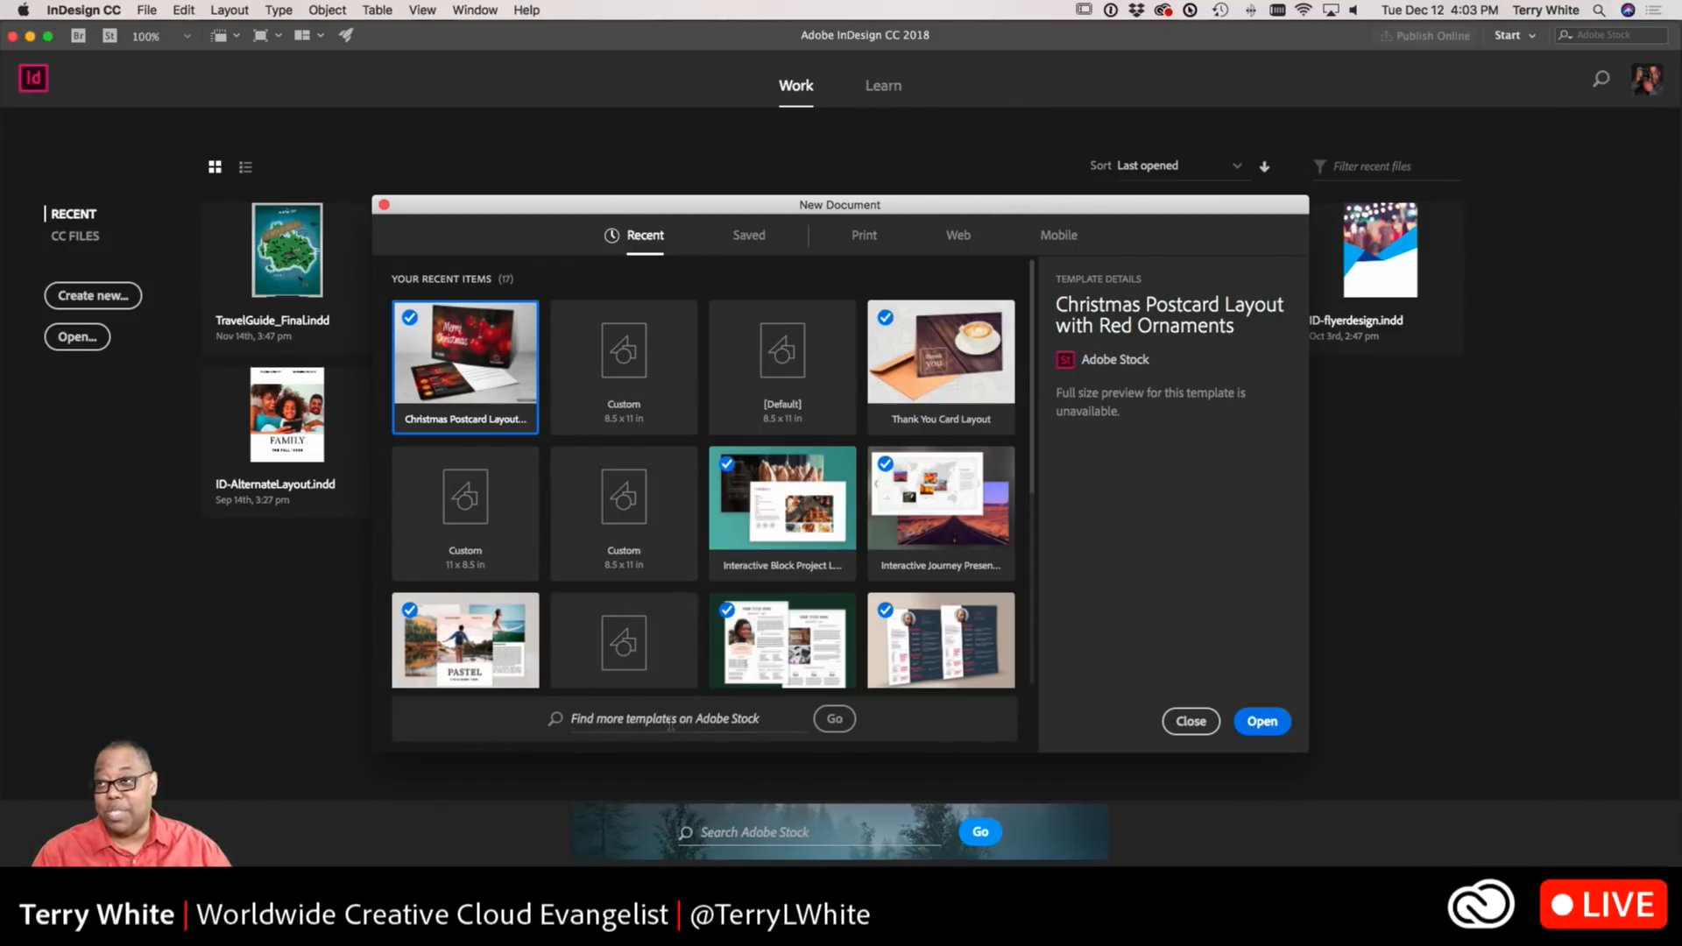
# Search Adobe Stock for "Holiday" templates and license the New Year's Eve Party Flyer Layout to the Adobe Live library
pyautogui.write('Holiday')
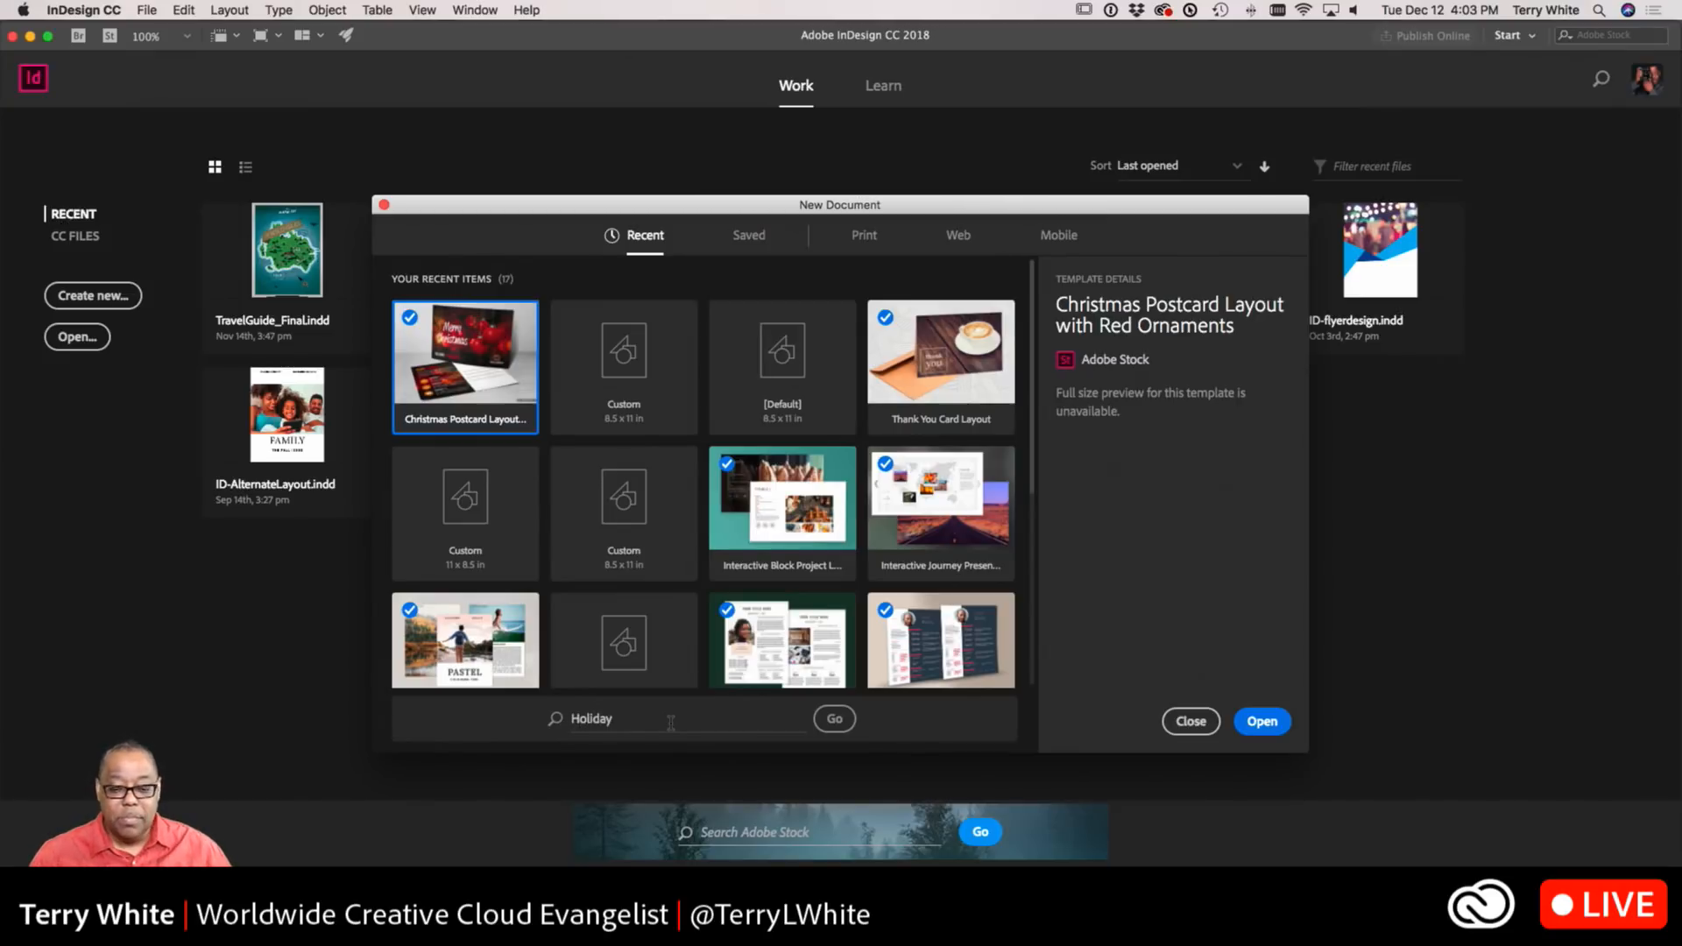
pyautogui.click(837, 720)
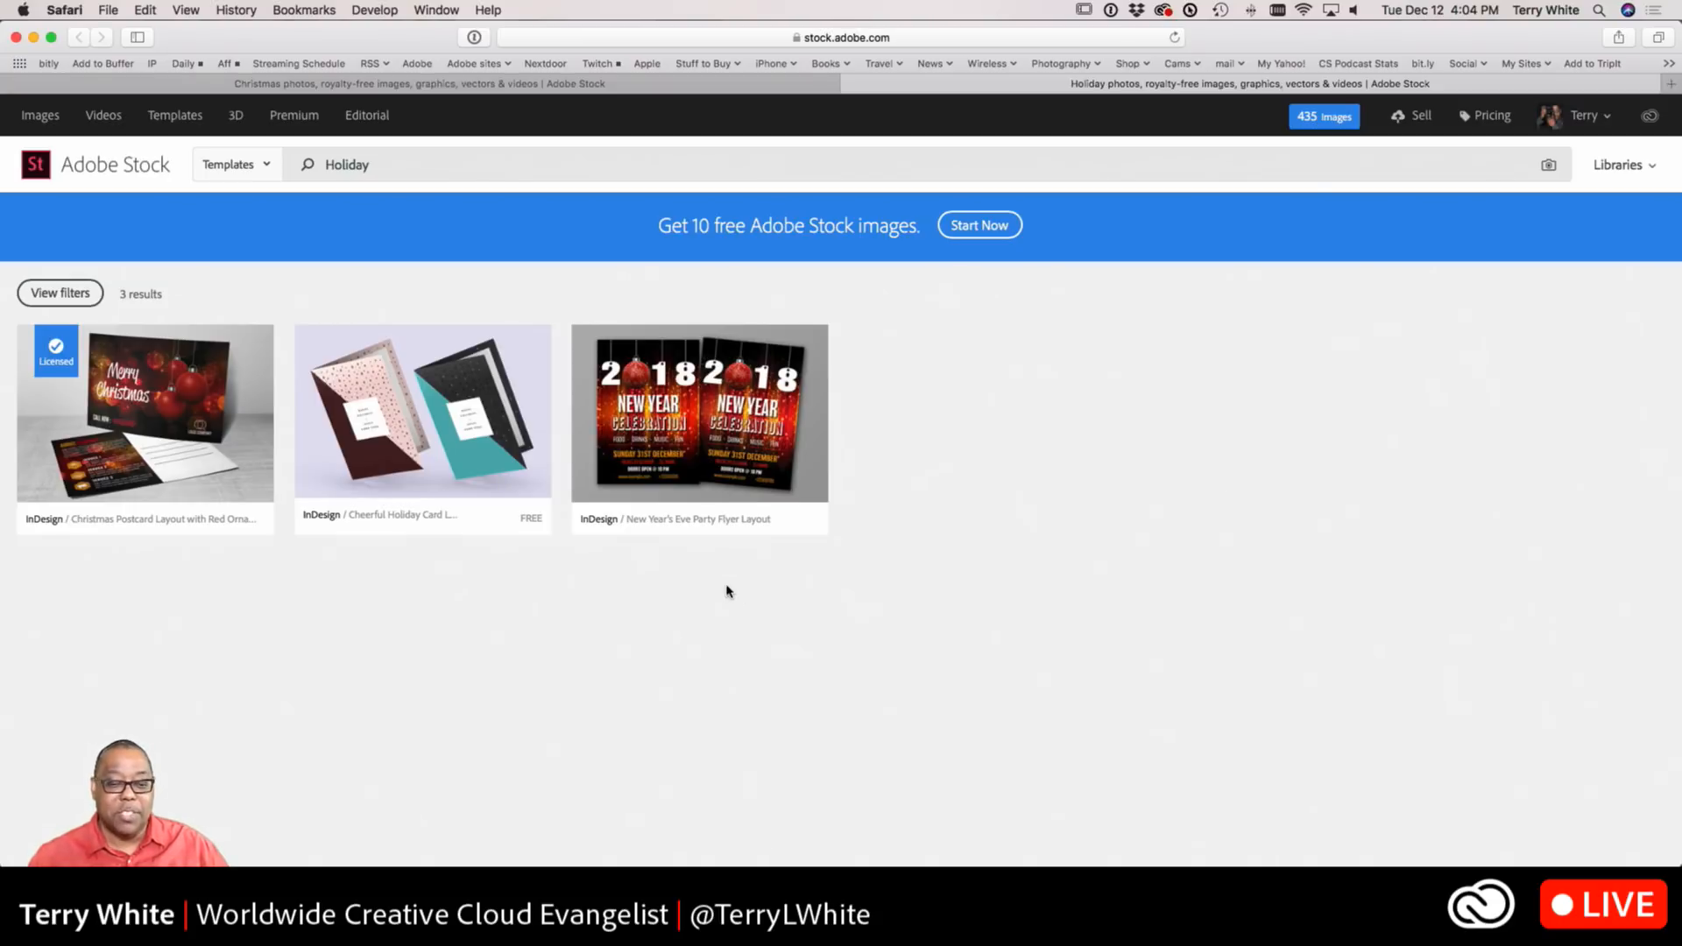
pyautogui.moveTo(744, 536)
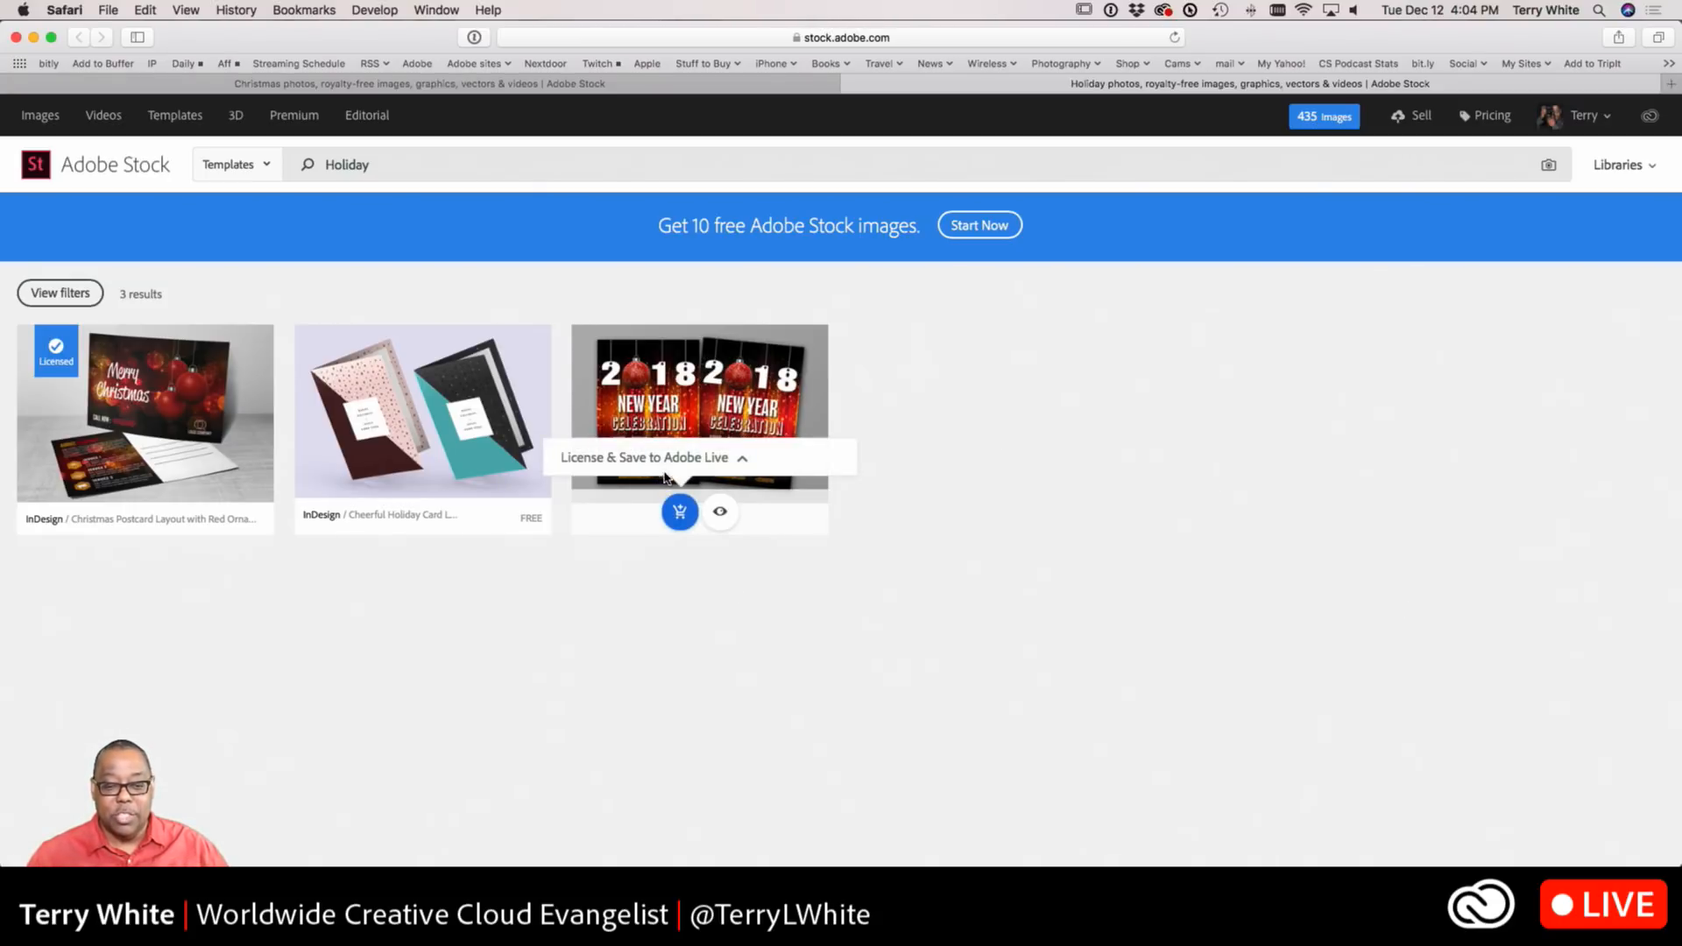
pyautogui.click(680, 511)
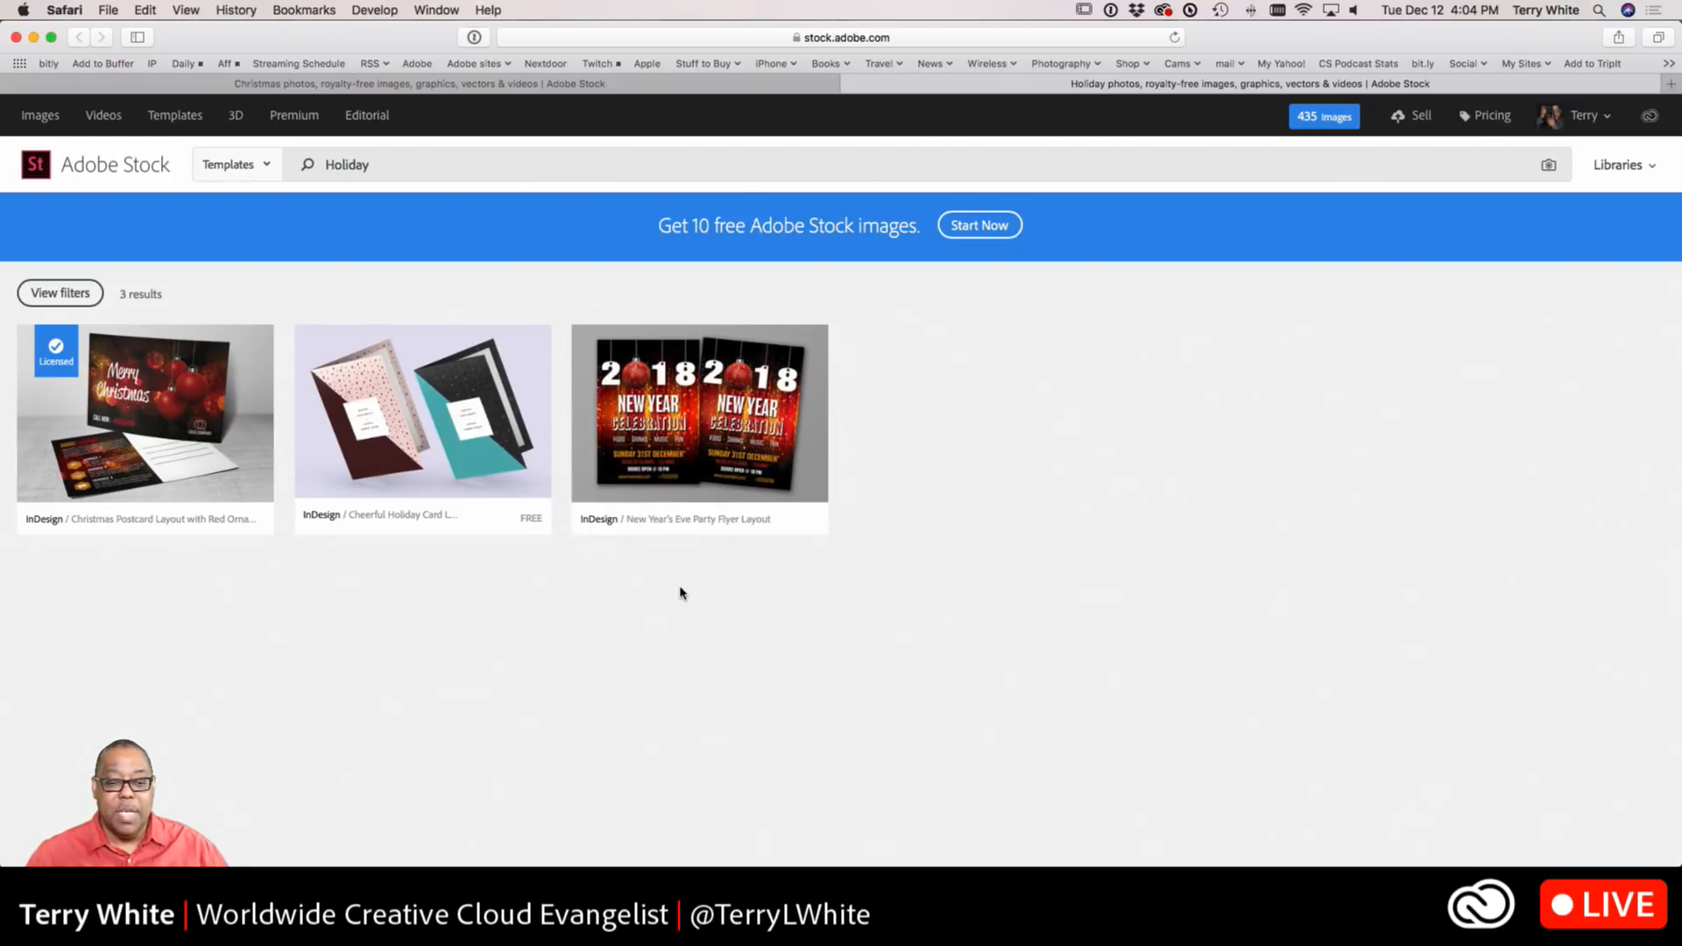
pyautogui.moveTo(437, 422)
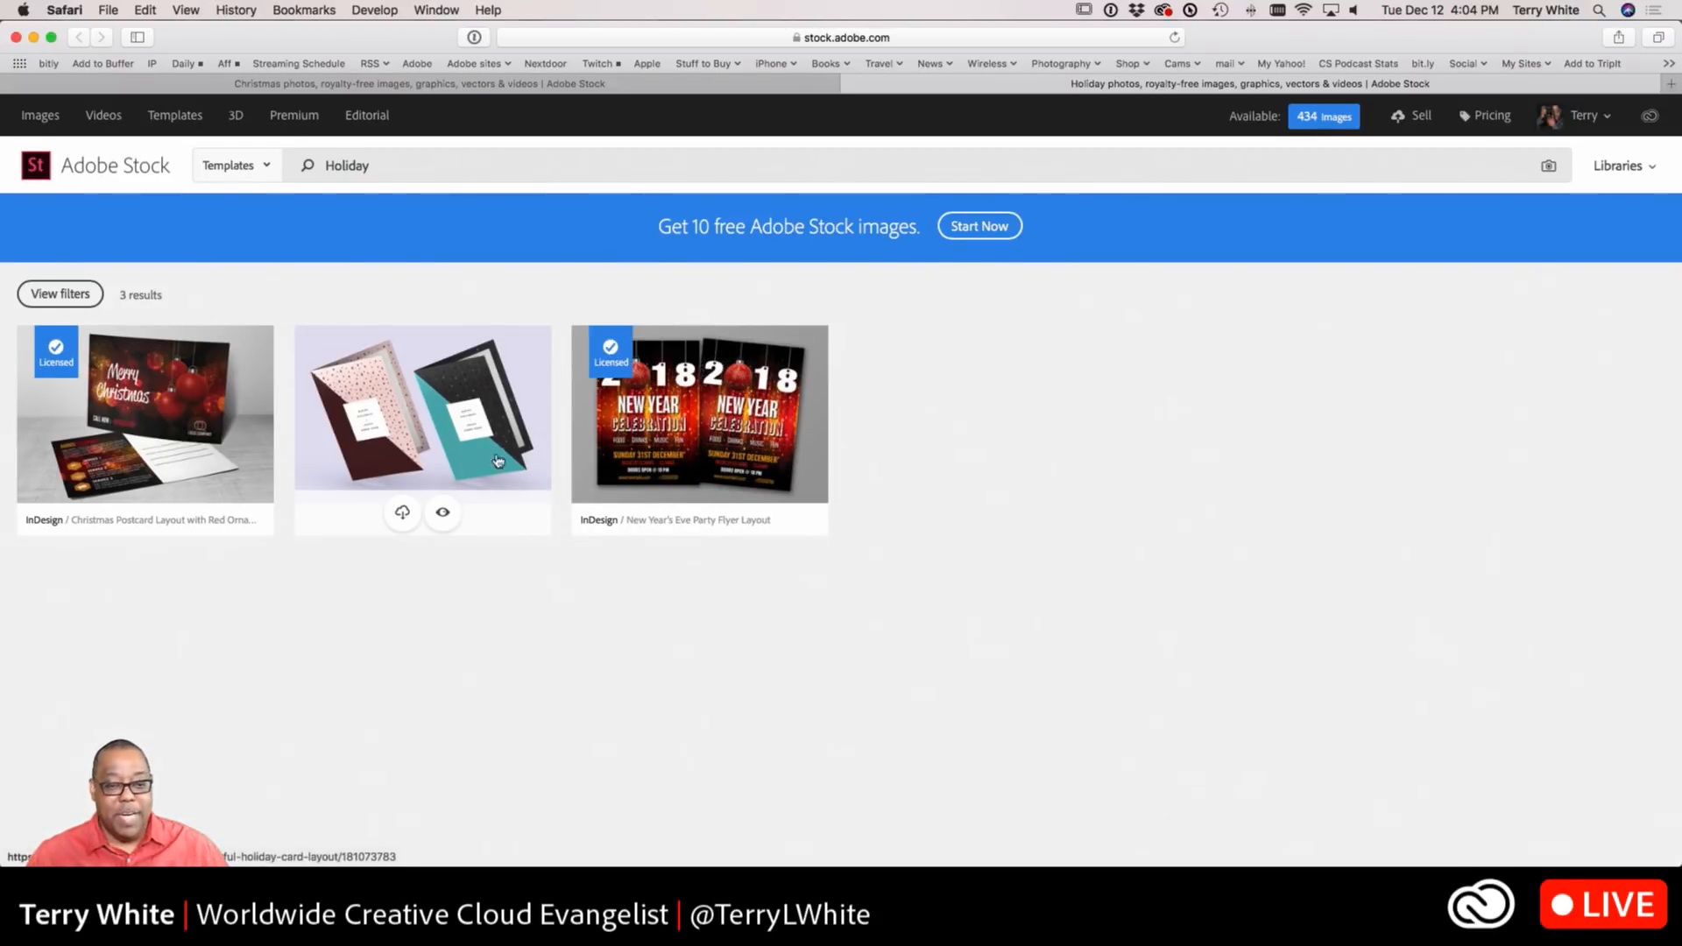
# Switch back to InDesign and reopen the New Document dialog to refresh its recent items
pyautogui.press('super+Tab')
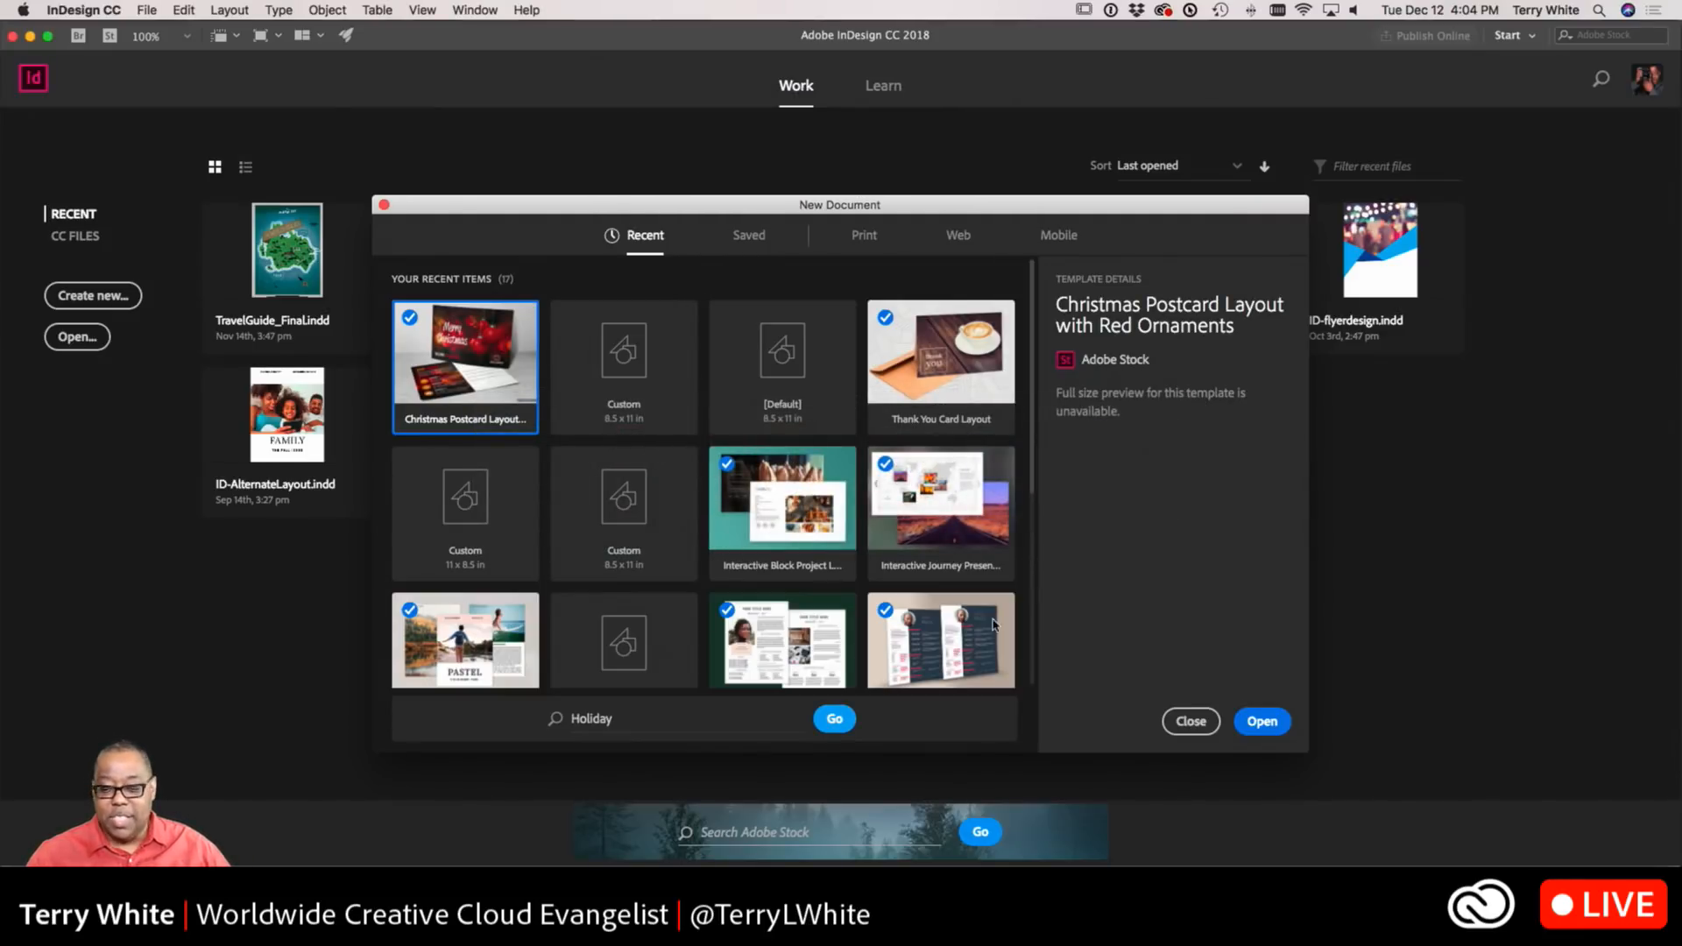
pyautogui.click(1191, 721)
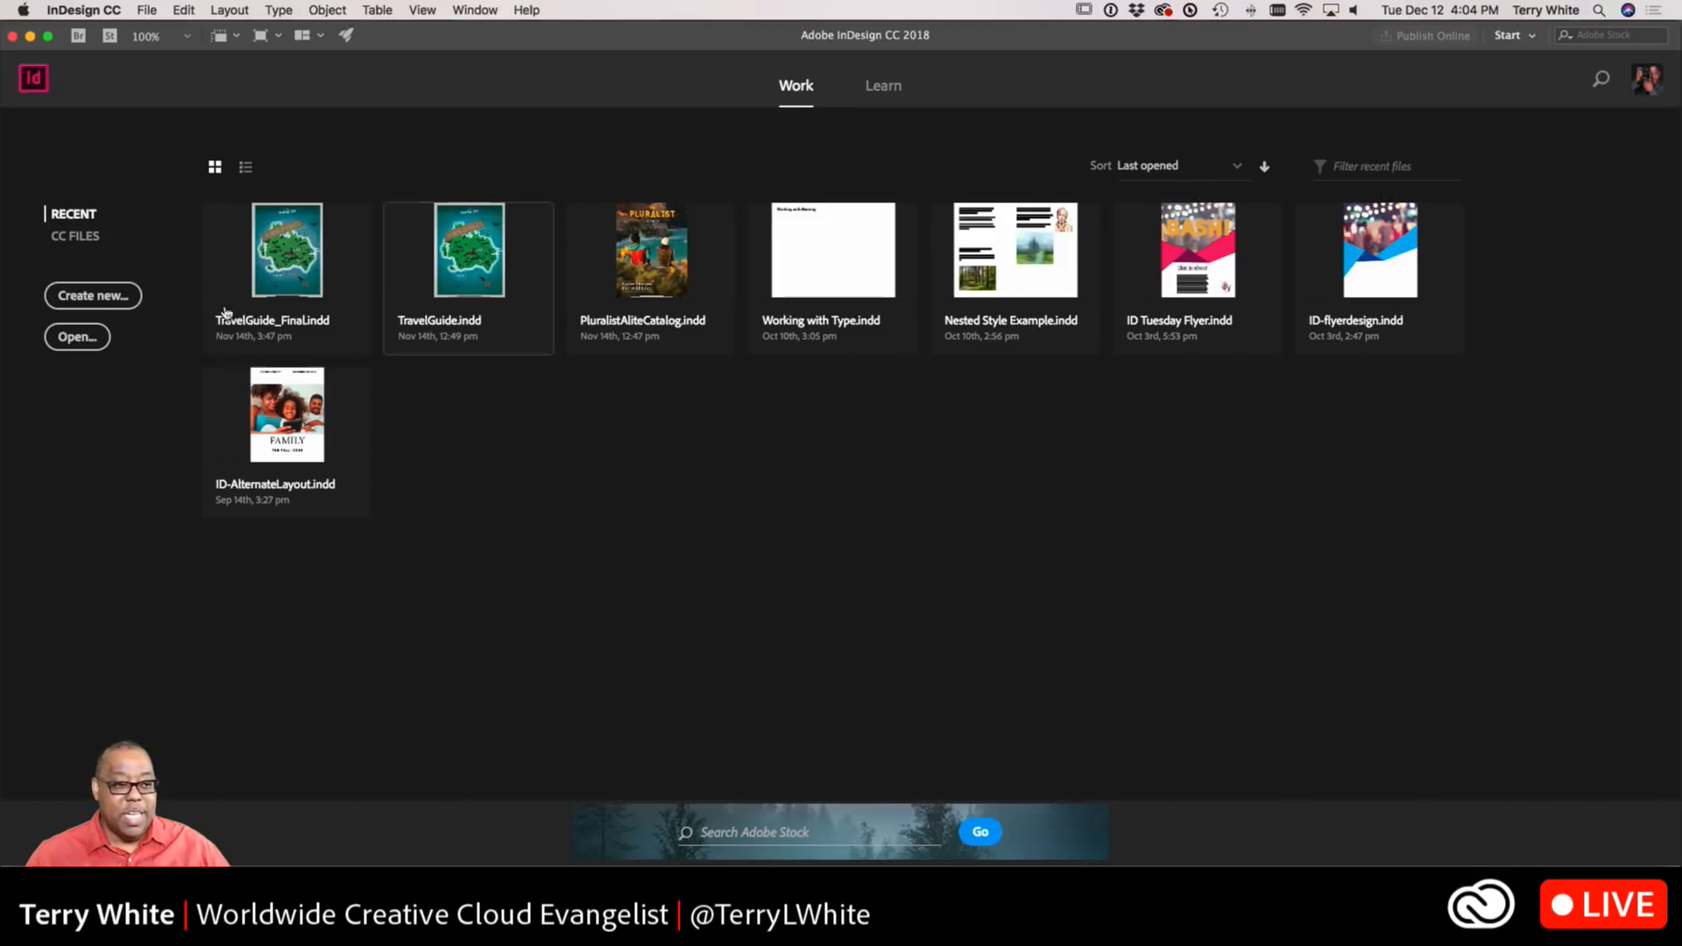
pyautogui.click(115, 300)
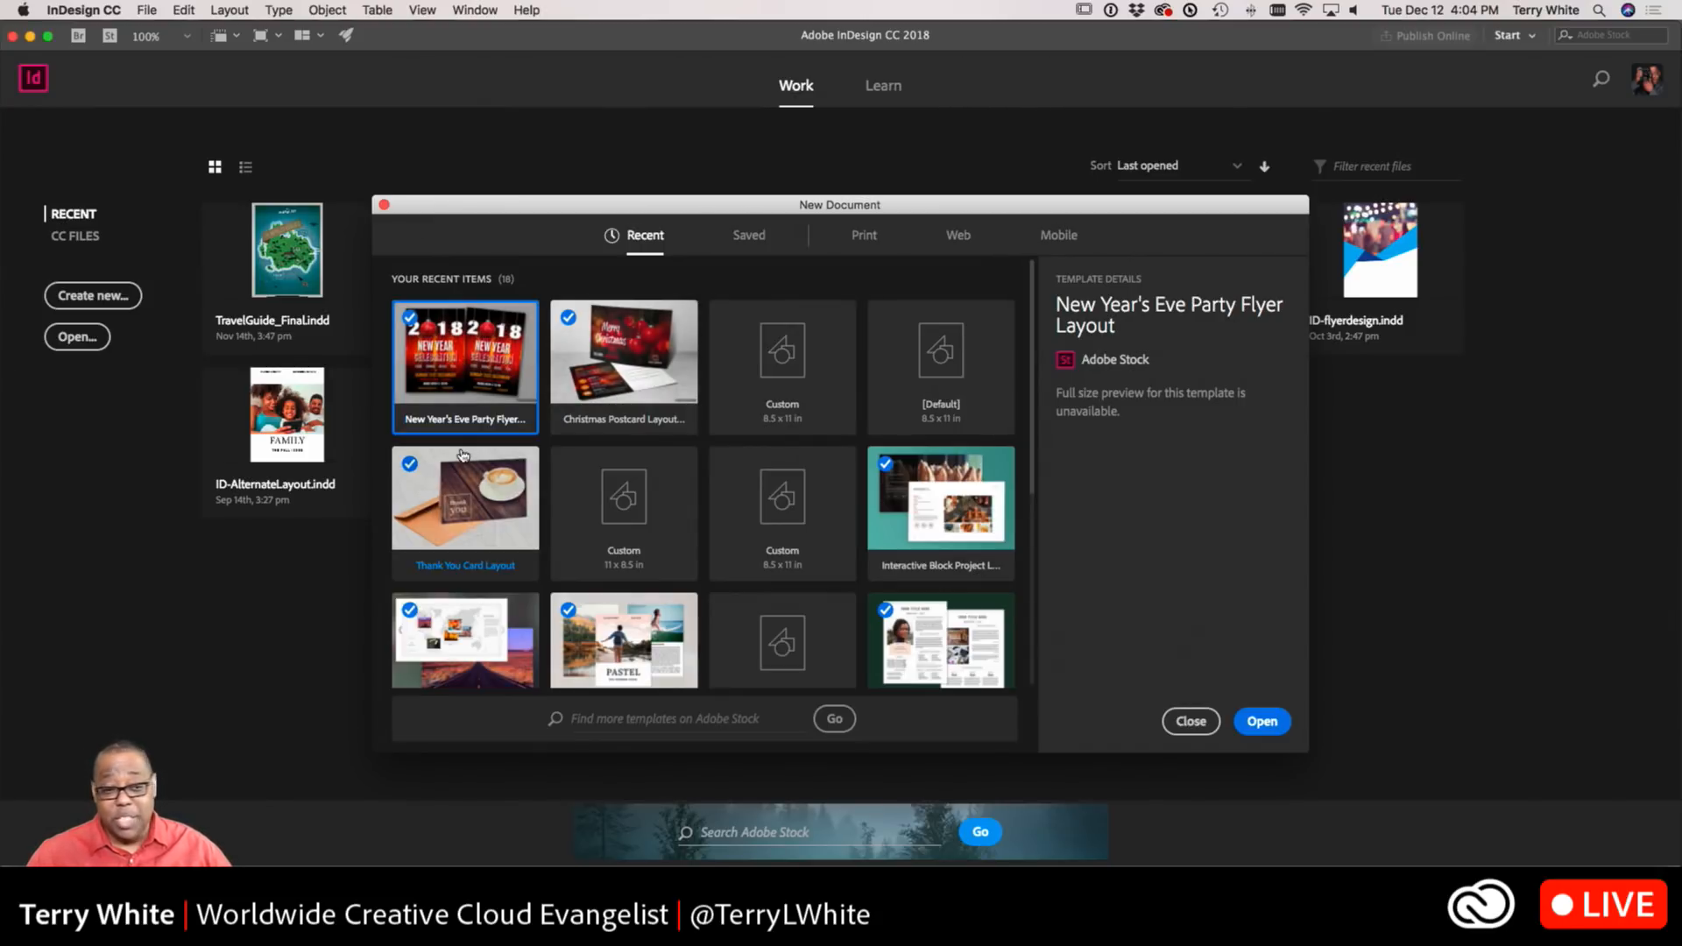
# Switch to Adobe Stock in Safari and compare the Holiday templates for Photoshop, Illustrator, Premiere Pro and all apps
pyautogui.press('super+Tab')
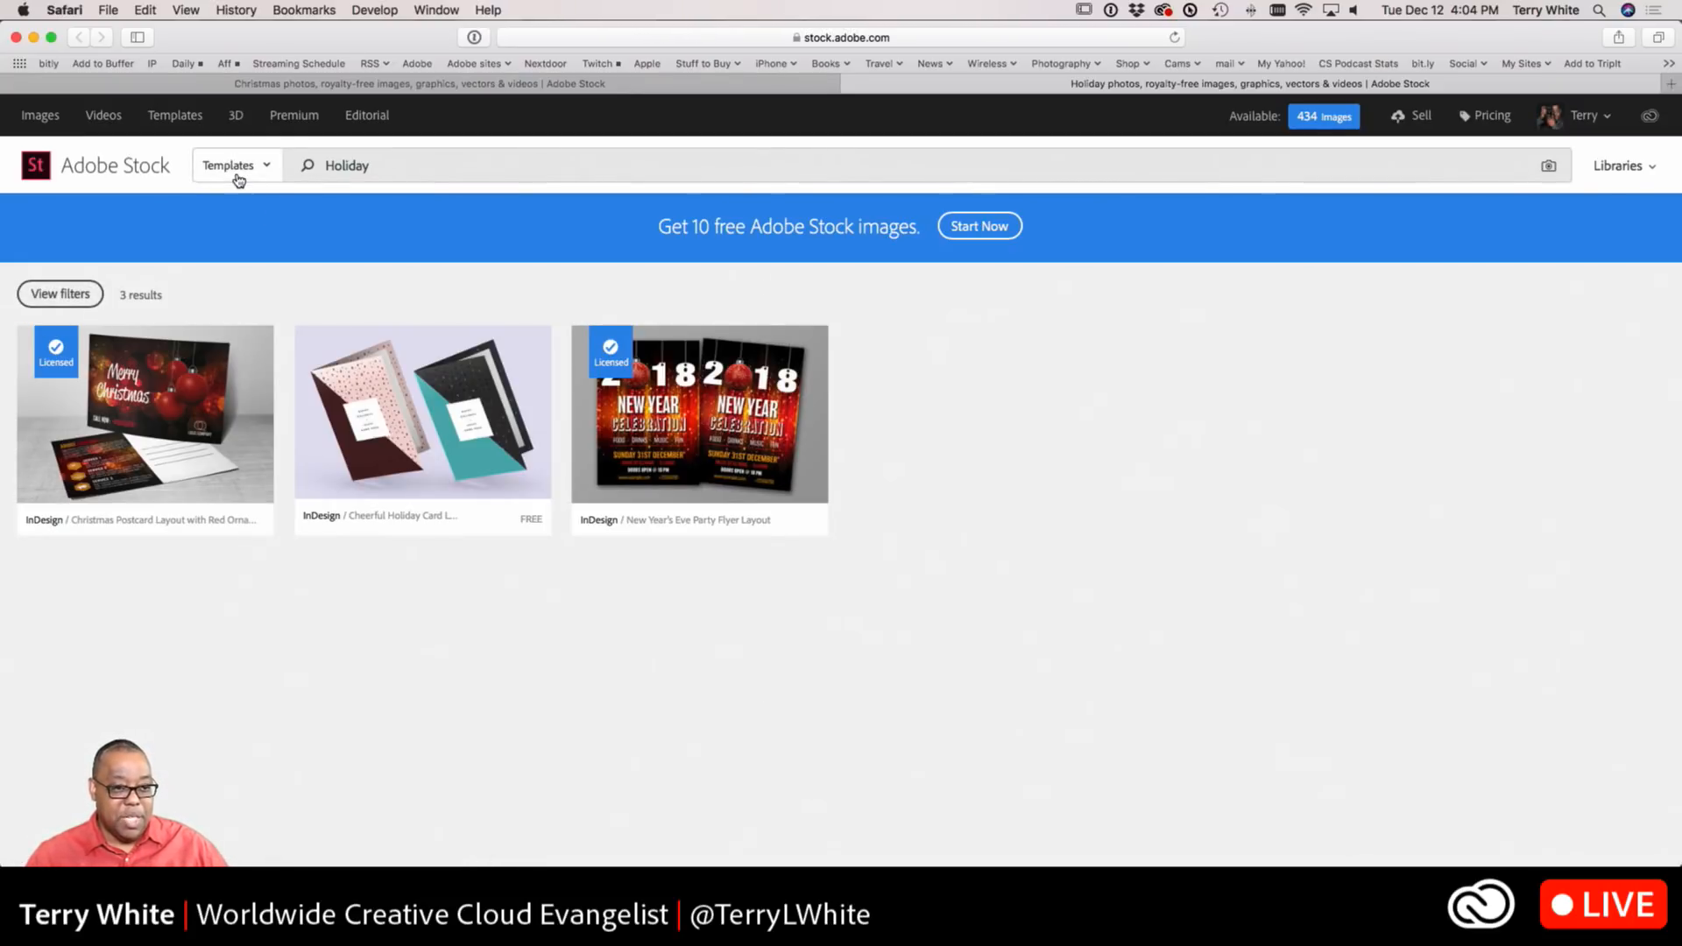
pyautogui.click(60, 294)
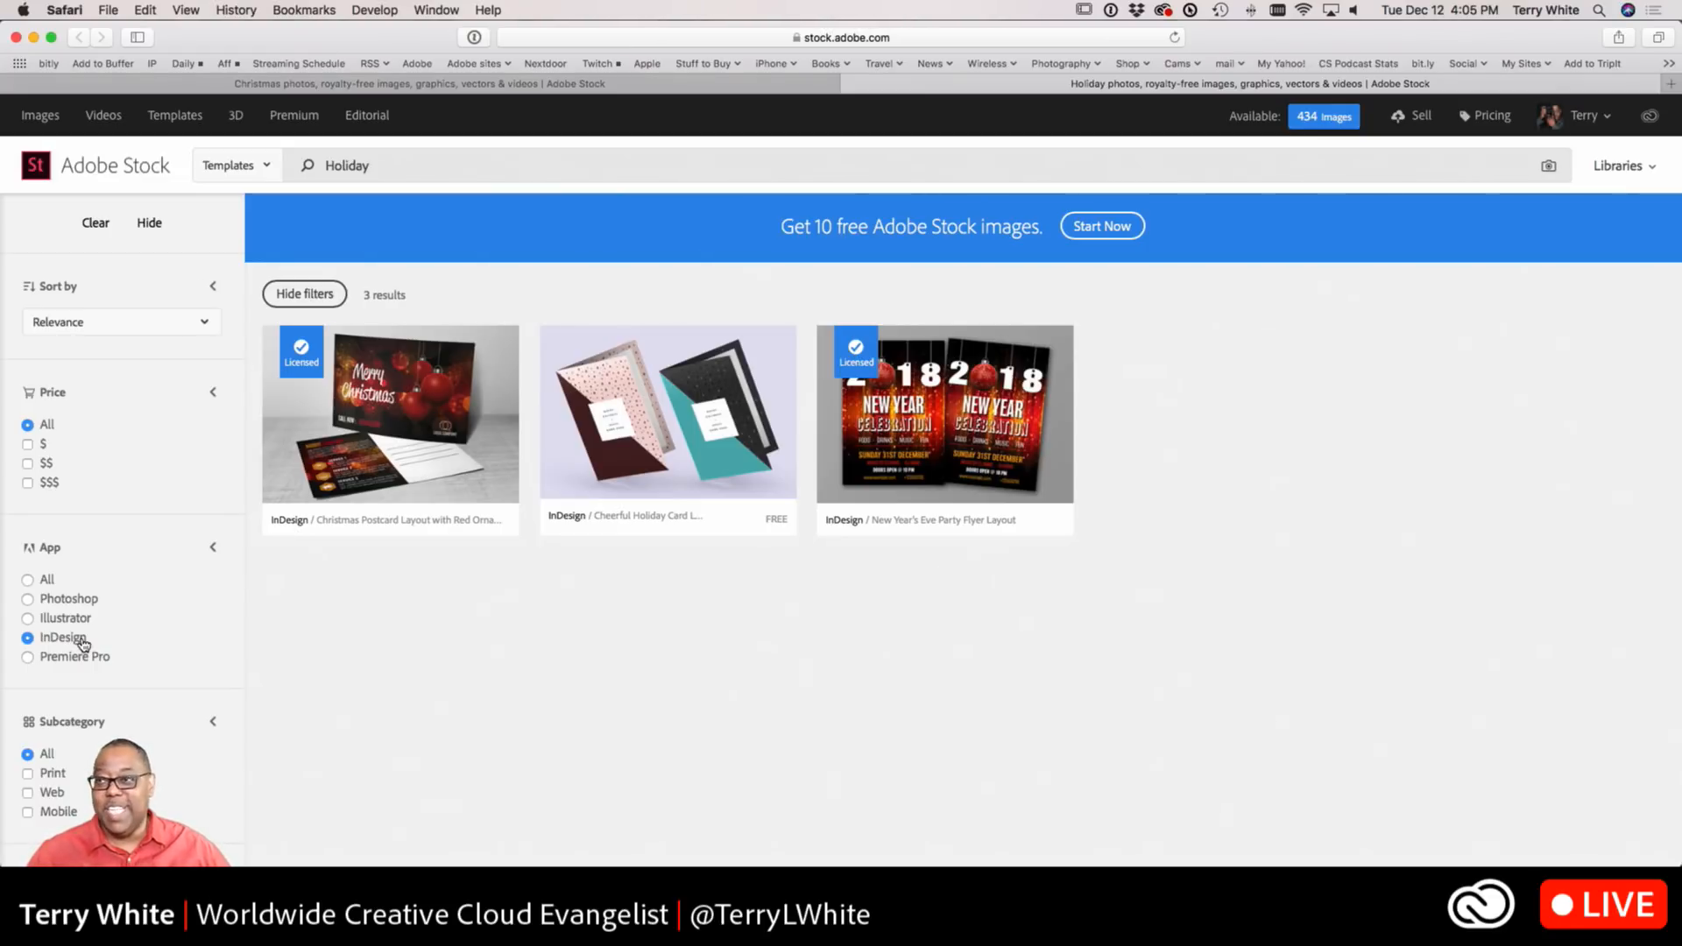
pyautogui.click(28, 600)
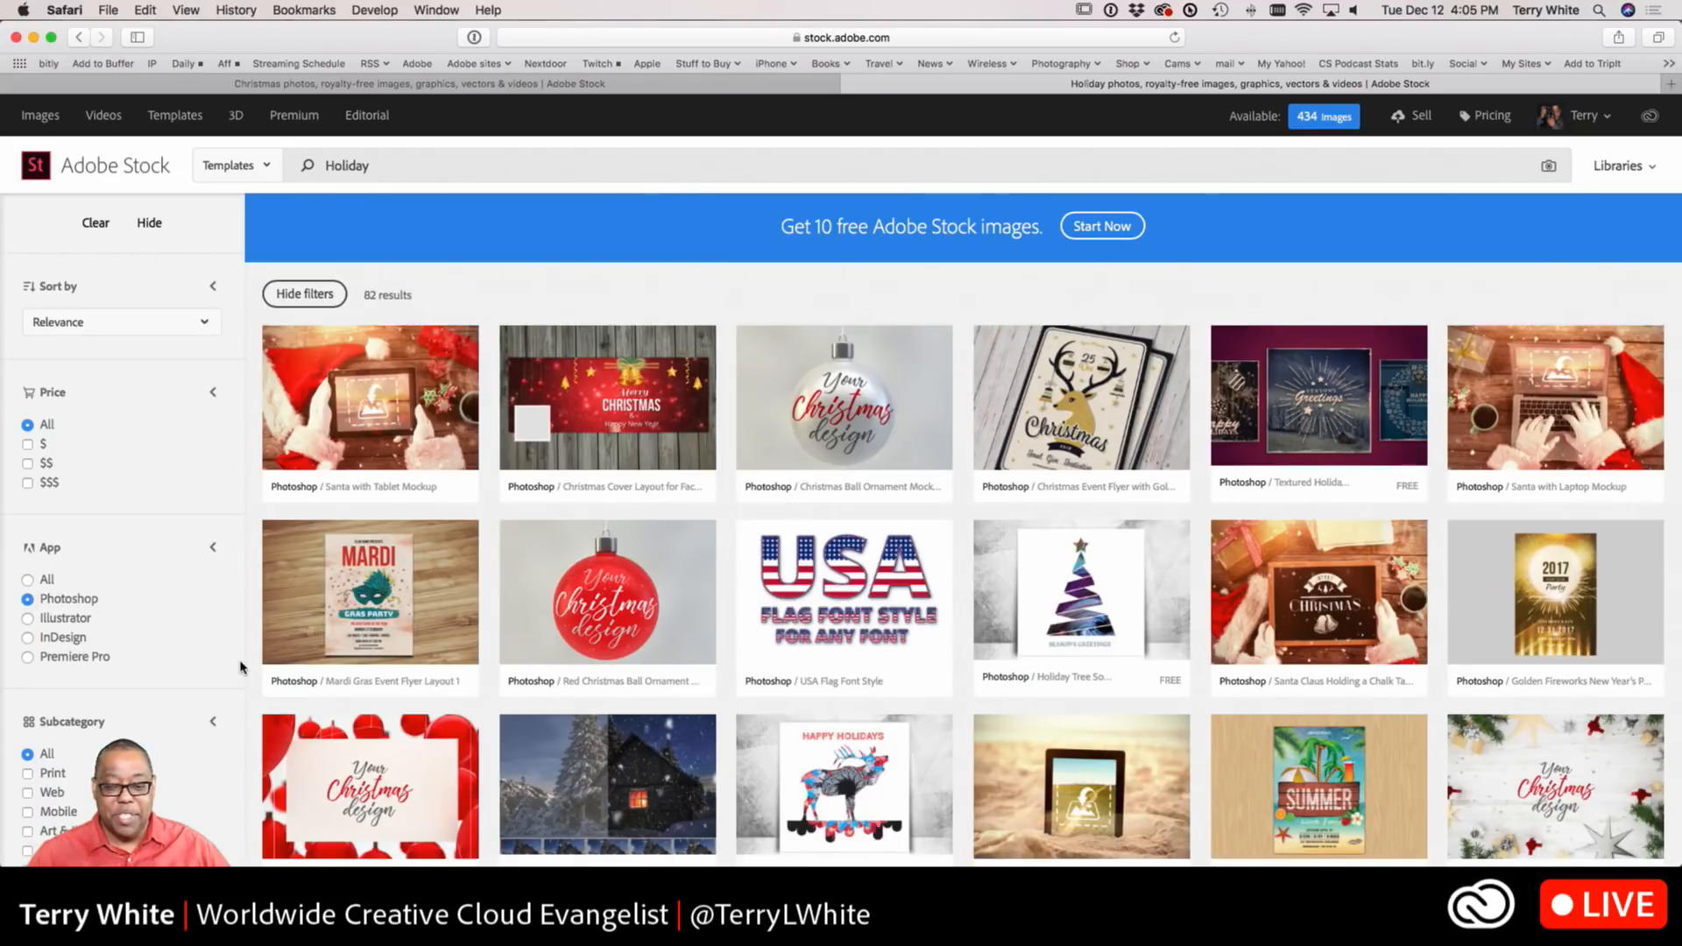
pyautogui.click(28, 618)
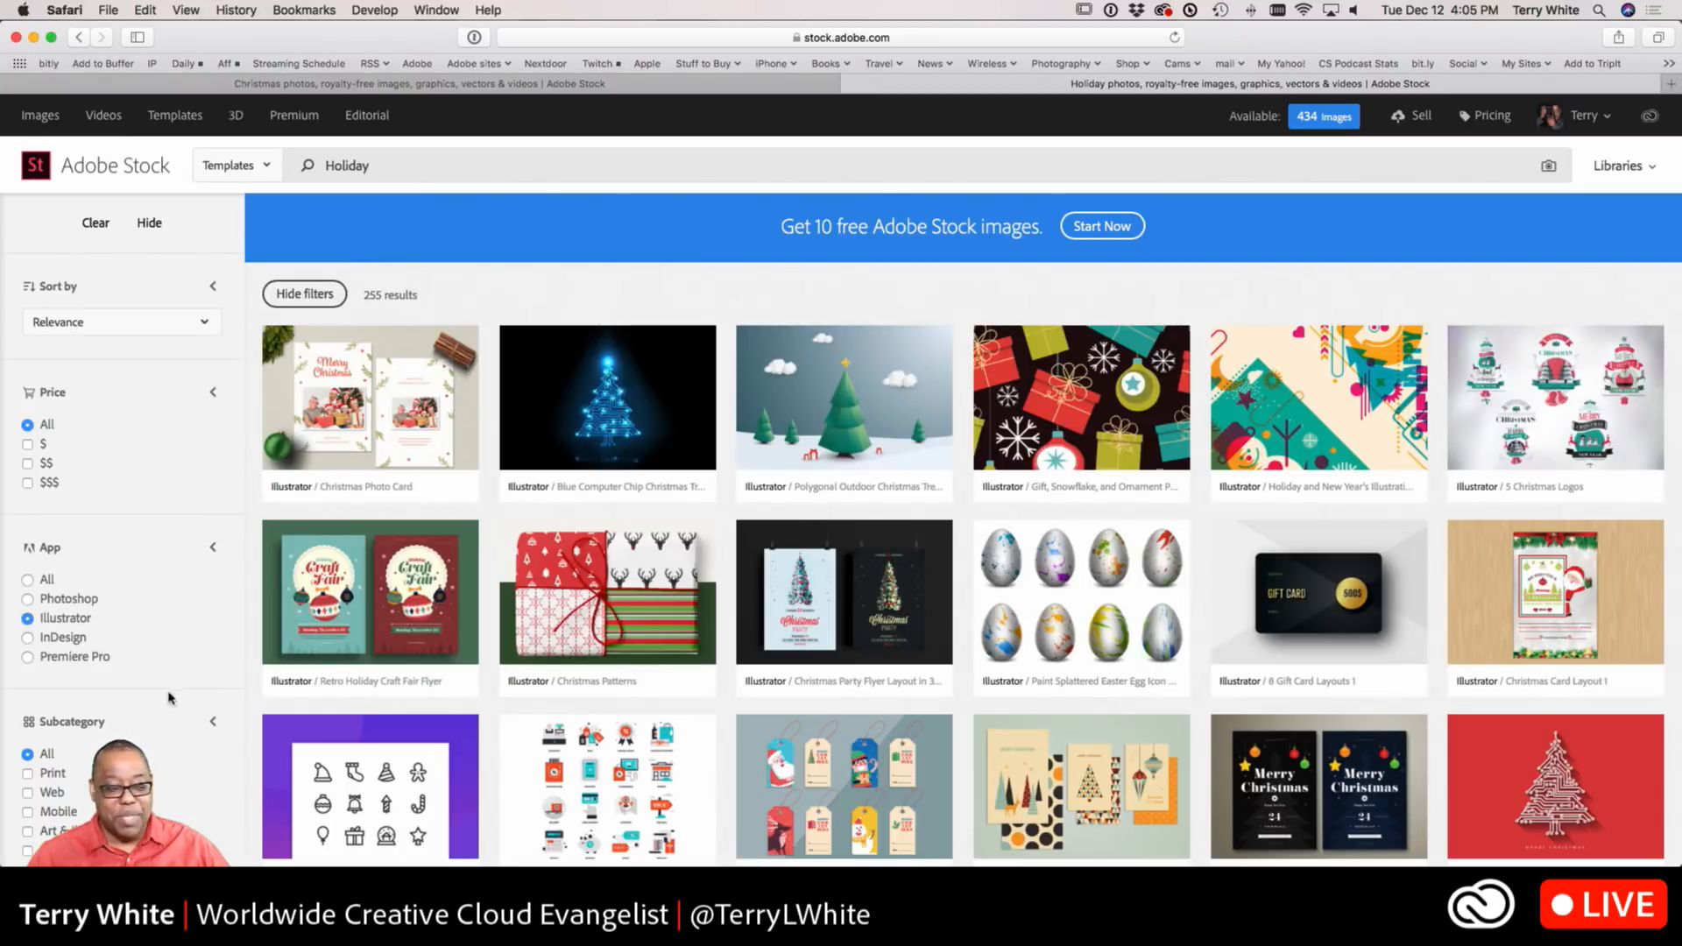
pyautogui.click(28, 657)
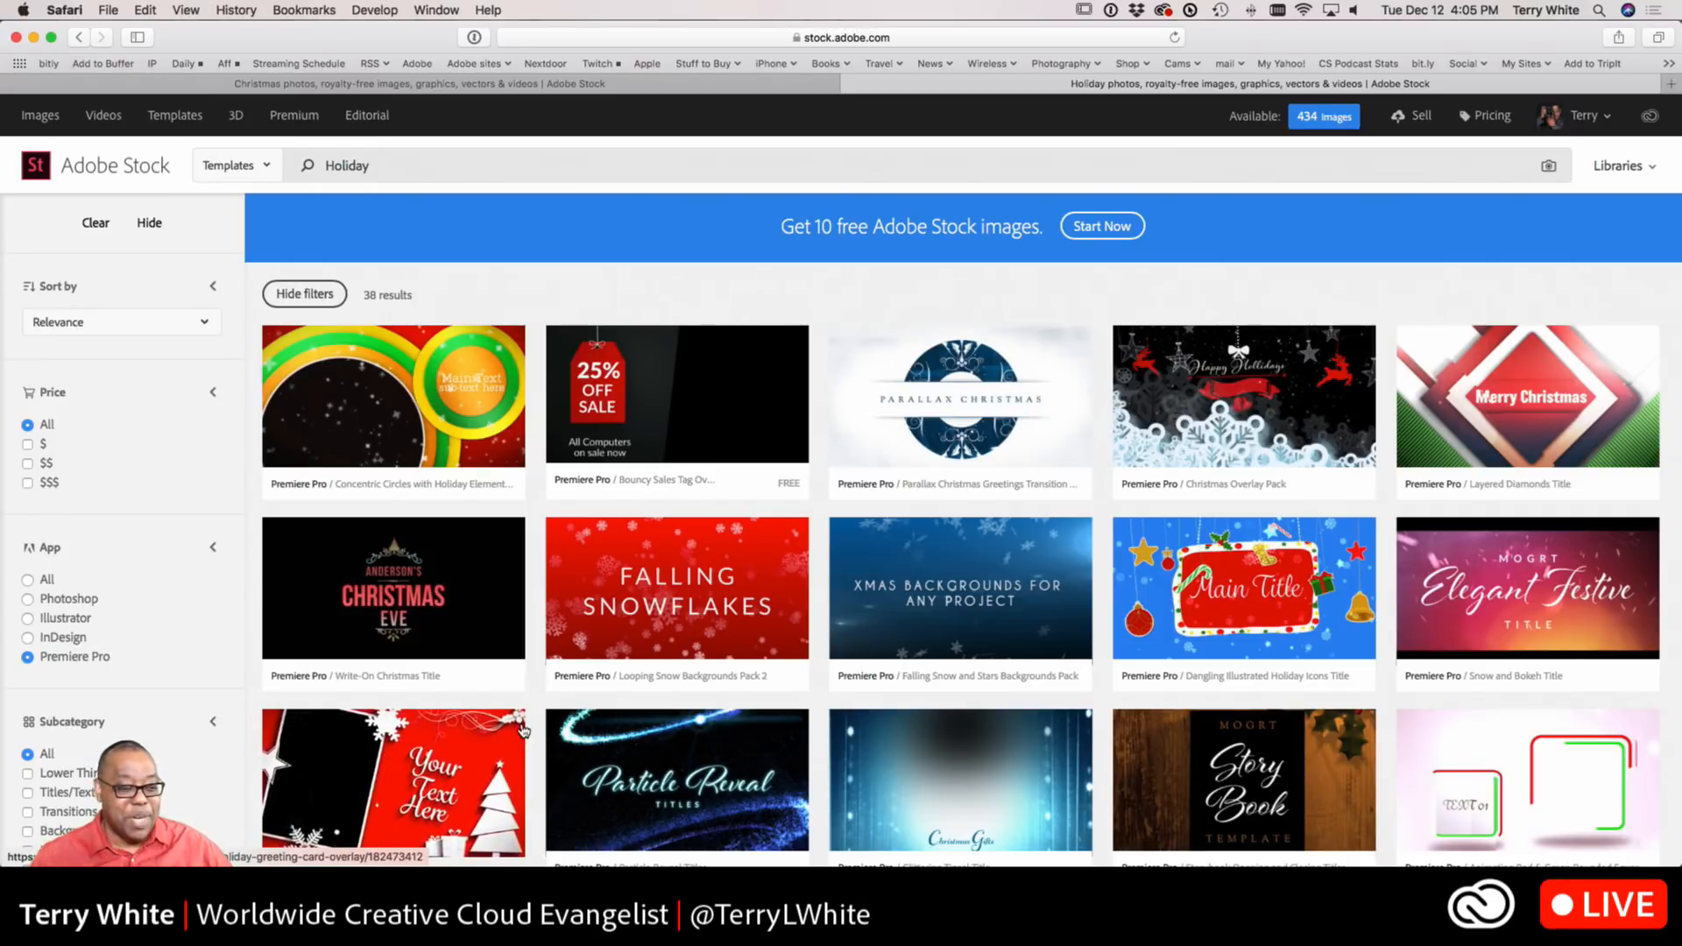
pyautogui.click(48, 581)
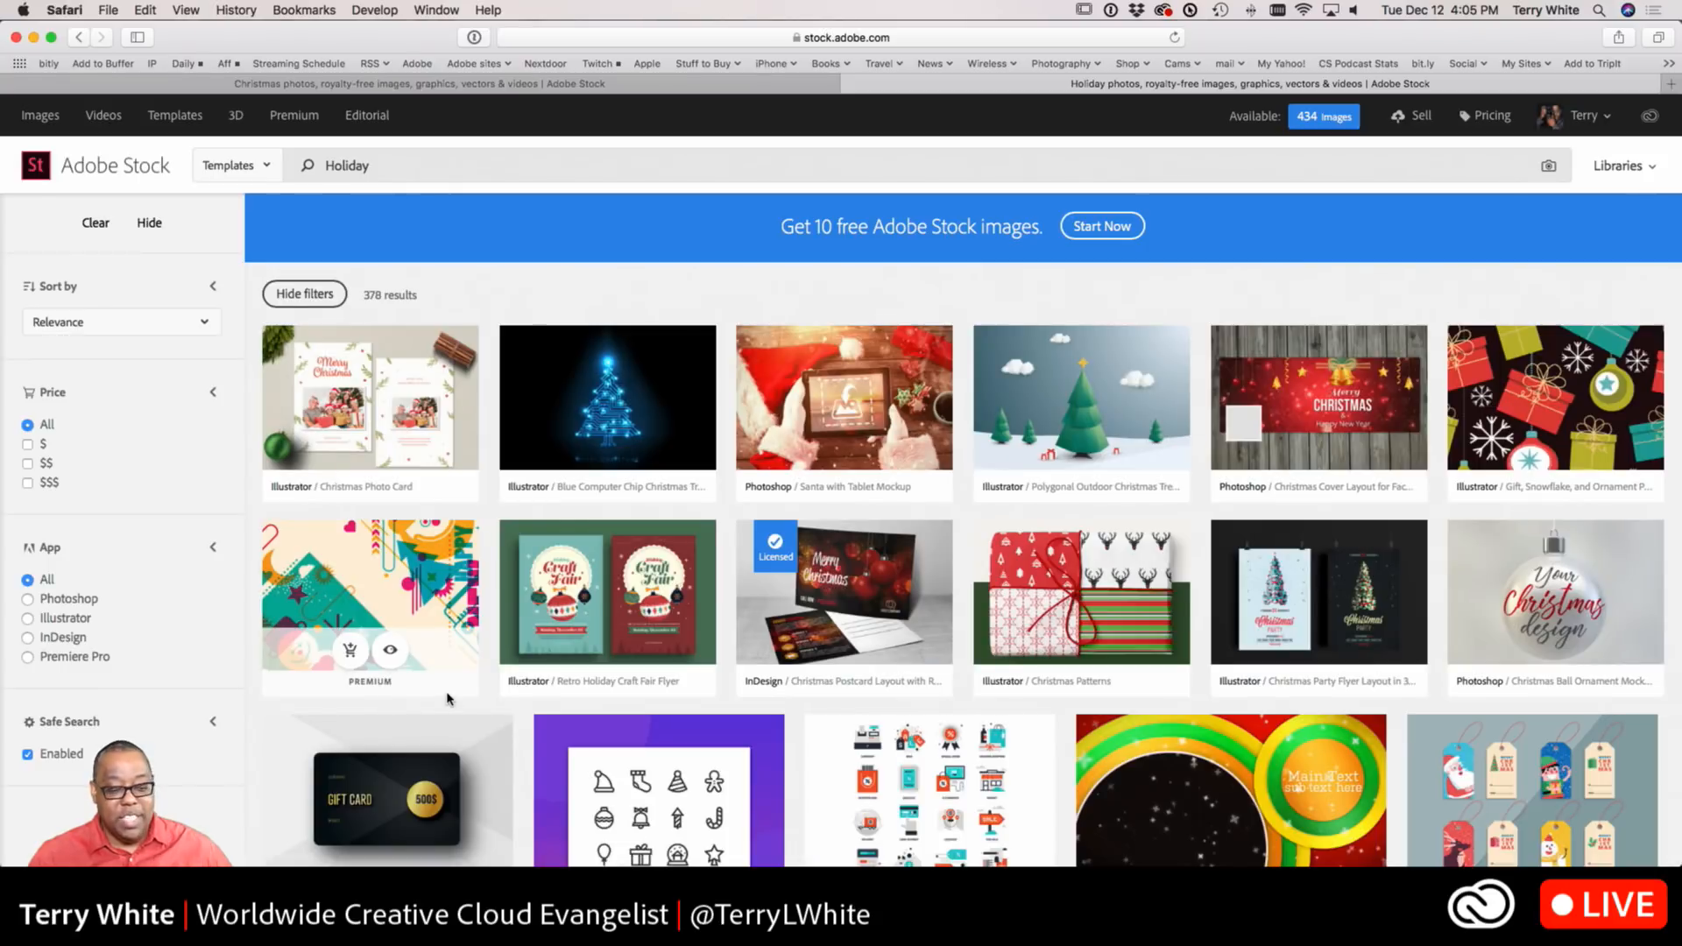
# Switch to InDesign and create a document from the Christmas Postcard Layout with Red Ornaments template
pyautogui.press('super+Tab')
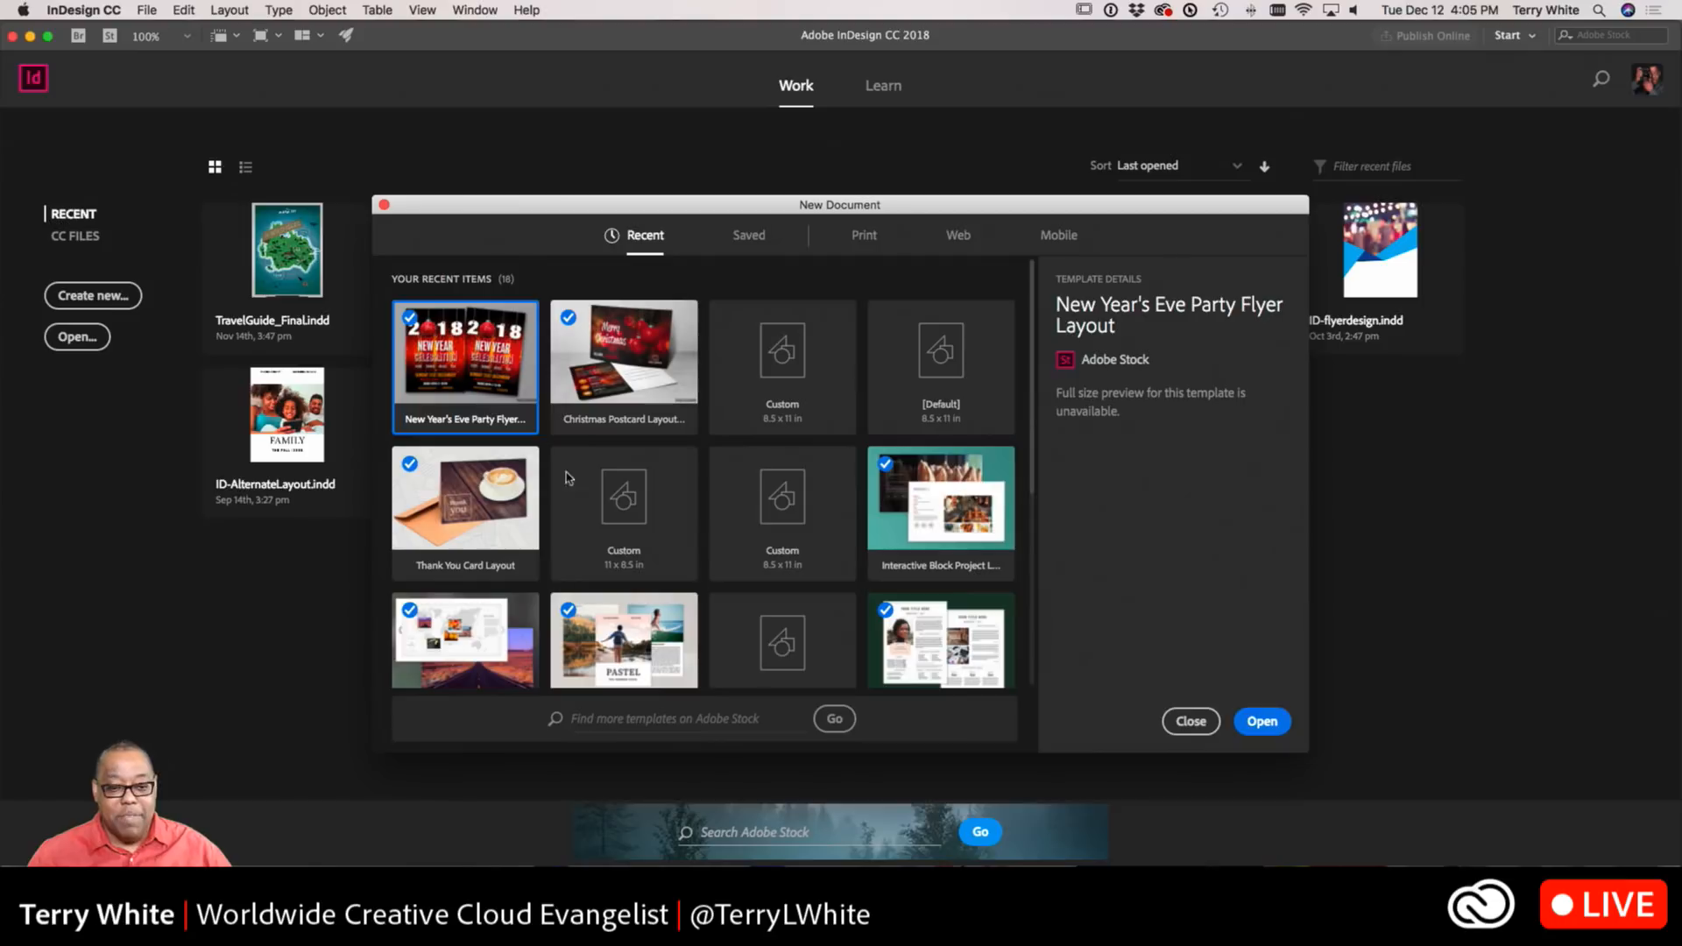
pyautogui.click(629, 352)
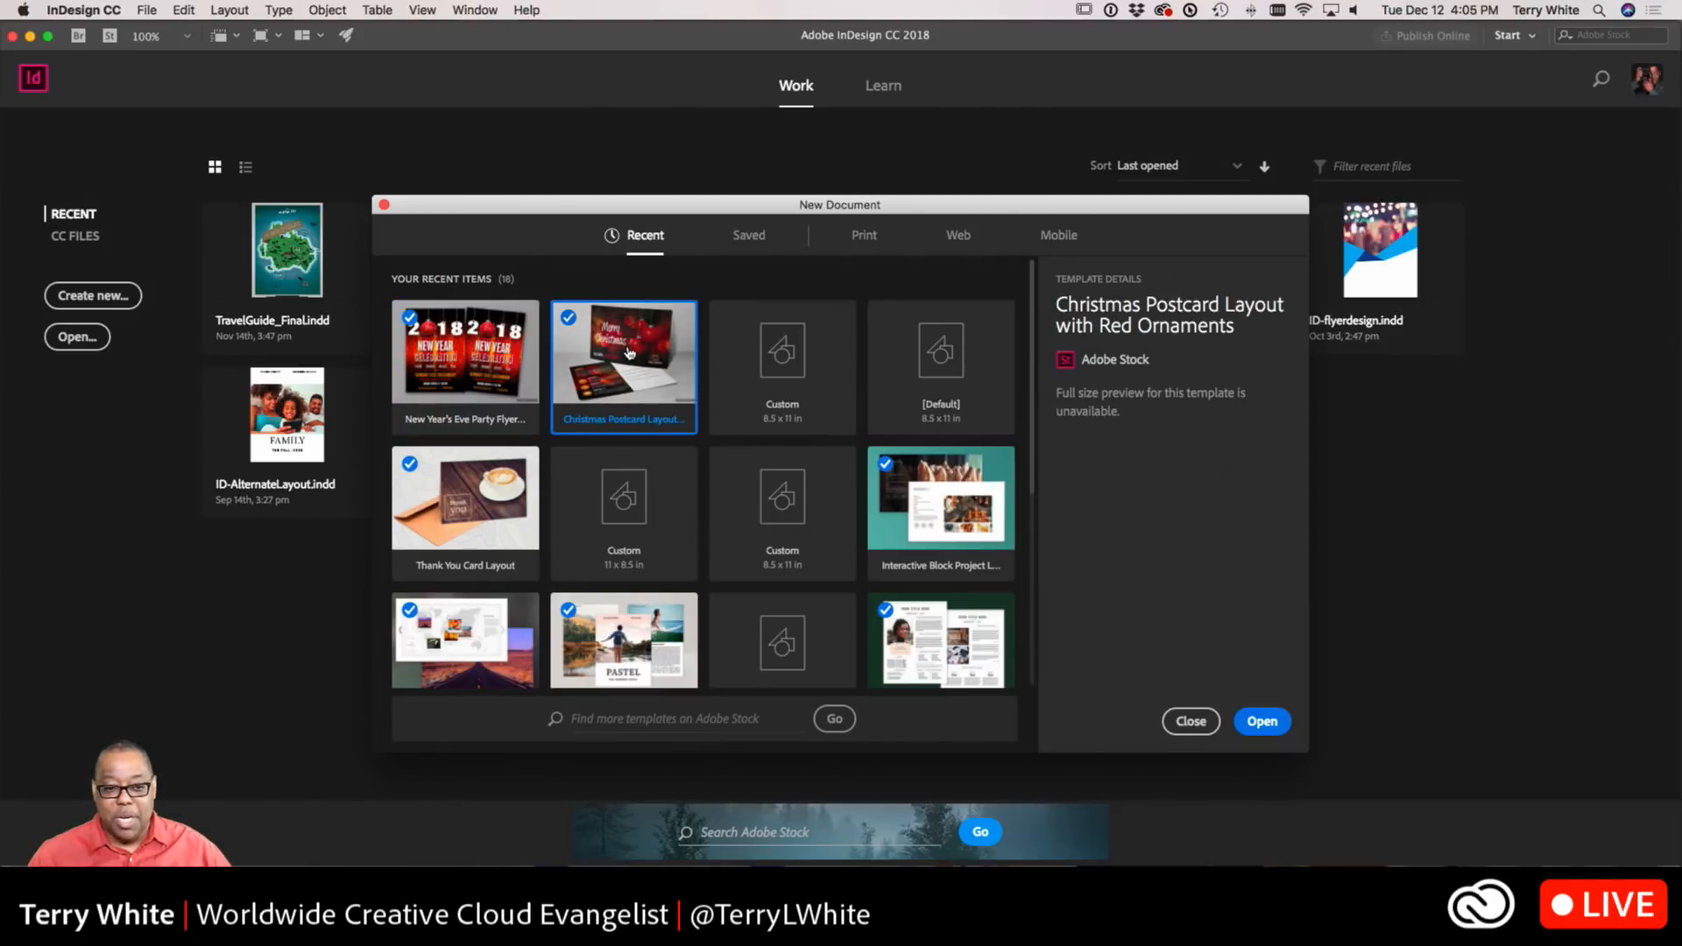
pyautogui.doubleClick(629, 352)
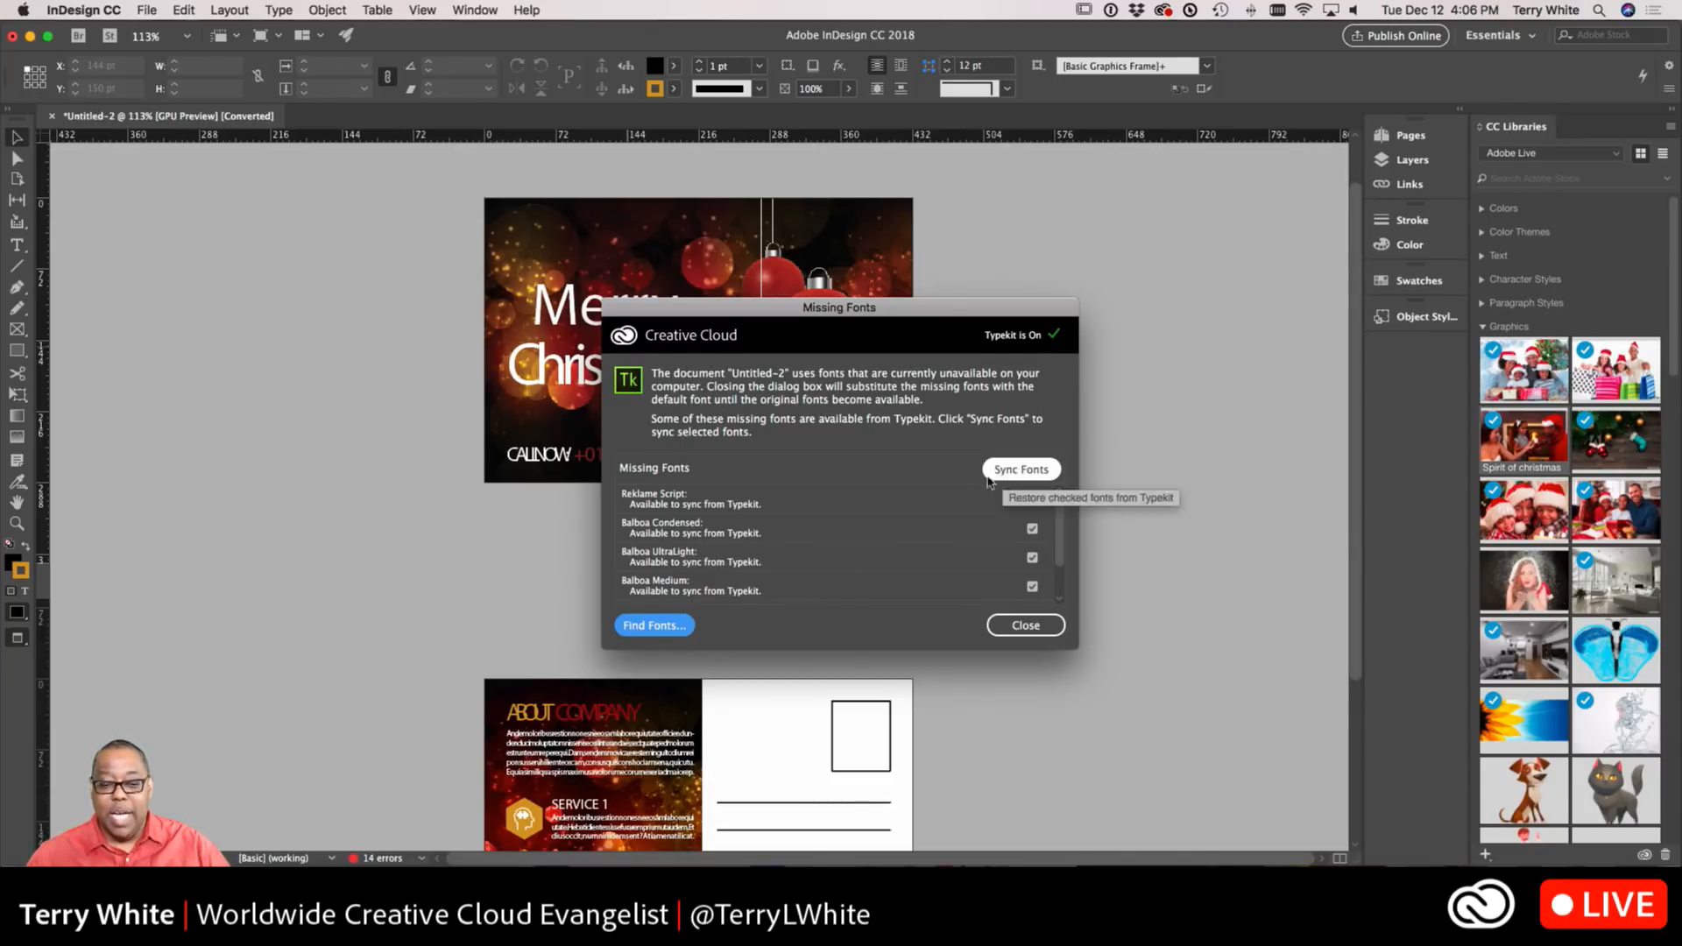
# Sync the document's missing fonts from Typekit and close the Missing Fonts dialog
pyautogui.scroll(-3, 760, 531)
pyautogui.scroll(3, 731, 554)
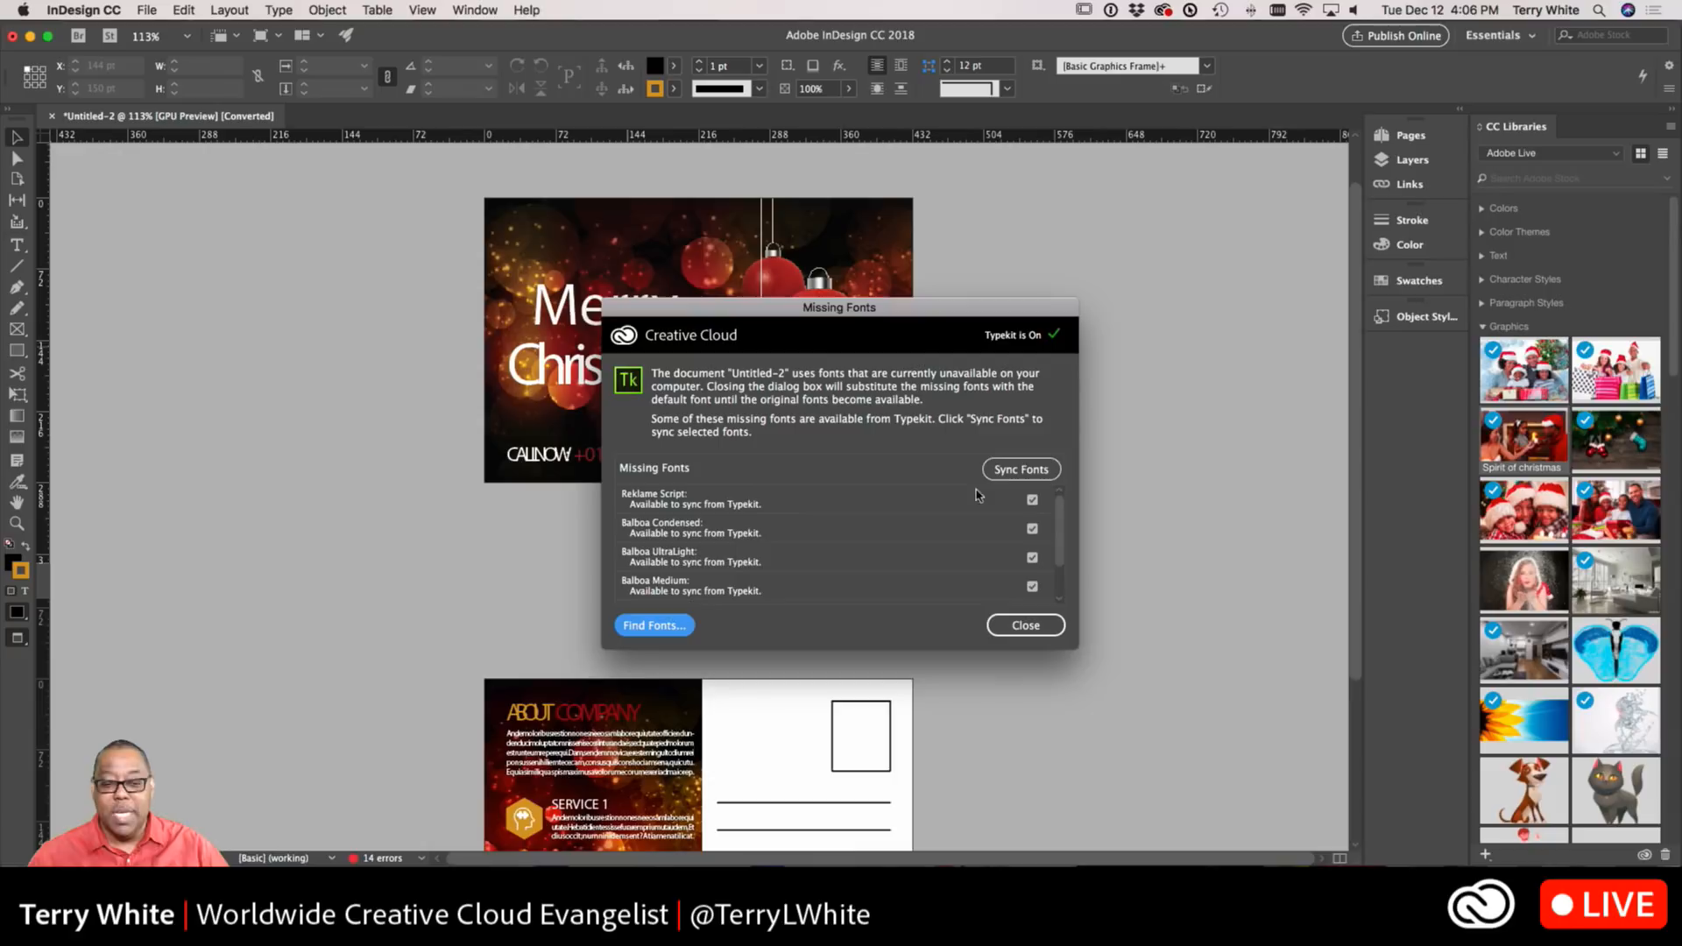
pyautogui.click(1020, 469)
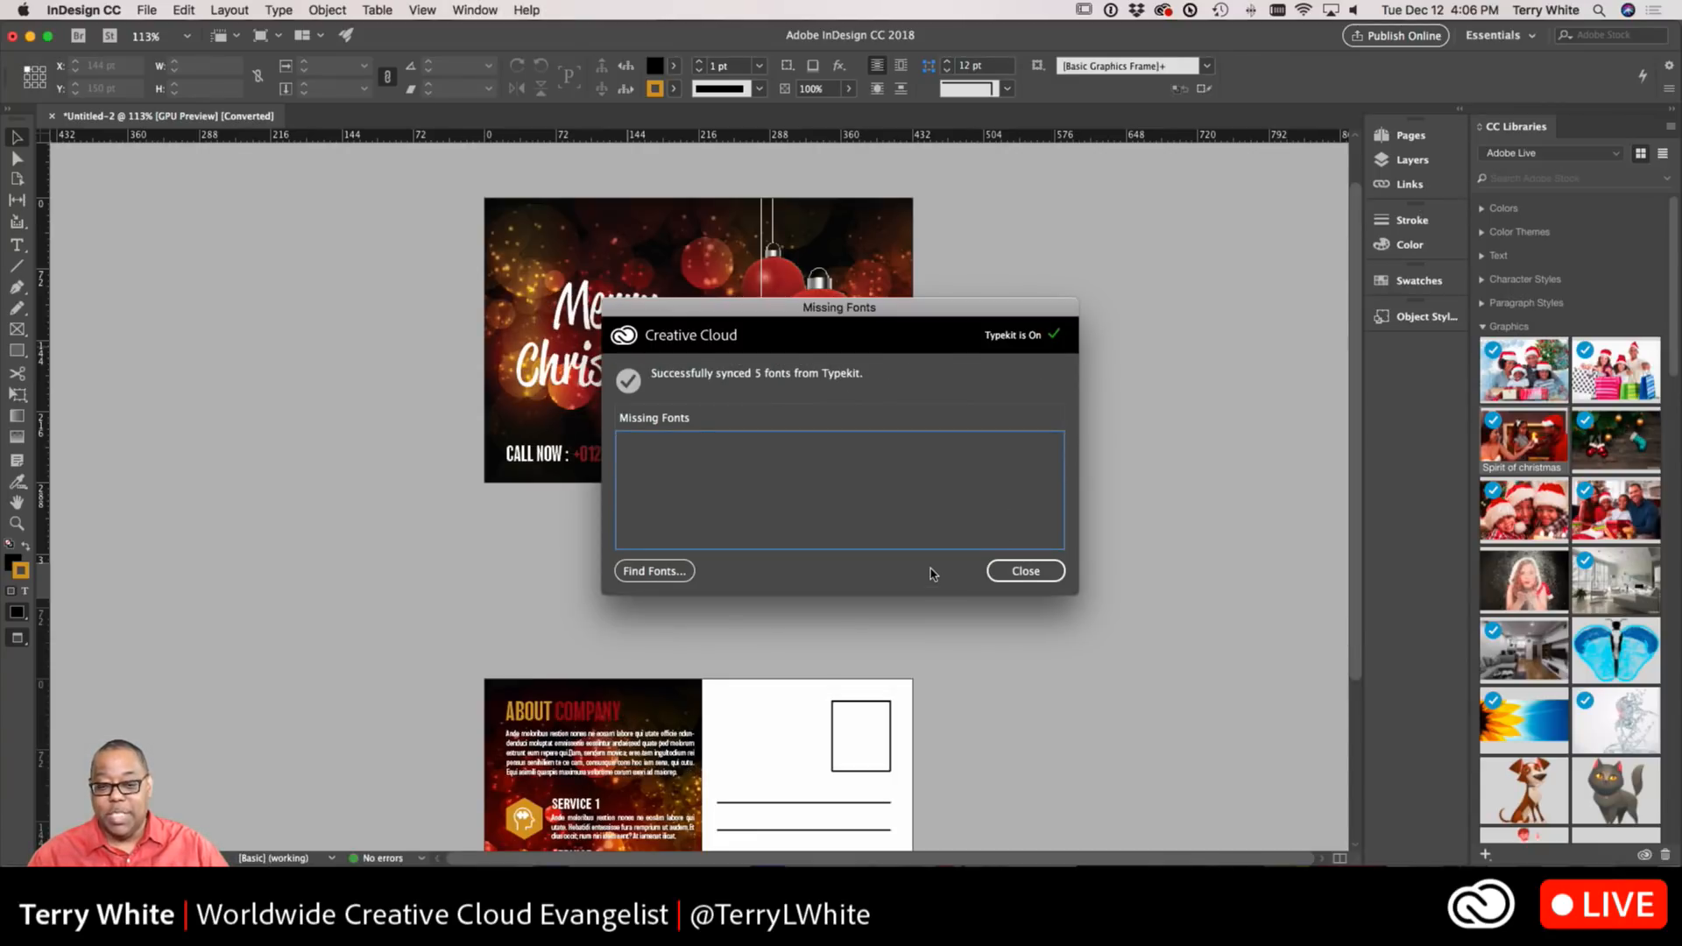
pyautogui.click(1008, 577)
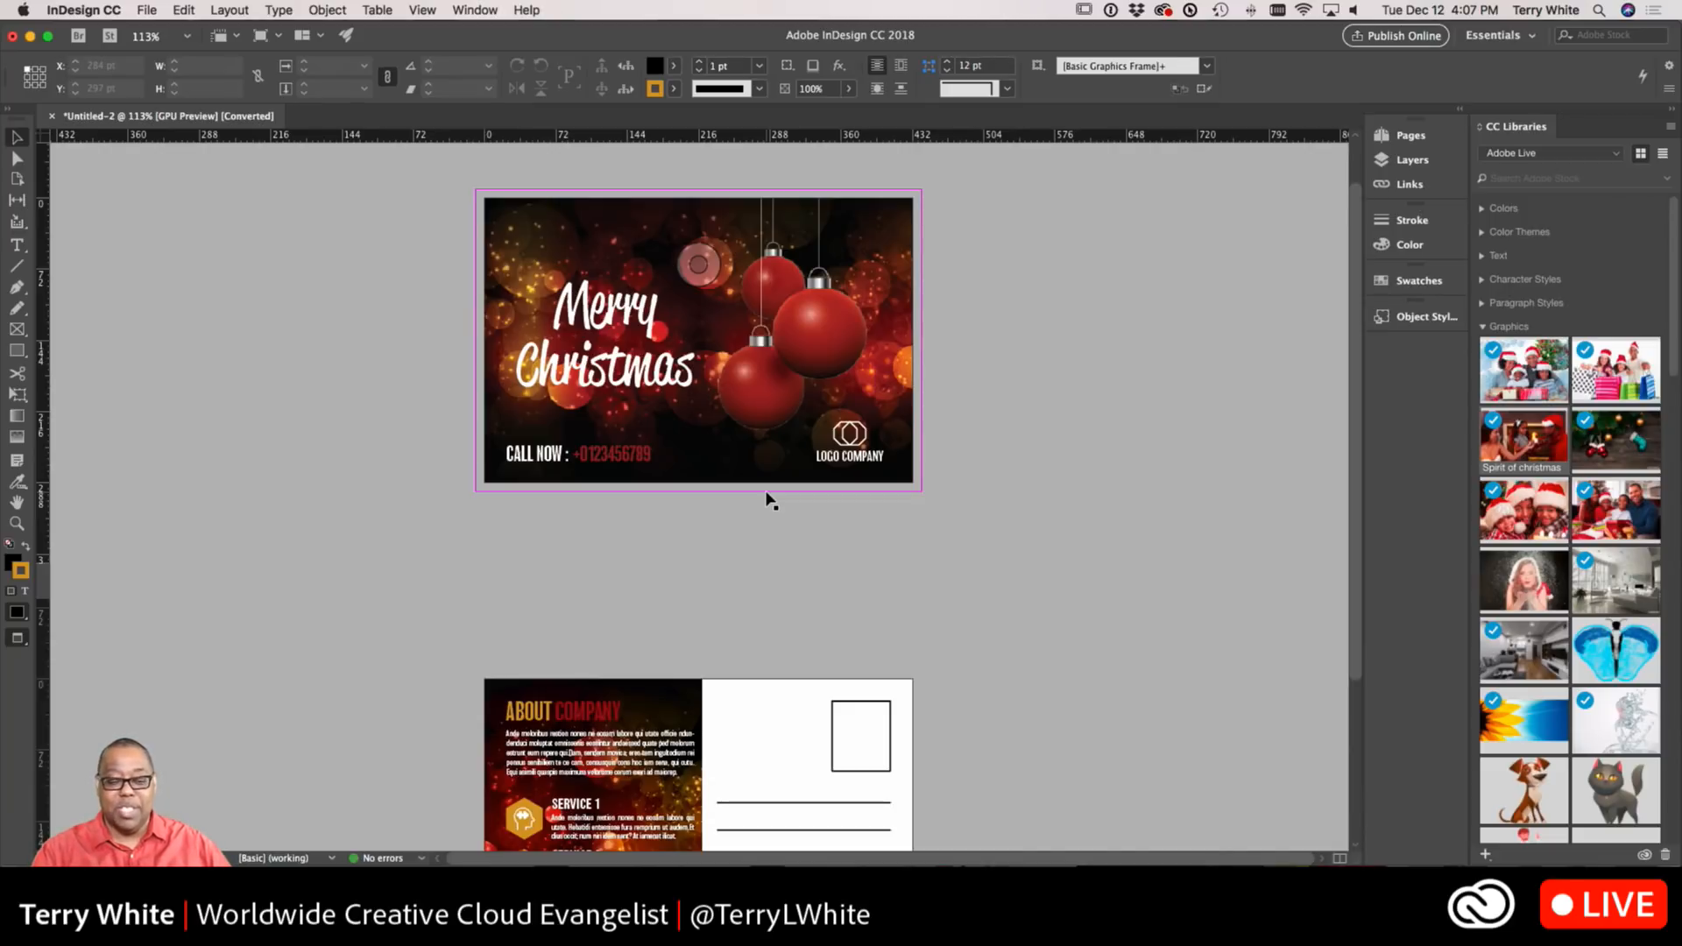
# Delete the stamp box and all four address lines from the white half of the postcard's back page
pyautogui.click(812, 506)
pyautogui.scroll(2, 812, 506)
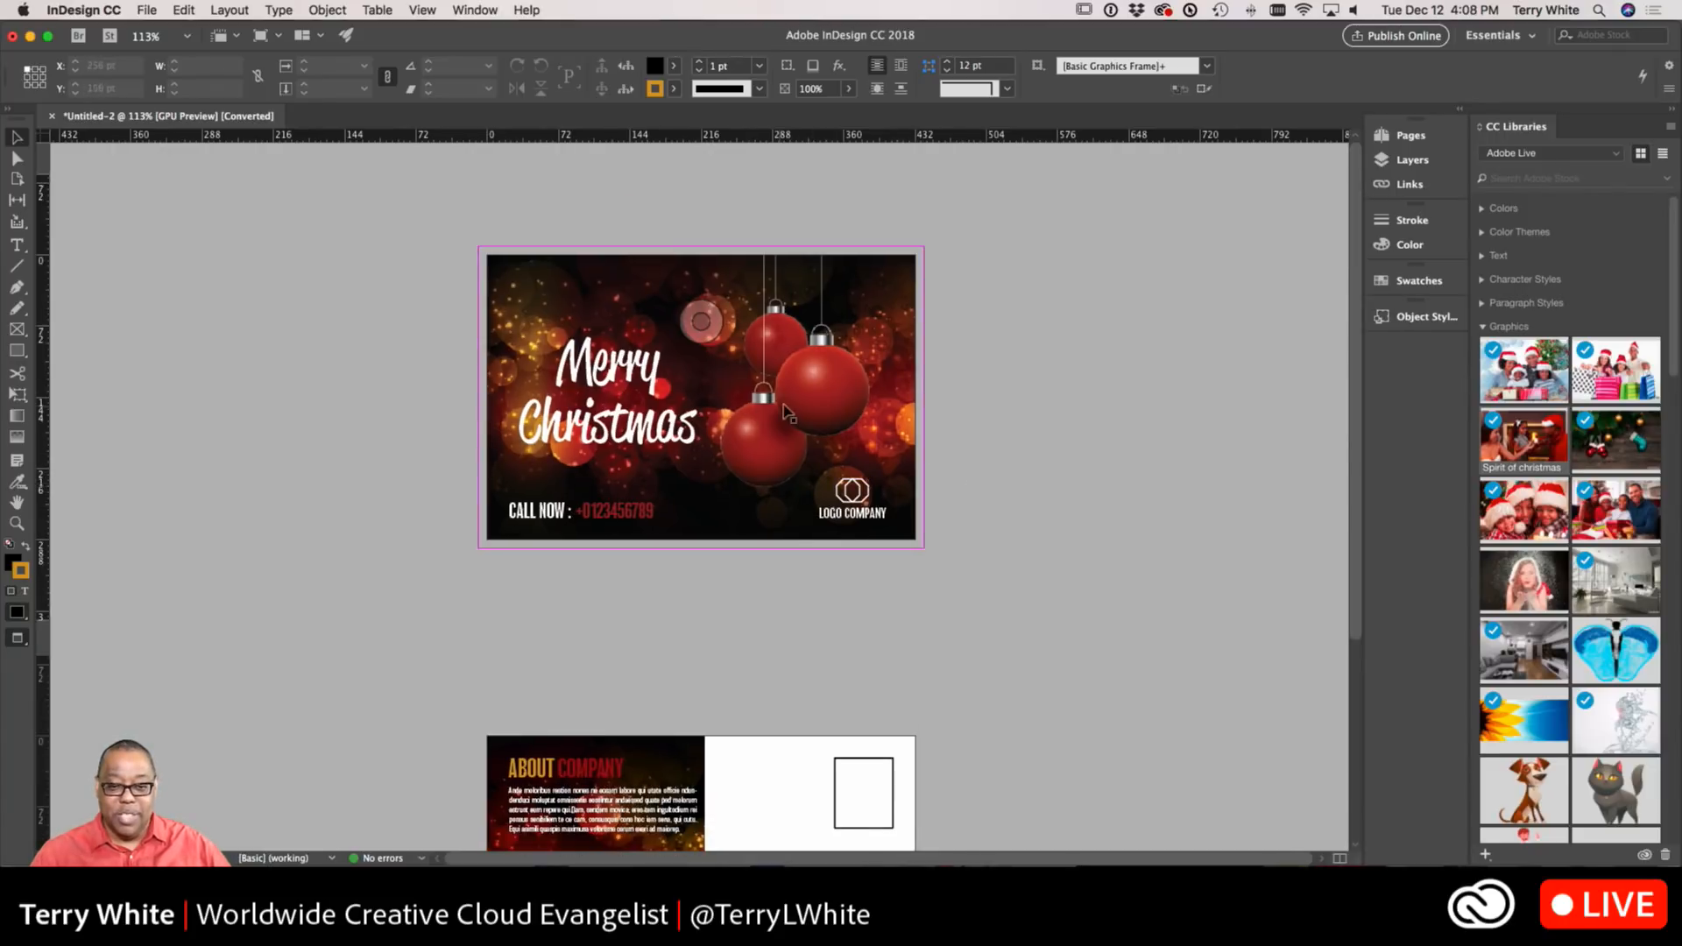
pyautogui.scroll(-5, 937, 469)
pyautogui.scroll(-1, 938, 463)
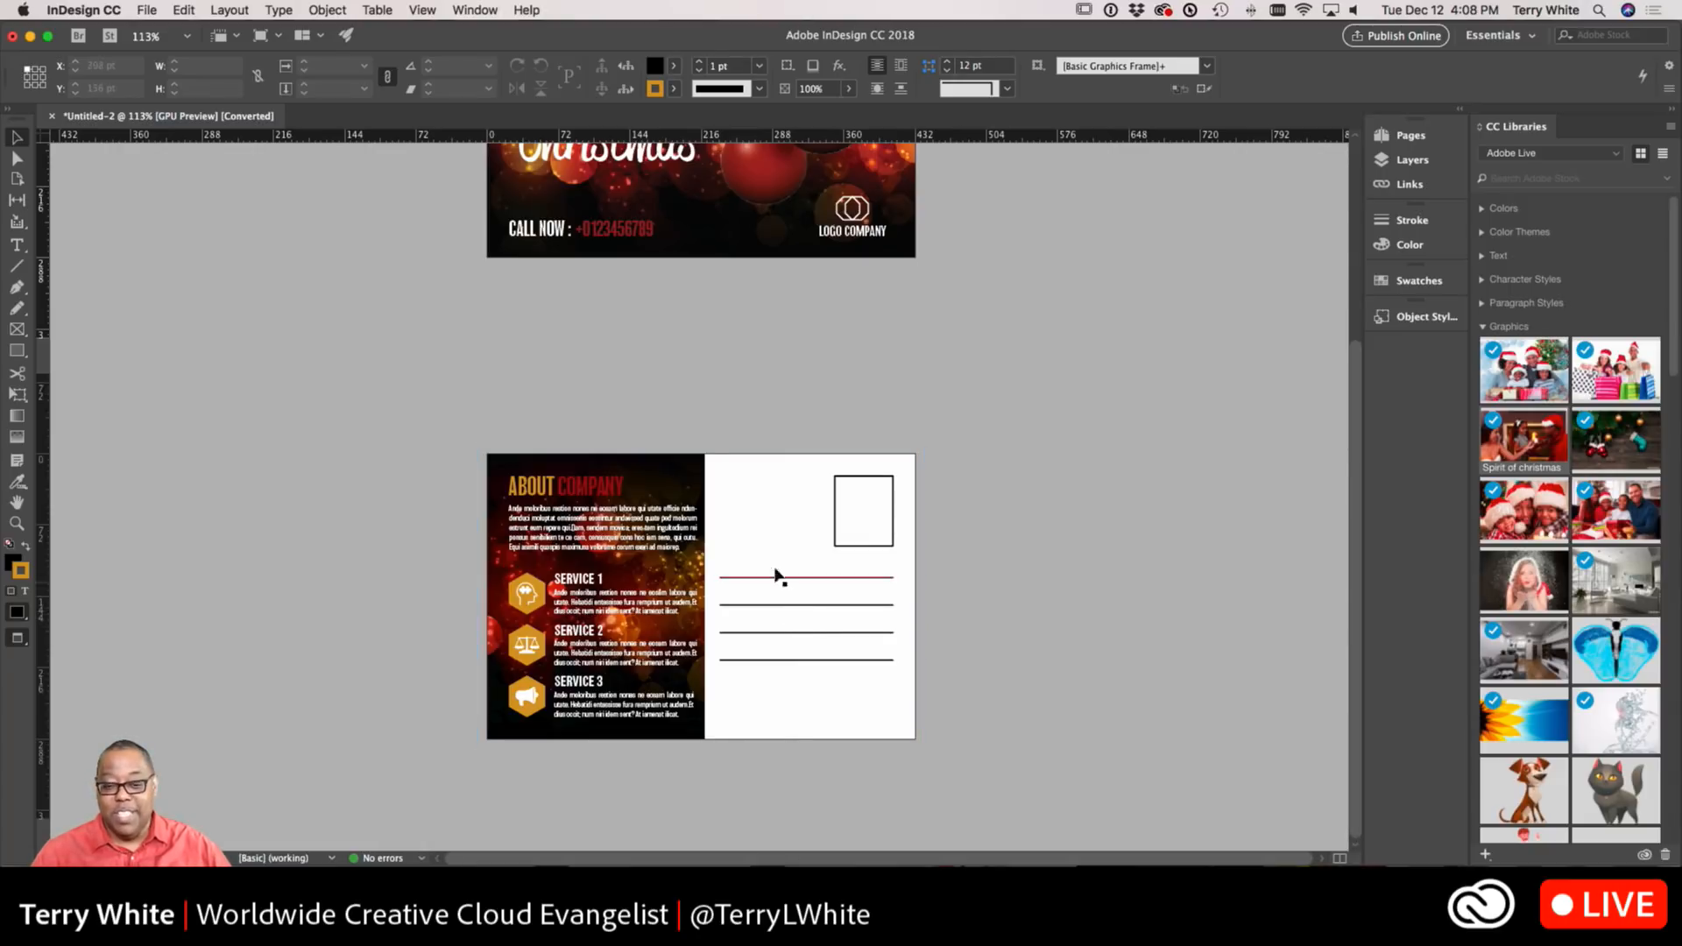
pyautogui.moveTo(750, 518); pyautogui.dragTo(807, 598)
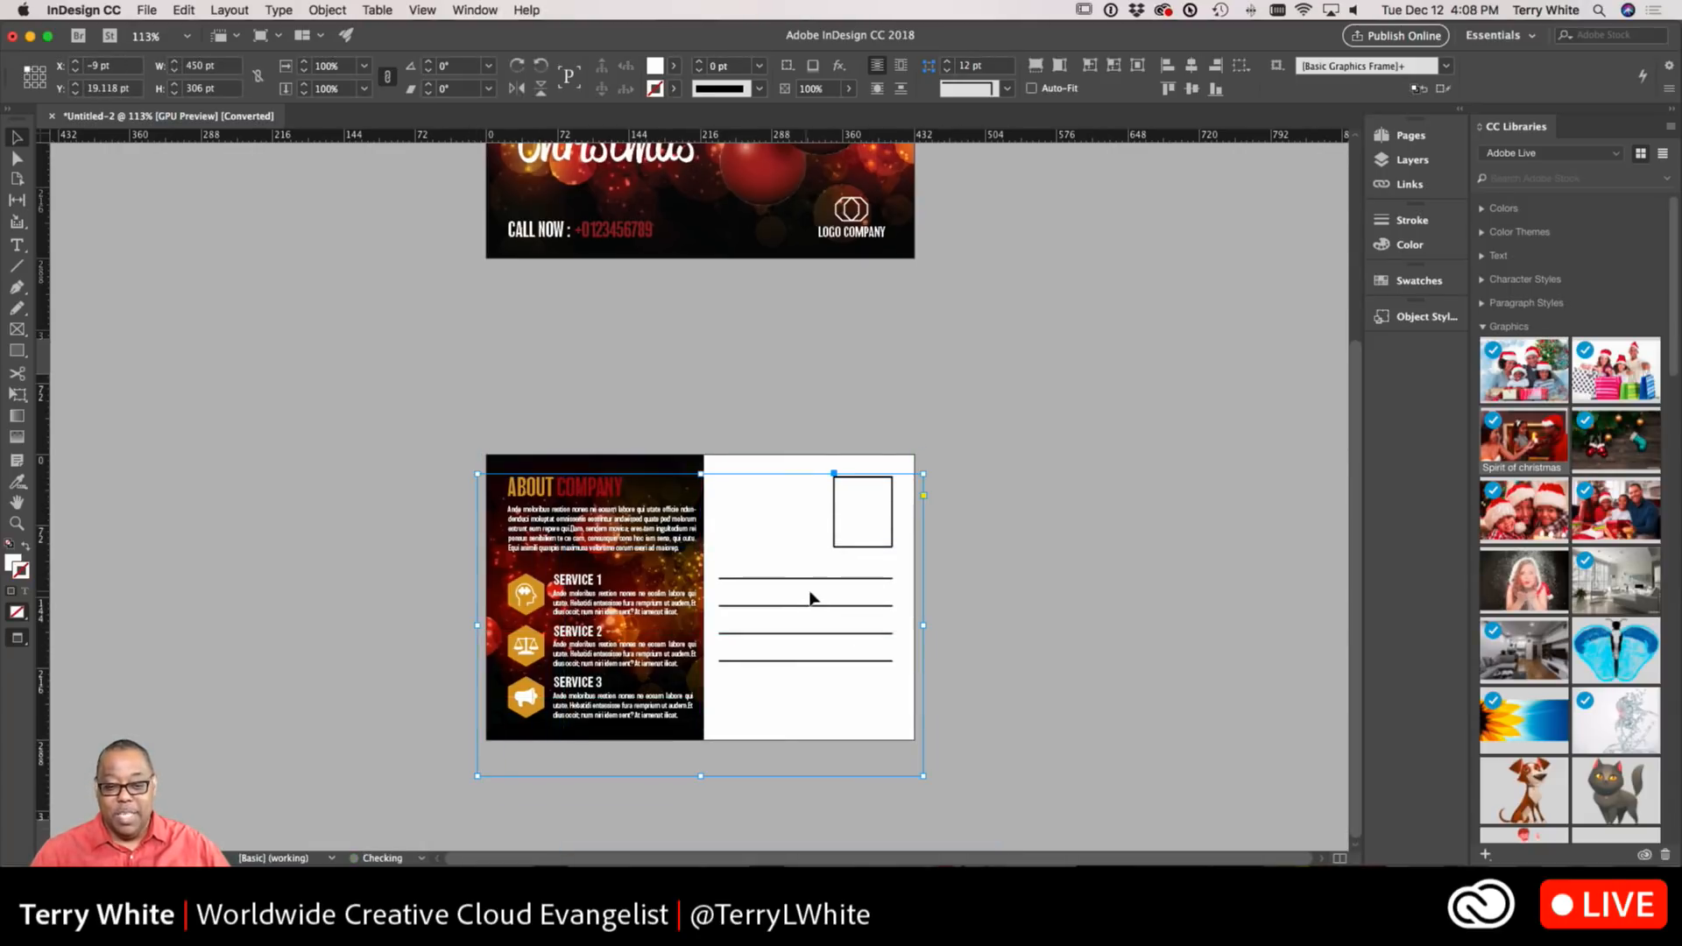
pyautogui.click(826, 606)
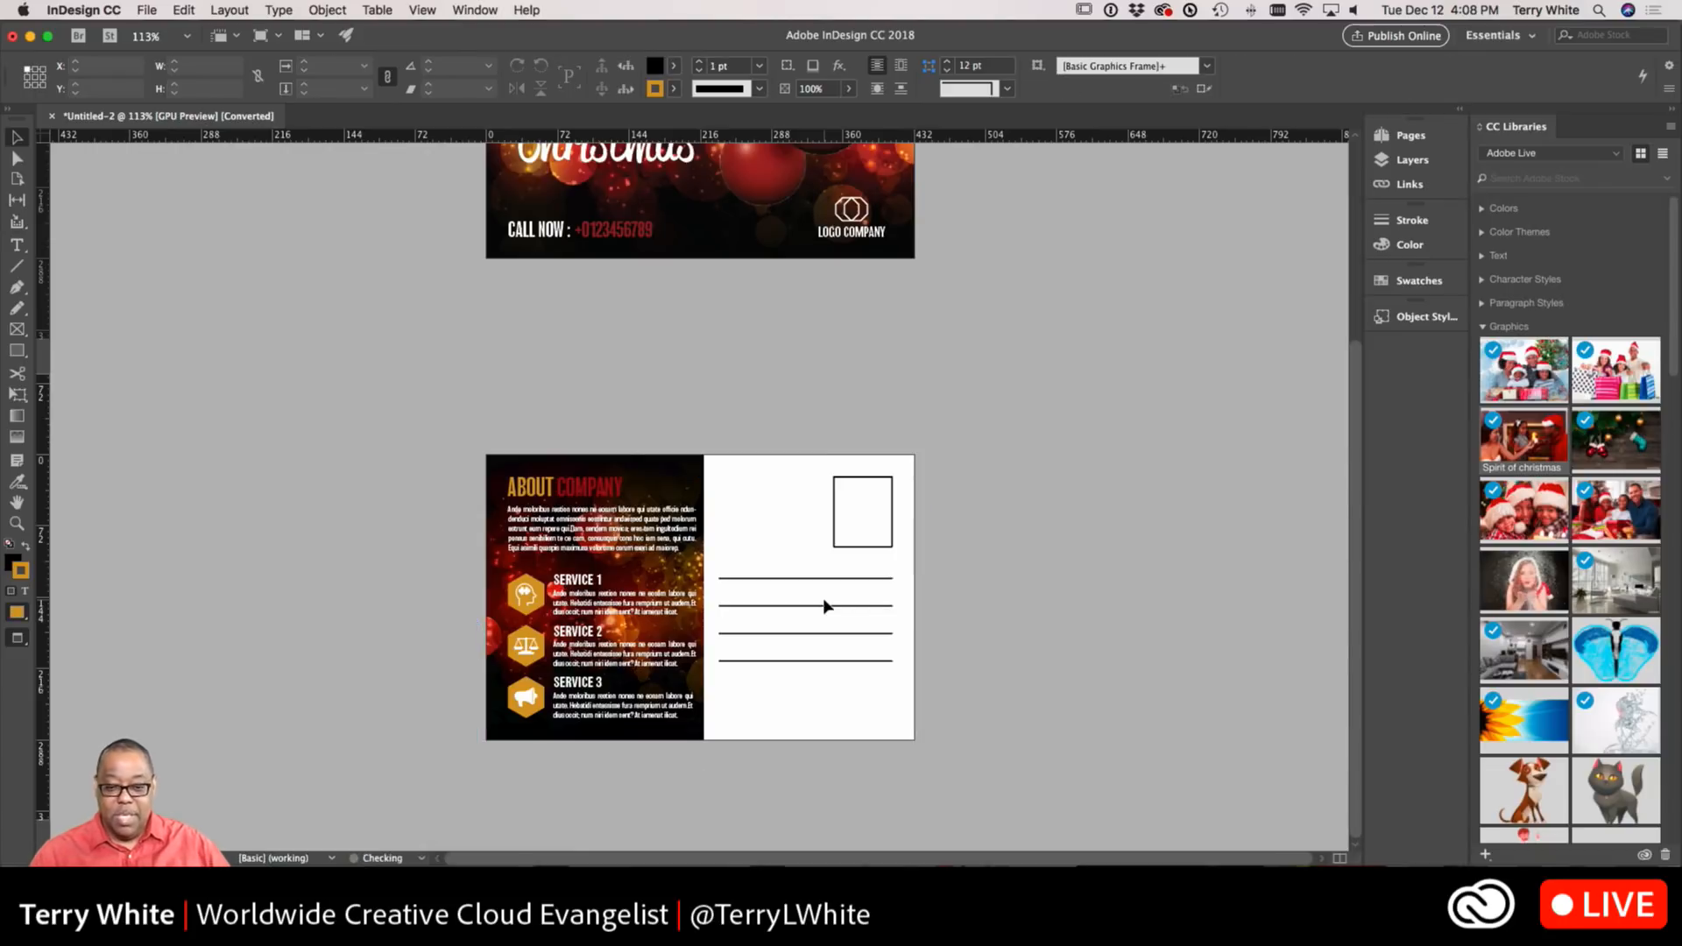
pyautogui.moveTo(764, 526); pyautogui.dragTo(873, 650)
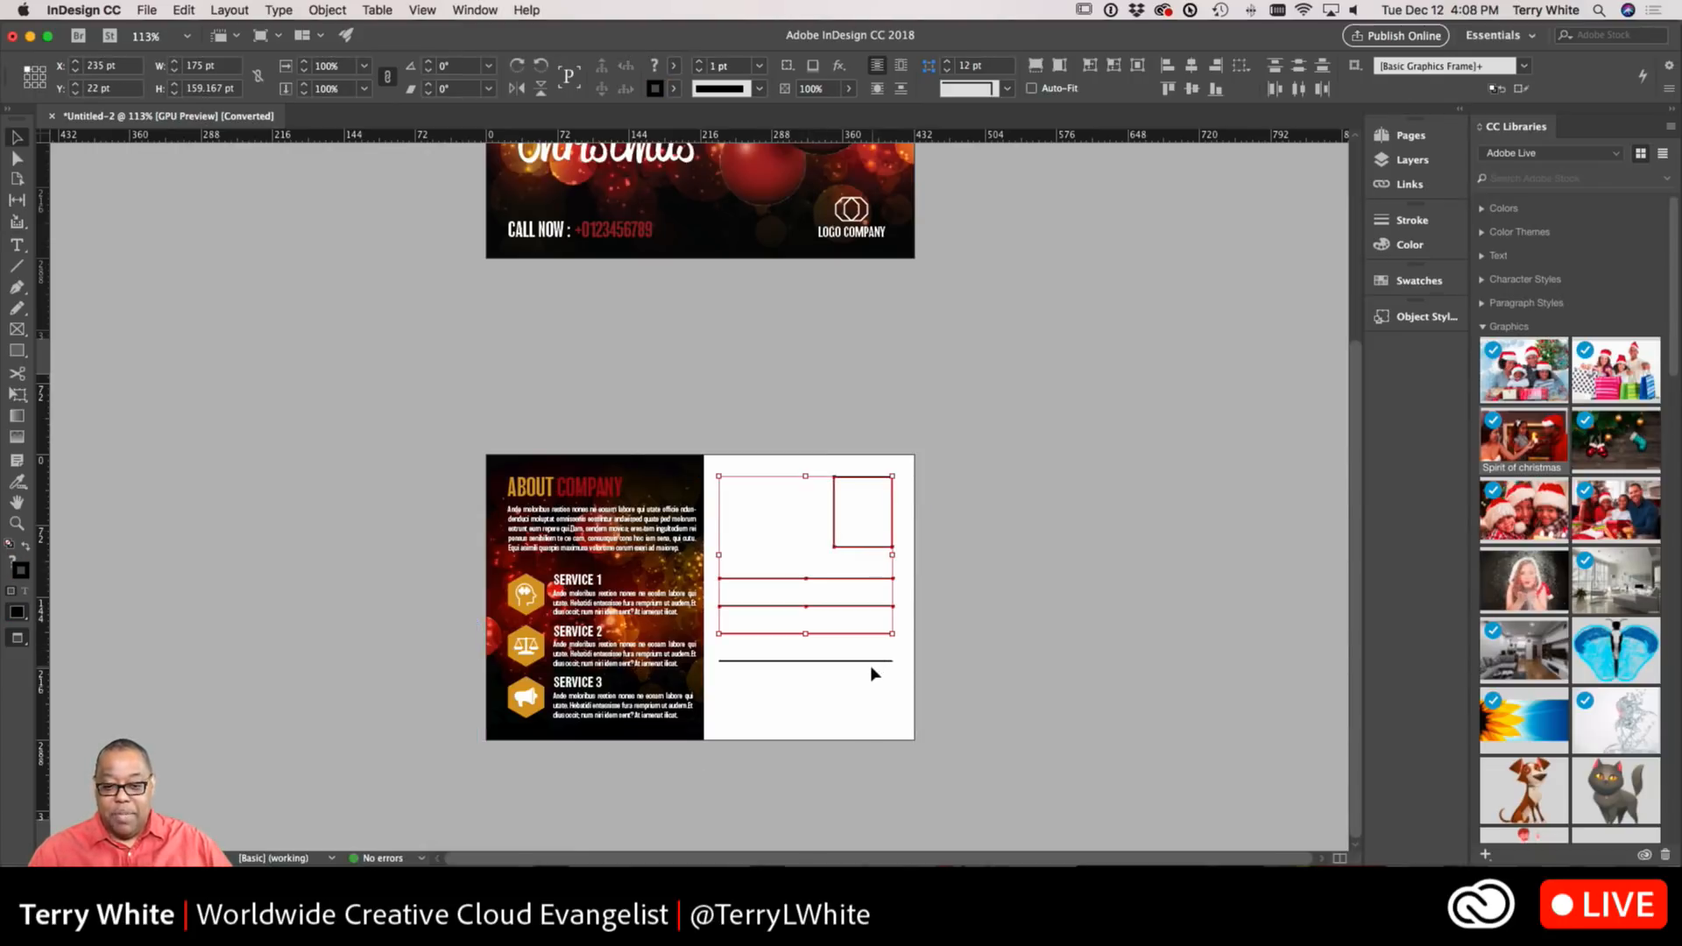
pyautogui.press('Delete')
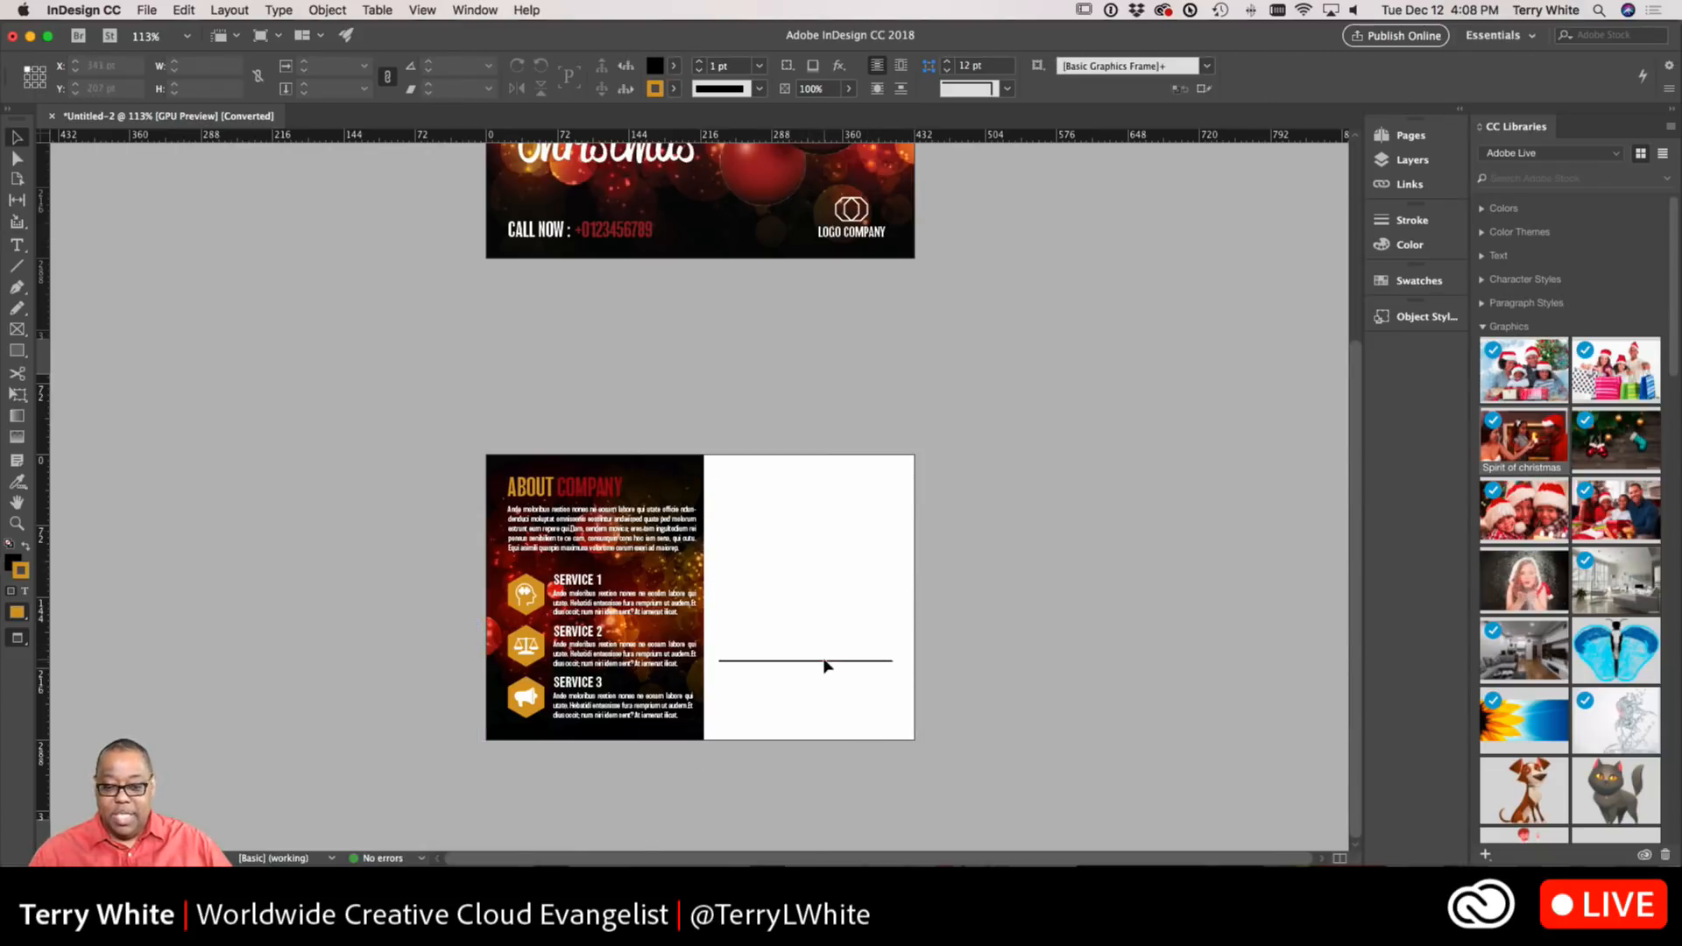
pyautogui.click(825, 661)
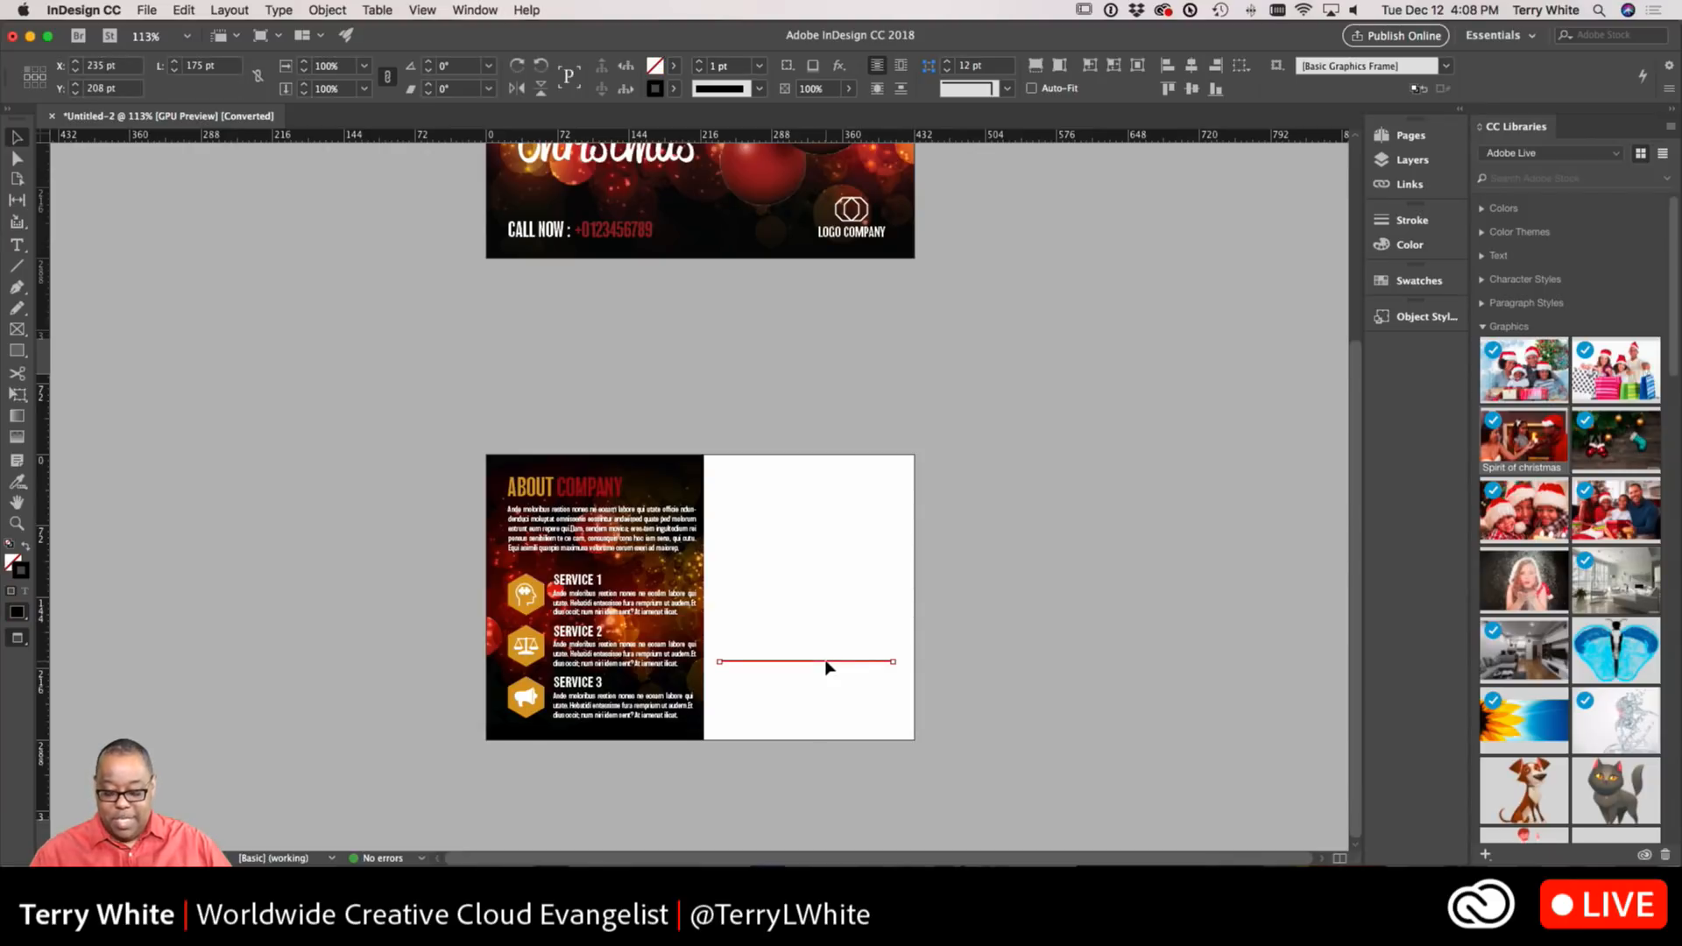
pyautogui.press('Delete')
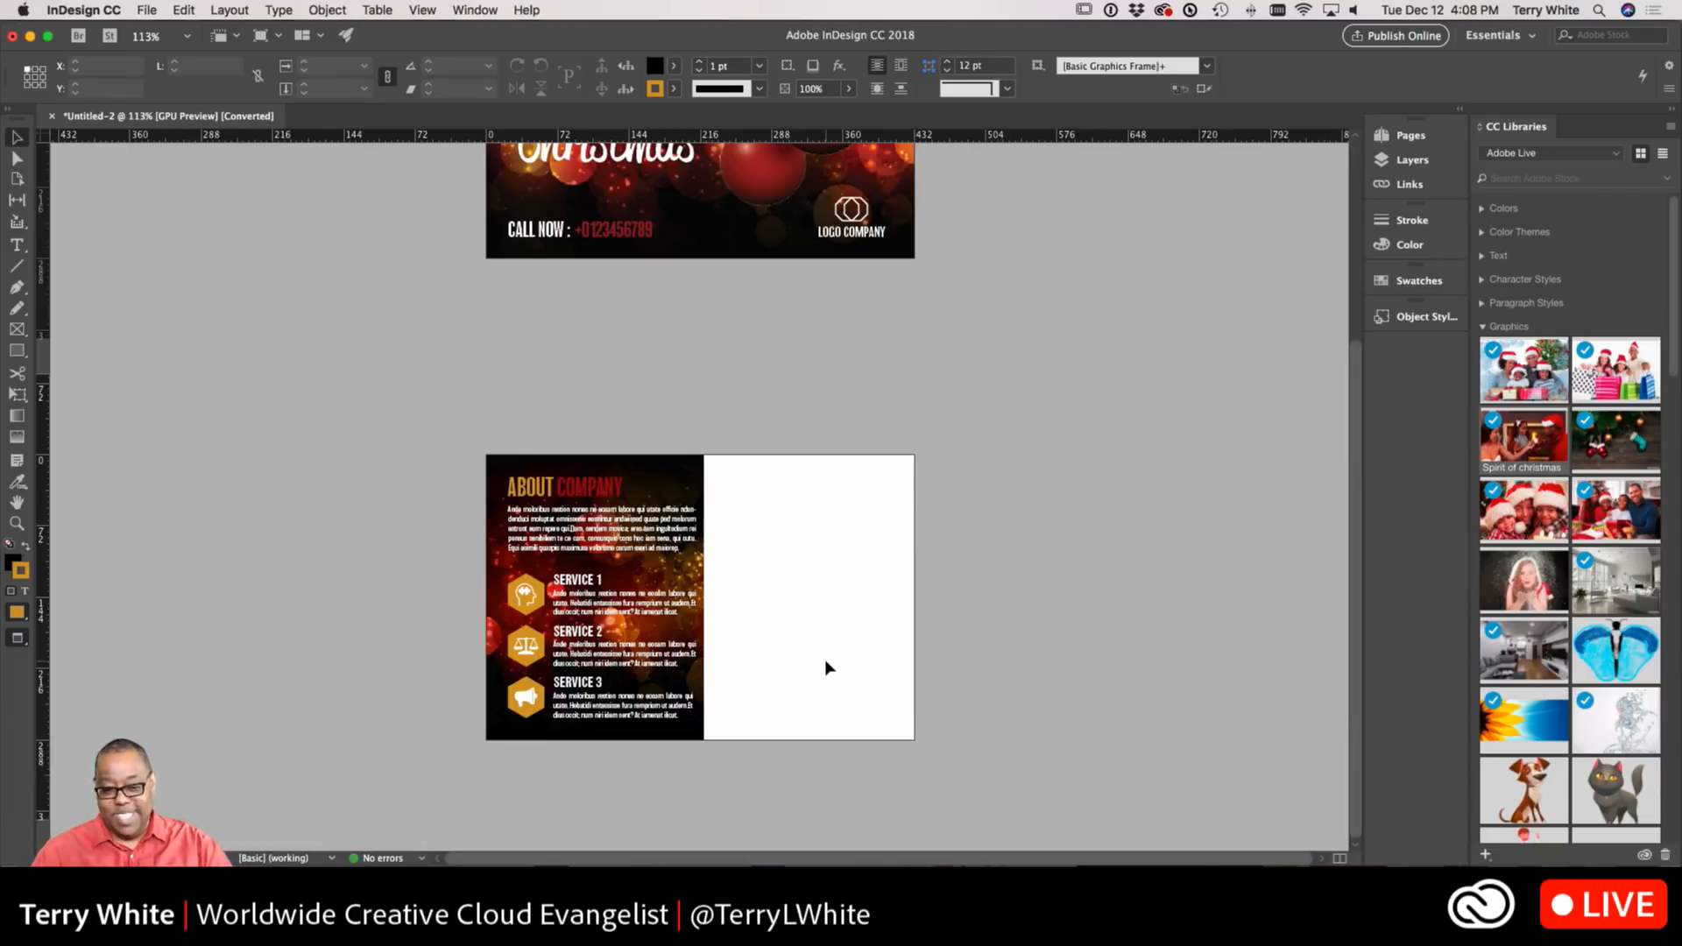
# Widen the back page's background image frame to 450 pt and fill the frame proportionally with its image
pyautogui.click(698, 589)
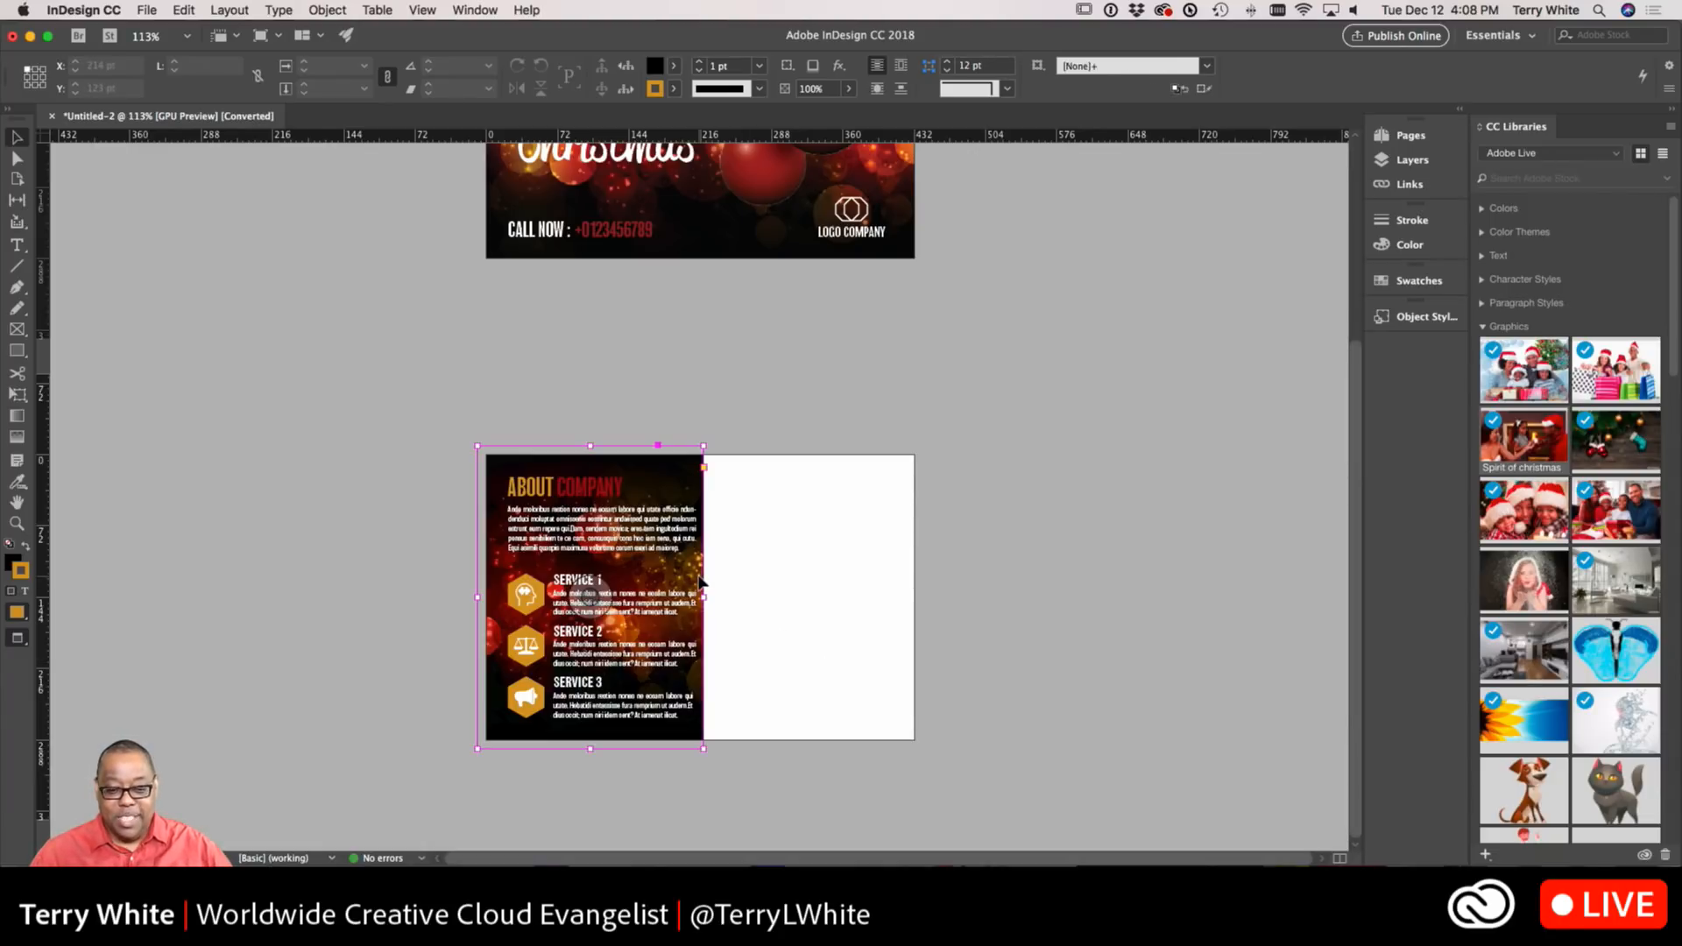
pyautogui.moveTo(702, 598); pyautogui.dragTo(924, 600)
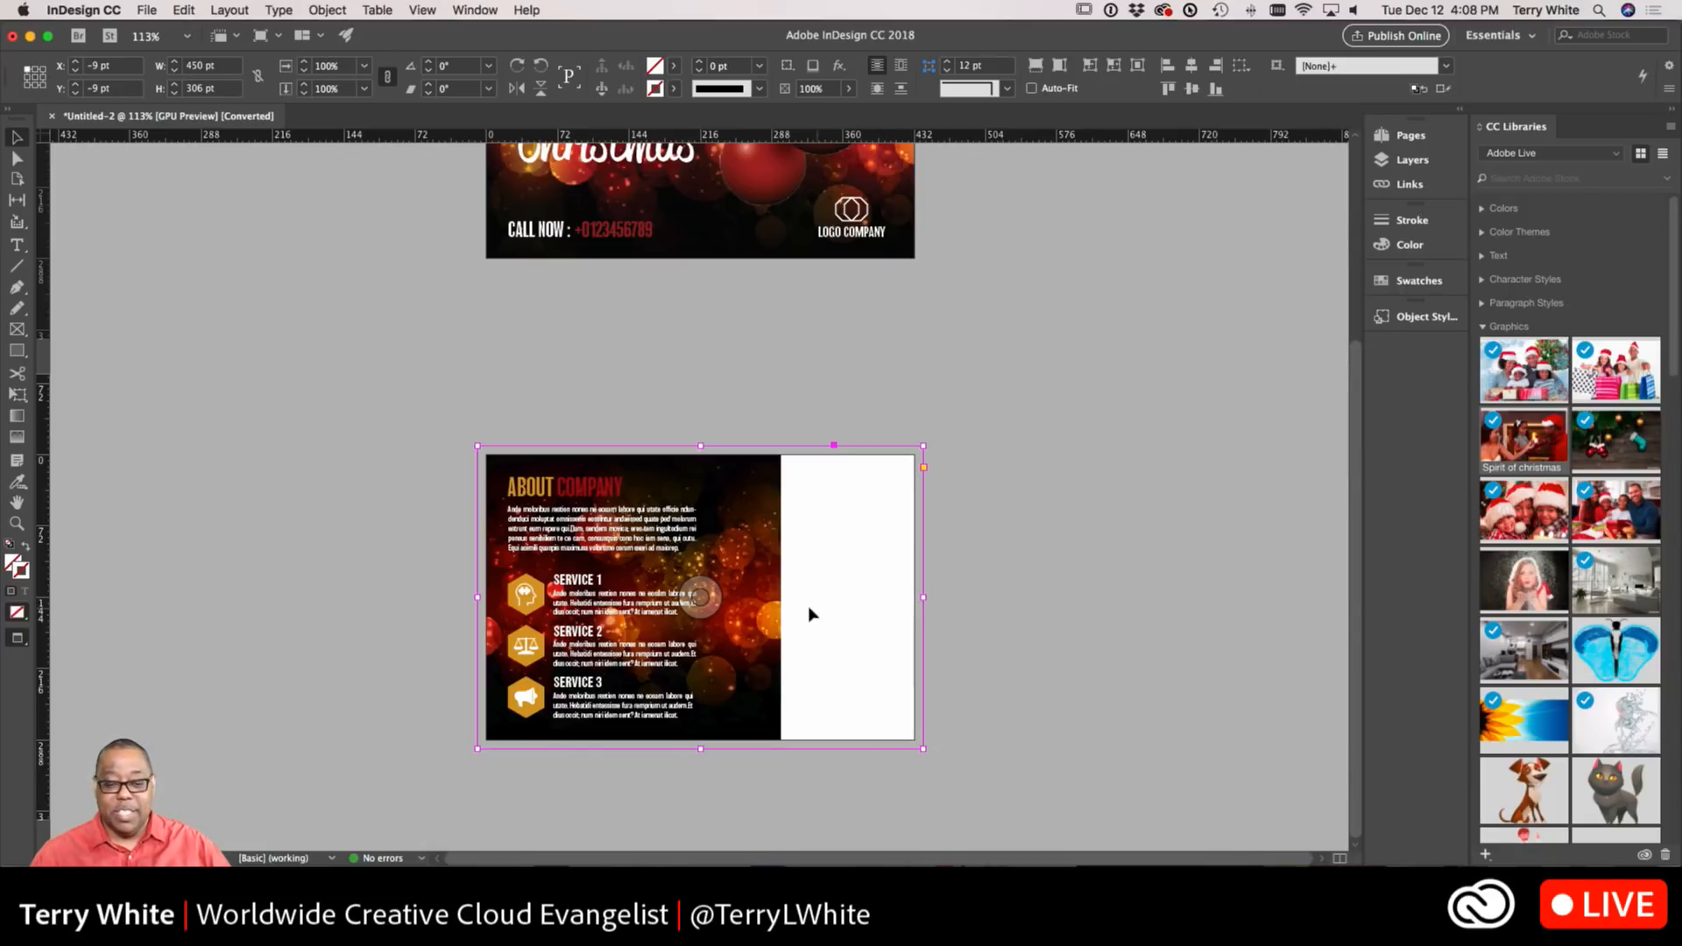
pyautogui.click(1035, 67)
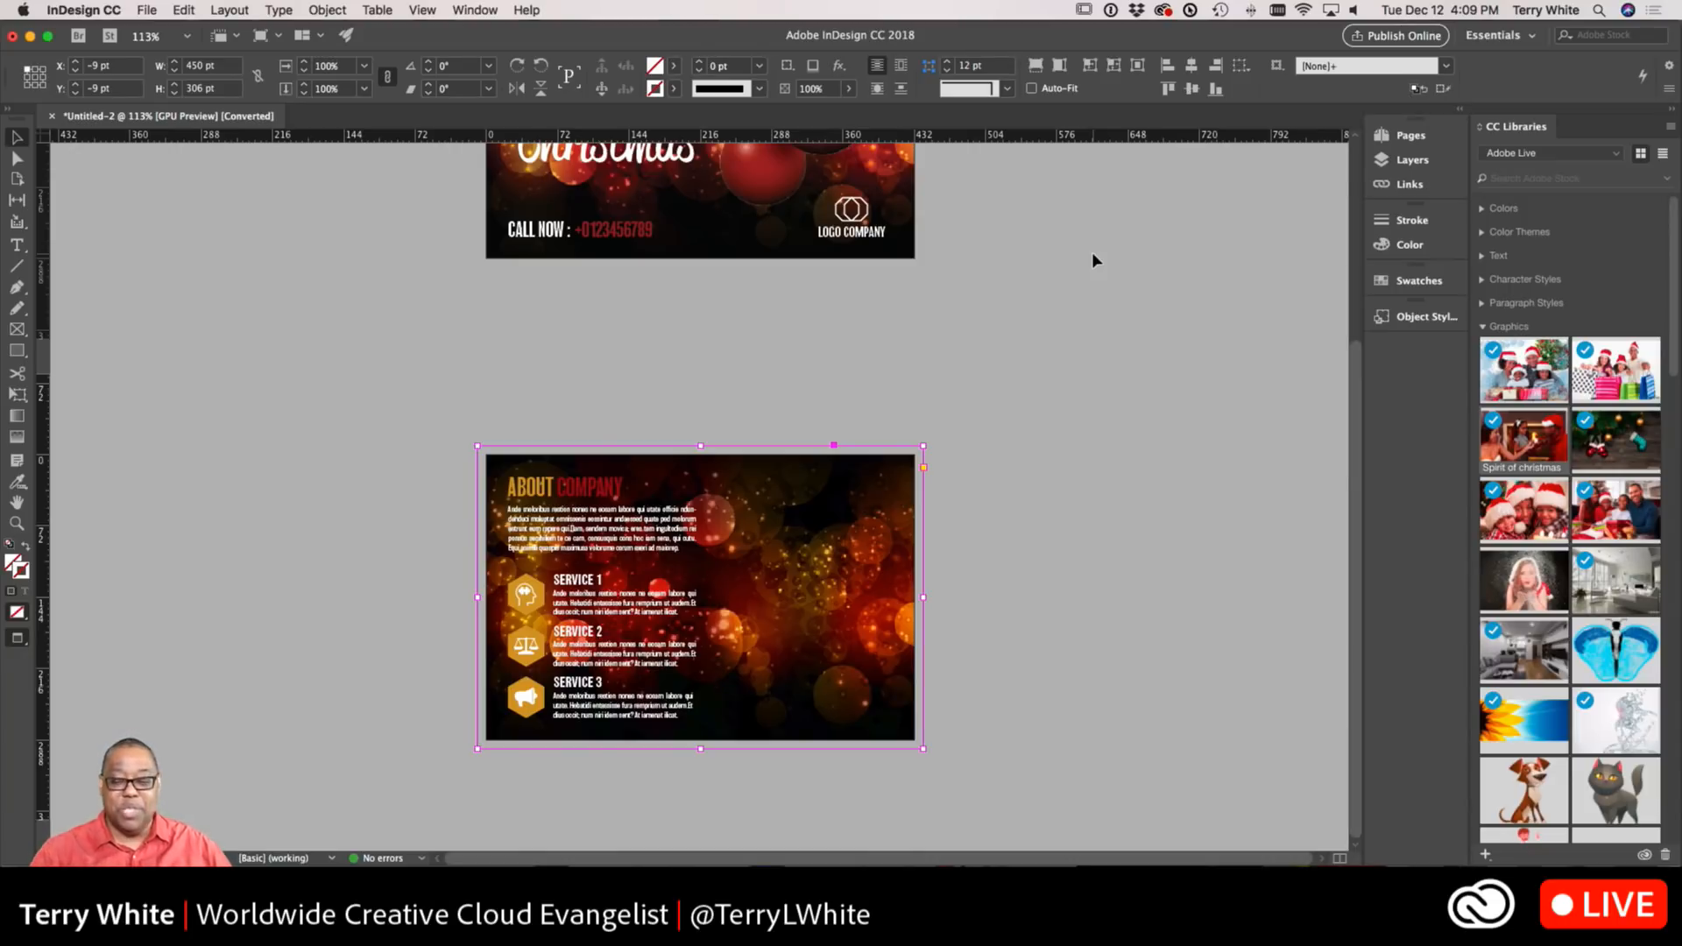
# Delete the CALL NOW text and the phone number from the postcard's front page
pyautogui.scroll(5, 950, 356)
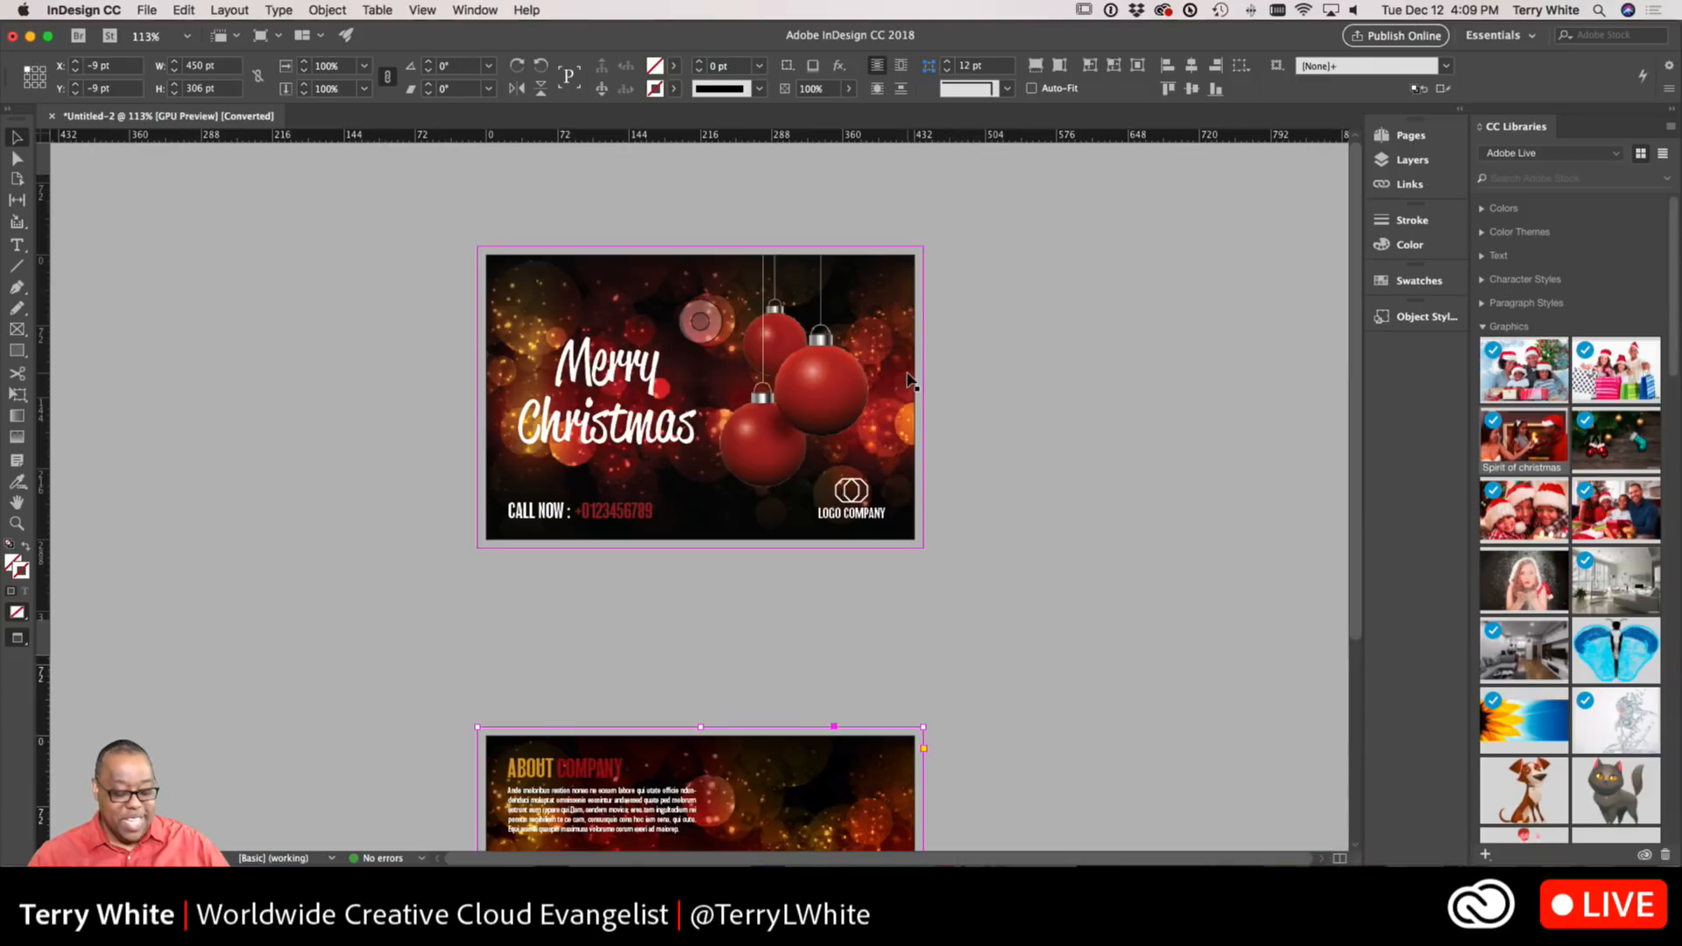
pyautogui.press('z')
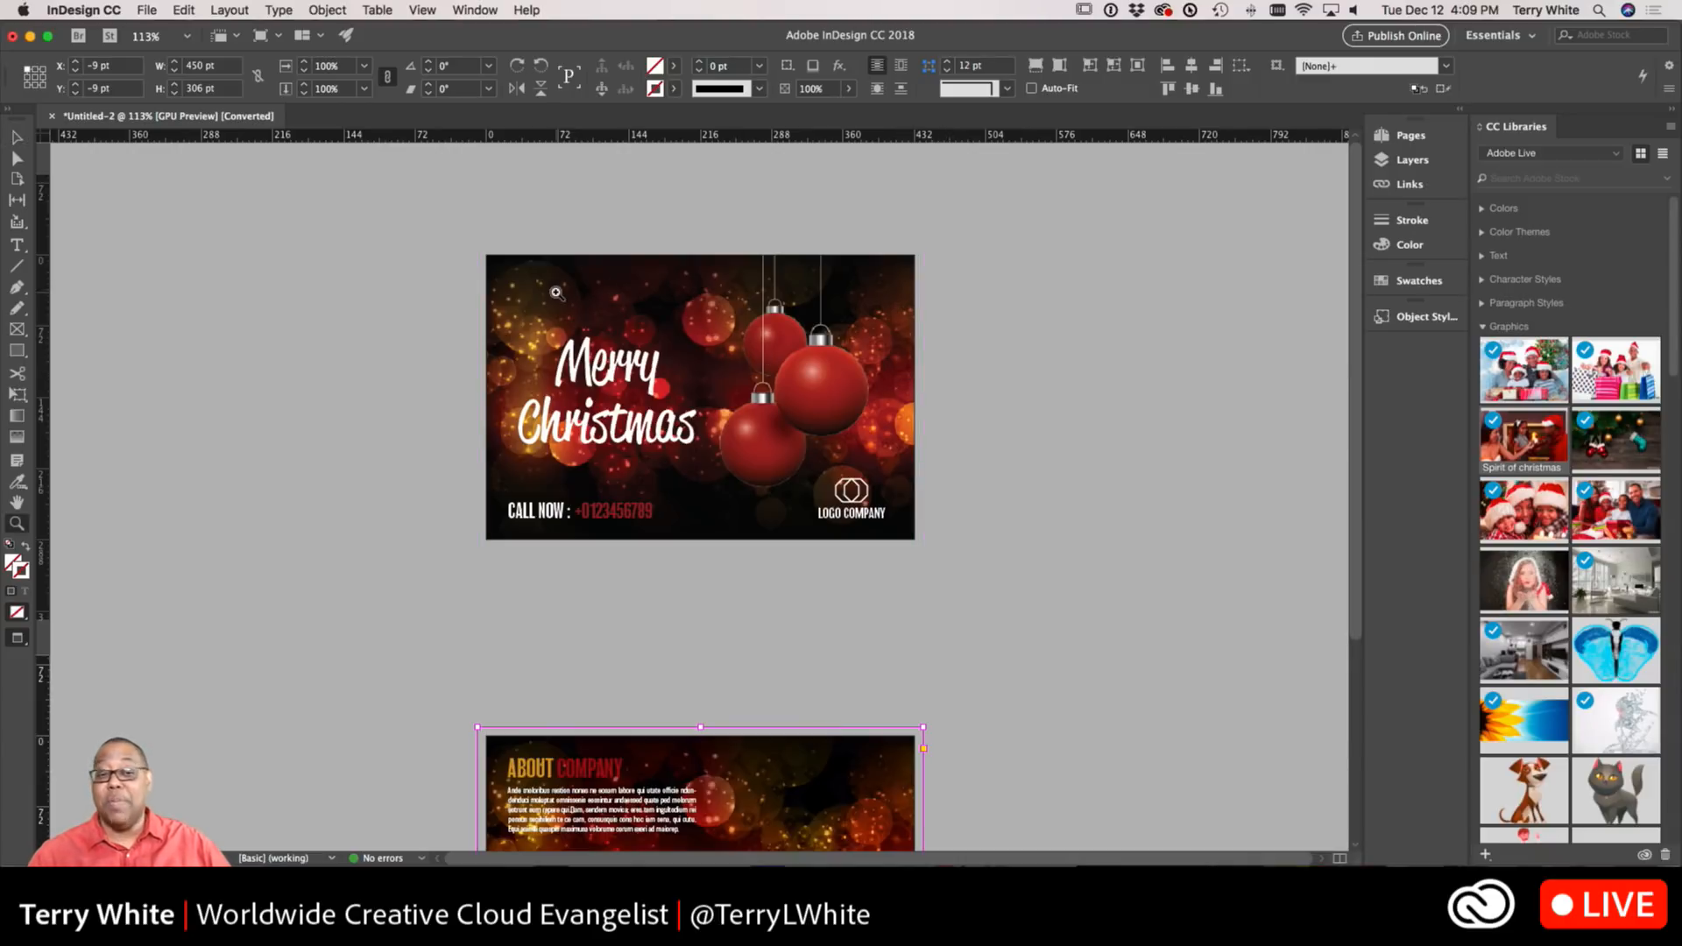
pyautogui.moveTo(452, 230); pyautogui.dragTo(567, 380)
pyautogui.hscroll(5, 915, 504)
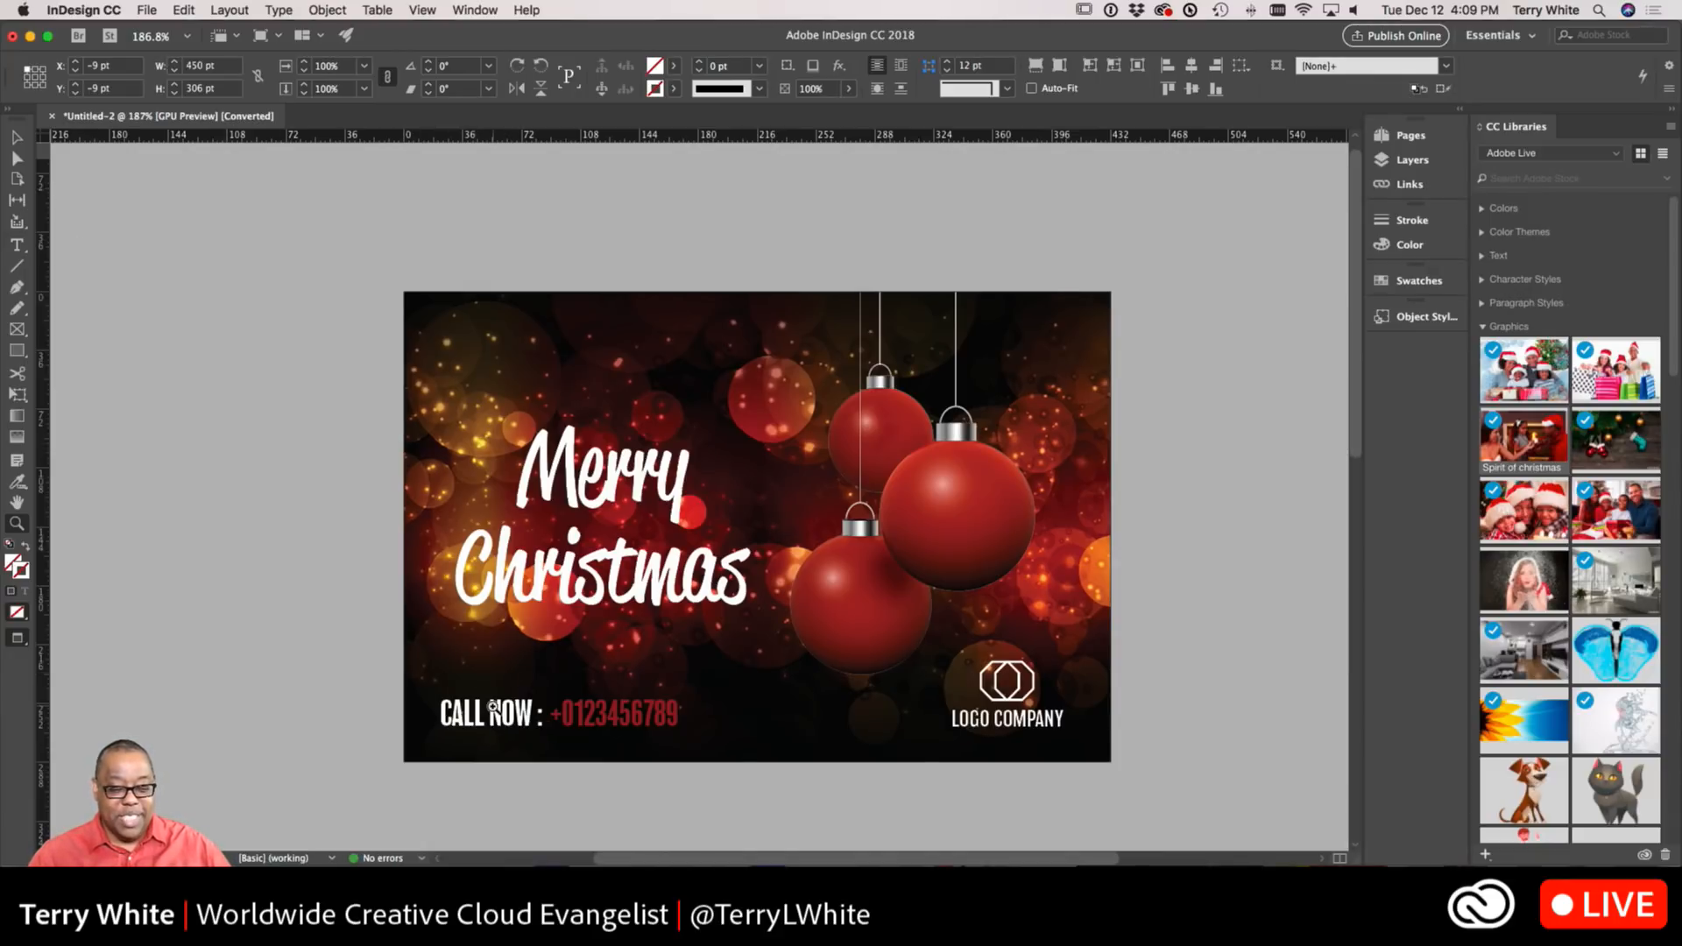
pyautogui.click(16, 137)
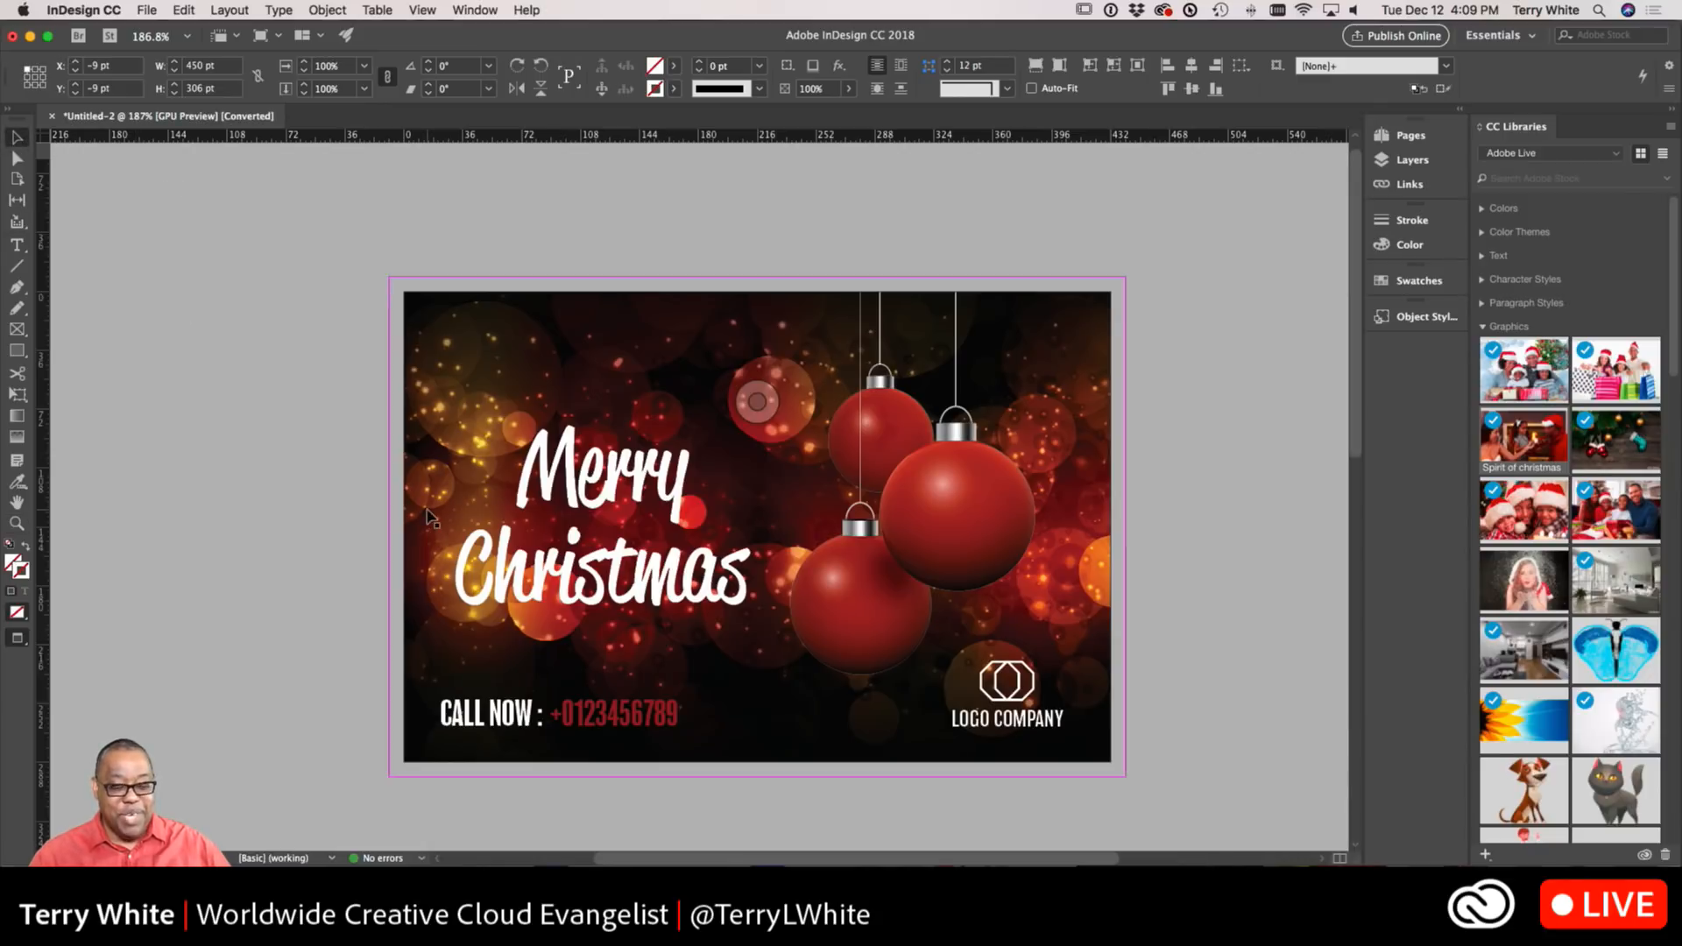
pyautogui.click(515, 717)
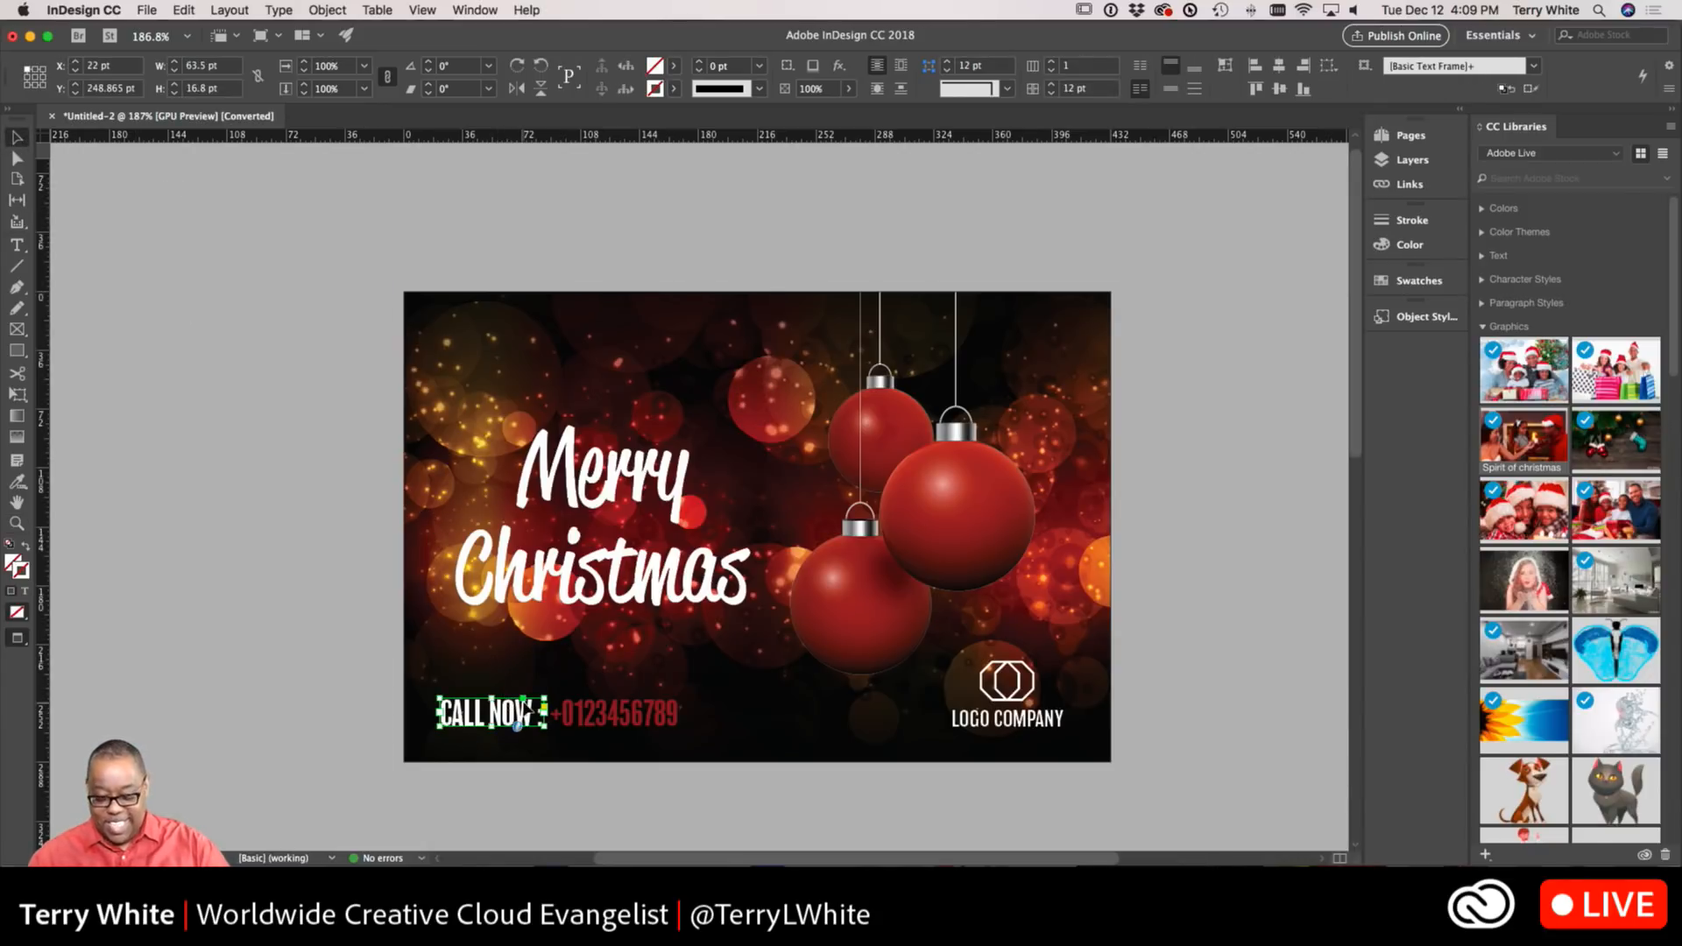
pyautogui.press('BackSpace')
pyautogui.click(618, 709)
pyautogui.press('BackSpace')
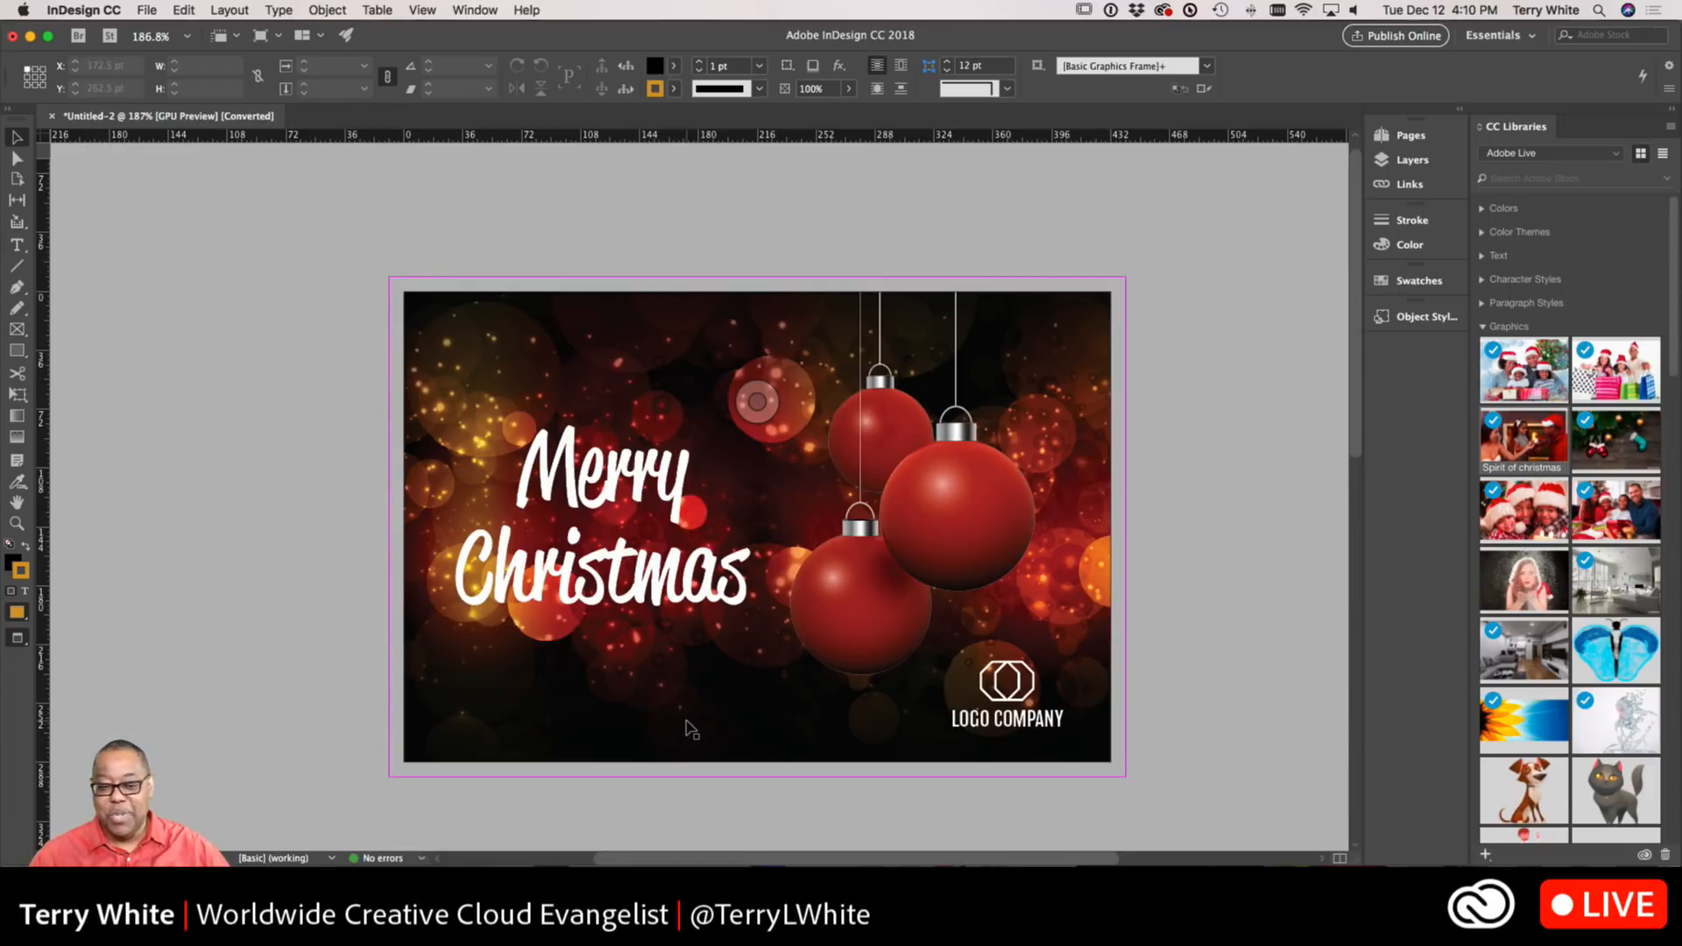
# Place the library photo Family Opening Christmas Presents At Home Together in the front page's background frame and fill the frame proportionally
pyautogui.click(794, 656)
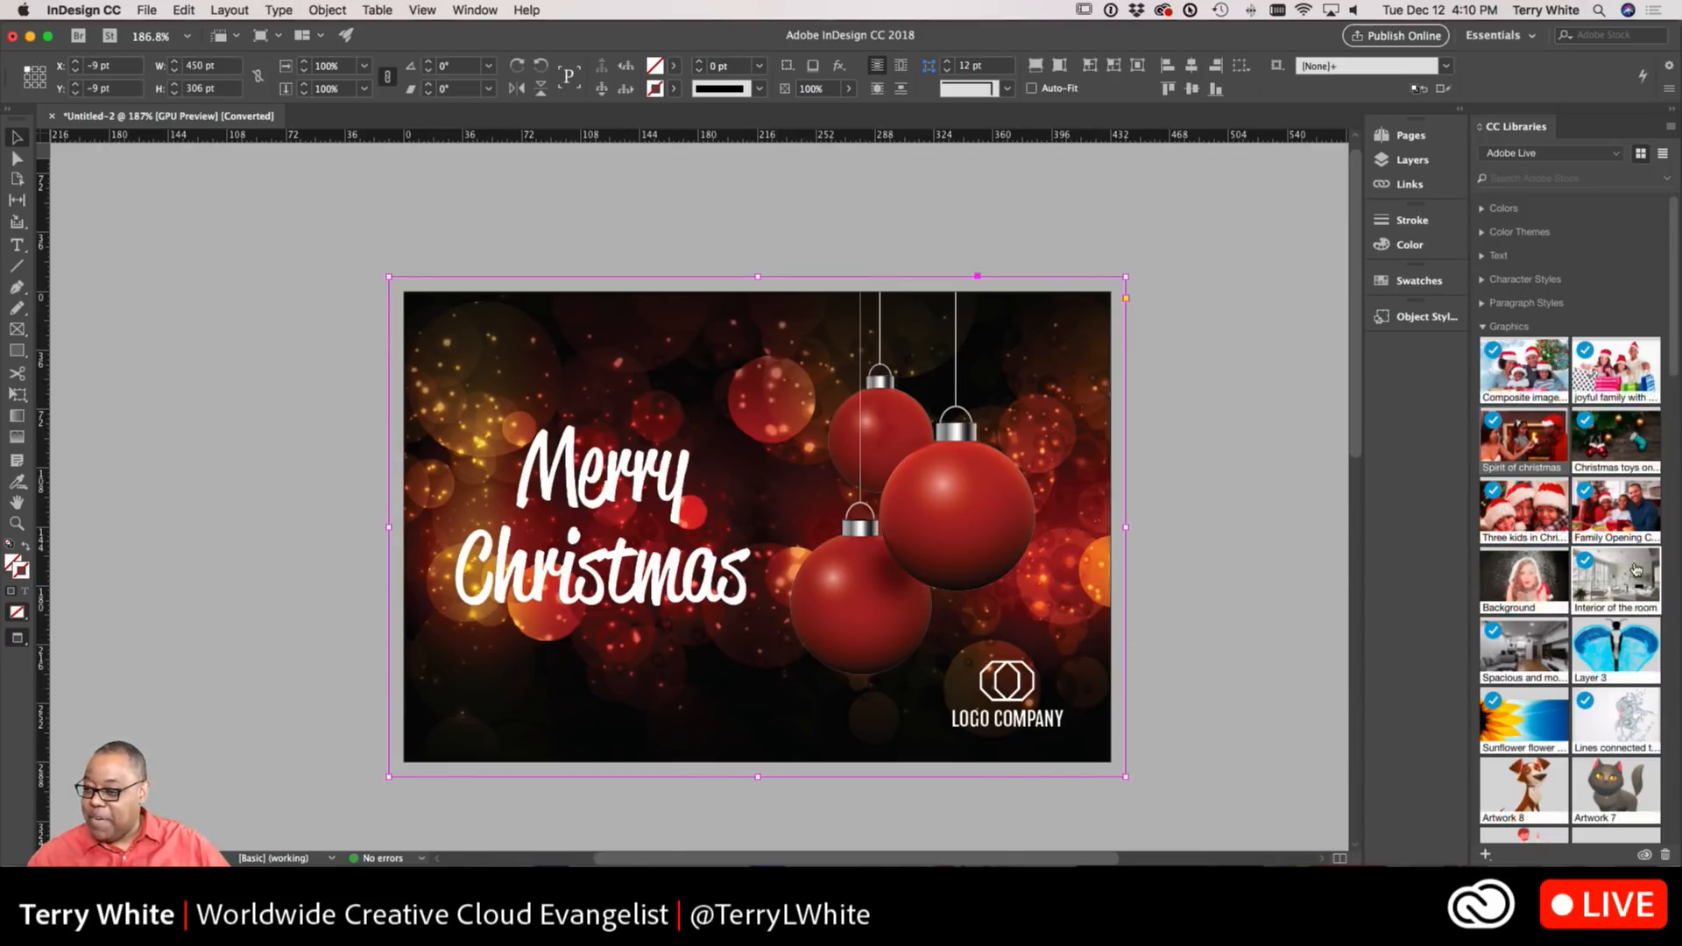
pyautogui.moveTo(1598, 520)
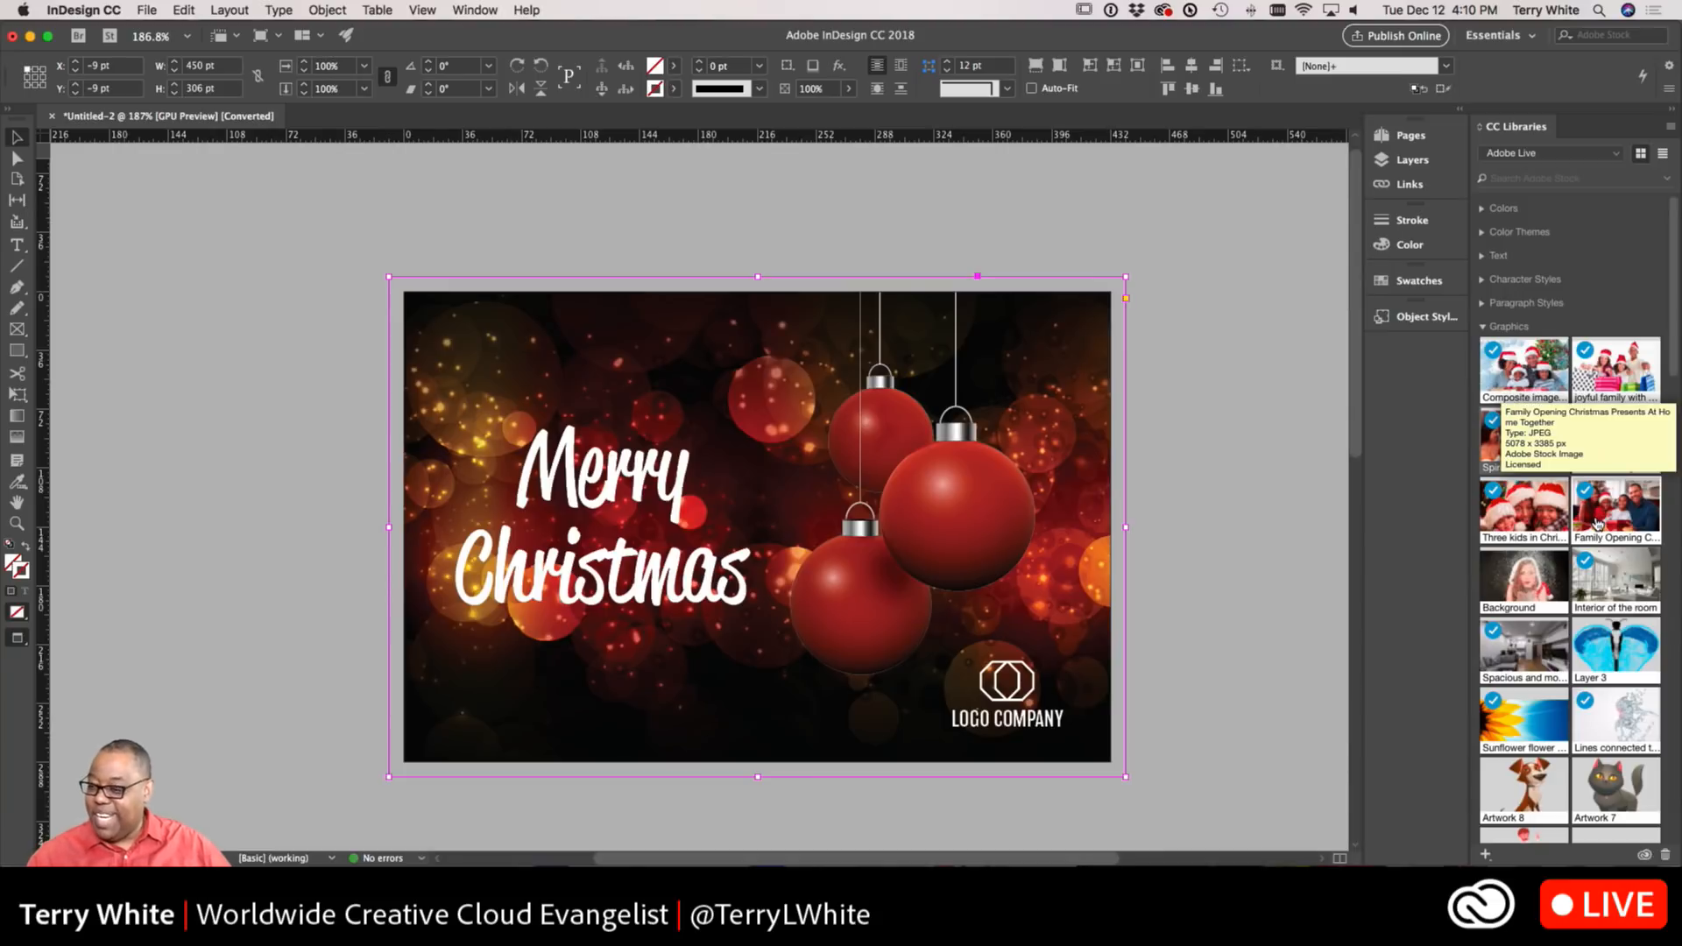
pyautogui.moveTo(1541, 517)
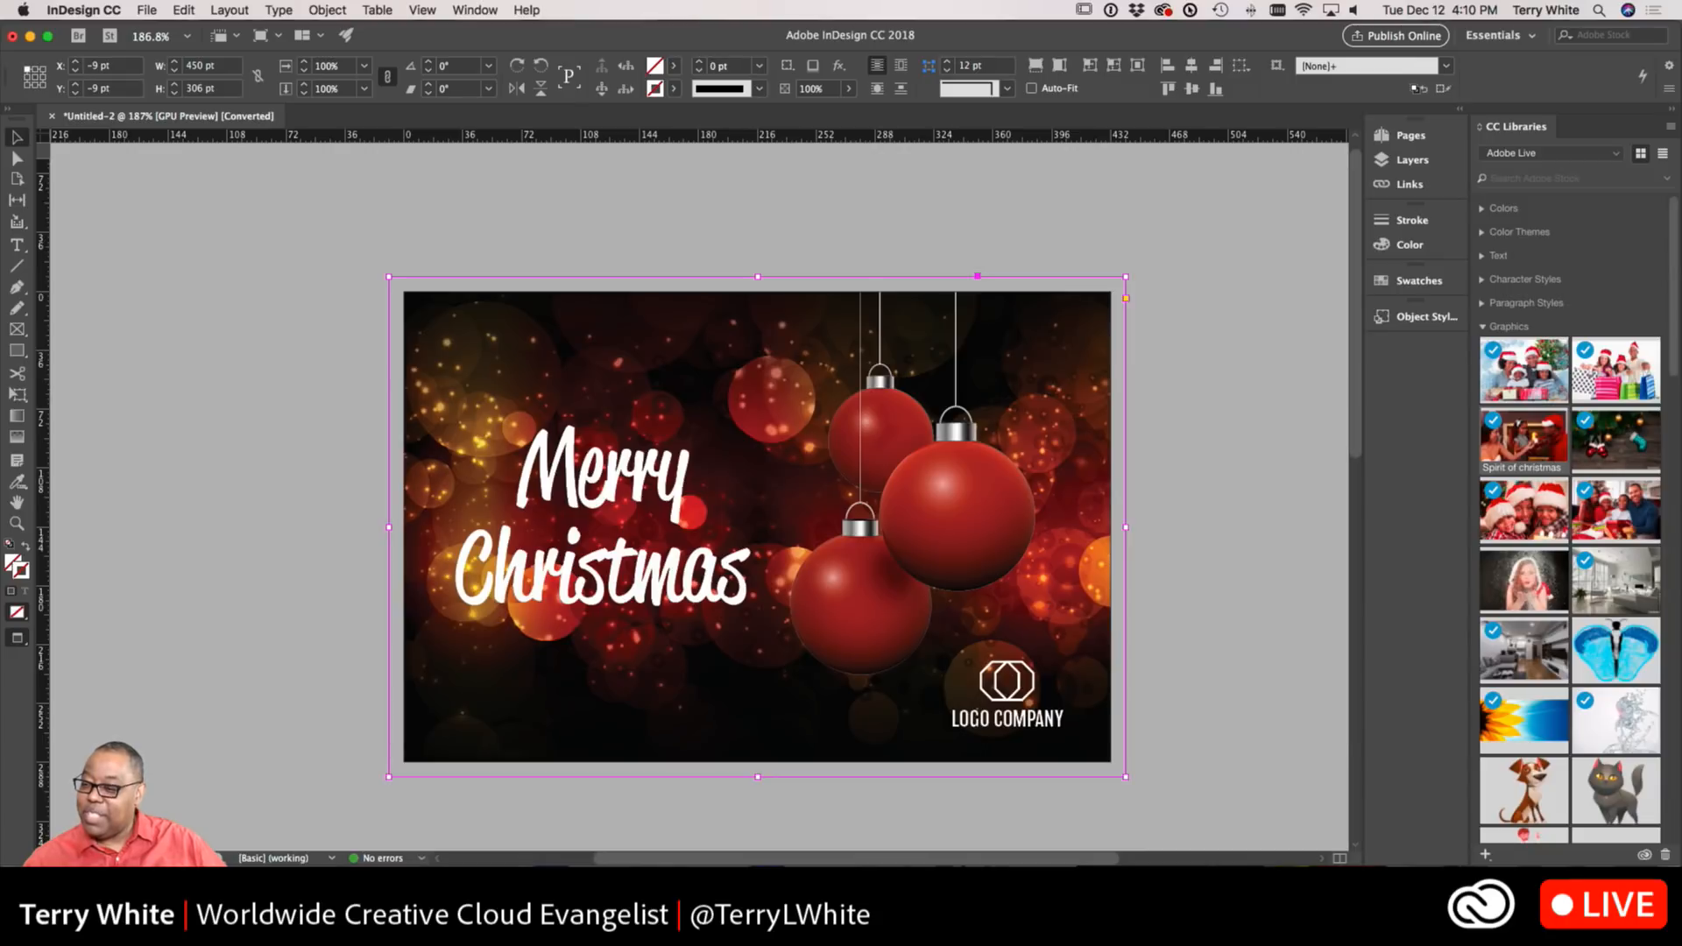
pyautogui.moveTo(1625, 515); pyautogui.dragTo(1047, 629)
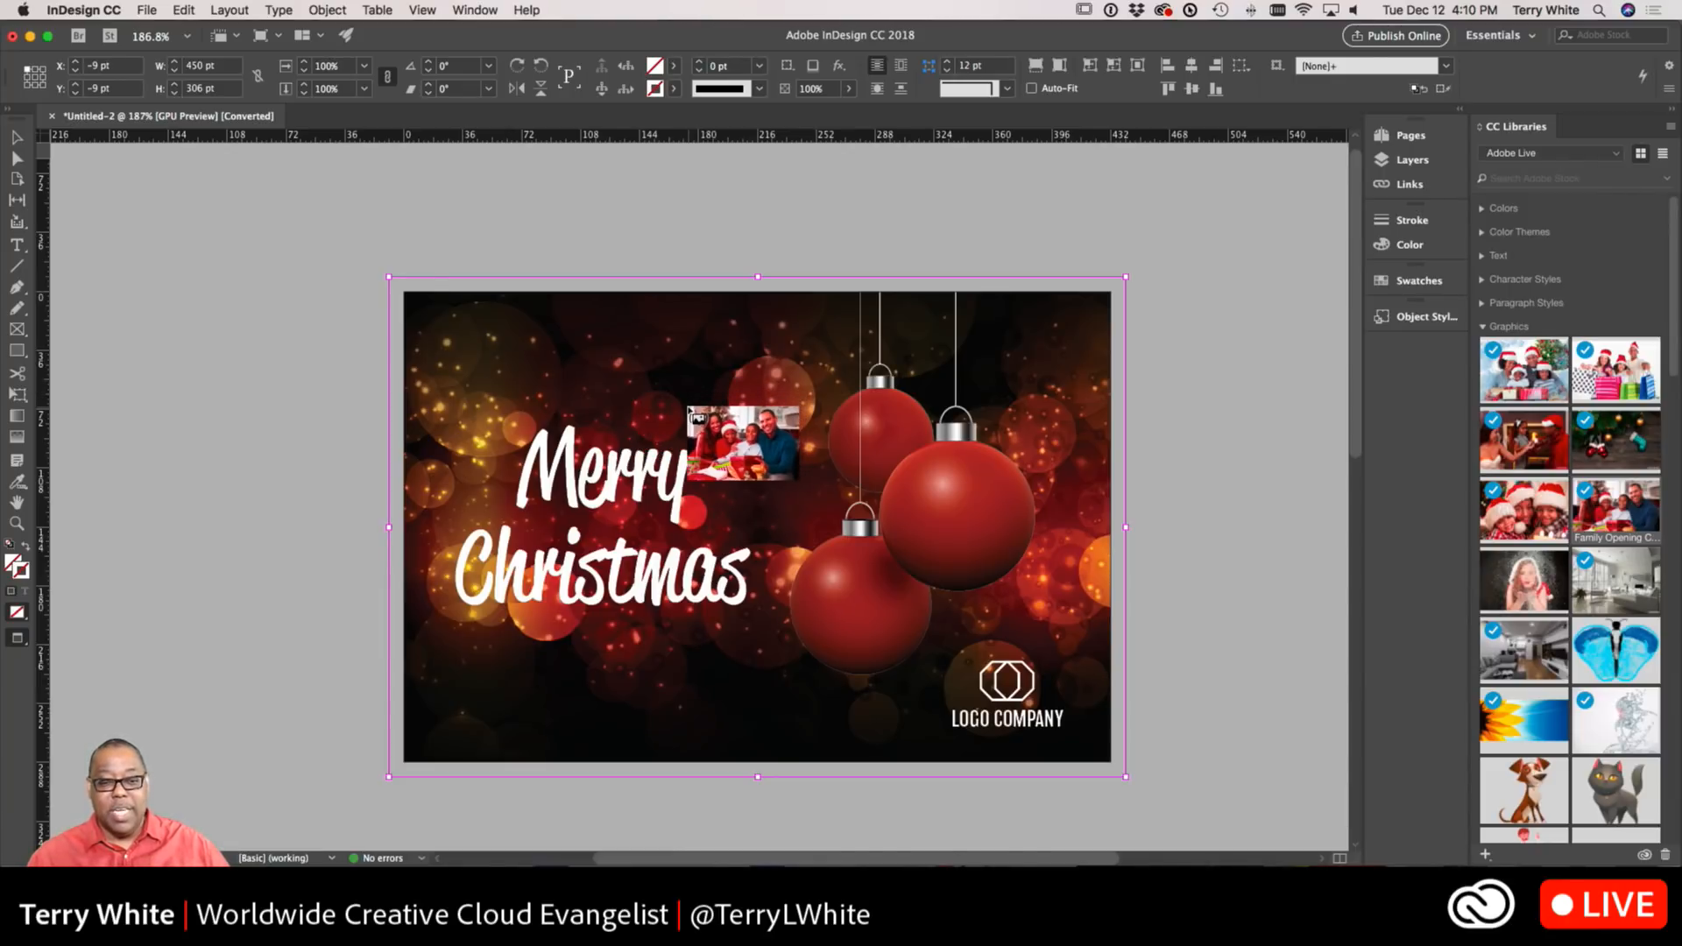
pyautogui.click(688, 409)
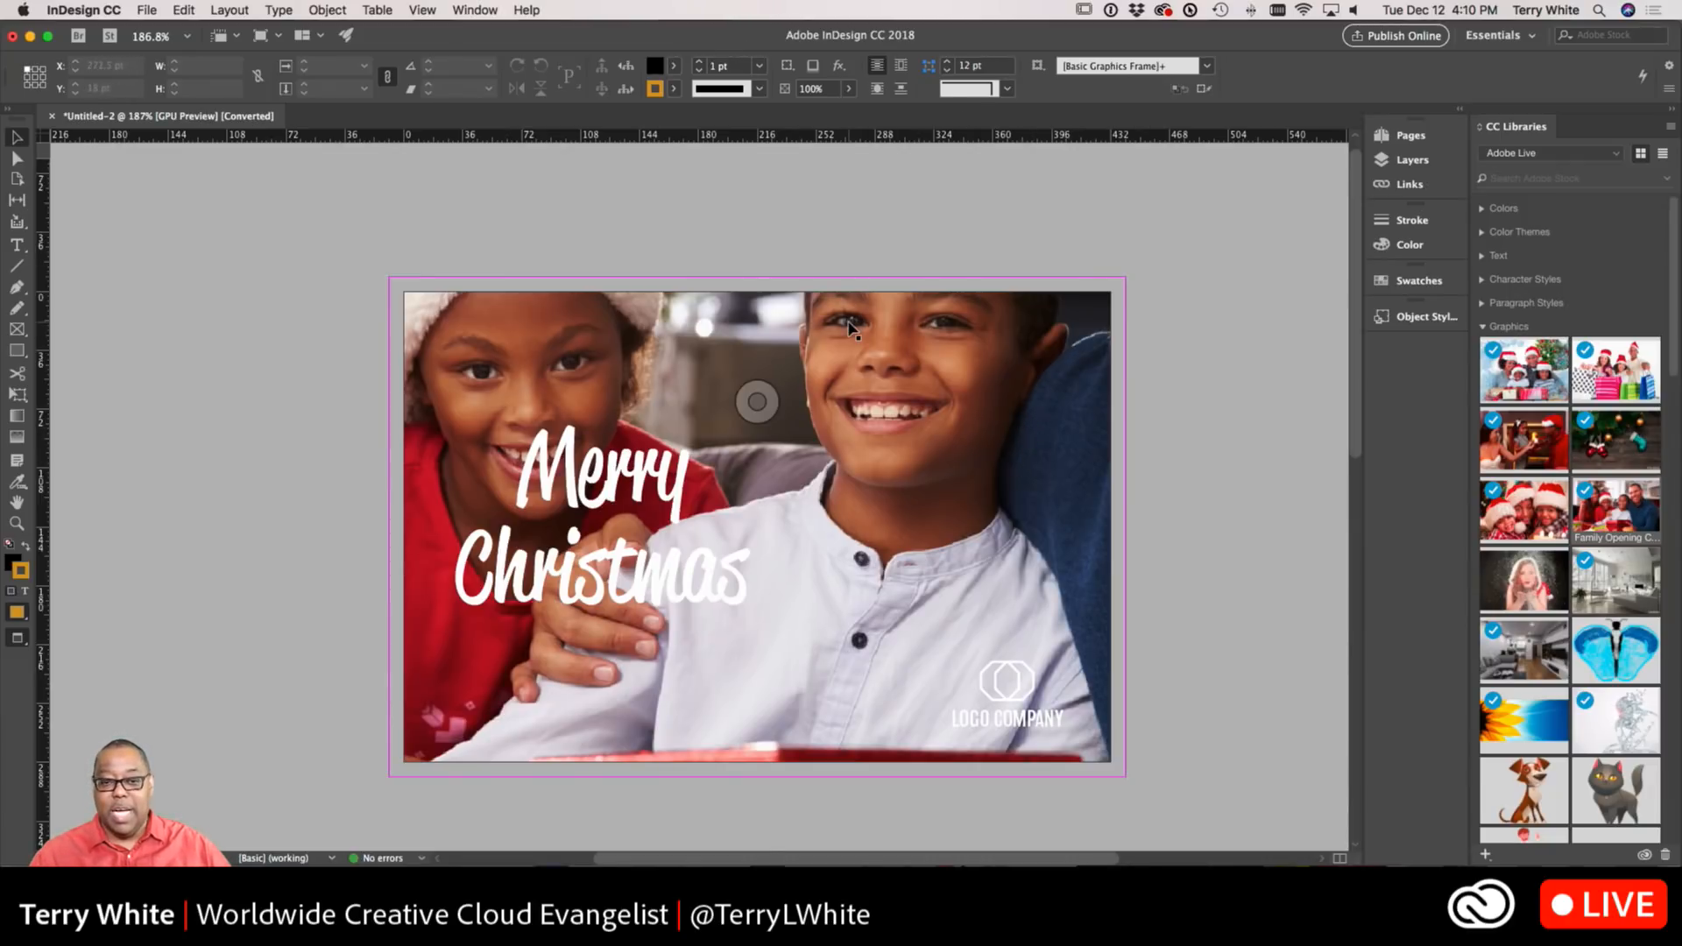
pyautogui.click(753, 525)
pyautogui.click(1039, 67)
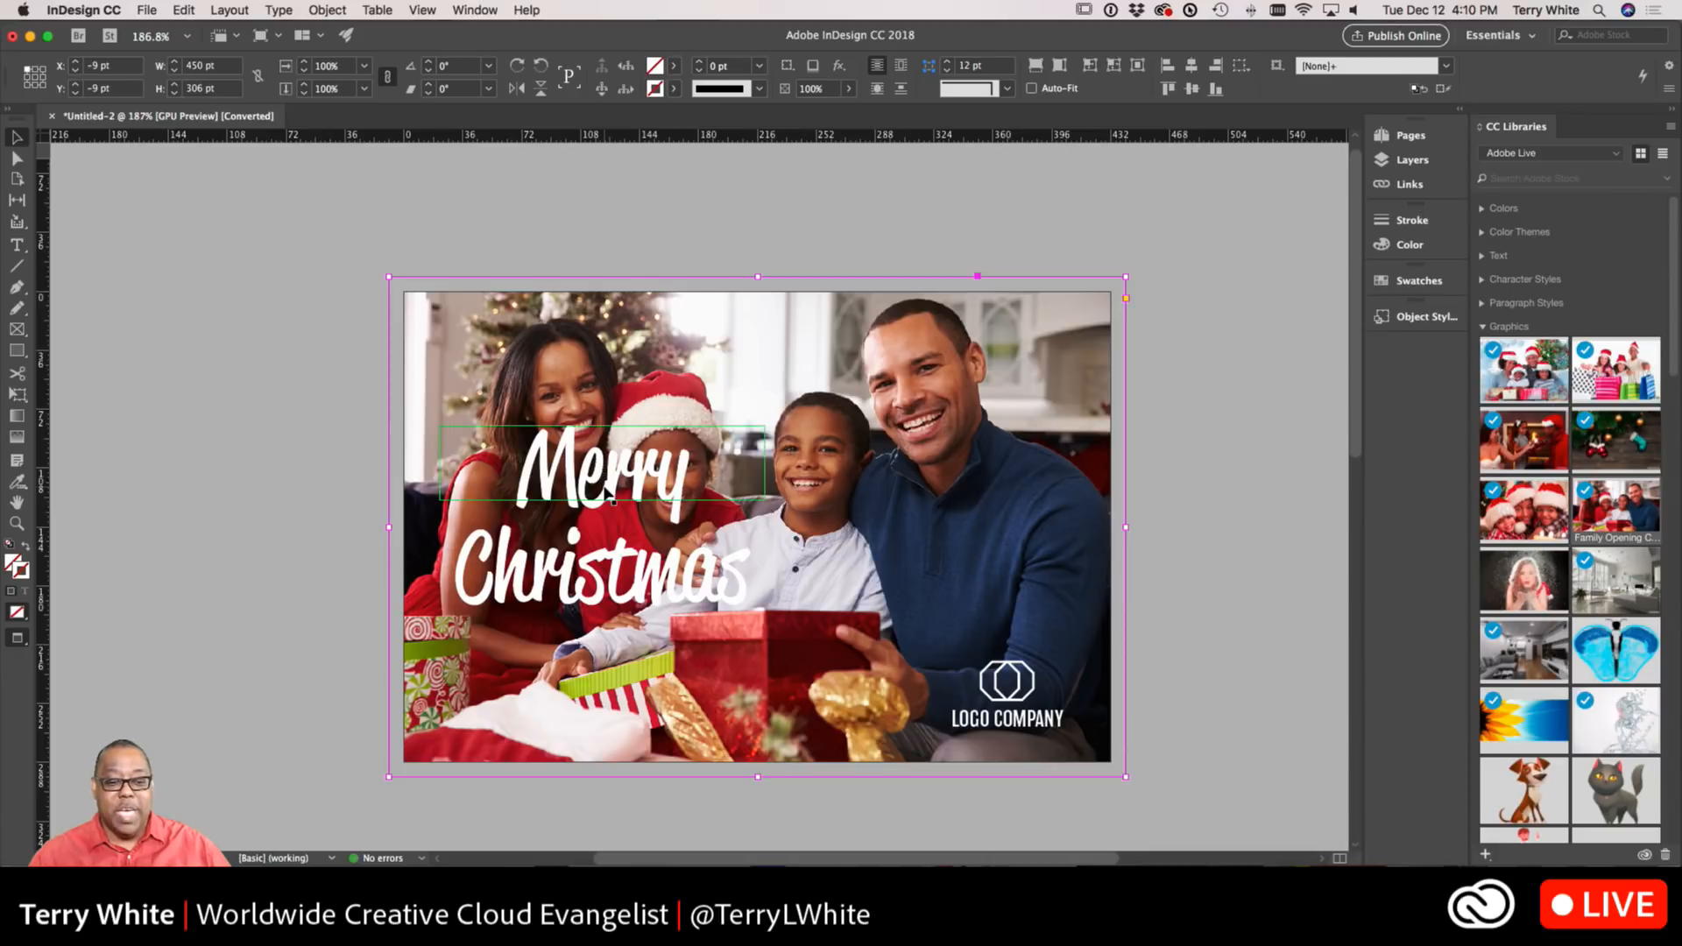
# Move the words Merry and Christmas onto the right side of the family photo, above the company logo
pyautogui.click(607, 486)
pyautogui.click(594, 537)
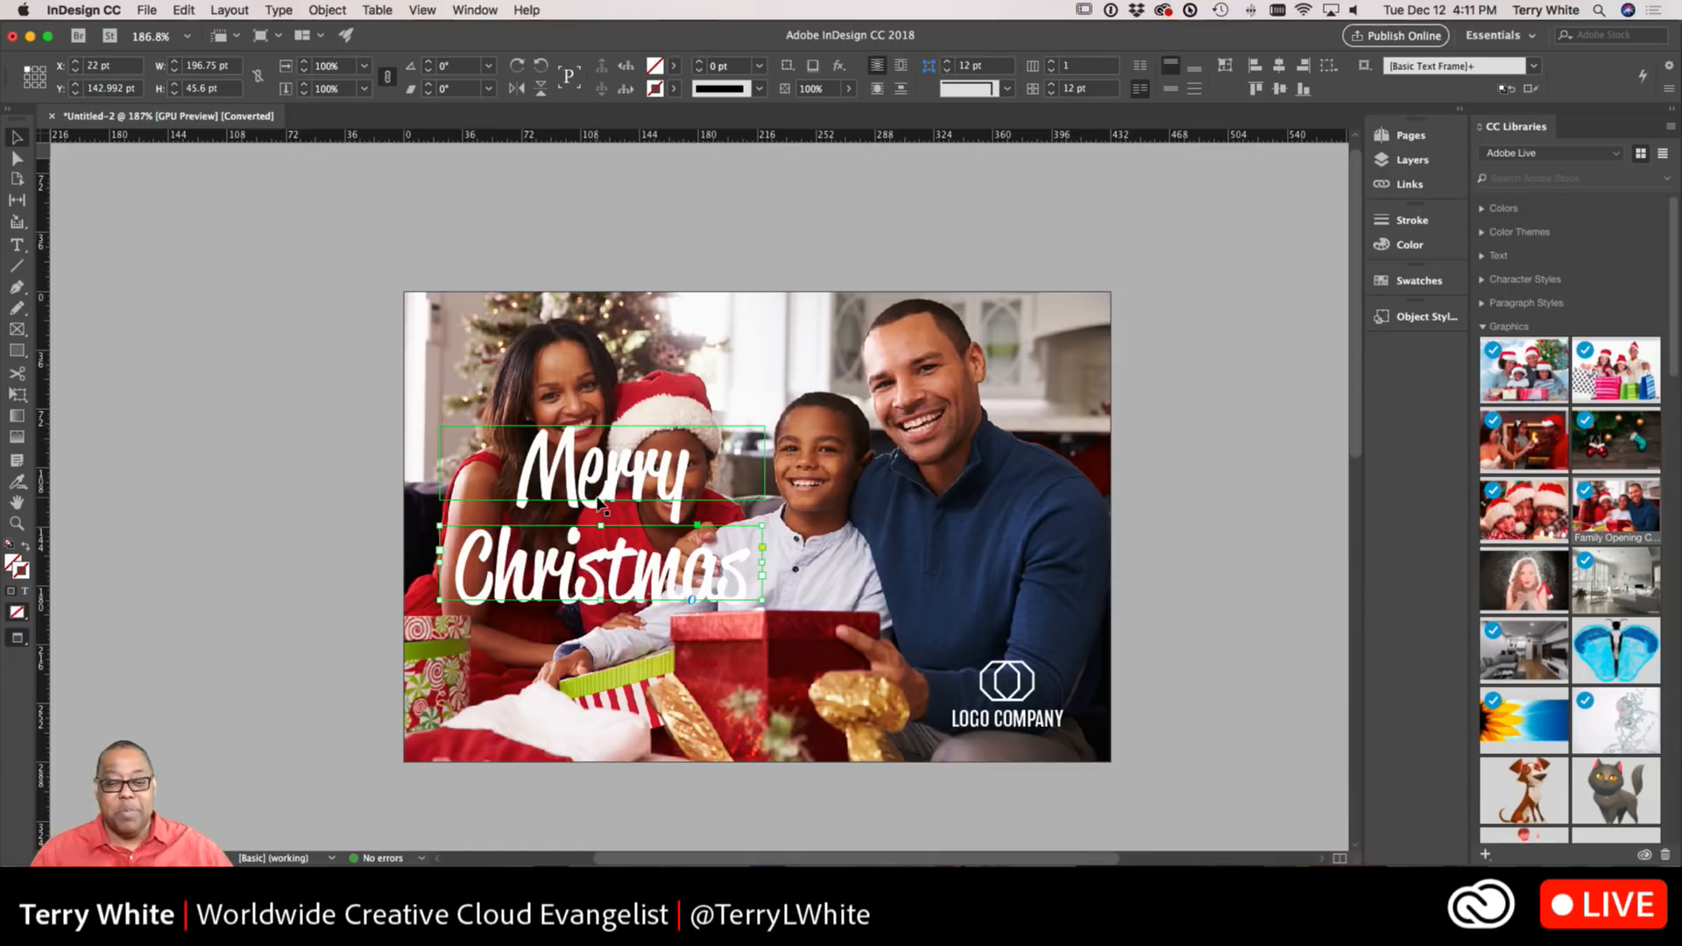
pyautogui.moveTo(598, 502); pyautogui.dragTo(948, 557)
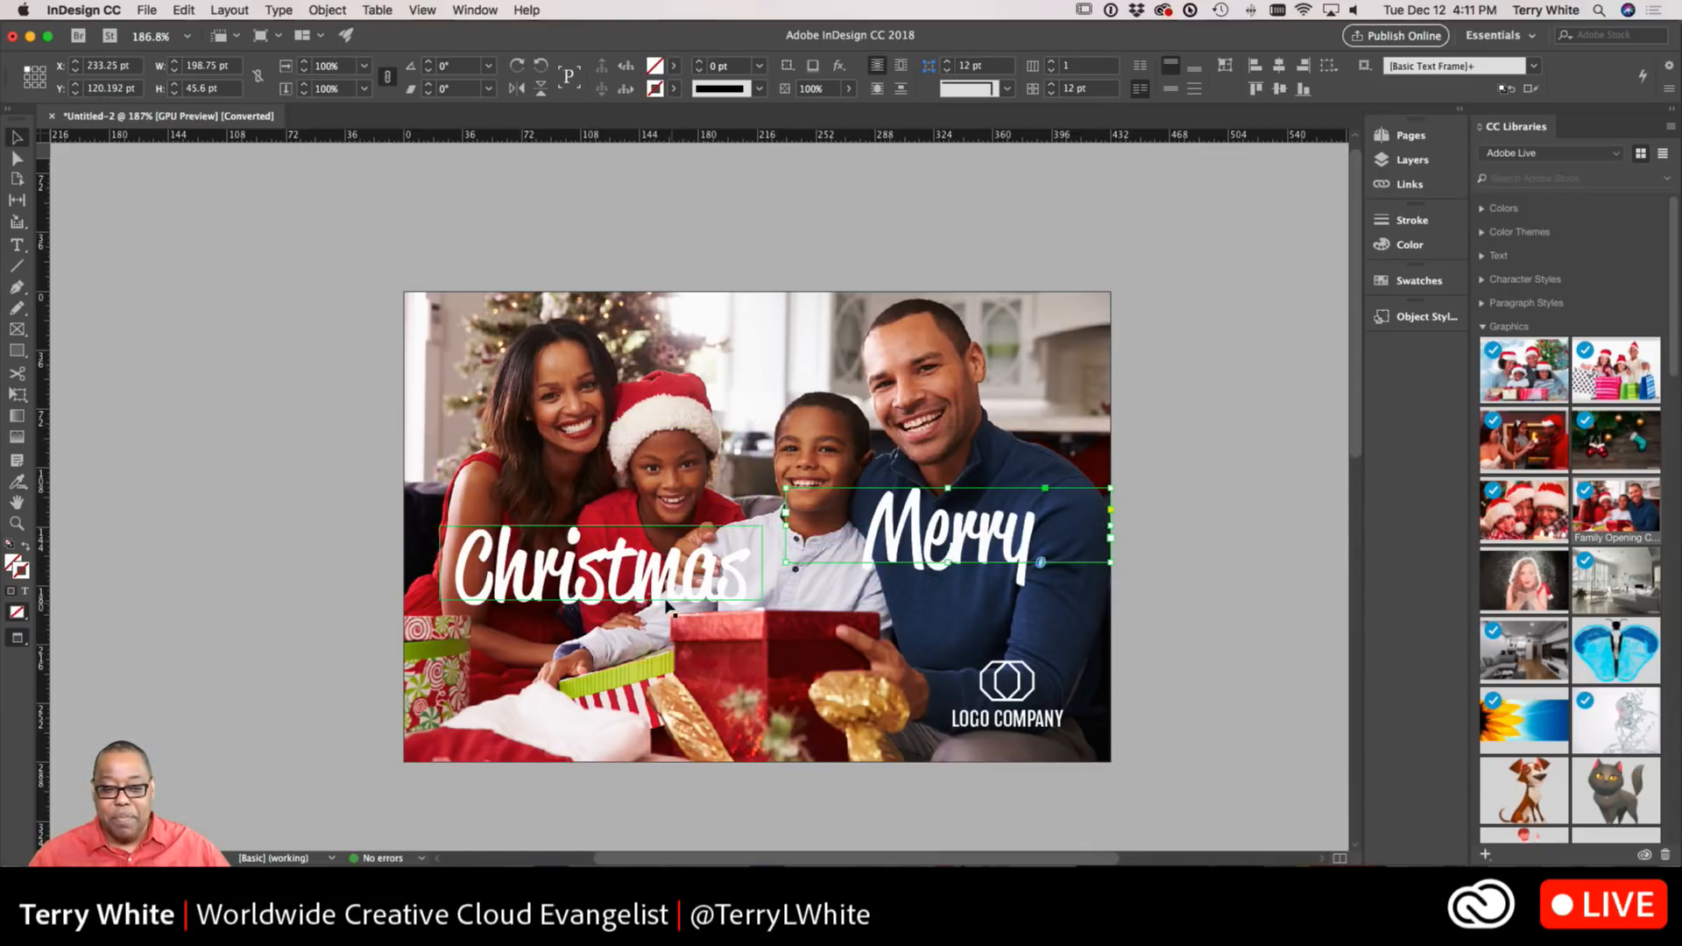
pyautogui.moveTo(665, 597); pyautogui.dragTo(926, 661)
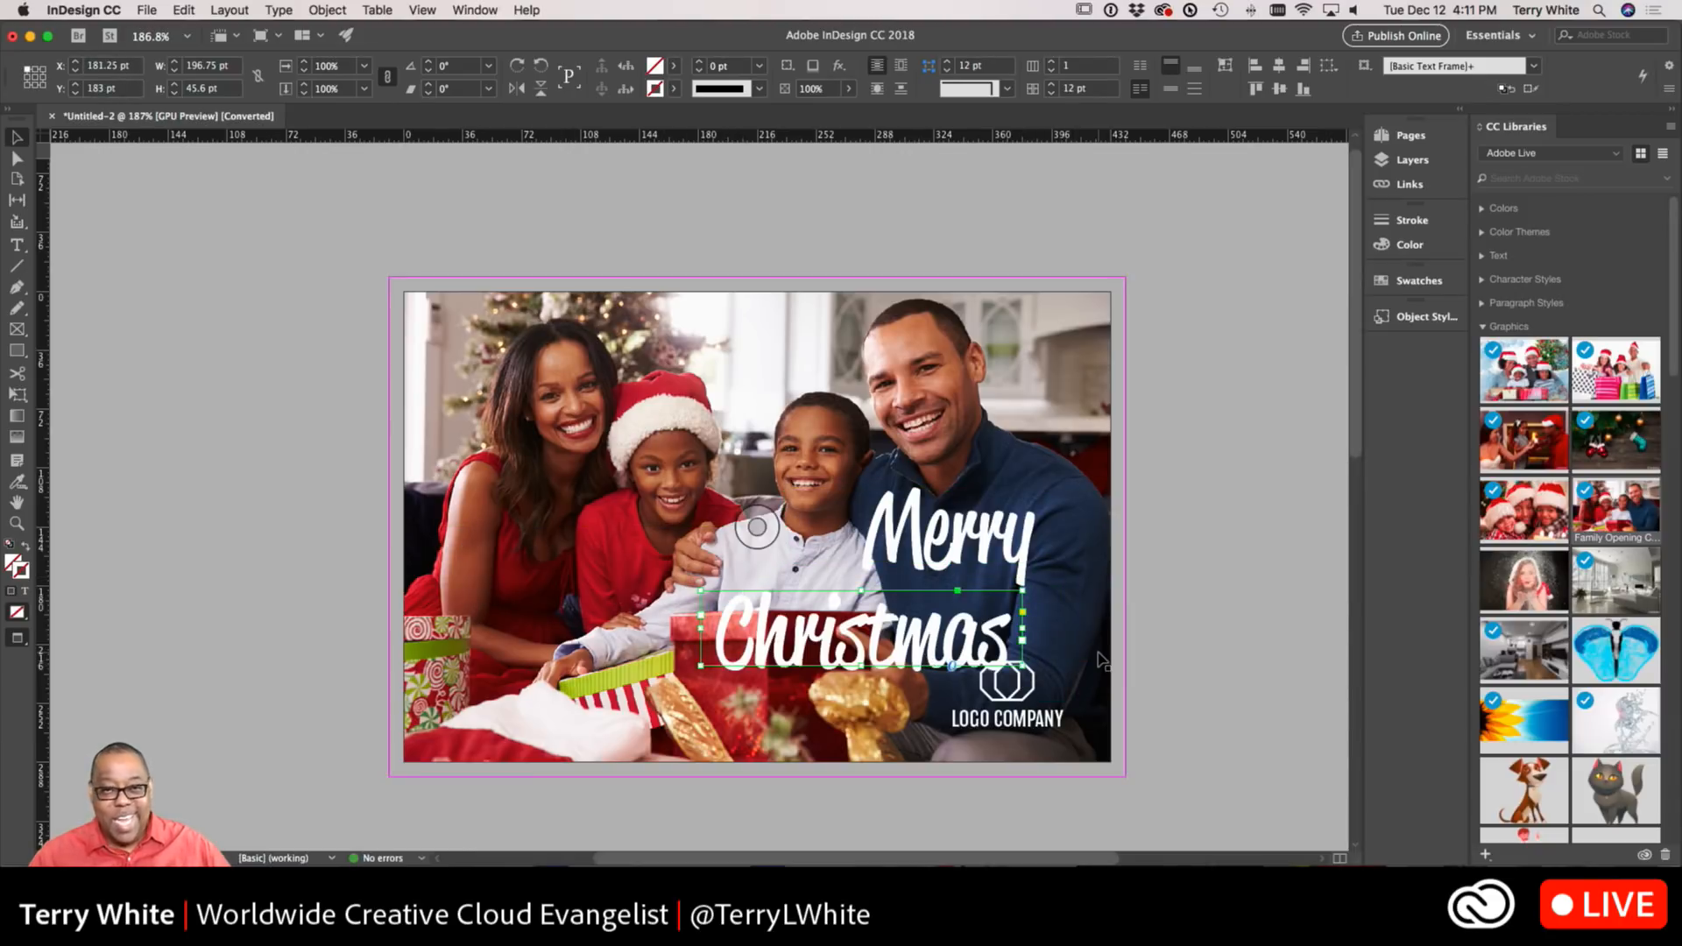
# Move Merry to the photo's lower left corner and Christmas below it, offset to the right over the presents
pyautogui.moveTo(957, 550); pyautogui.dragTo(543, 639)
pyautogui.click(796, 652)
pyautogui.moveTo(795, 651); pyautogui.dragTo(677, 733)
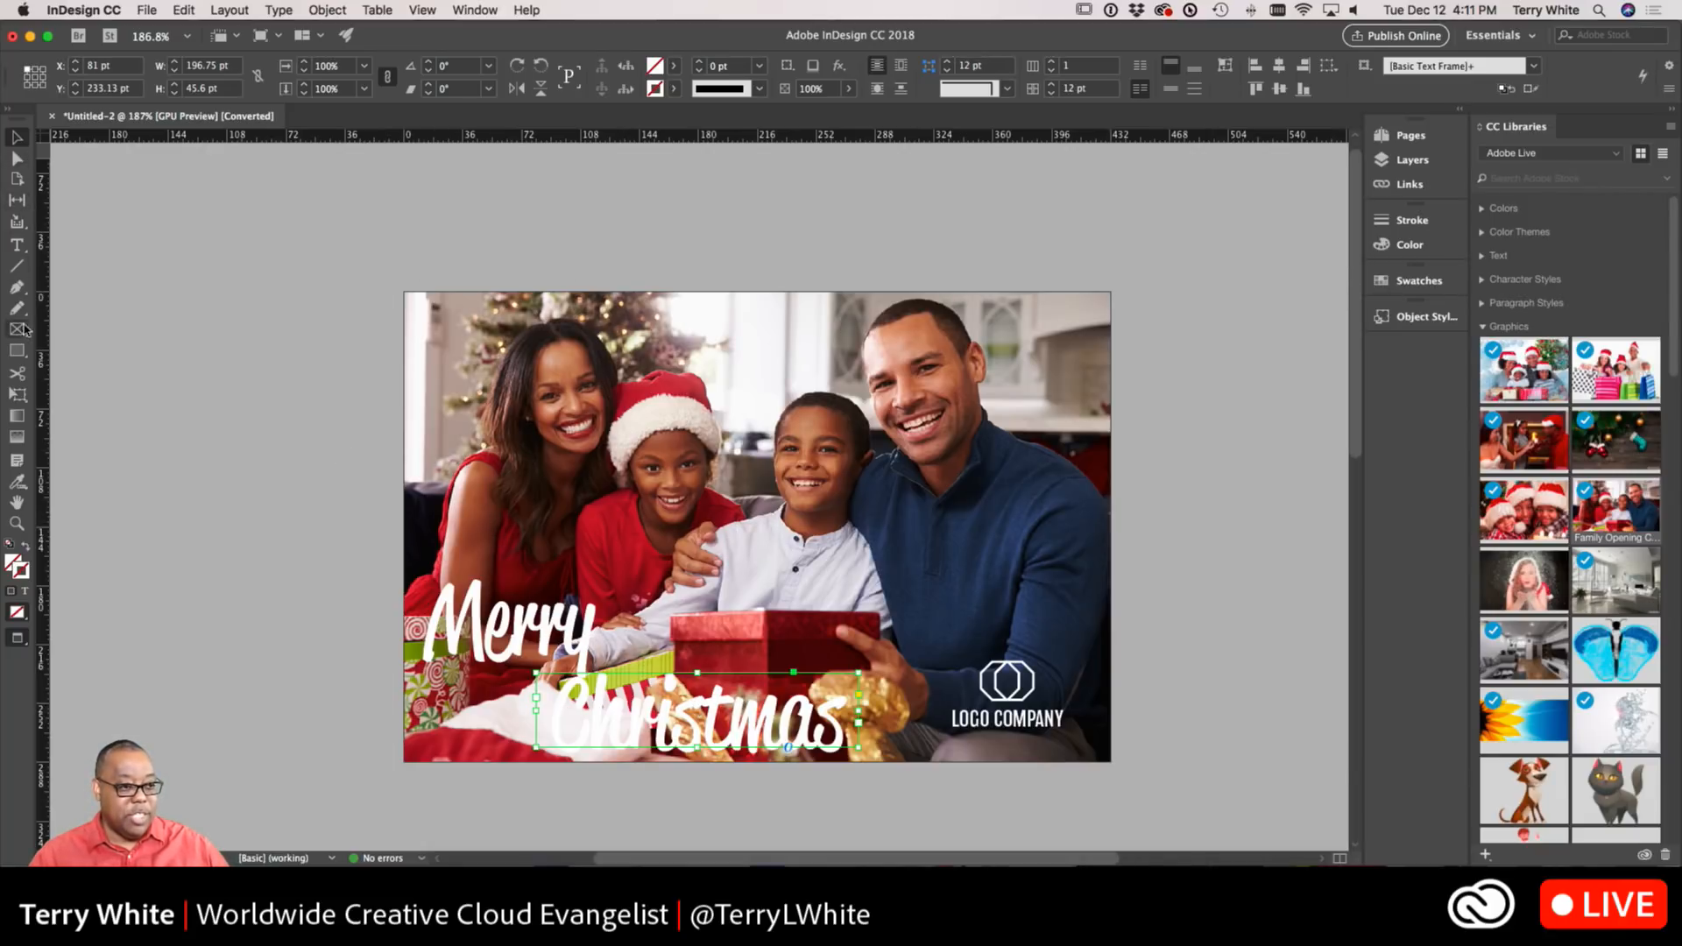
# Try the red swatch L=30 a=71 b=39 as the text color of the word Christmas
pyautogui.click(18, 245)
pyautogui.click(762, 708)
pyautogui.doubleClick(762, 719)
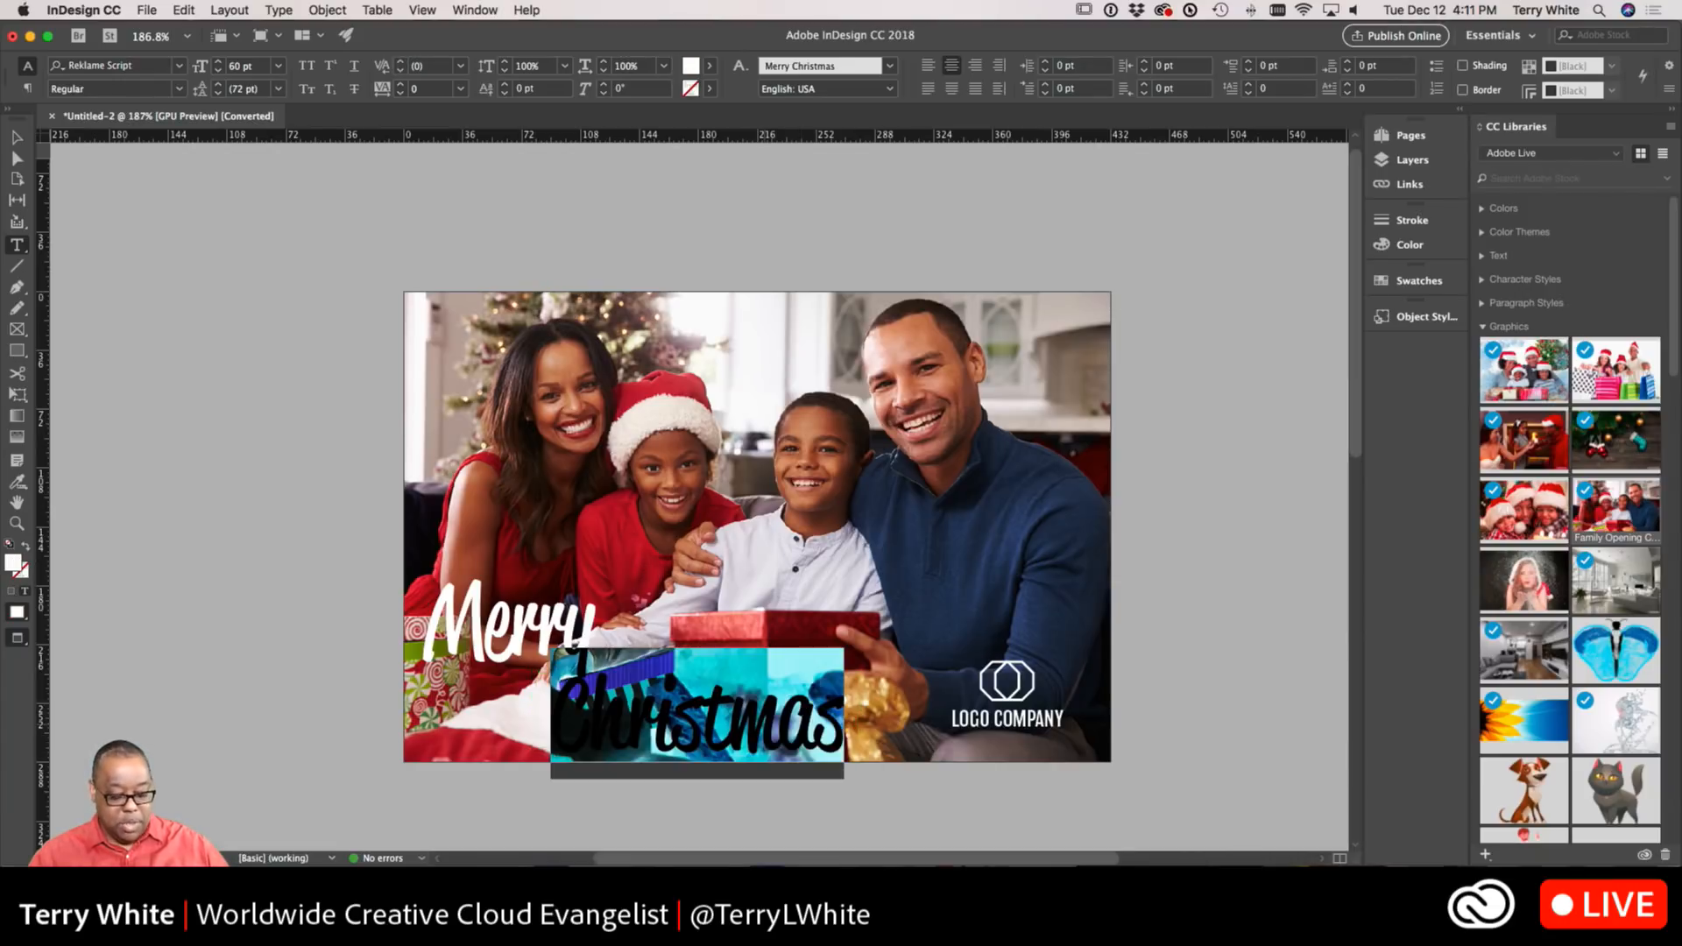
pyautogui.click(710, 66)
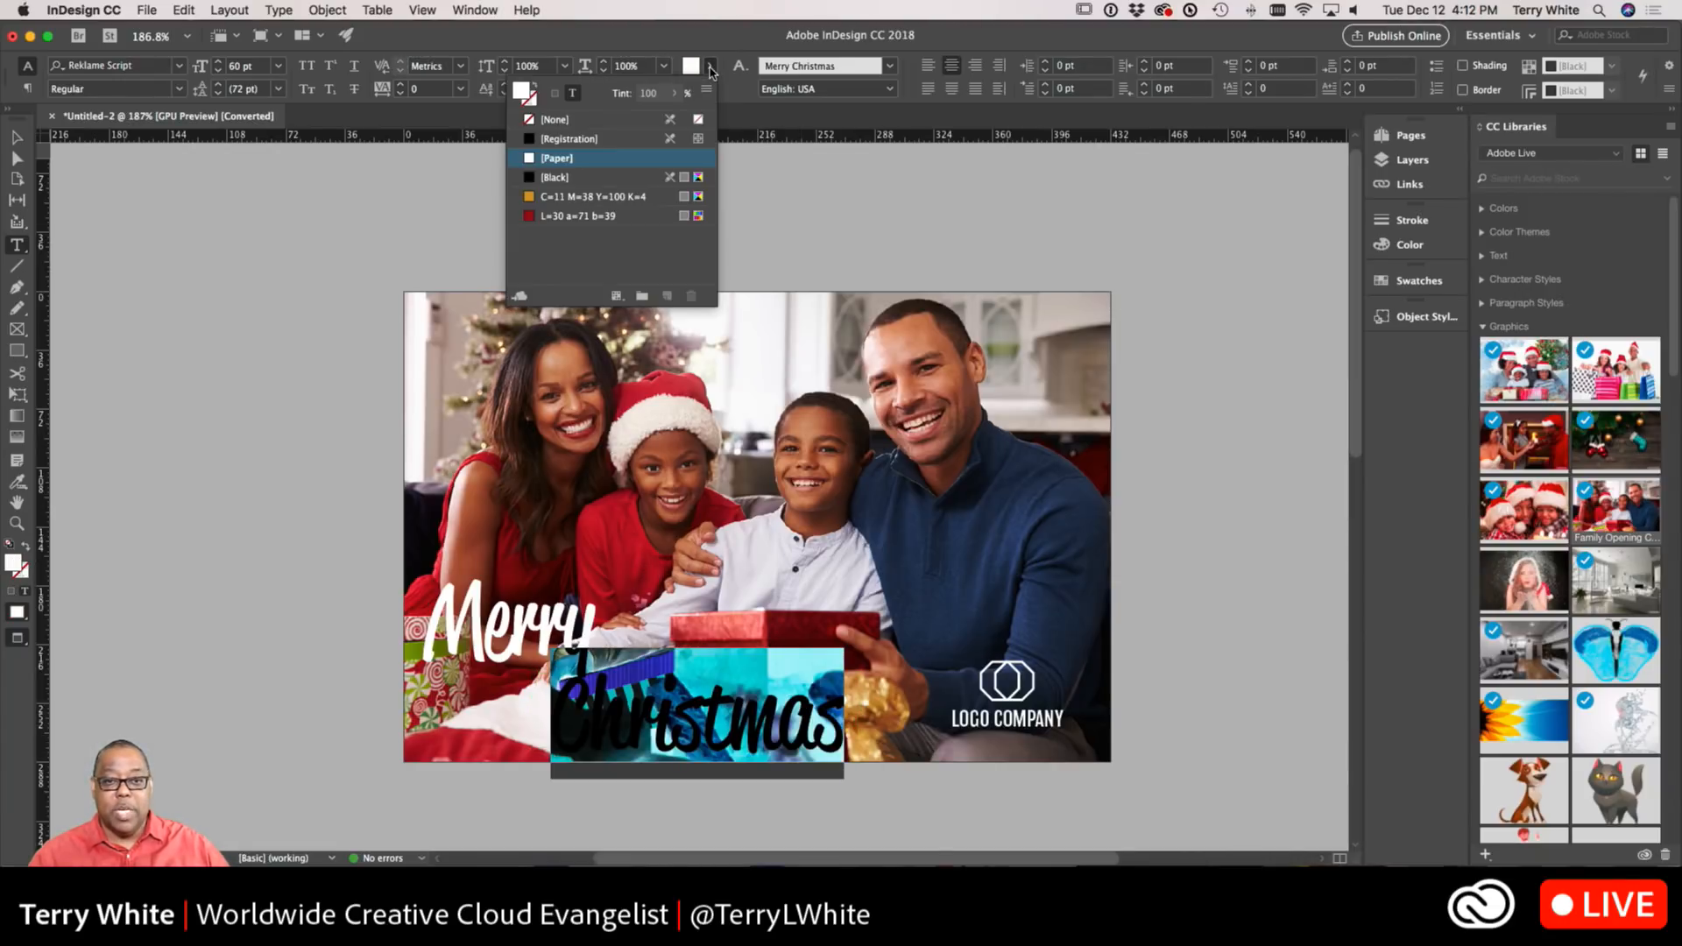
pyautogui.click(578, 216)
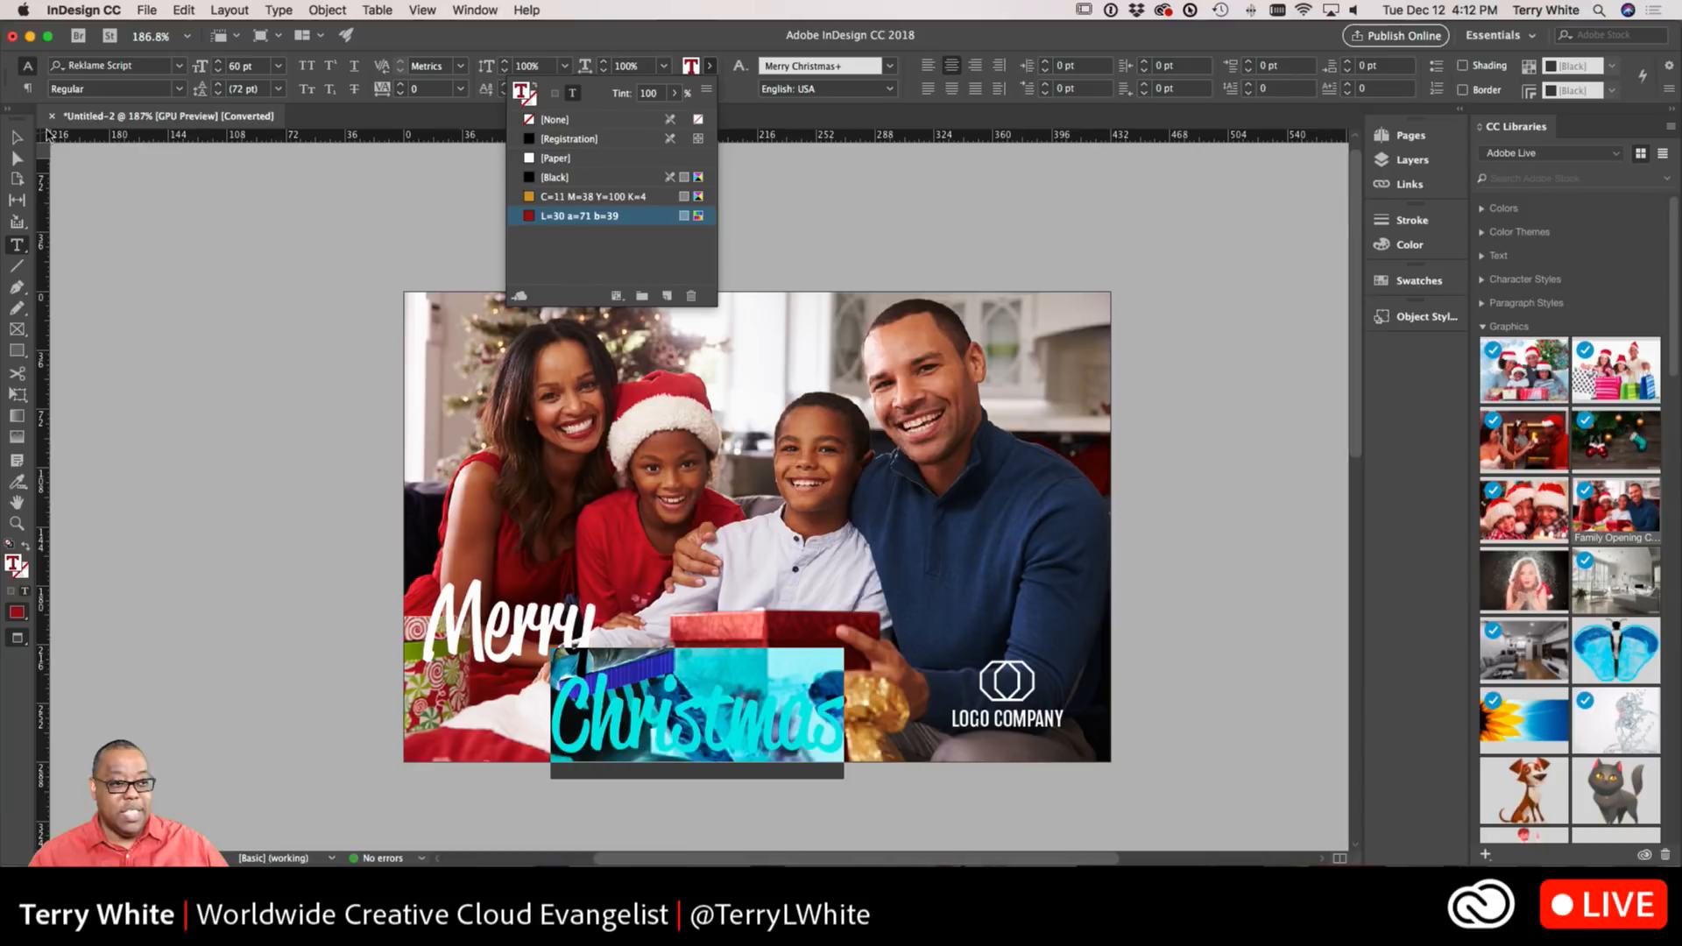
pyautogui.click(19, 138)
# Try the gold swatch C=11 M=38 Y=100 K=4 as the text color of the word Christmas
pyautogui.click(740, 721)
pyautogui.doubleClick(739, 721)
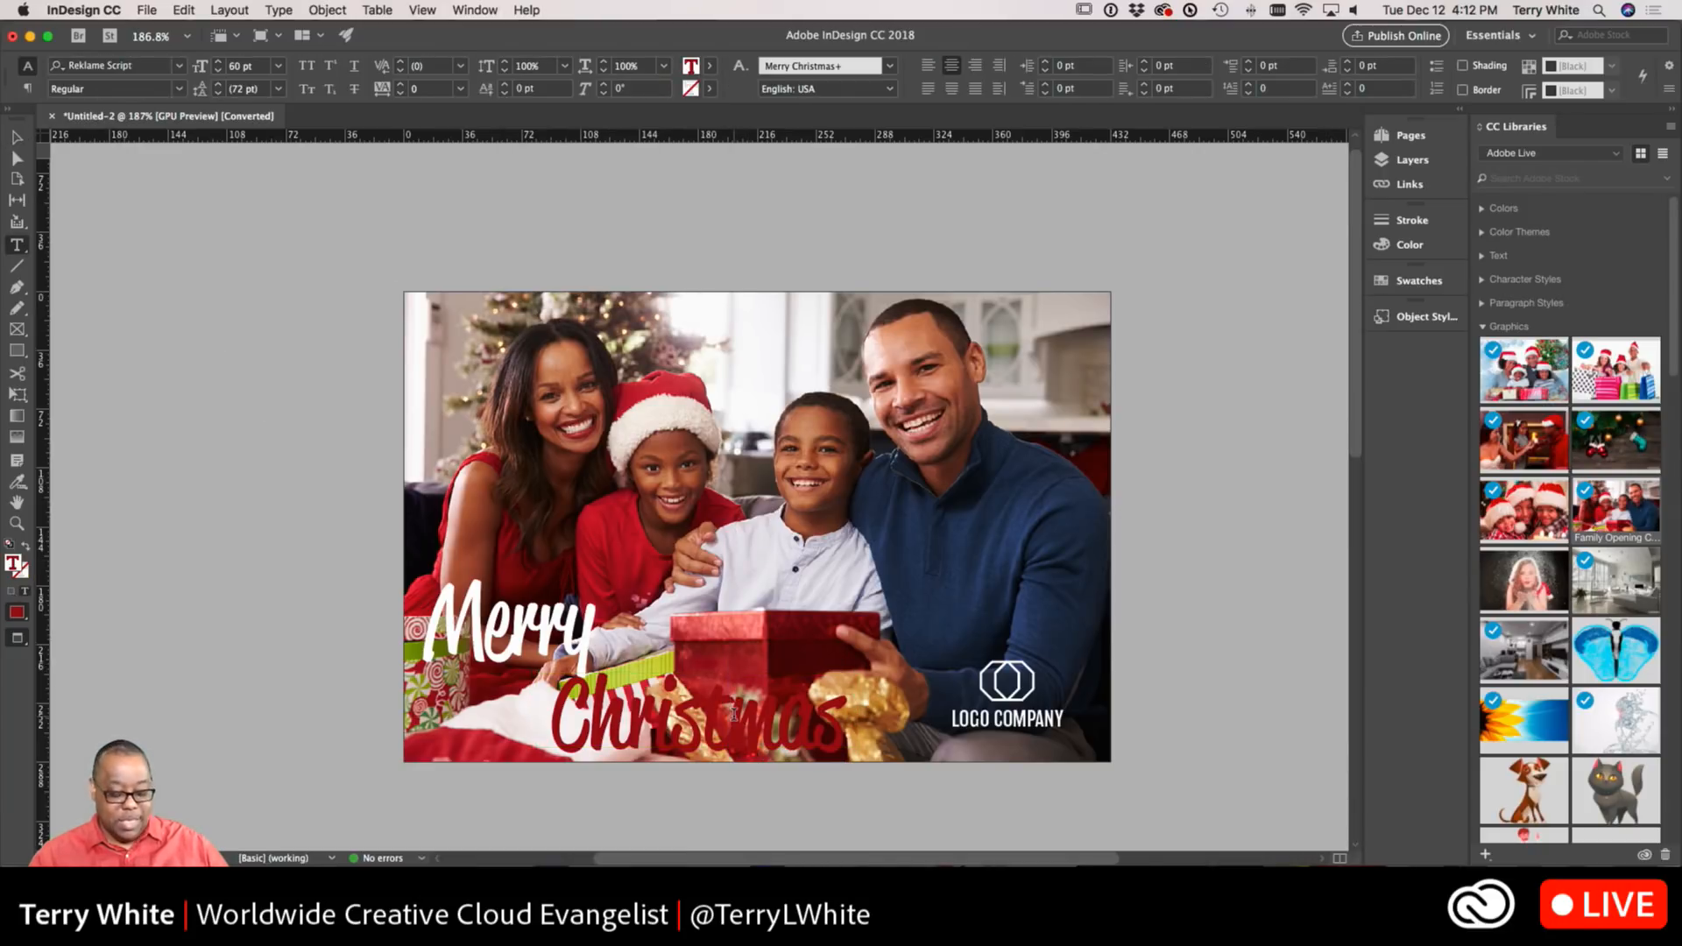
pyautogui.press('super+a')
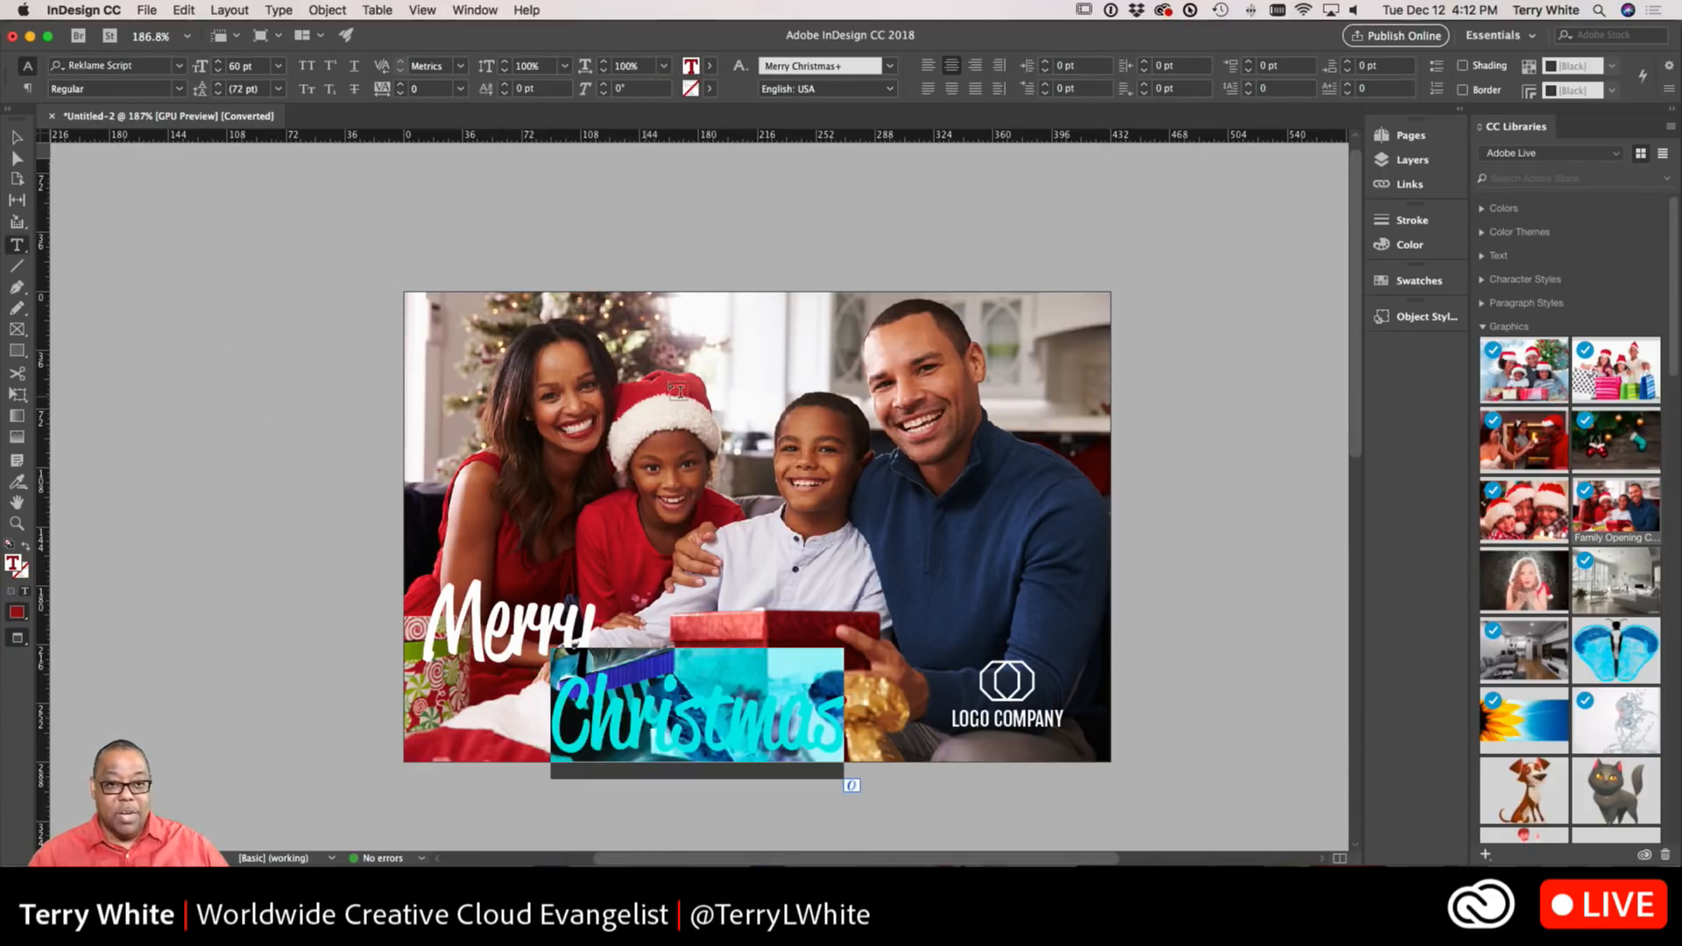
pyautogui.click(710, 65)
pyautogui.click(594, 197)
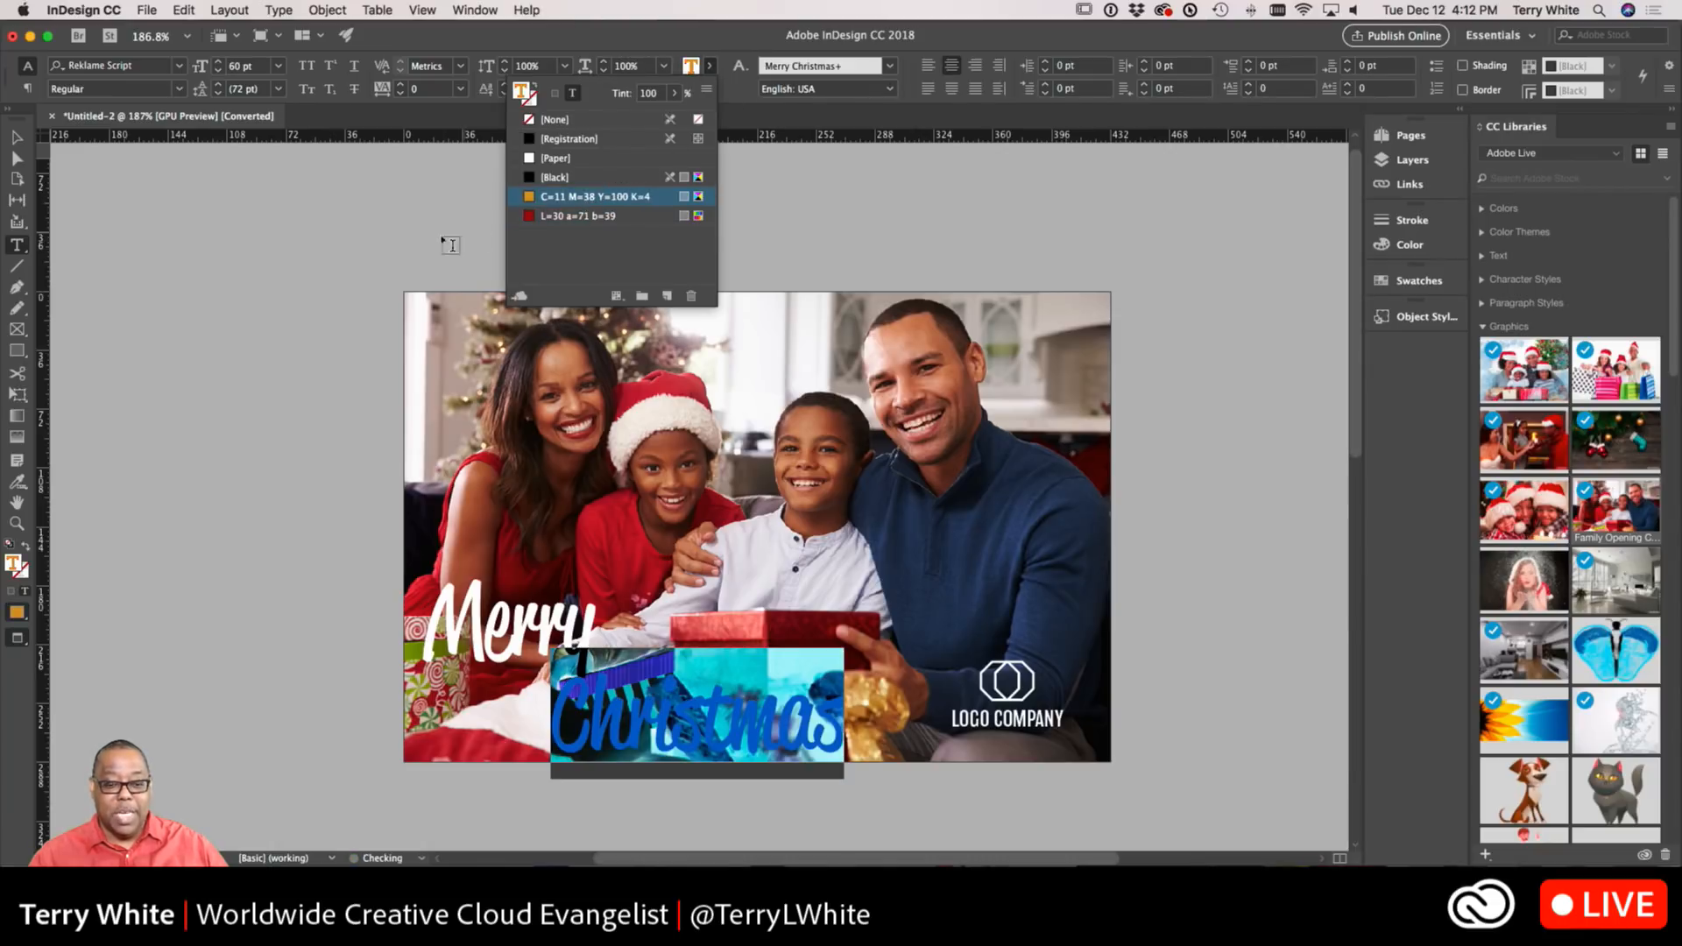
pyautogui.press('Escape')
pyautogui.click(212, 308)
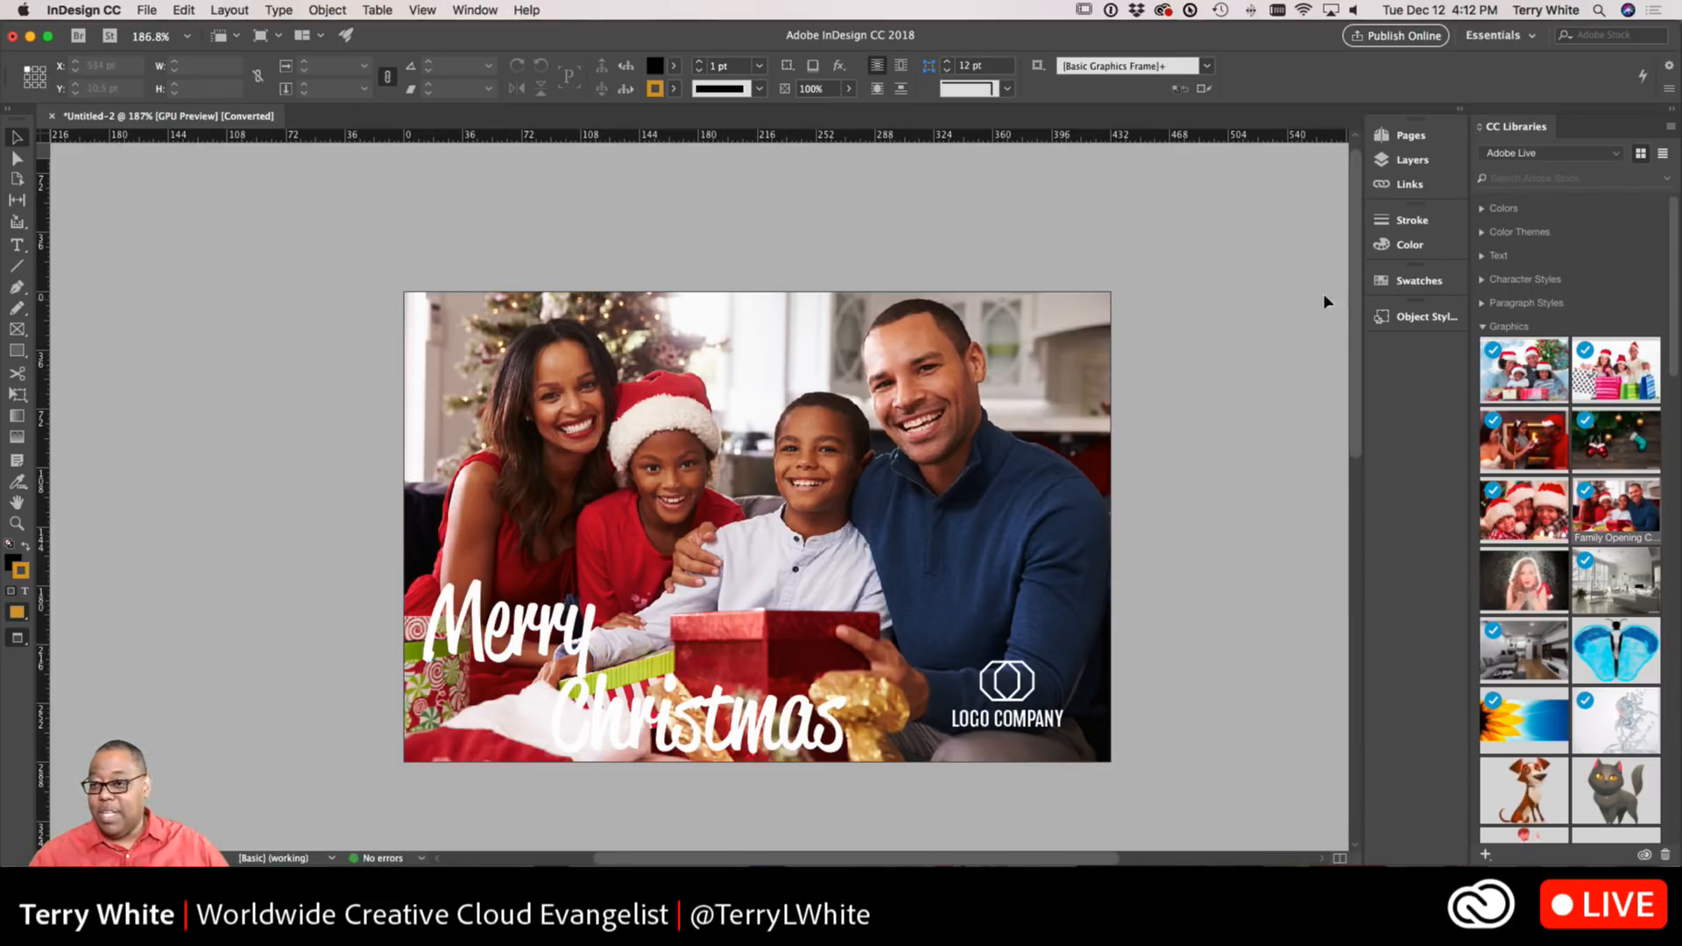
# Check the layer structure by toggling the visibility of the Text, Design Element and Images layers
pyautogui.click(1391, 161)
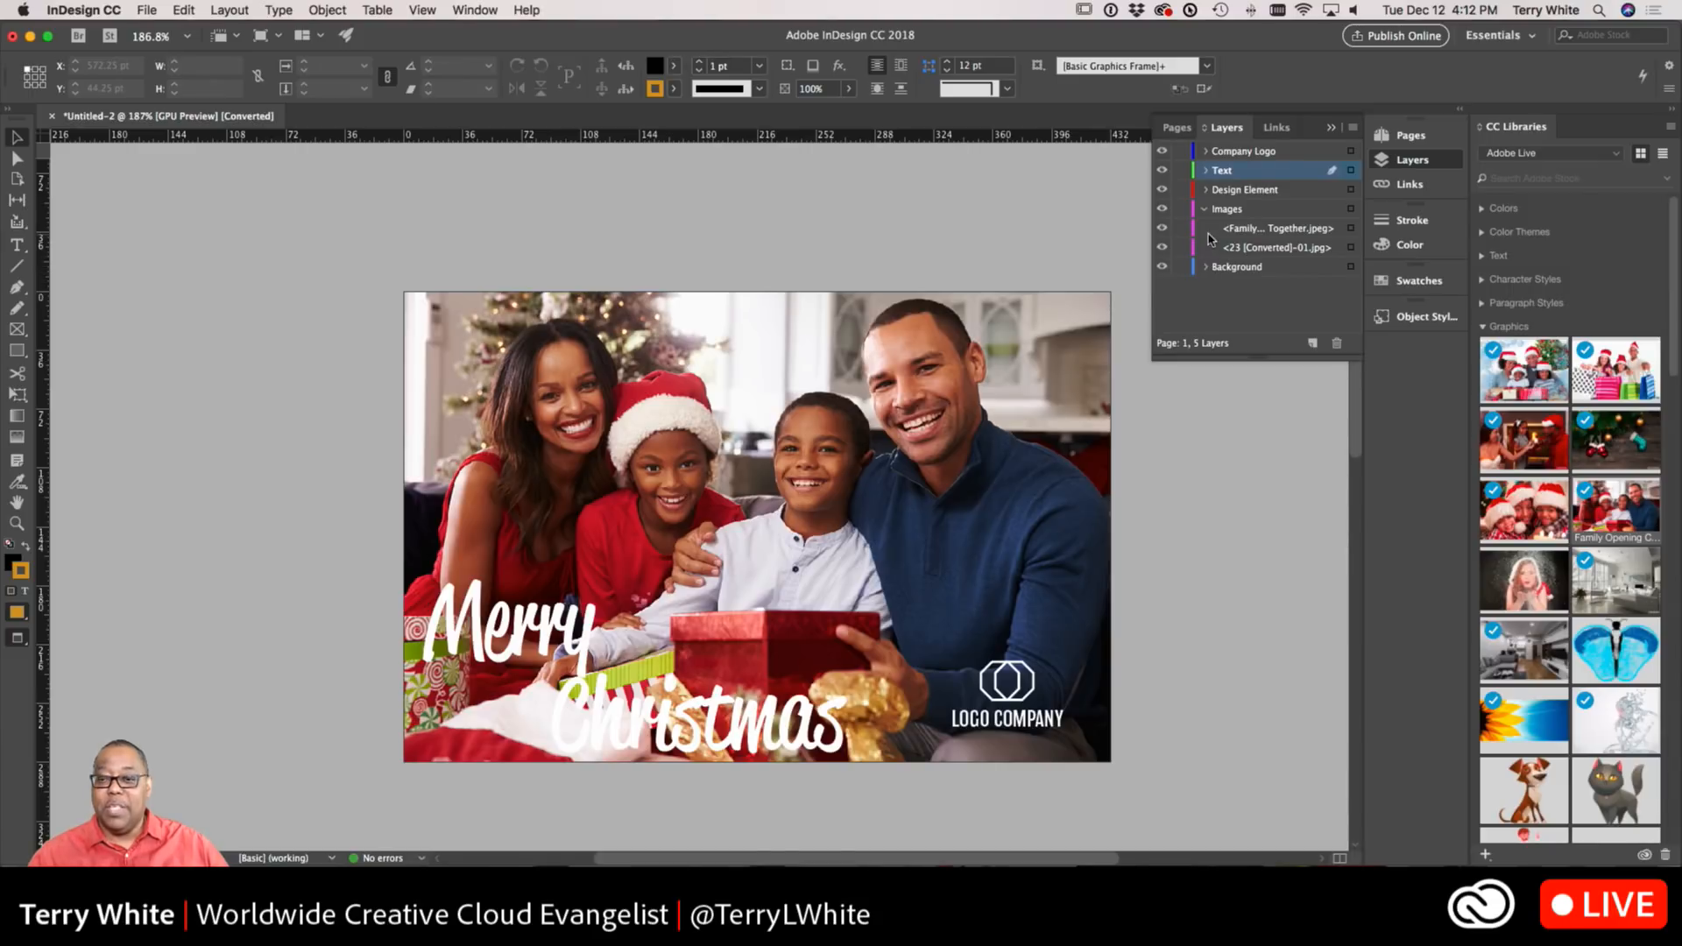
pyautogui.click(1162, 170)
pyautogui.click(1163, 170)
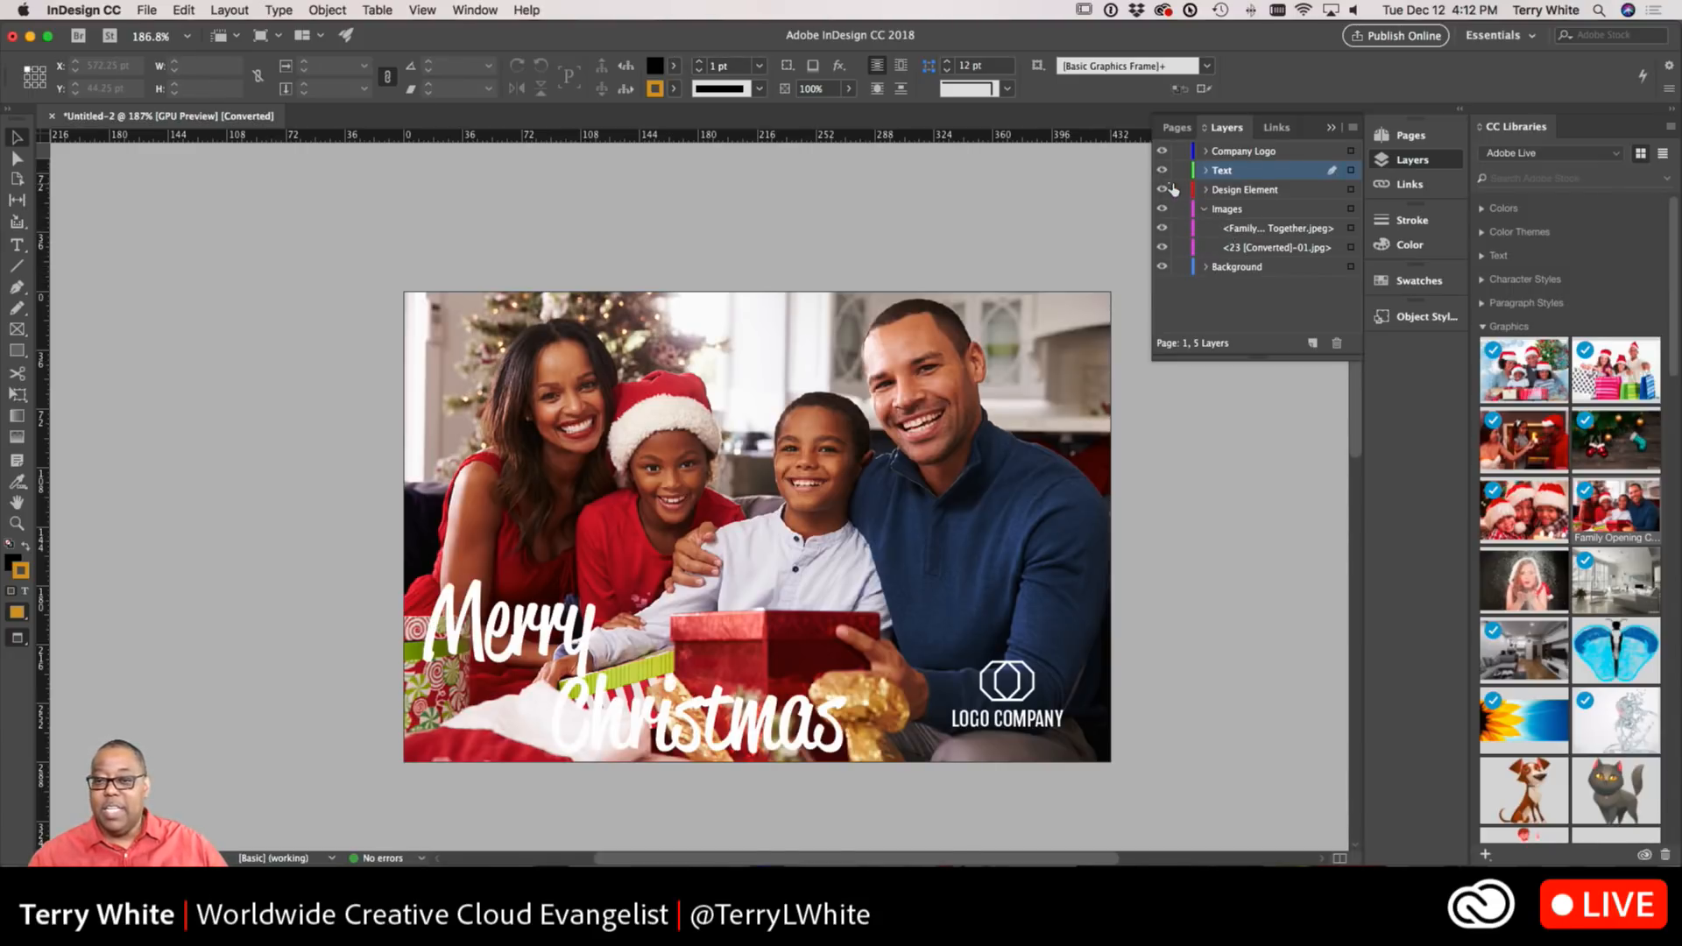
pyautogui.click(1163, 190)
pyautogui.click(1163, 209)
pyautogui.click(1163, 211)
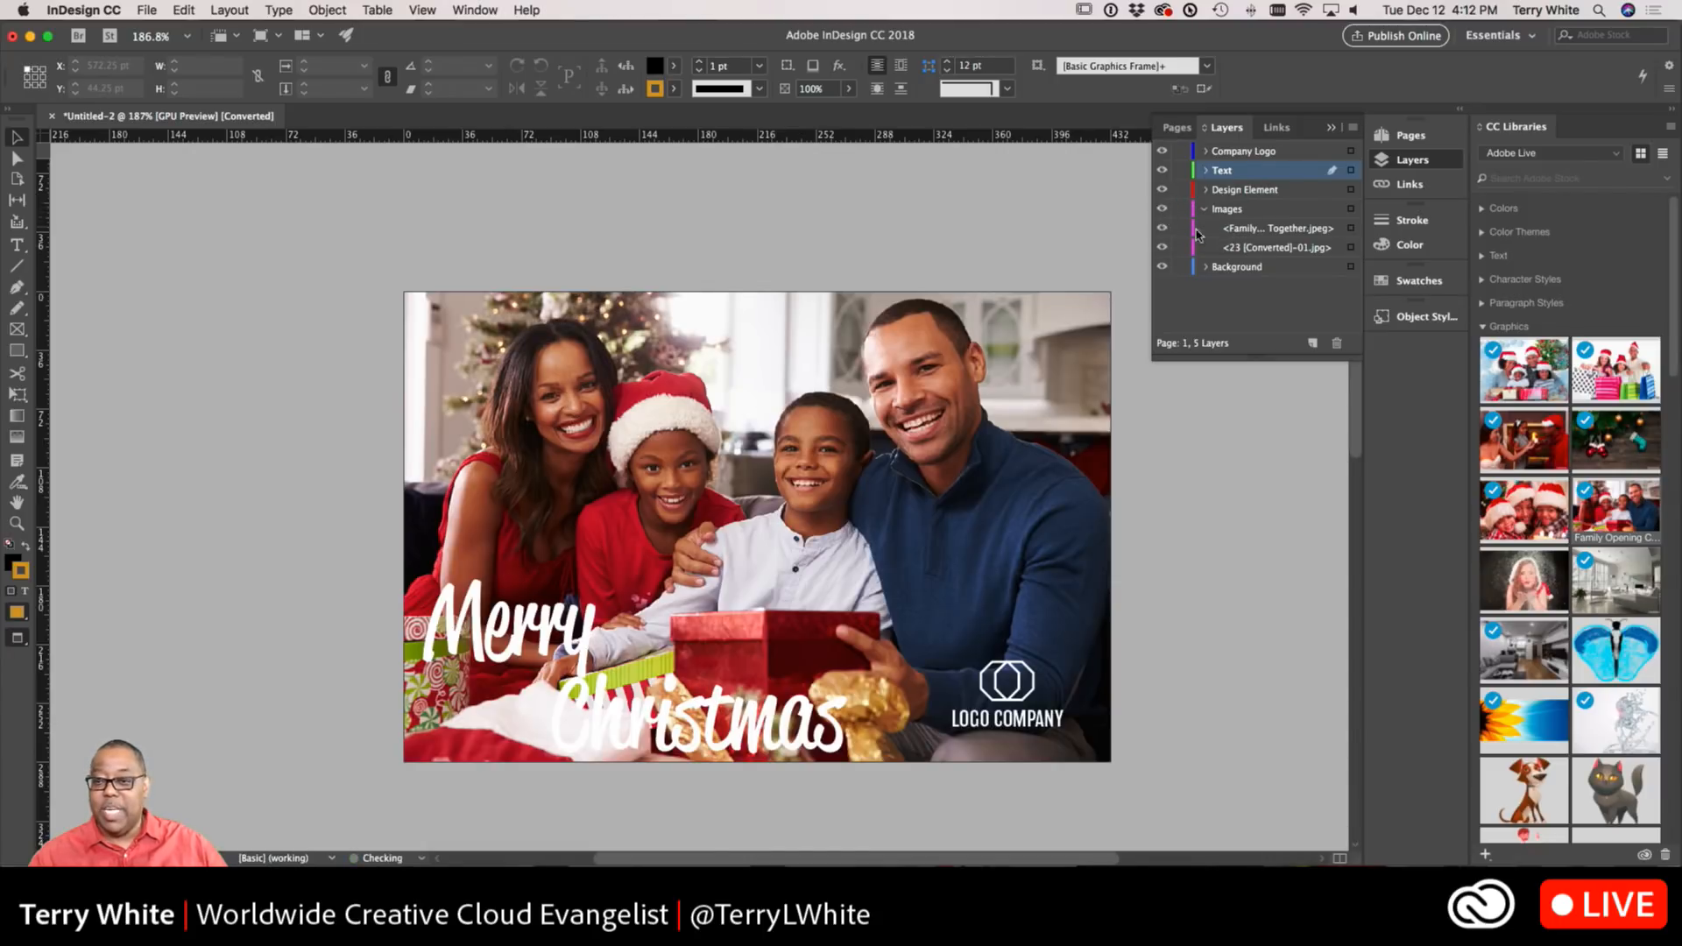
# Draw a rectangle about 149 x 66 pt on the Design Element layer, behind the word Merry
pyautogui.click(1223, 191)
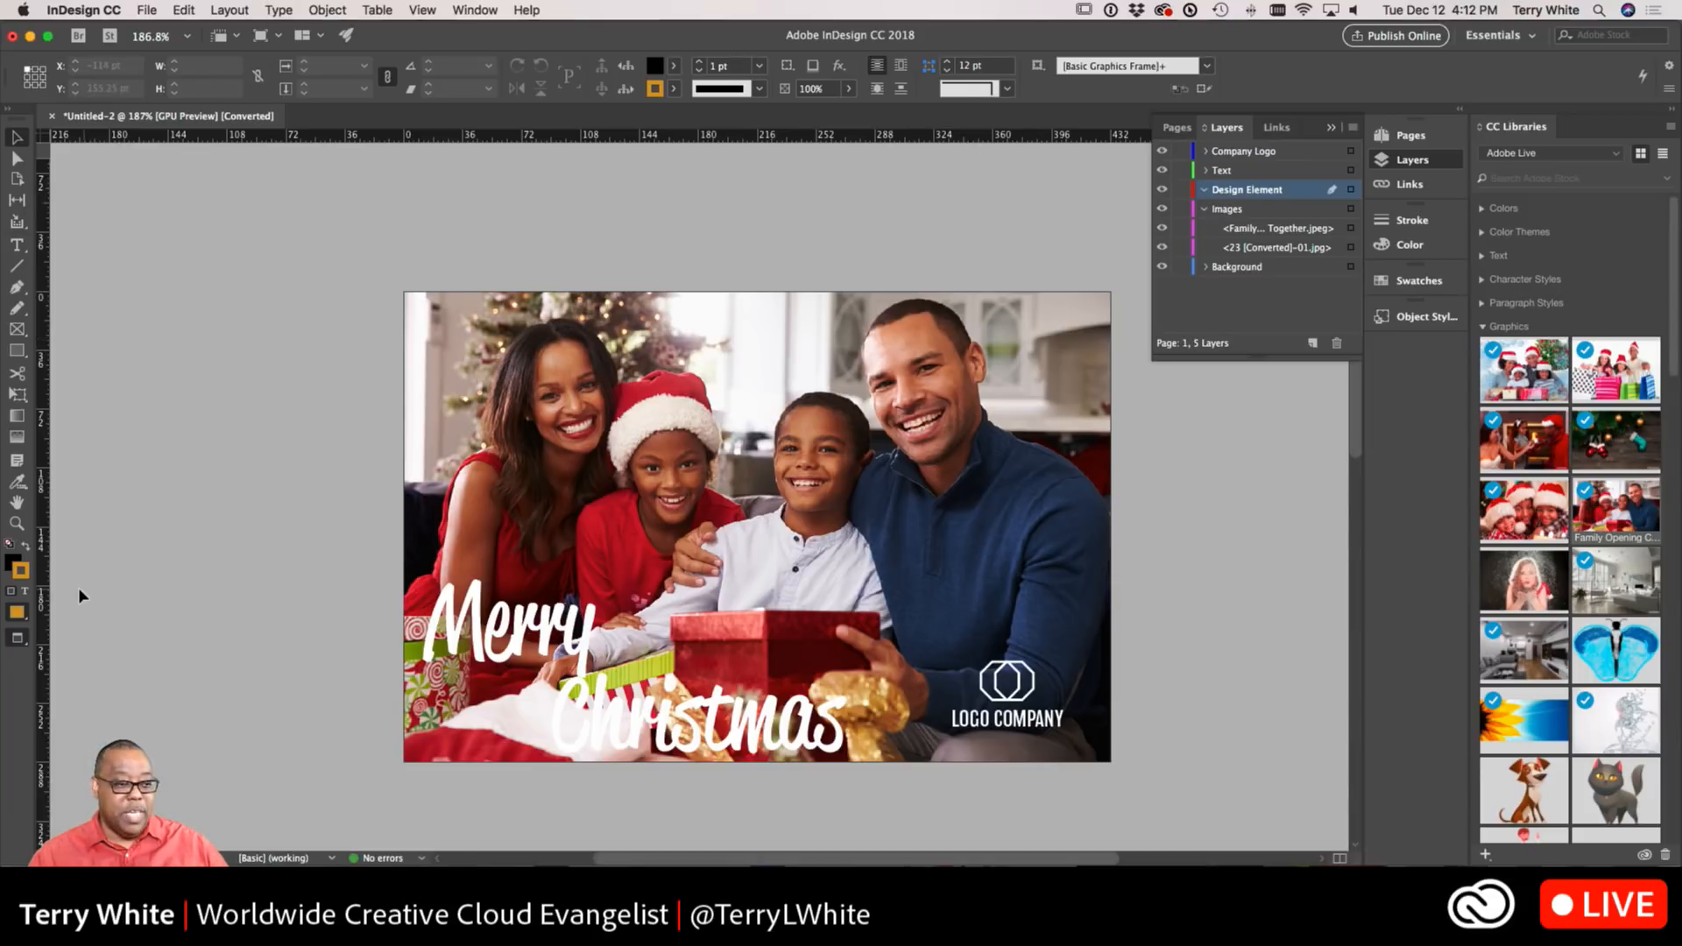
pyautogui.click(26, 354)
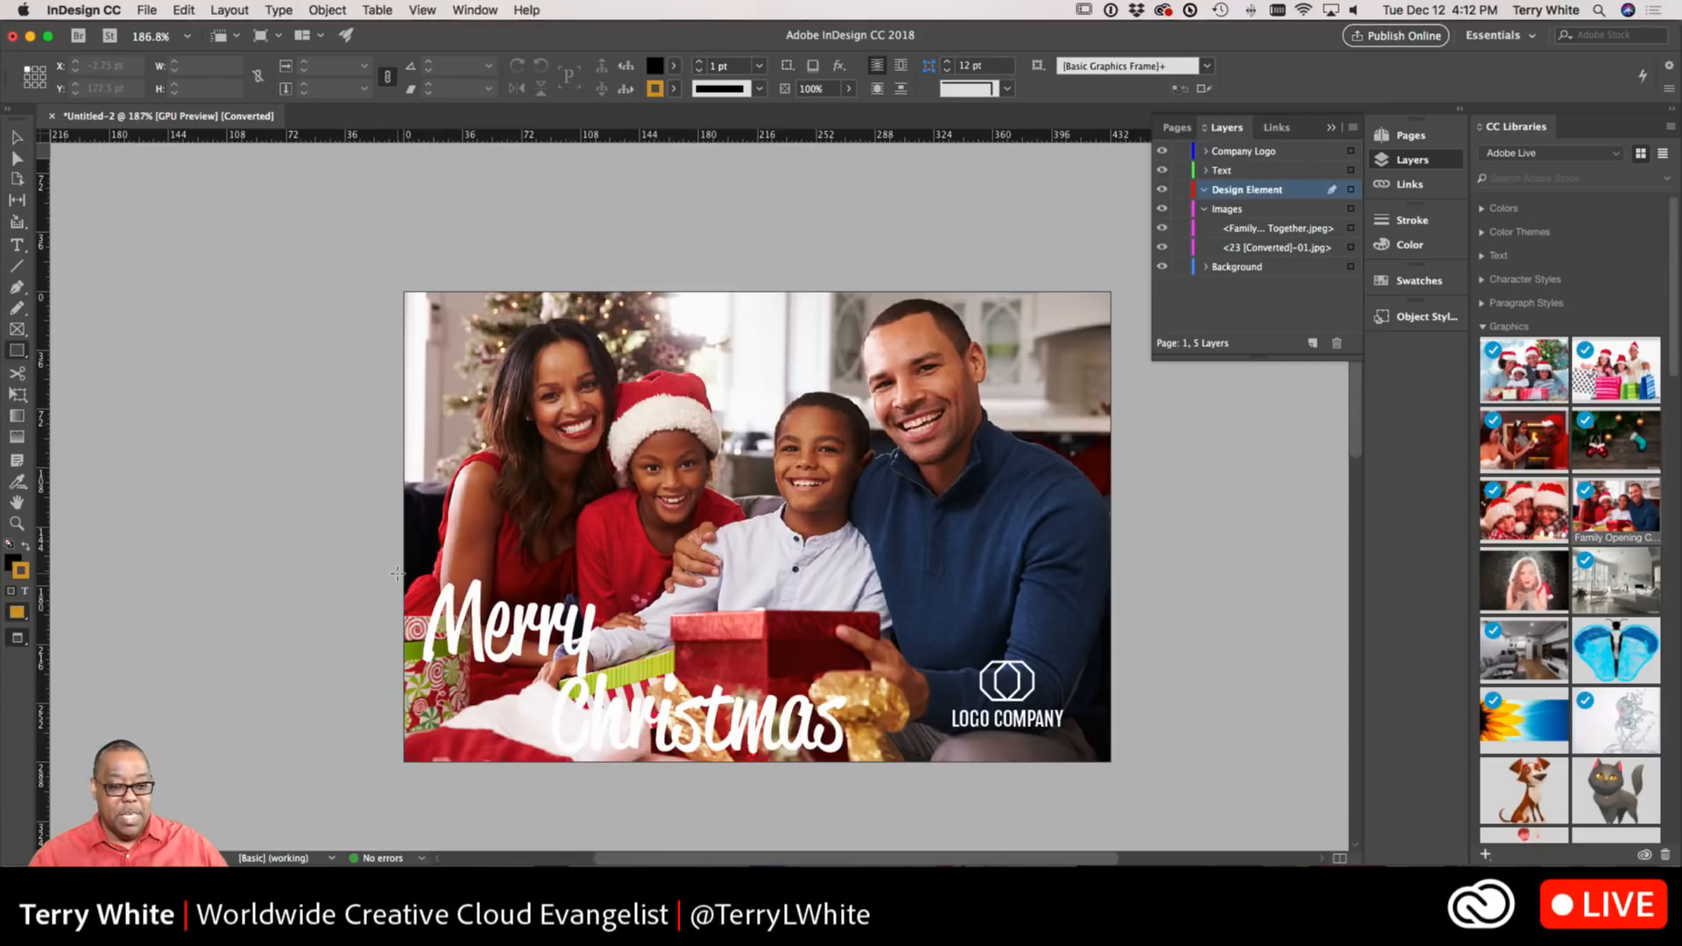
pyautogui.moveTo(397, 572); pyautogui.dragTo(642, 681)
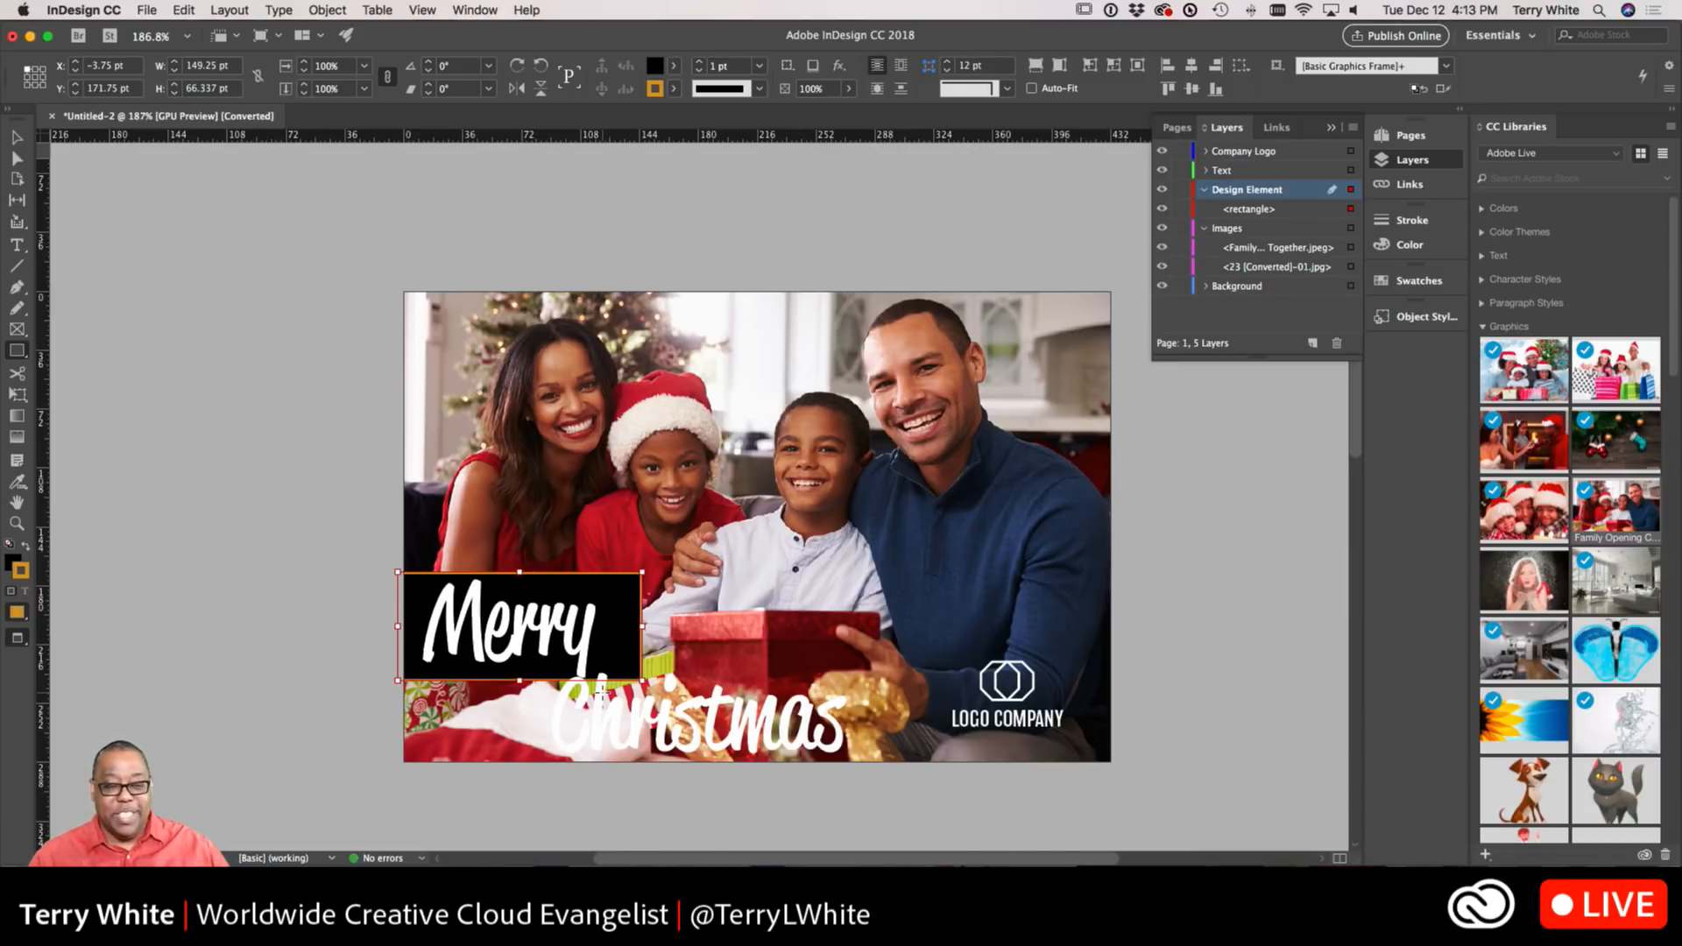
# Fill the rectangle behind Merry with the red swatch L=30 a=71 b=39 and enlarge it to about 167 x 72 pt
pyautogui.click(674, 68)
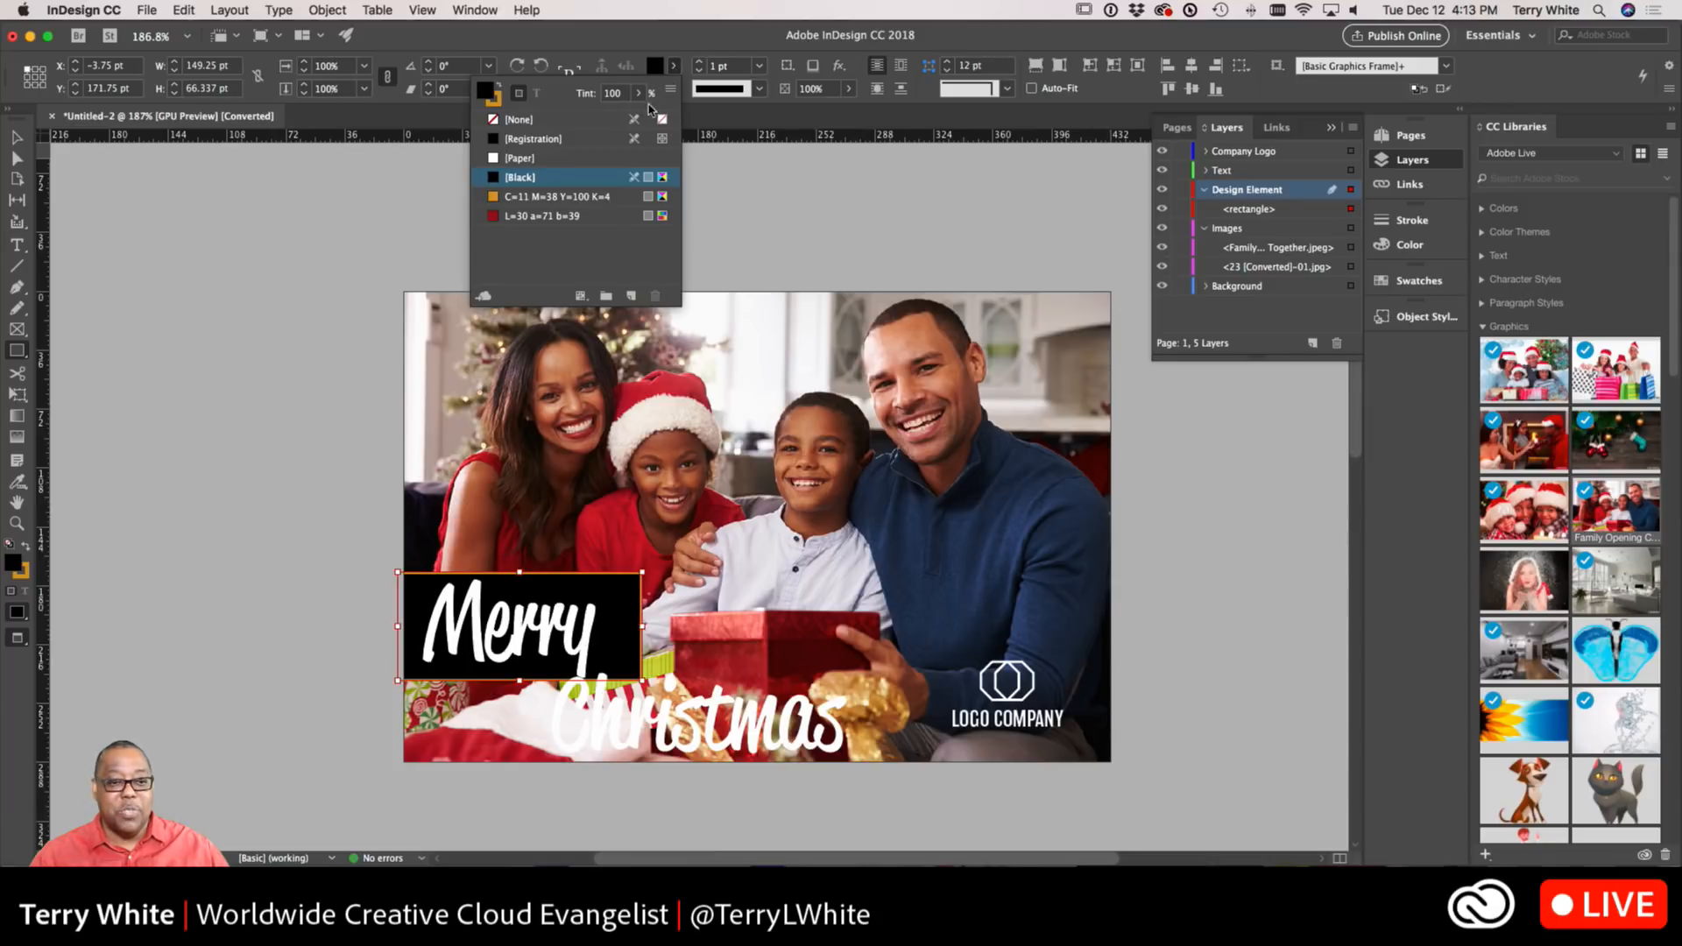
pyautogui.click(565, 219)
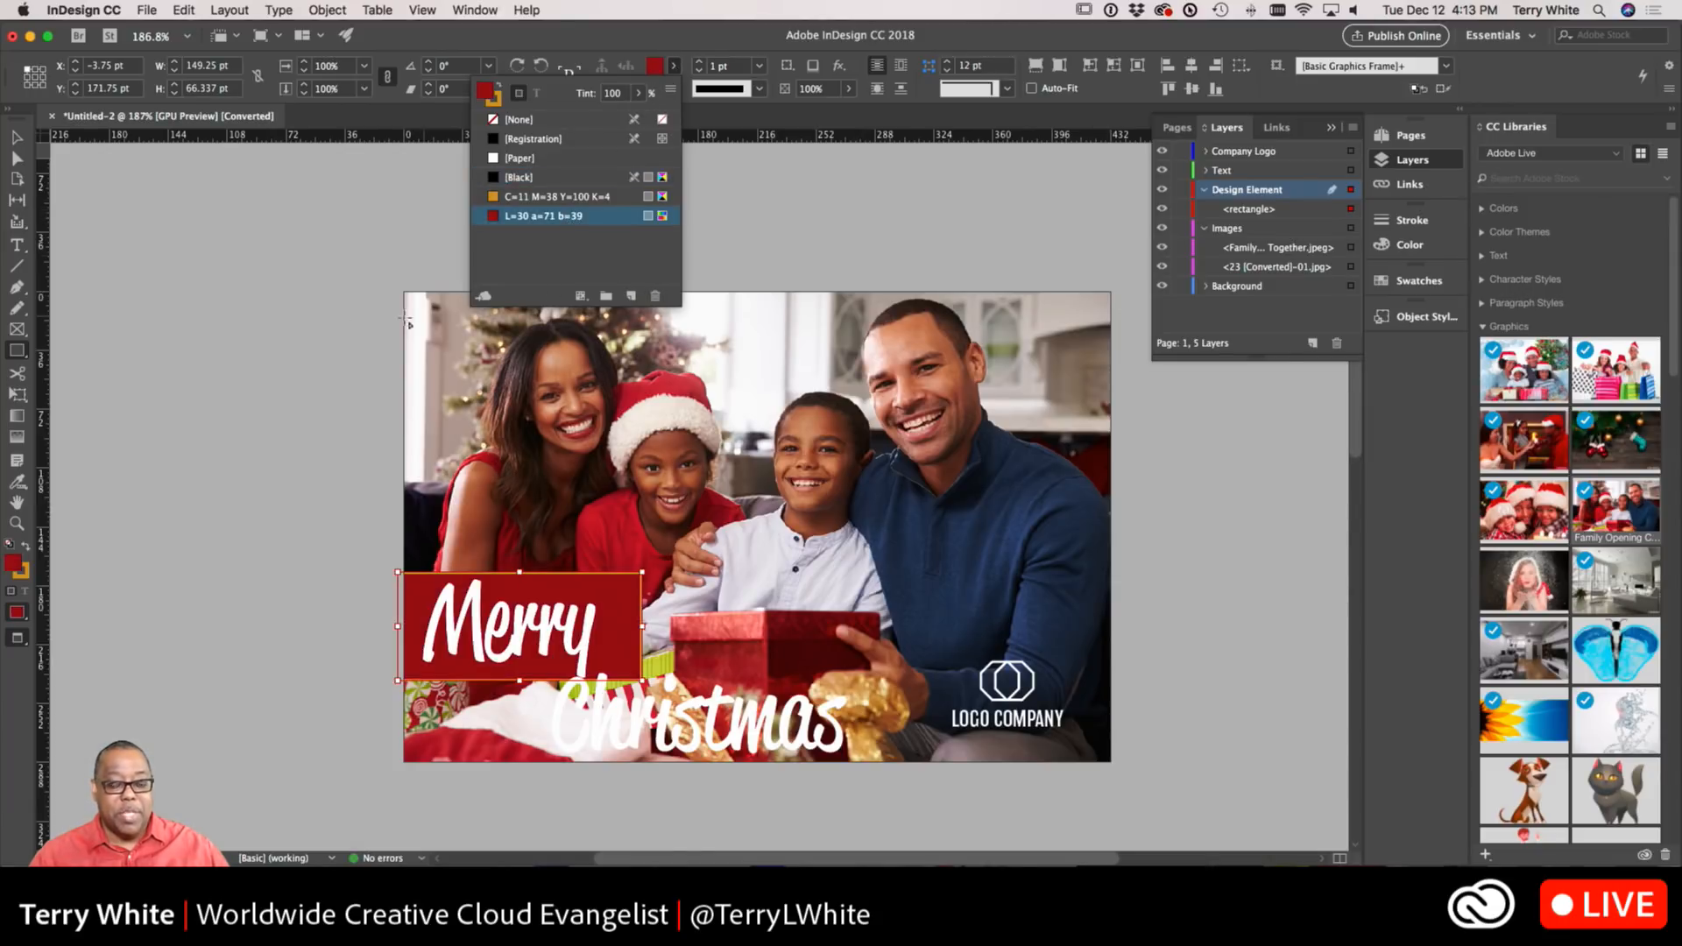
pyautogui.click(17, 138)
pyautogui.click(17, 139)
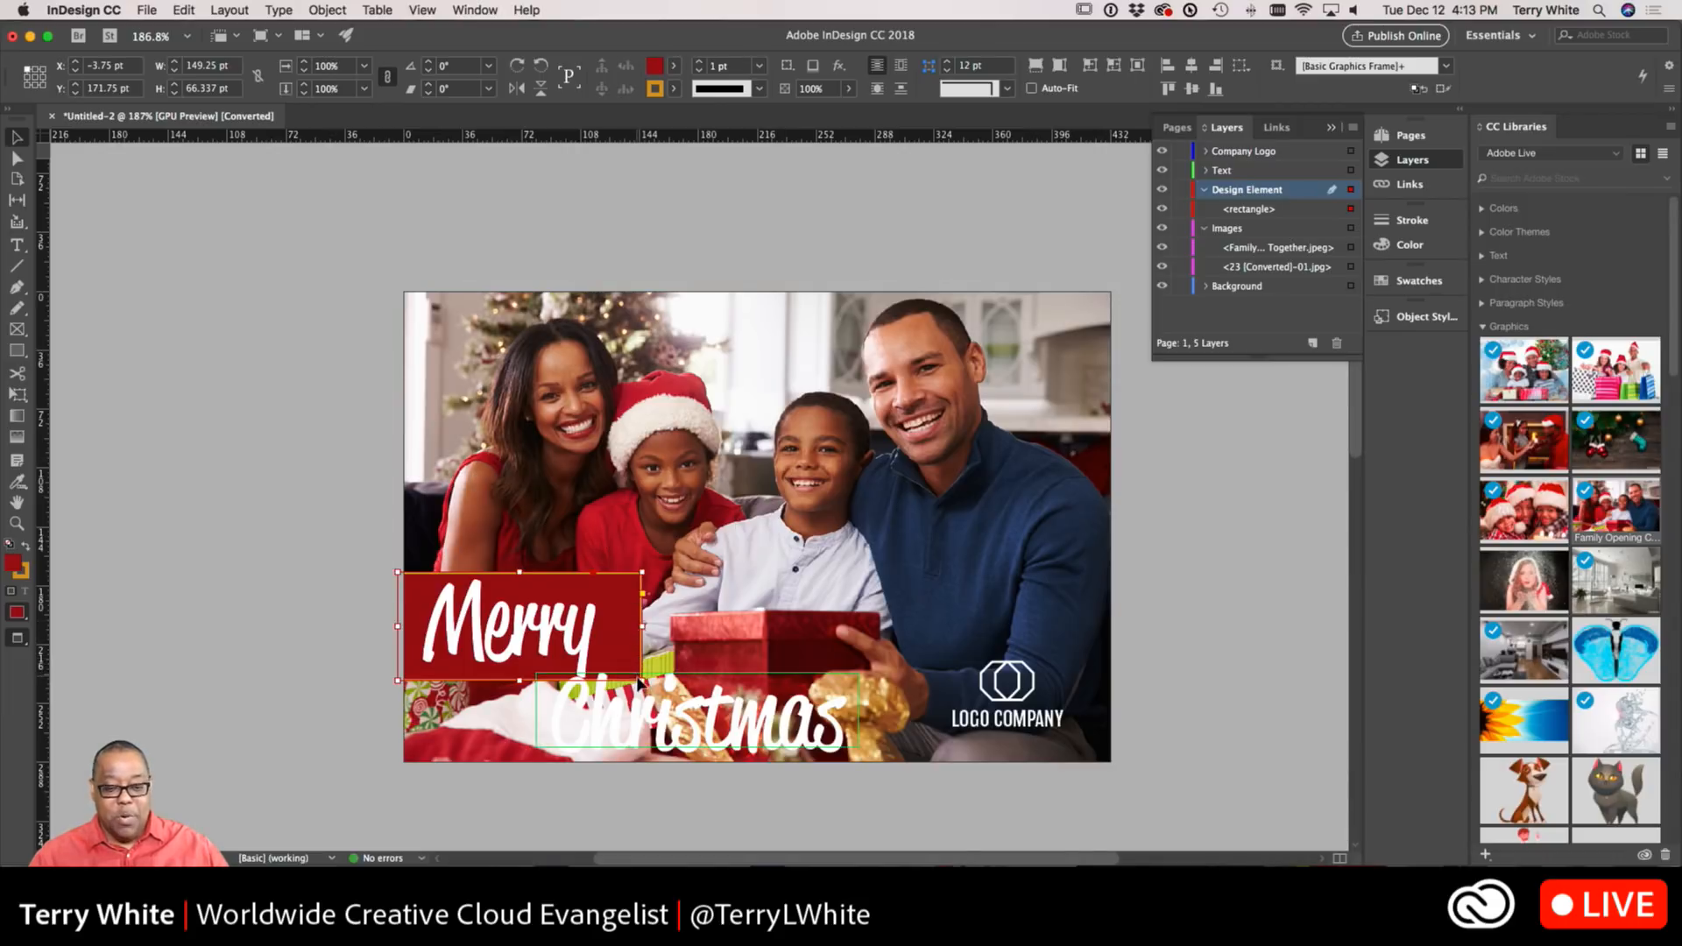
pyautogui.moveTo(642, 680); pyautogui.dragTo(671, 689)
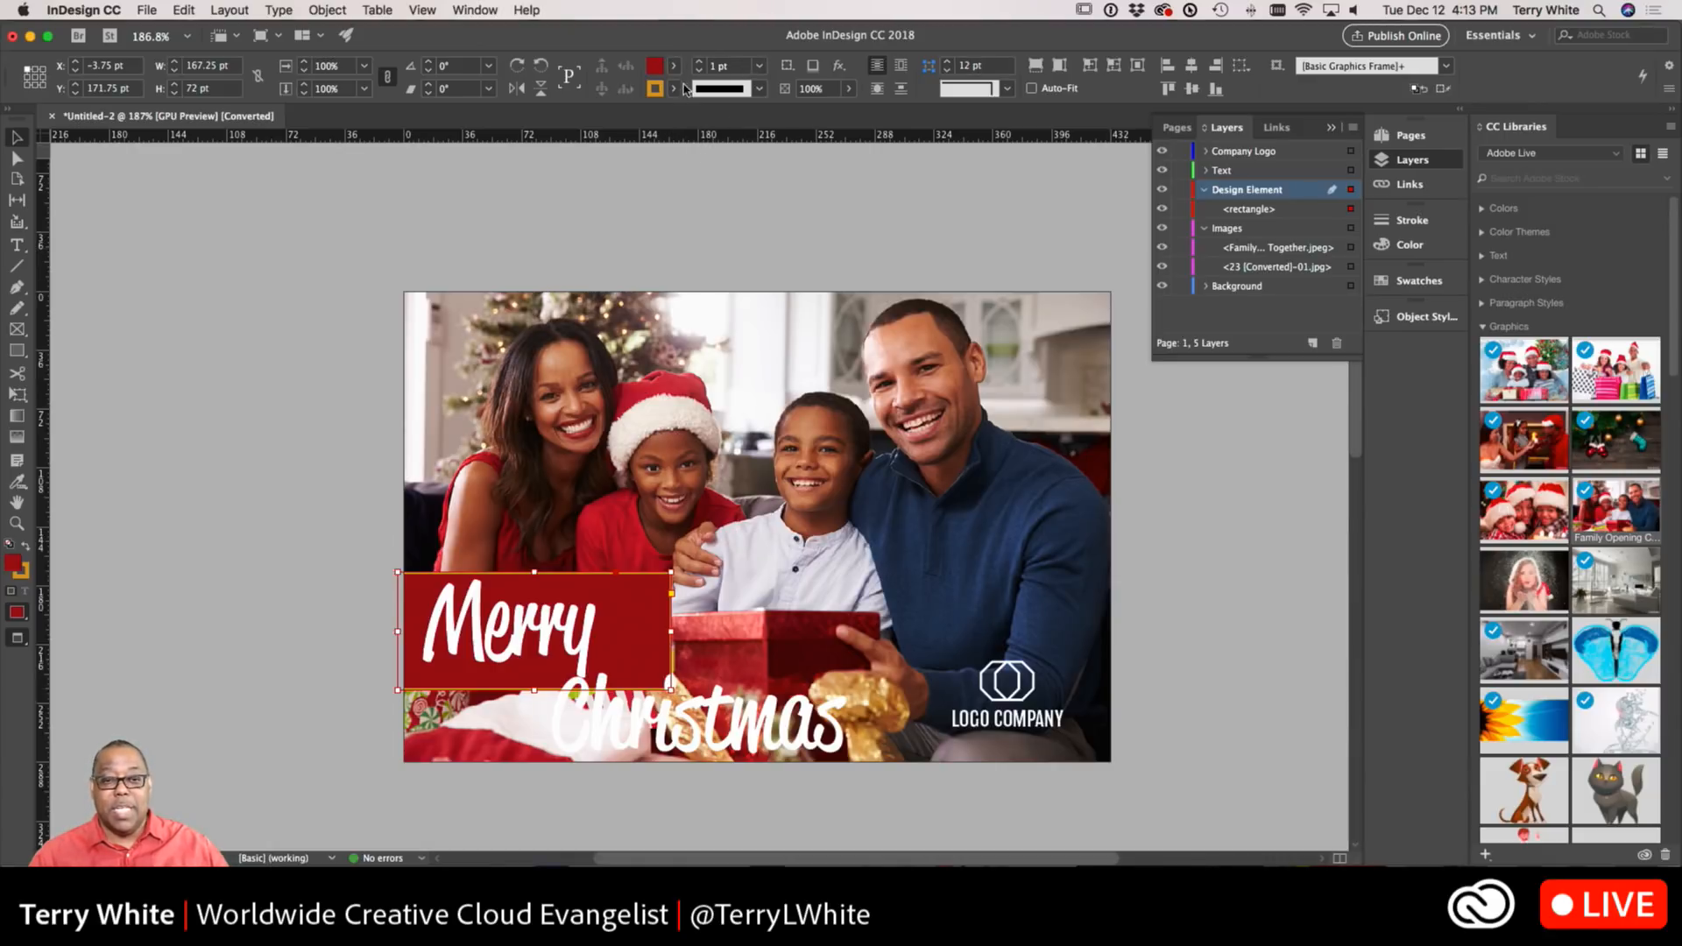
# Lower the opacity of the red rectangle behind Merry to 59%
pyautogui.click(847, 89)
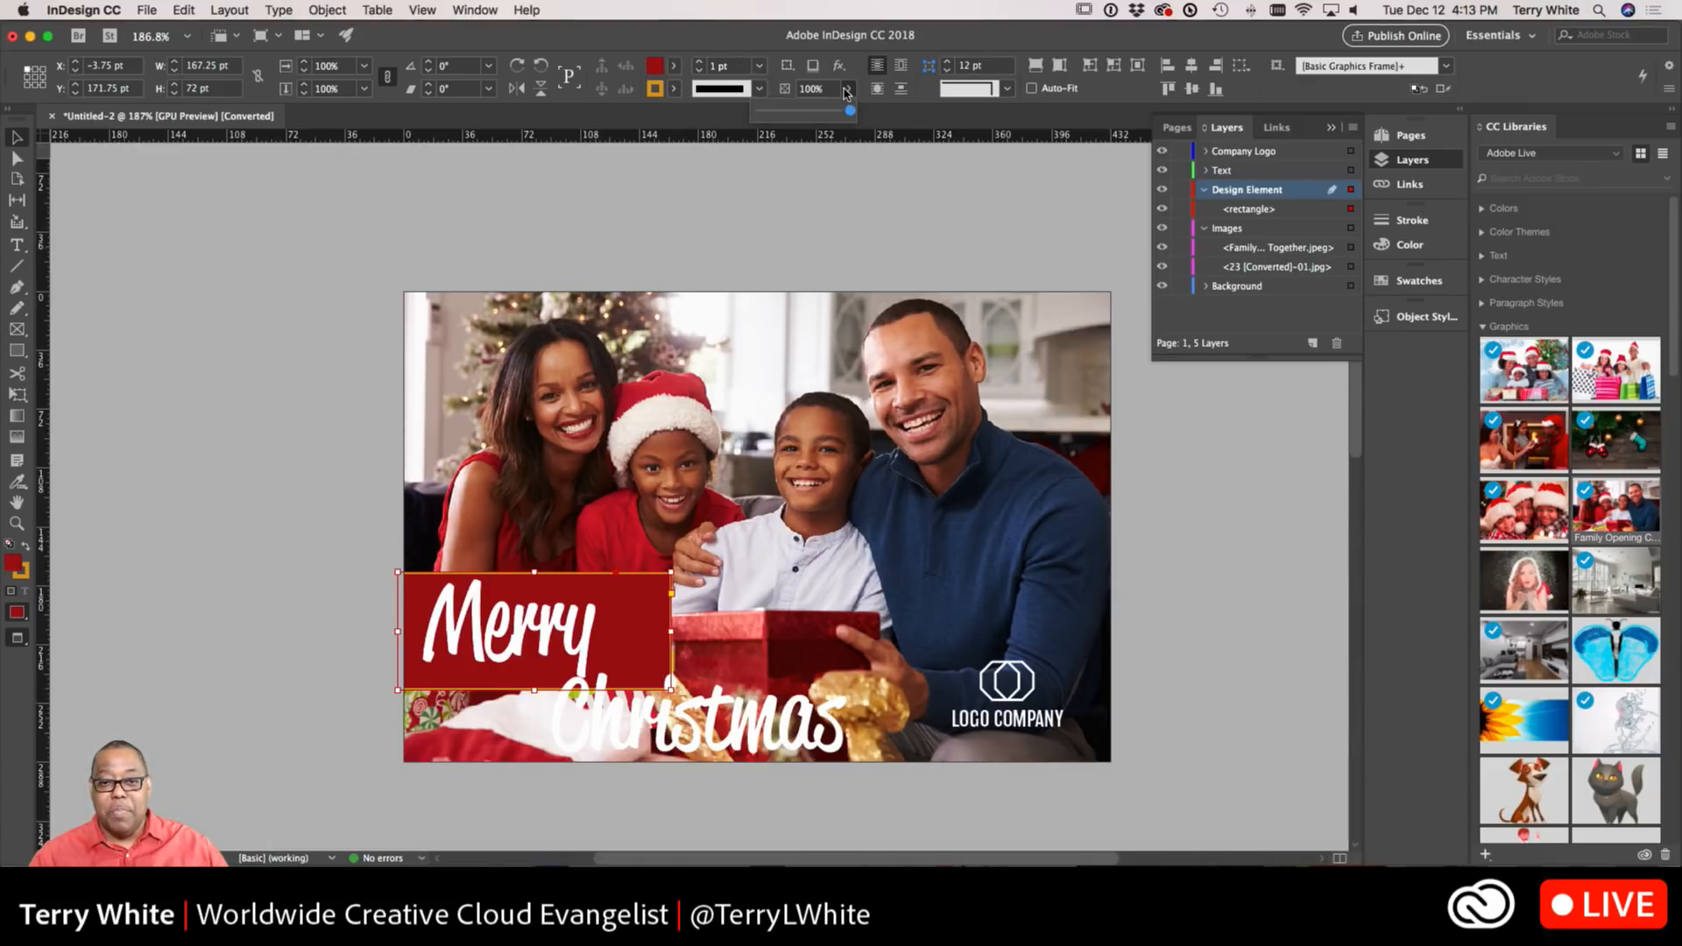
pyautogui.moveTo(846, 110); pyautogui.dragTo(808, 119)
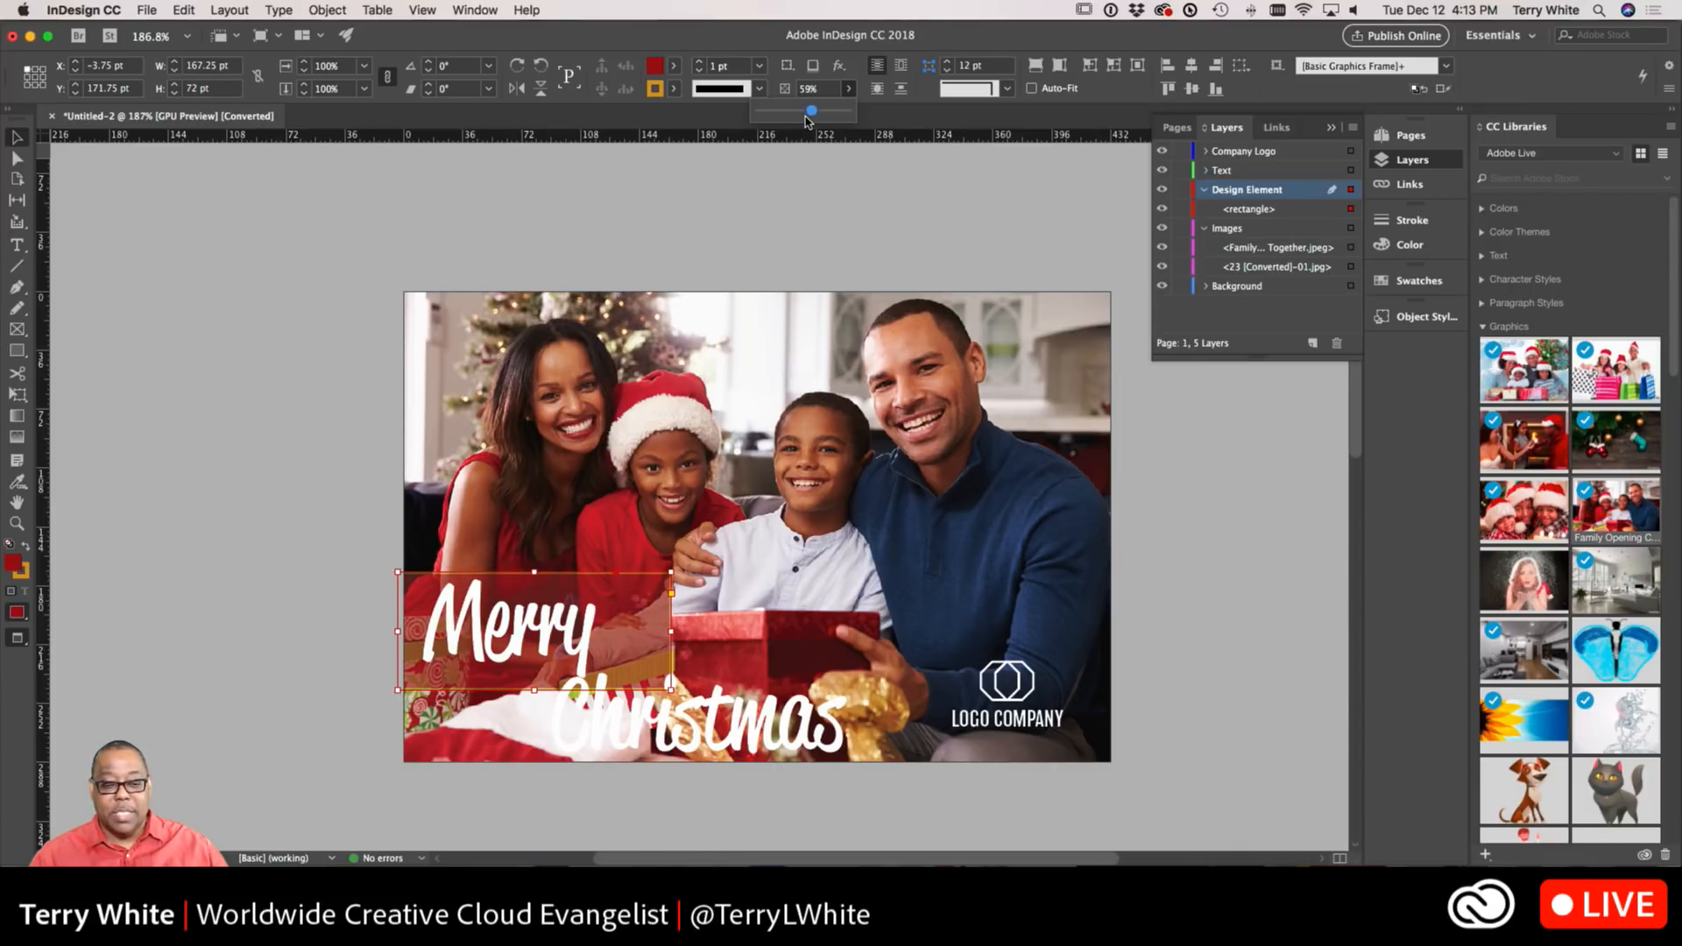
pyautogui.click(260, 341)
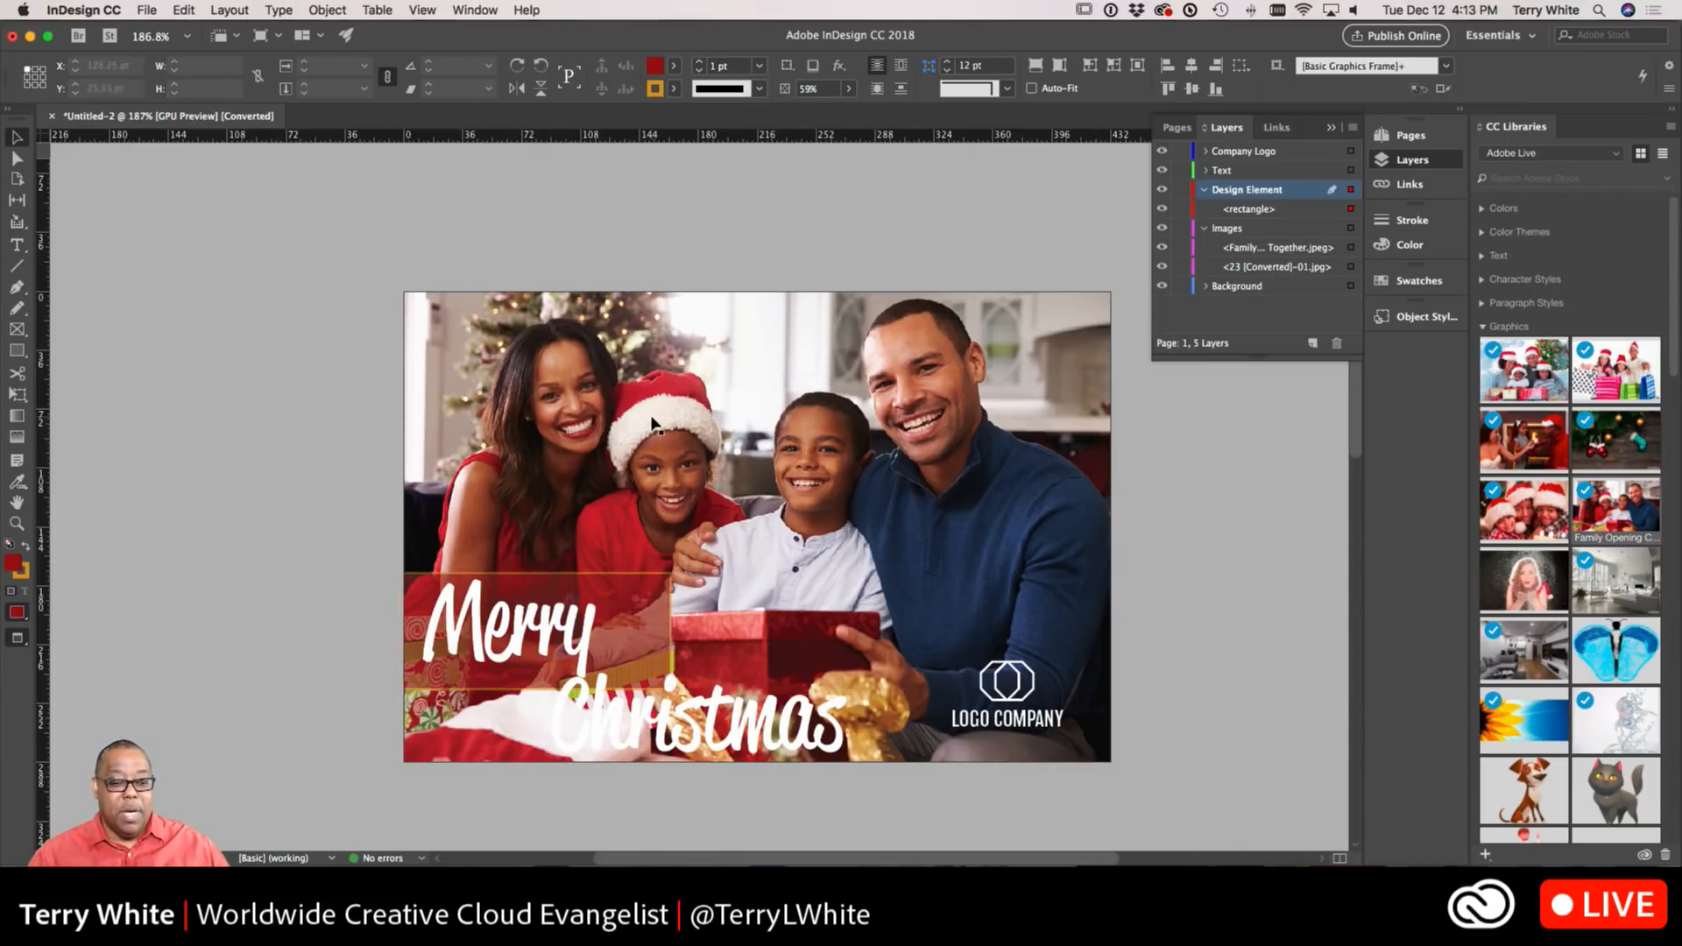
# Duplicate the translucent red rectangle, place the copy behind the word Christmas and widen it to about 194 pt
pyautogui.click(639, 671)
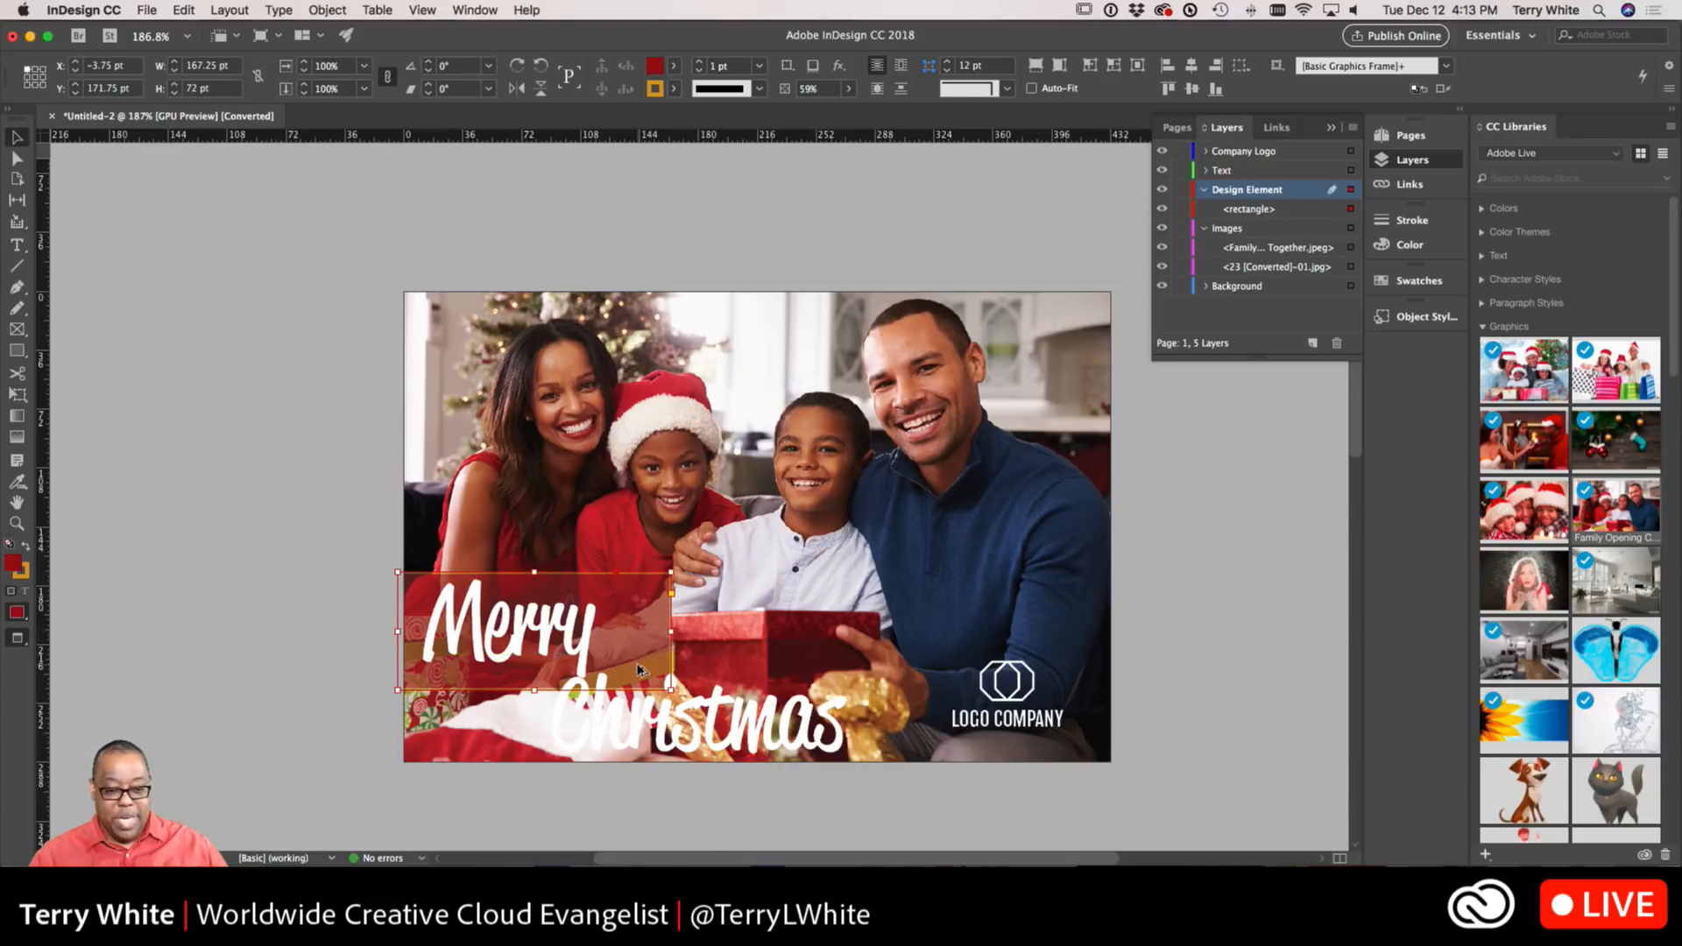
pyautogui.moveTo(638, 671); pyautogui.dragTo(858, 719)
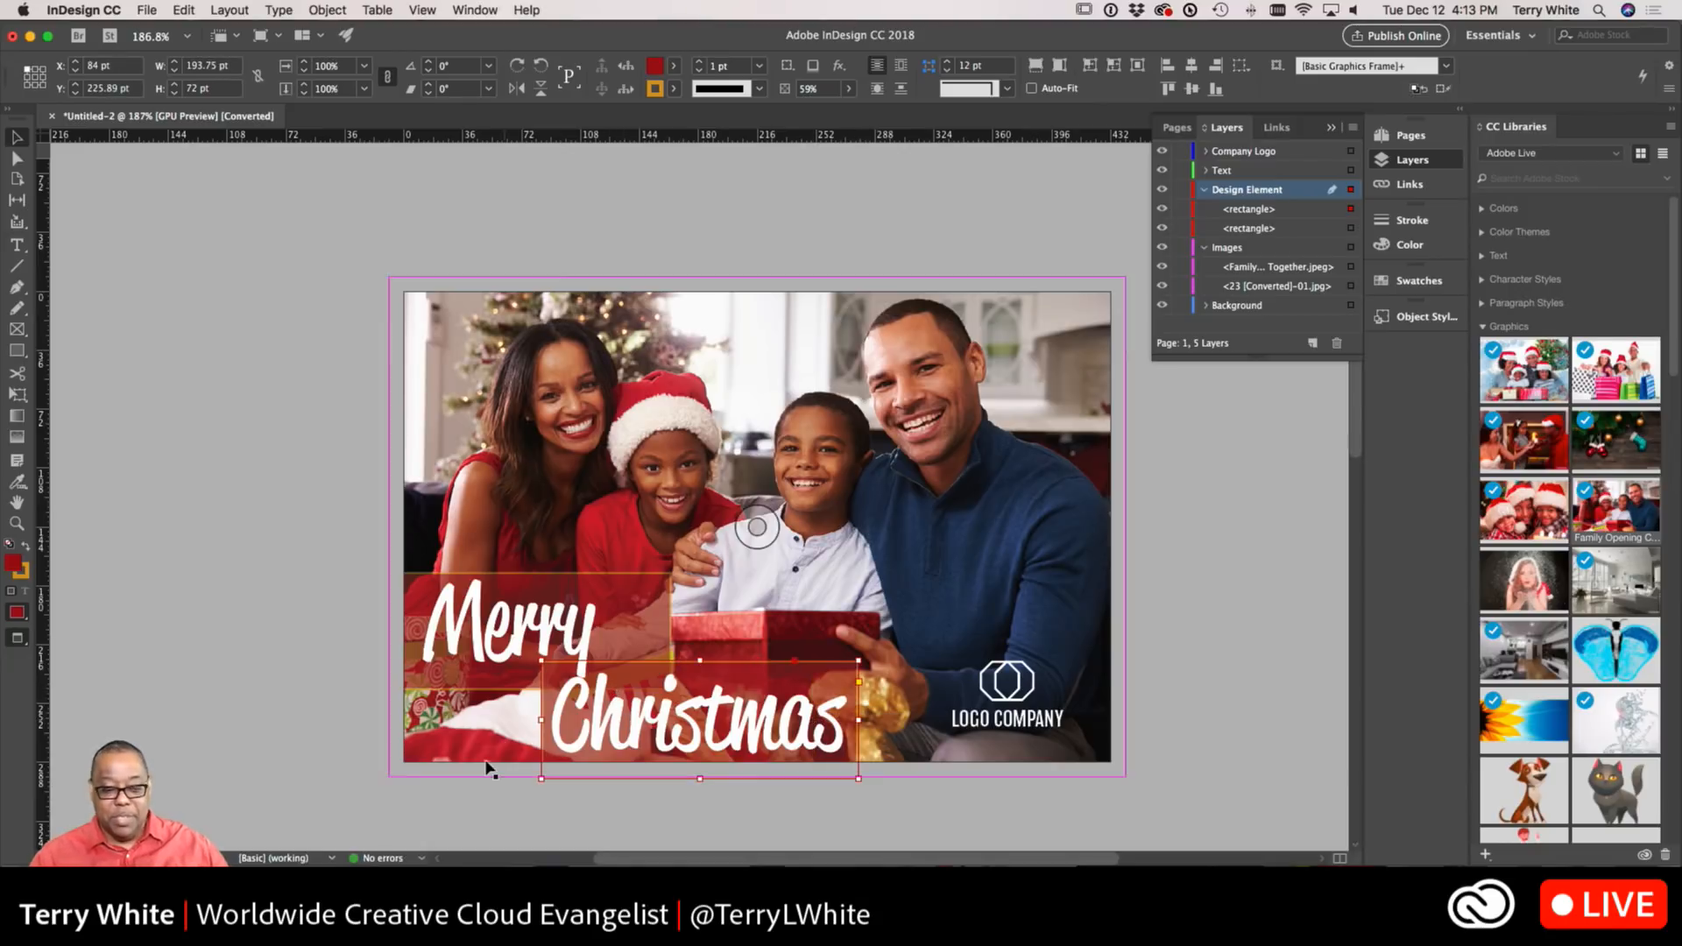
pyautogui.click(338, 740)
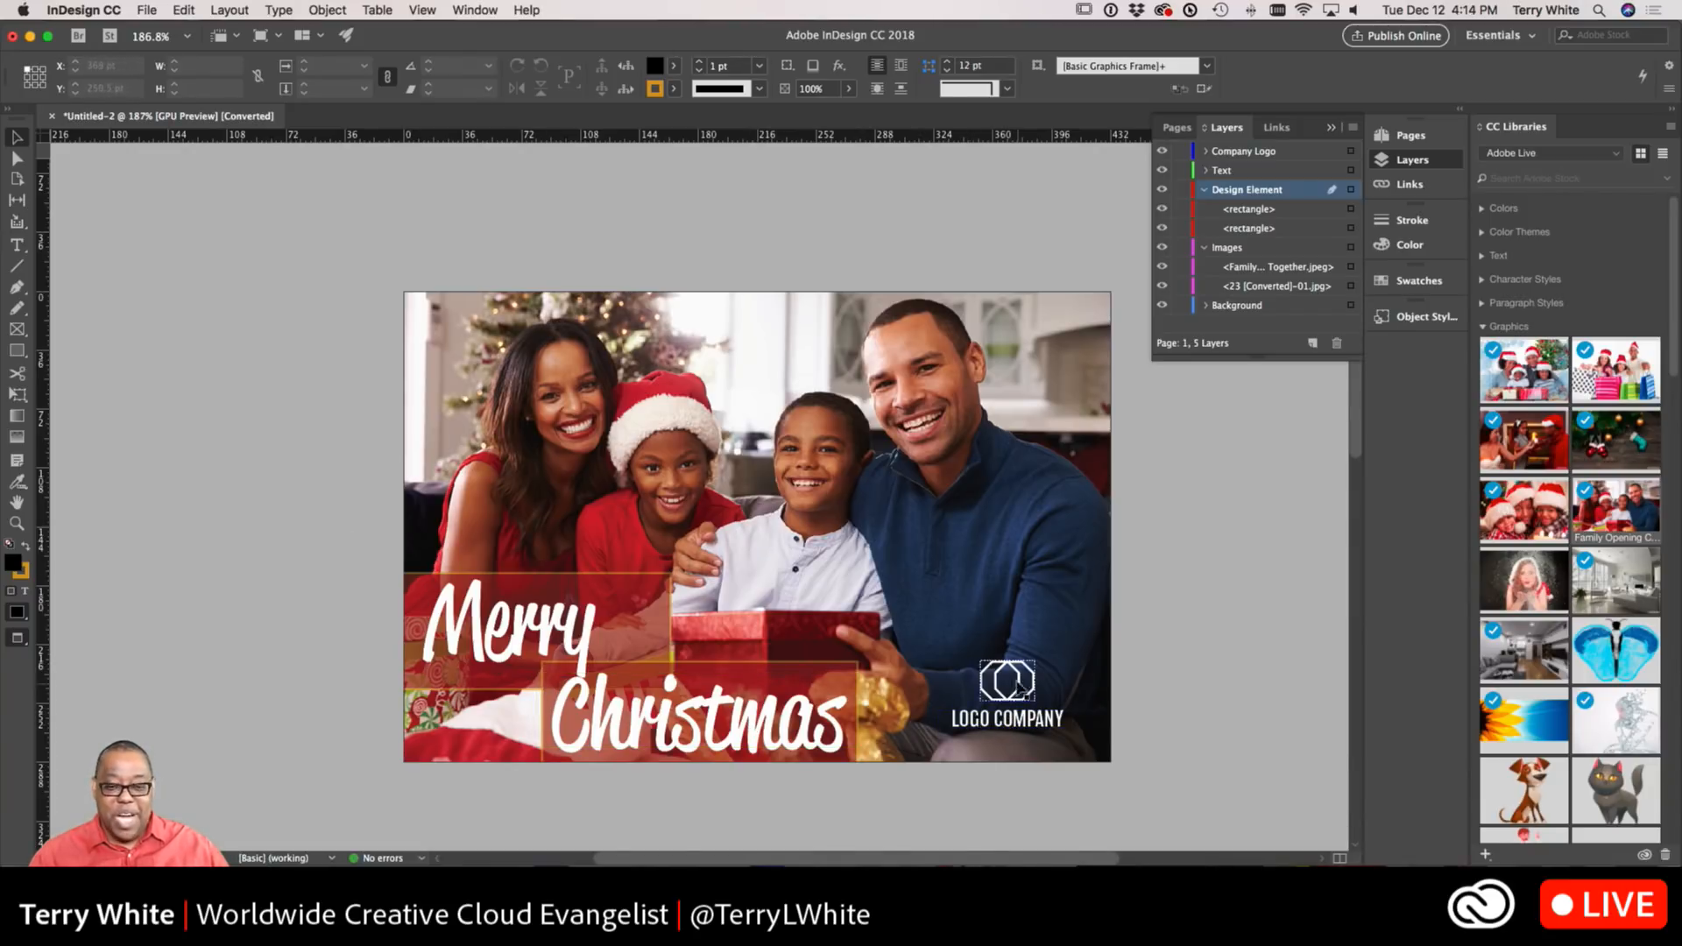
# Delete the placeholder company logo, both the LOGO COMPANY text and the overlapping octagon shapes above it
pyautogui.click(973, 729)
pyautogui.press('Delete')
pyautogui.press('p')
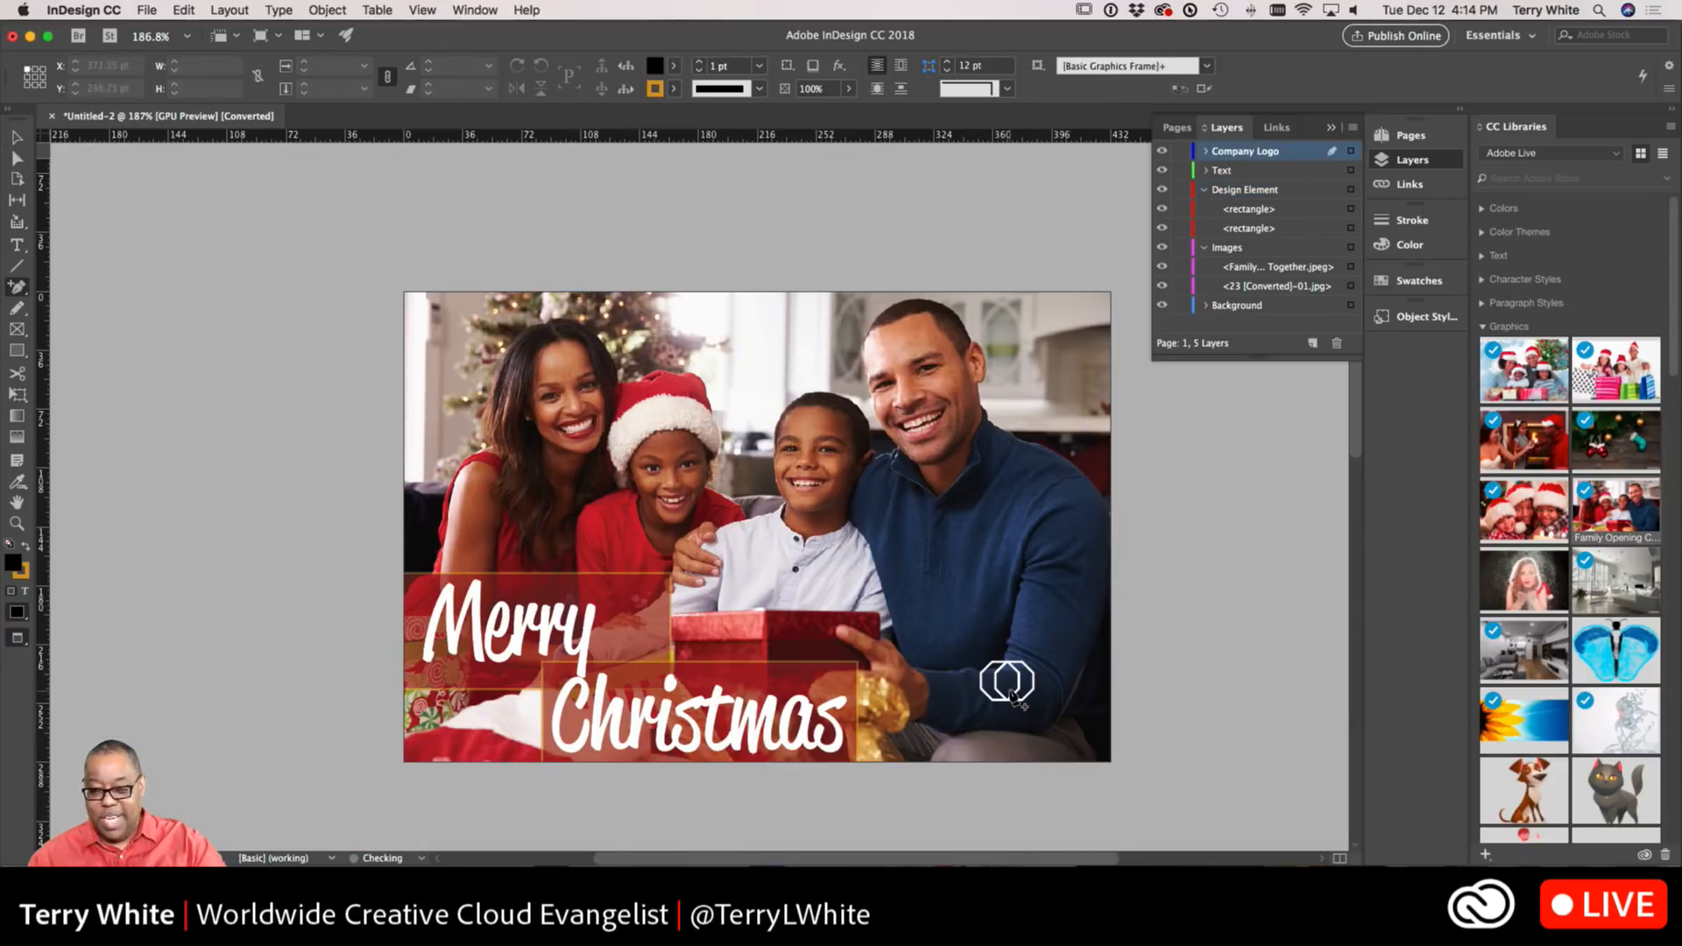
pyautogui.click(1012, 697)
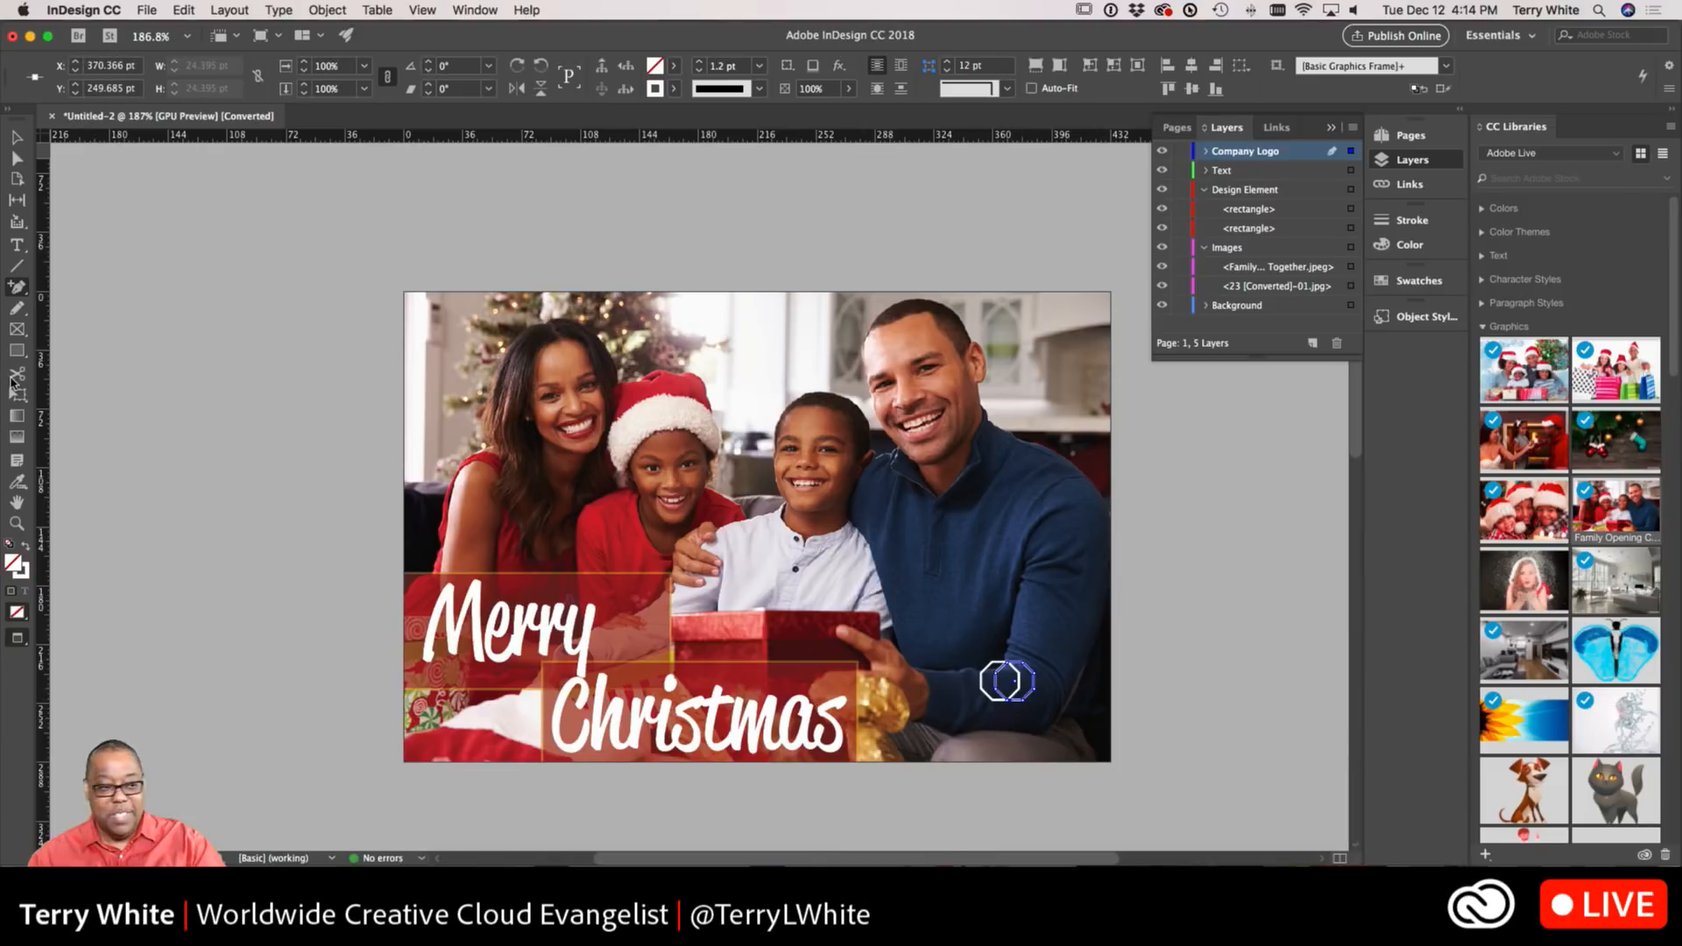
pyautogui.click(16, 137)
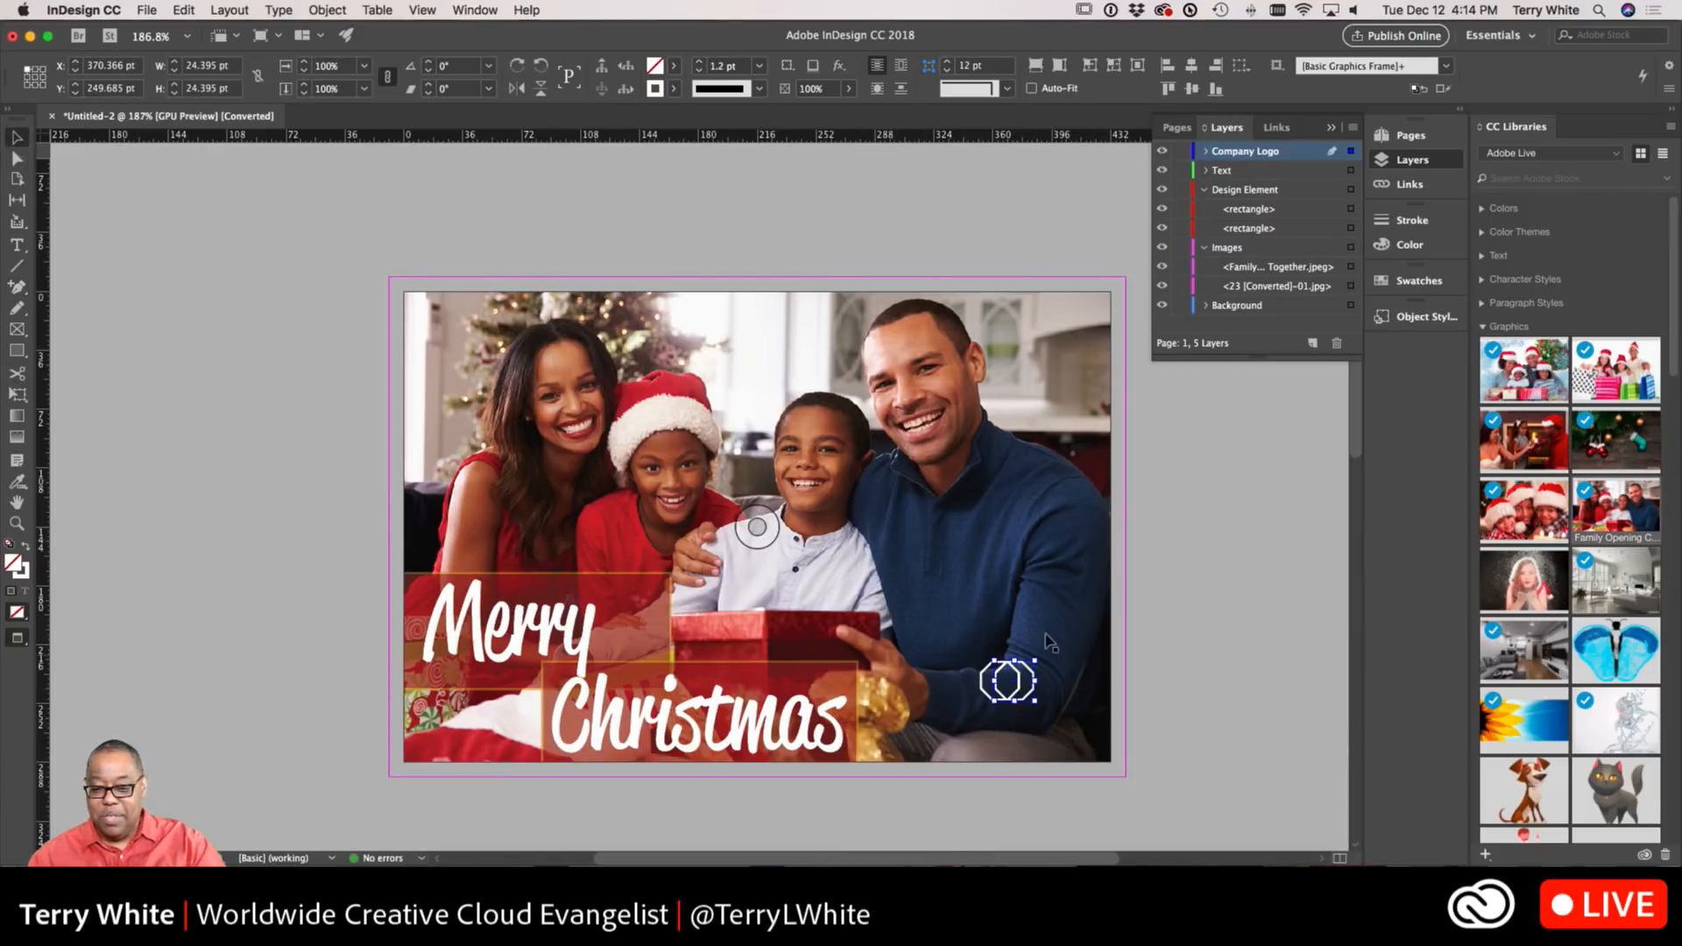
pyautogui.click(1016, 680)
pyautogui.click(1016, 671)
pyautogui.press('Delete')
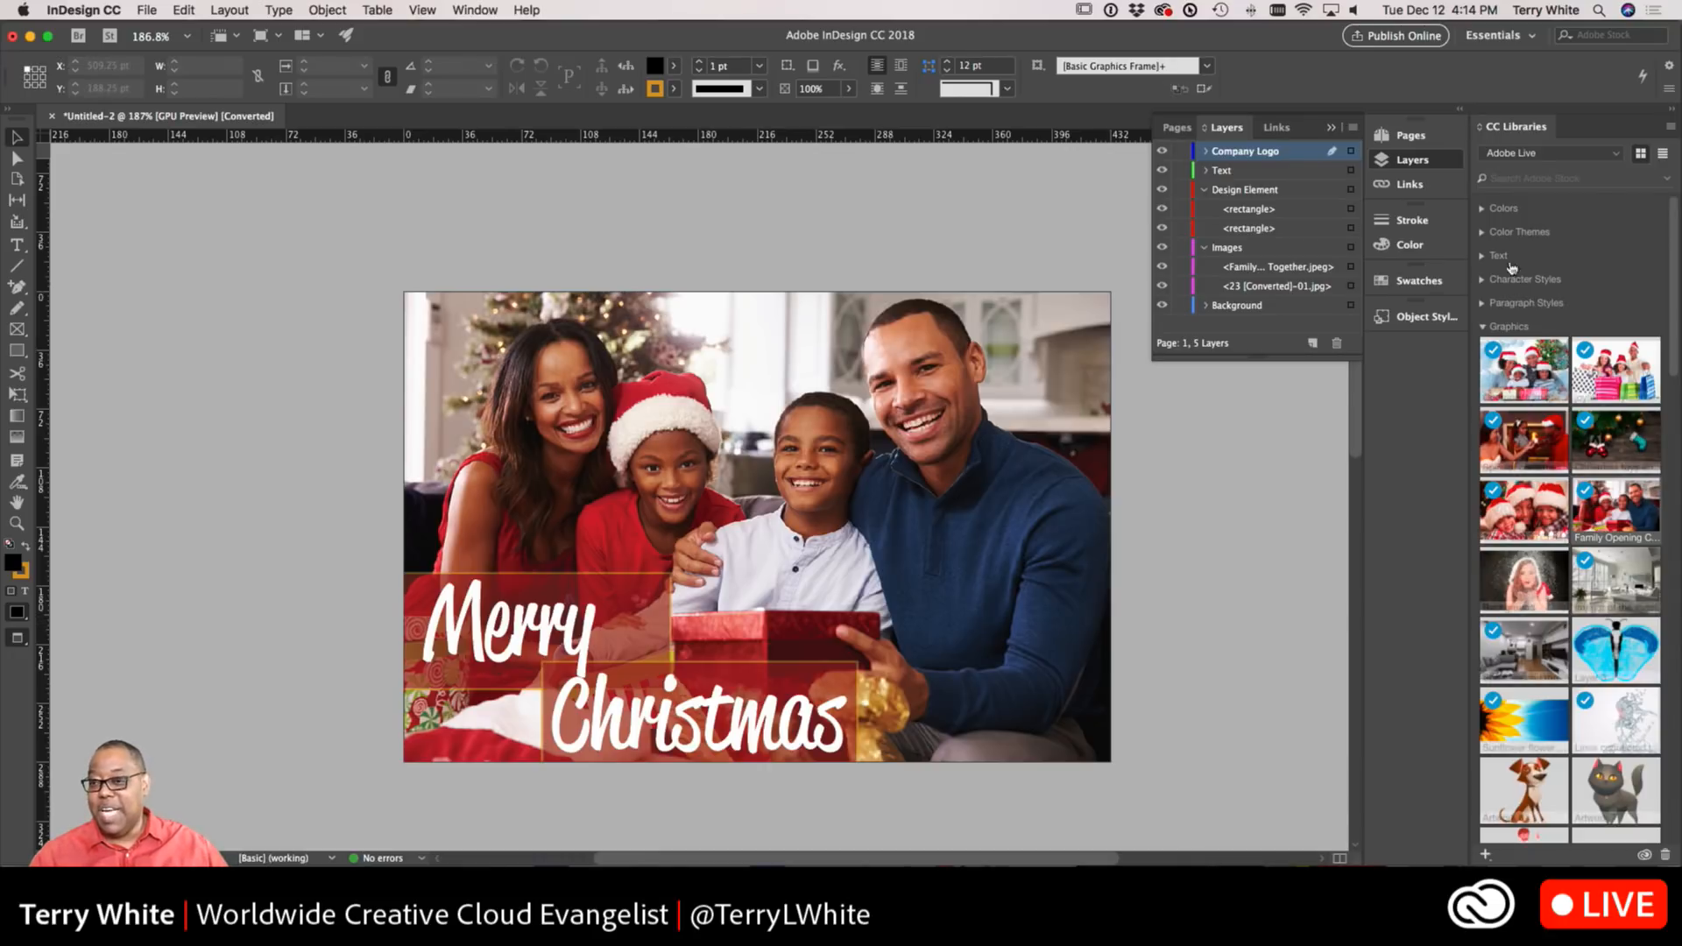
# Switch to the presenter's personal Creative Cloud library, show all its remaining graphics and find the TW Logo
pyautogui.click(1616, 155)
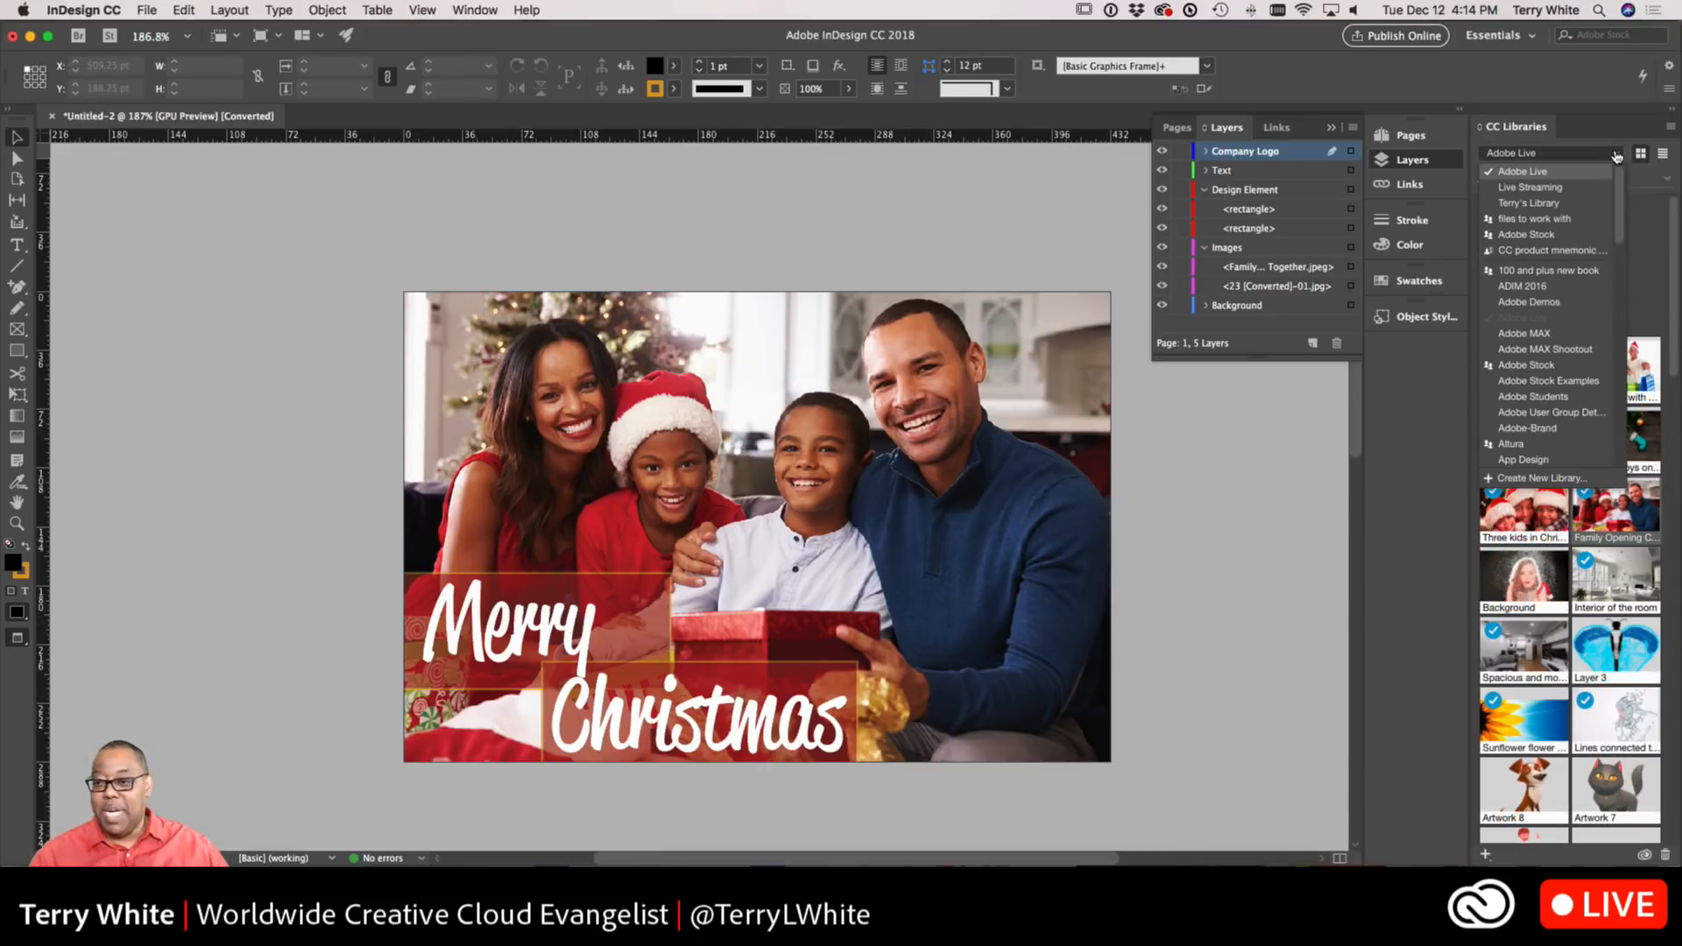
pyautogui.click(1528, 202)
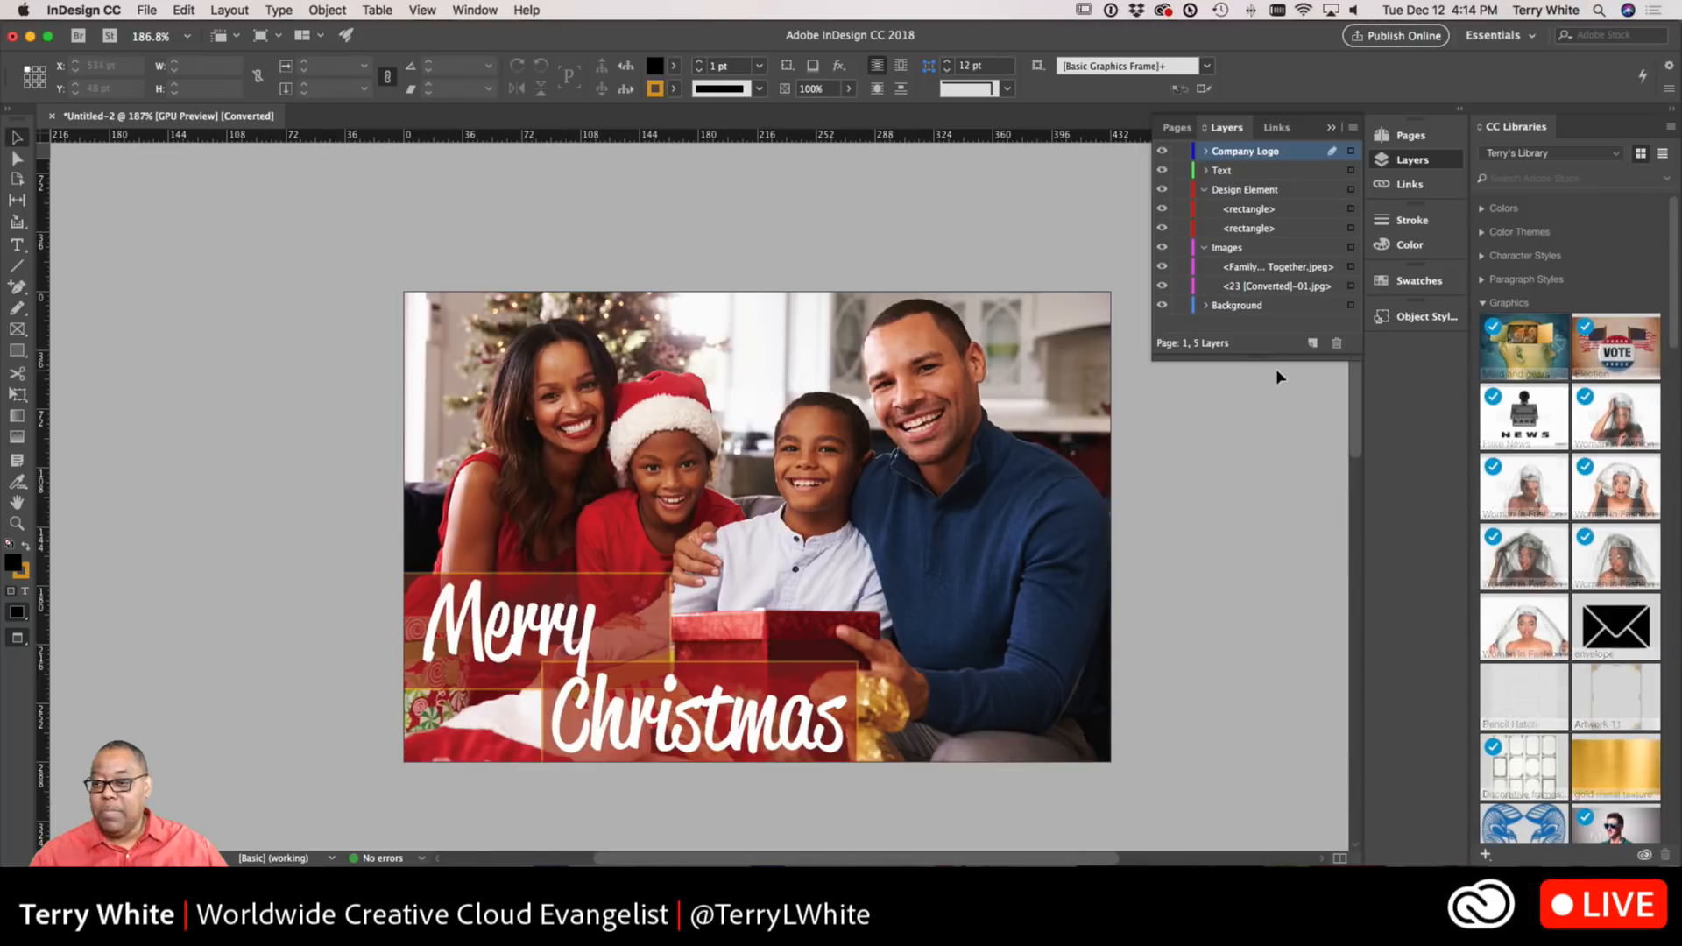
pyautogui.scroll(-3, 1607, 552)
pyautogui.scroll(-10, 1605, 552)
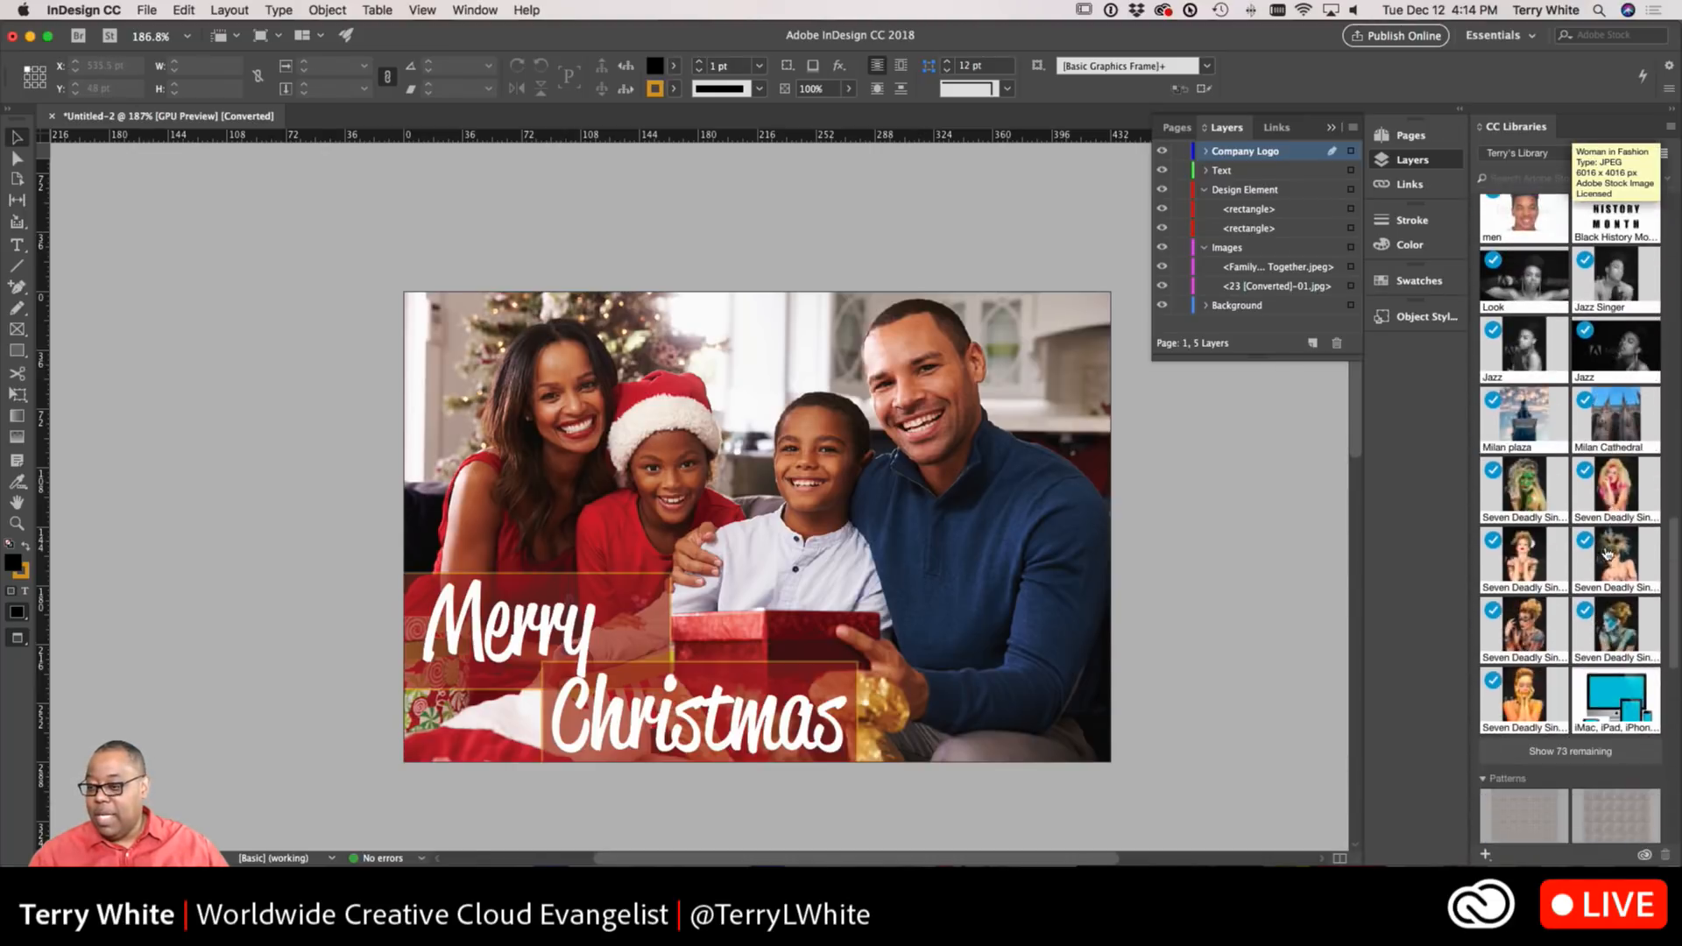
pyautogui.scroll(3, 1541, 355)
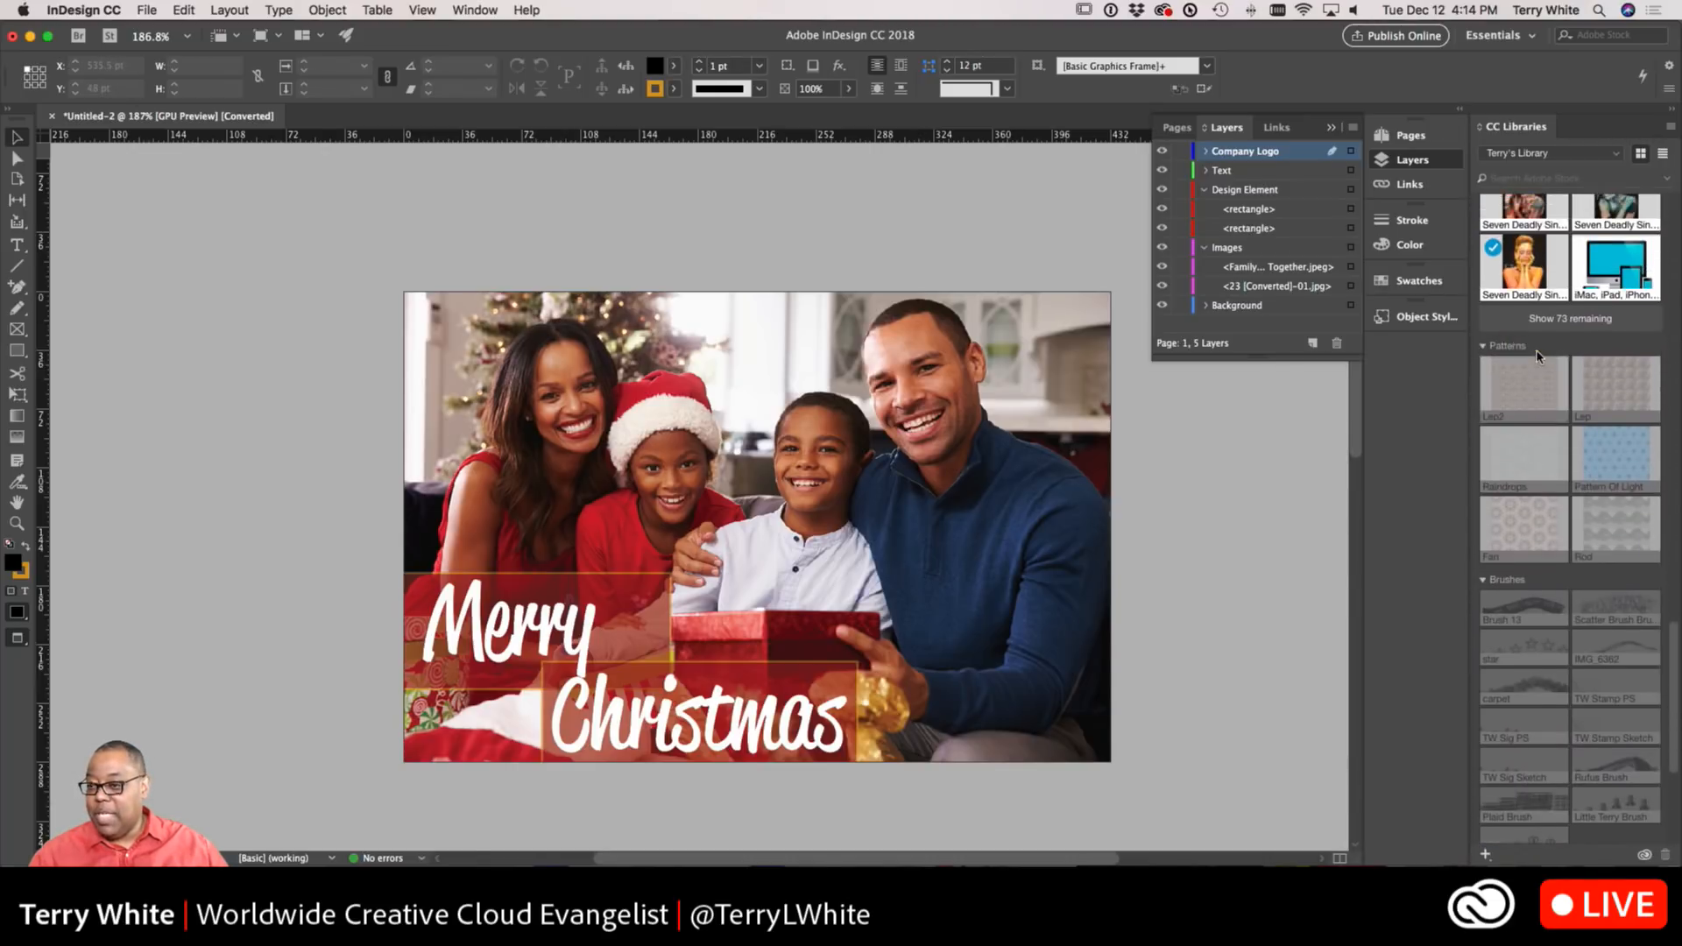
pyautogui.click(1566, 320)
pyautogui.scroll(-10, 1559, 435)
pyautogui.scroll(-10, 1559, 433)
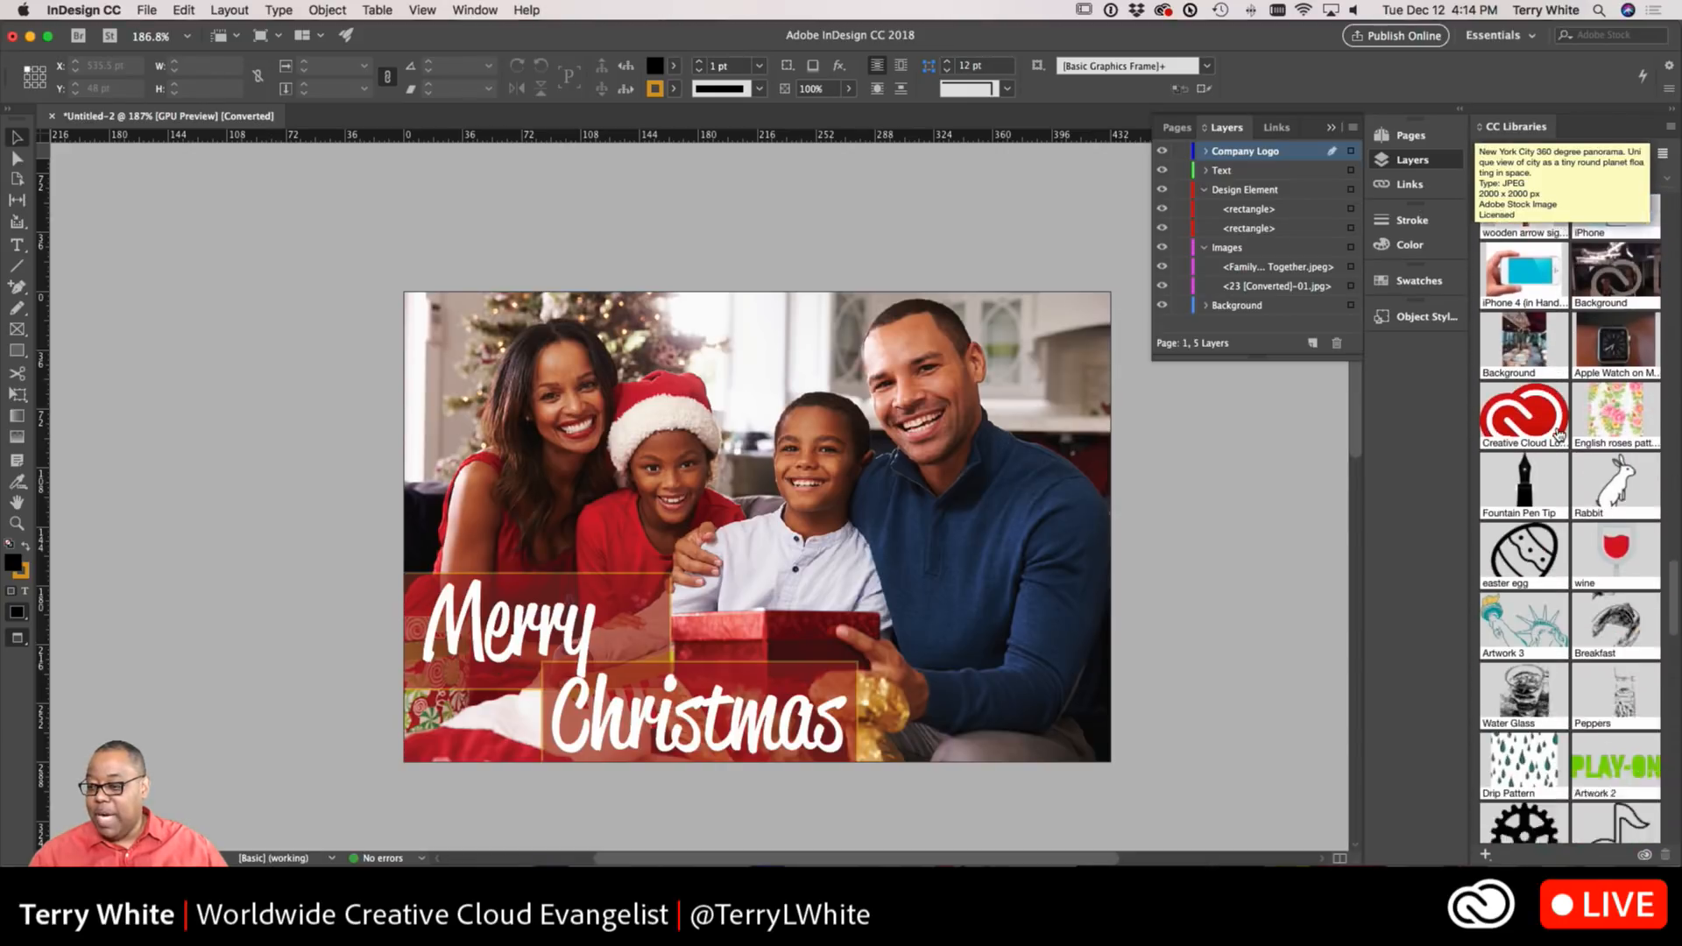
pyautogui.scroll(-5, 1558, 434)
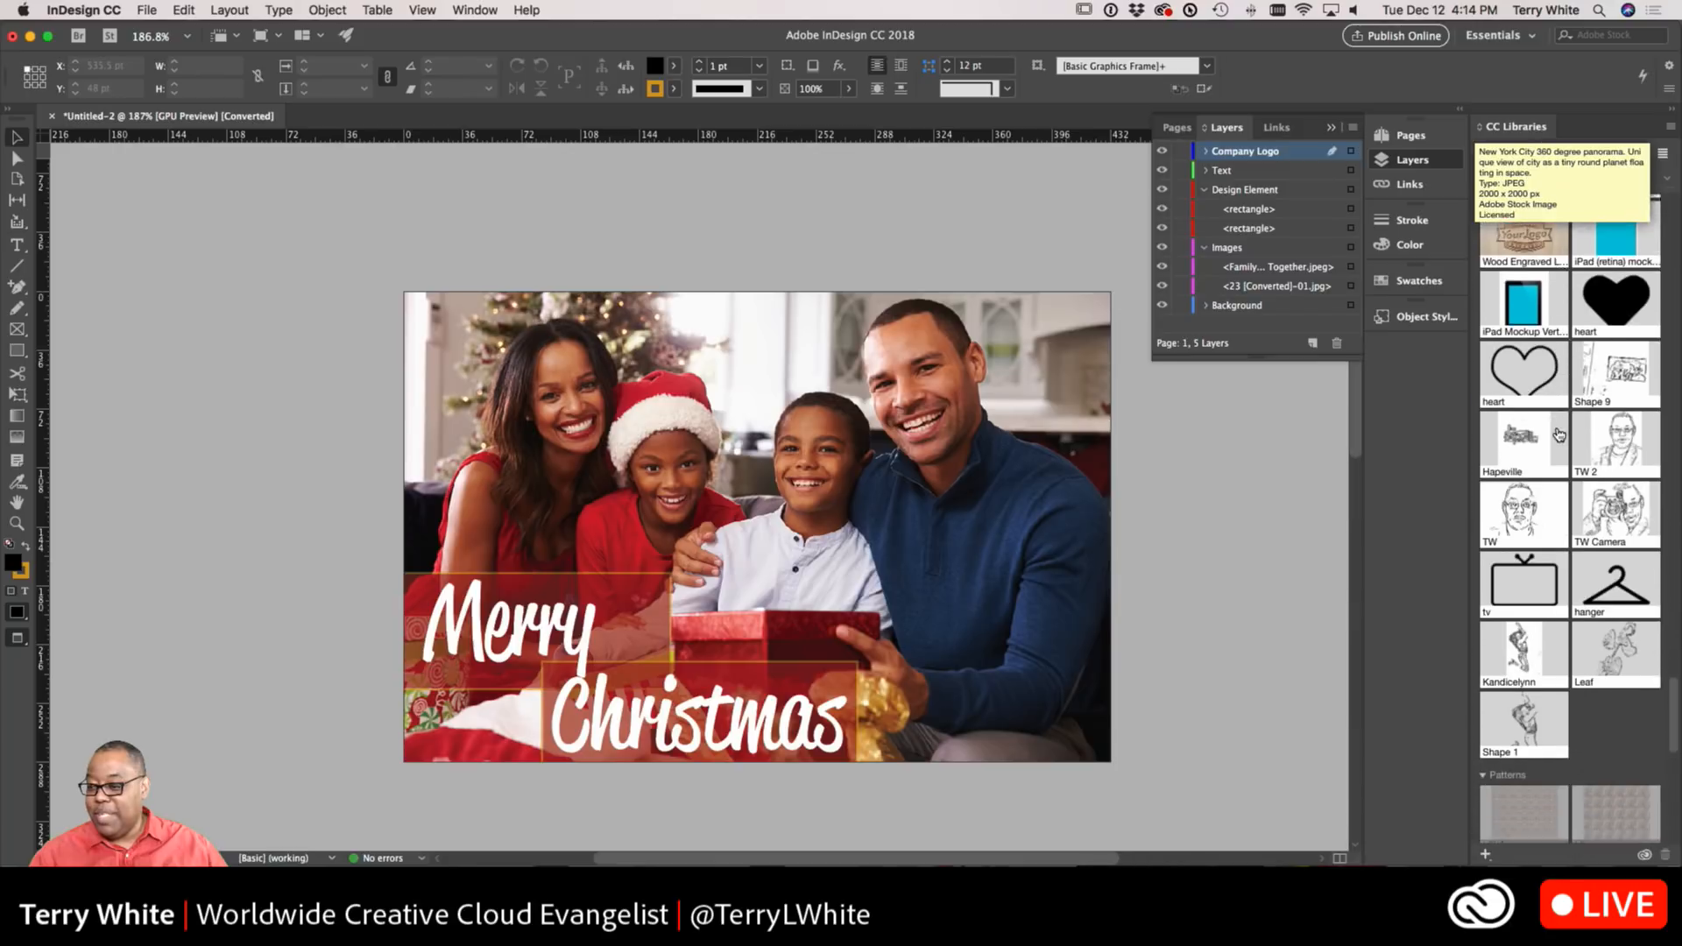
pyautogui.scroll(6, 1558, 434)
pyautogui.scroll(3, 1558, 433)
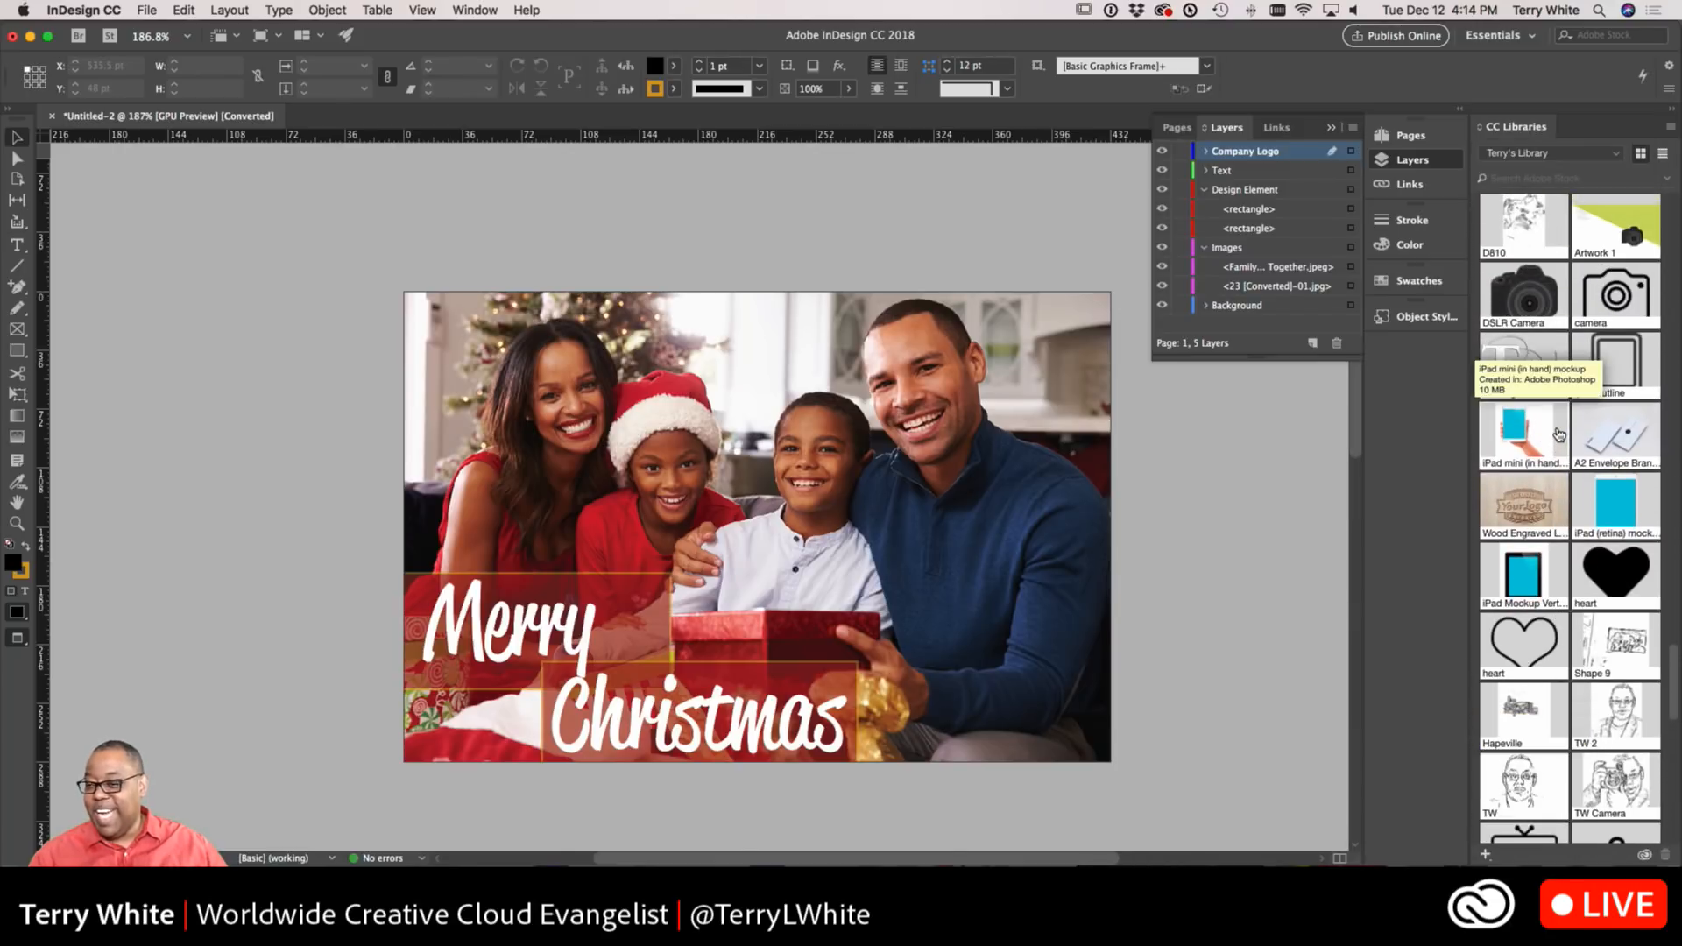
# Place the TW Logo on the Company Logo layer, scale it to about 42 x 29 pt and position it in the photo's lower right corner
pyautogui.moveTo(1558, 433); pyautogui.dragTo(946, 644)
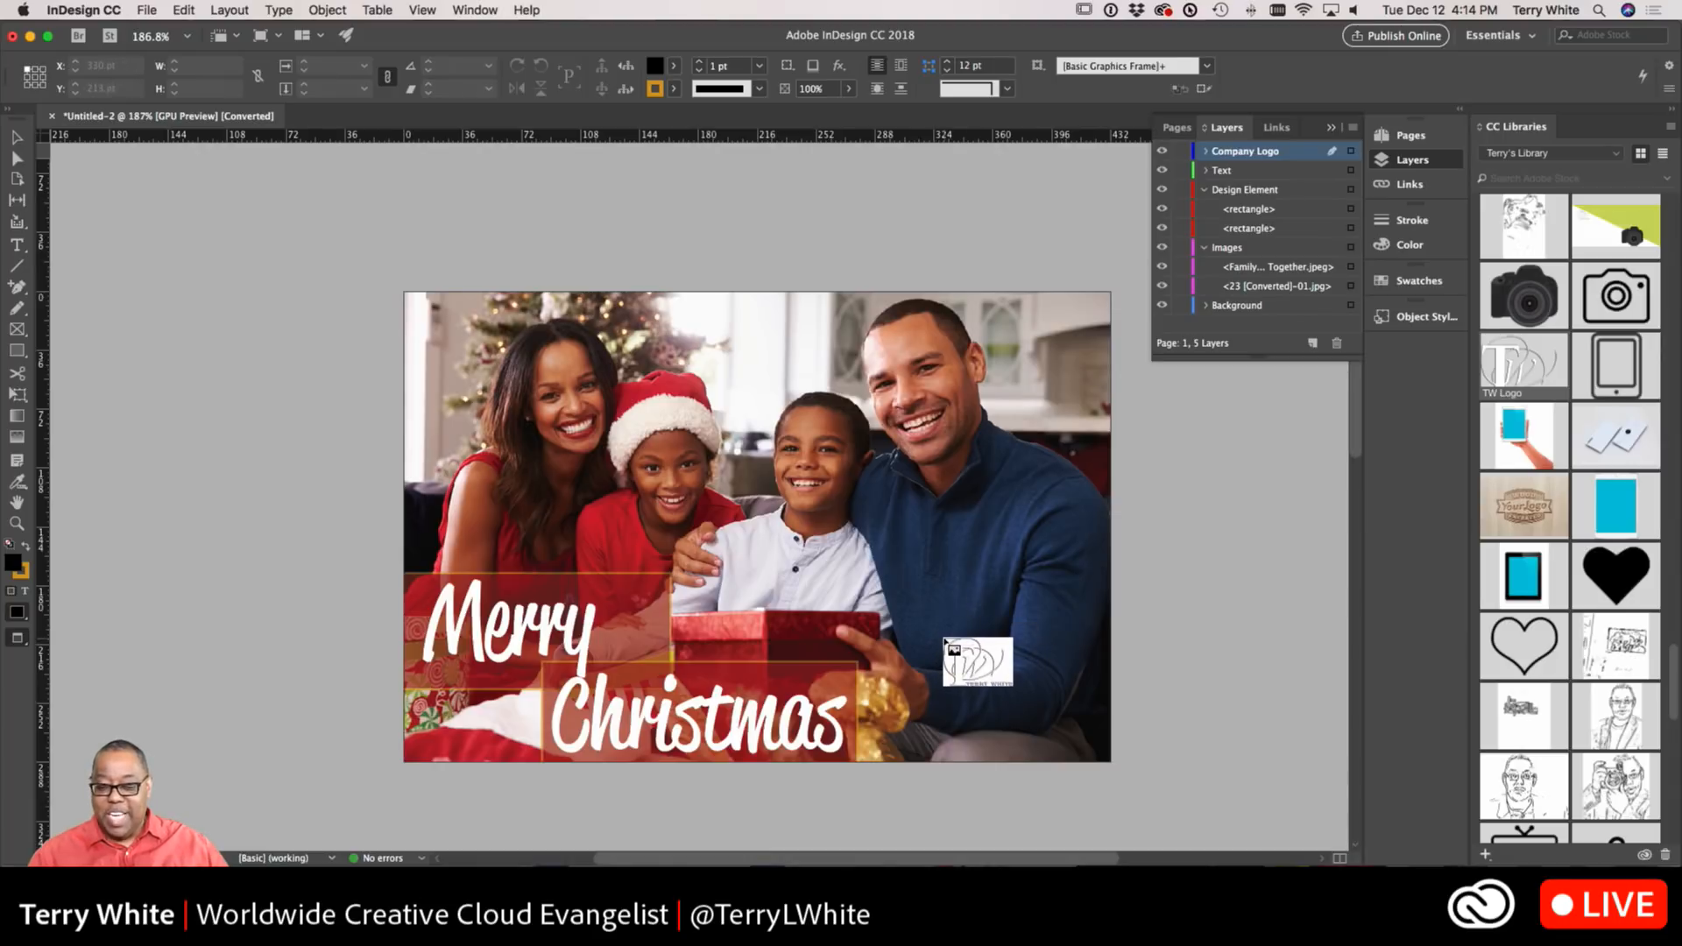
pyautogui.moveTo(942, 629); pyautogui.dragTo(1058, 720)
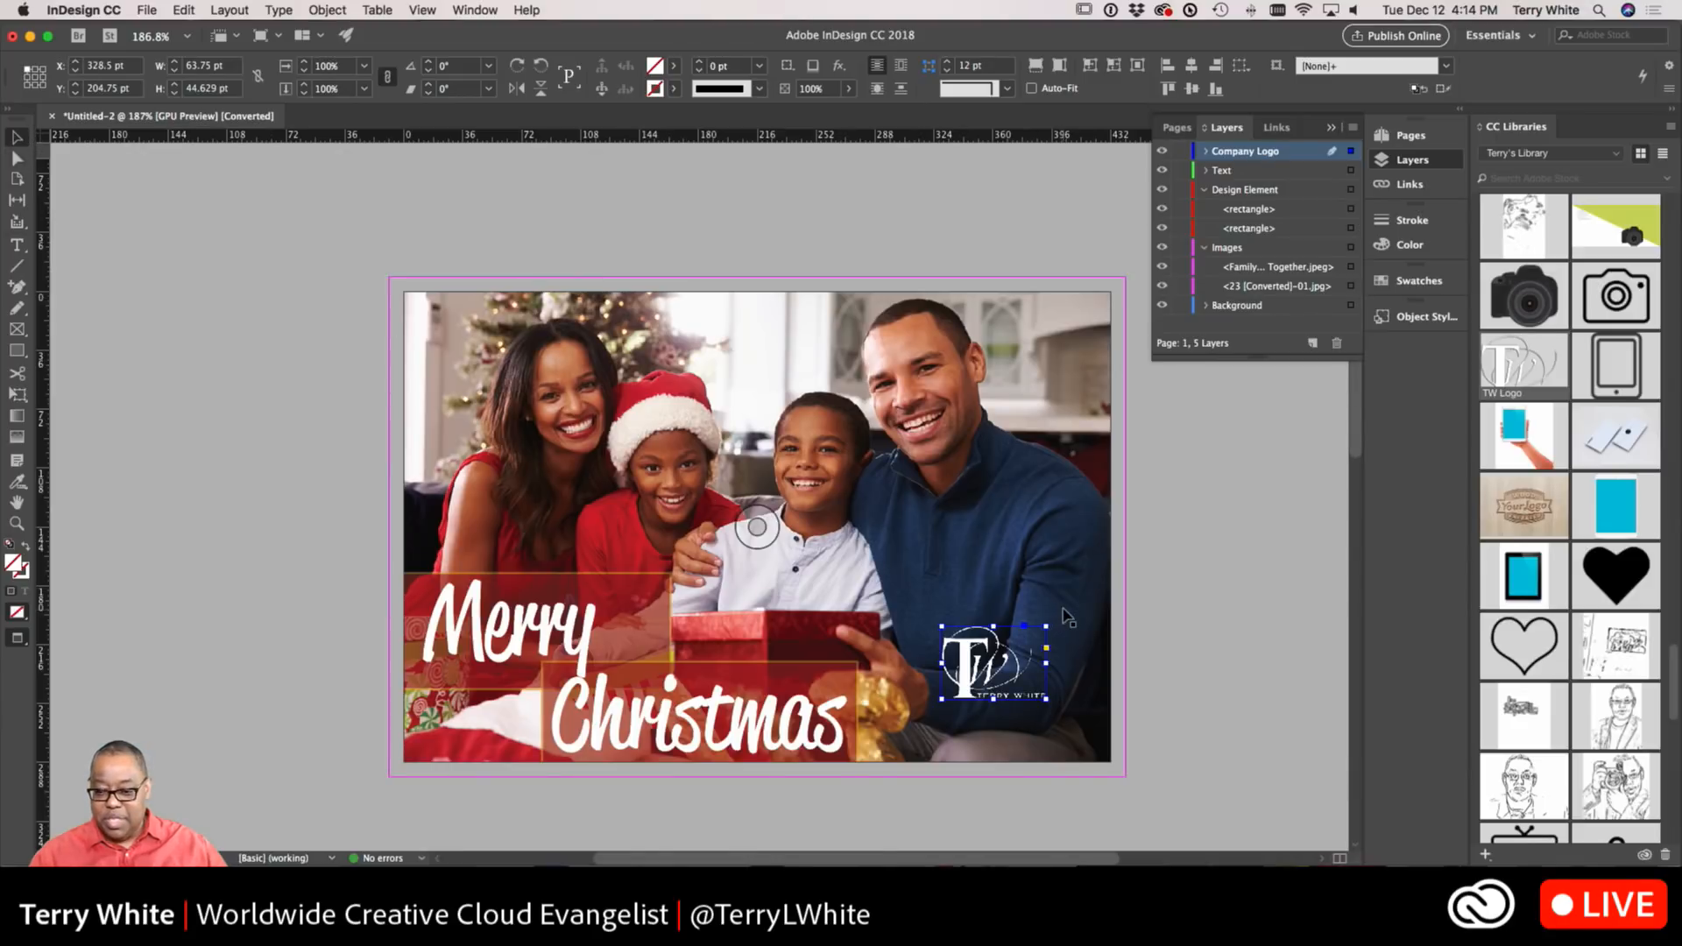
pyautogui.moveTo(1049, 625); pyautogui.dragTo(1067, 724)
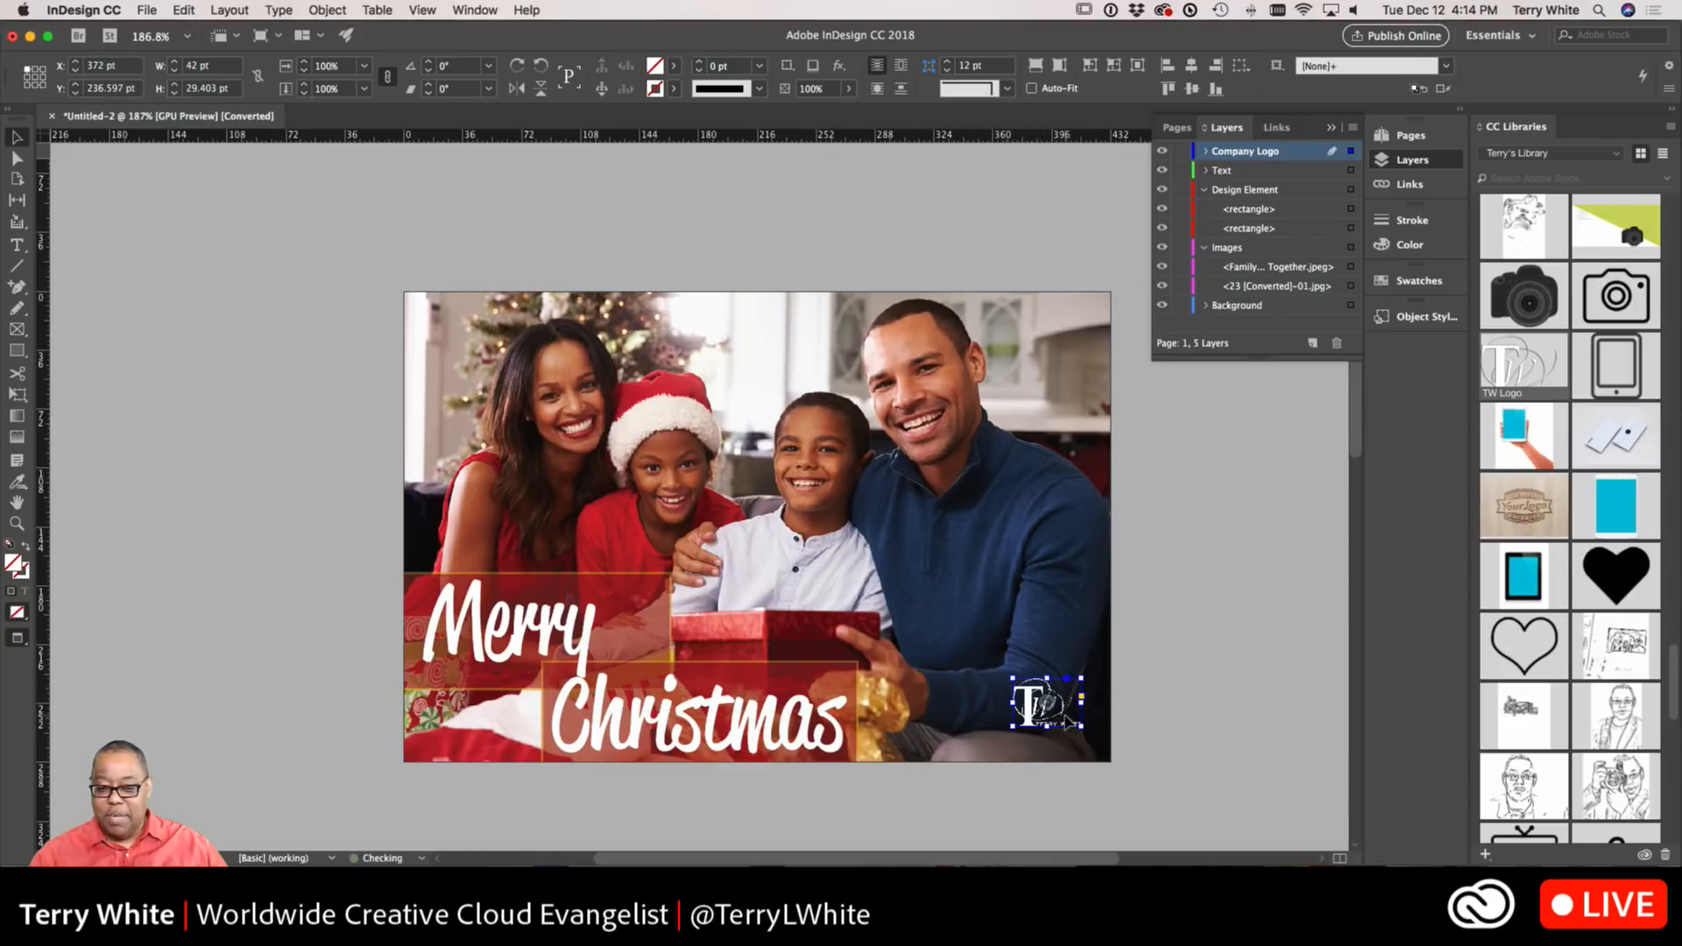
pyautogui.click(1163, 580)
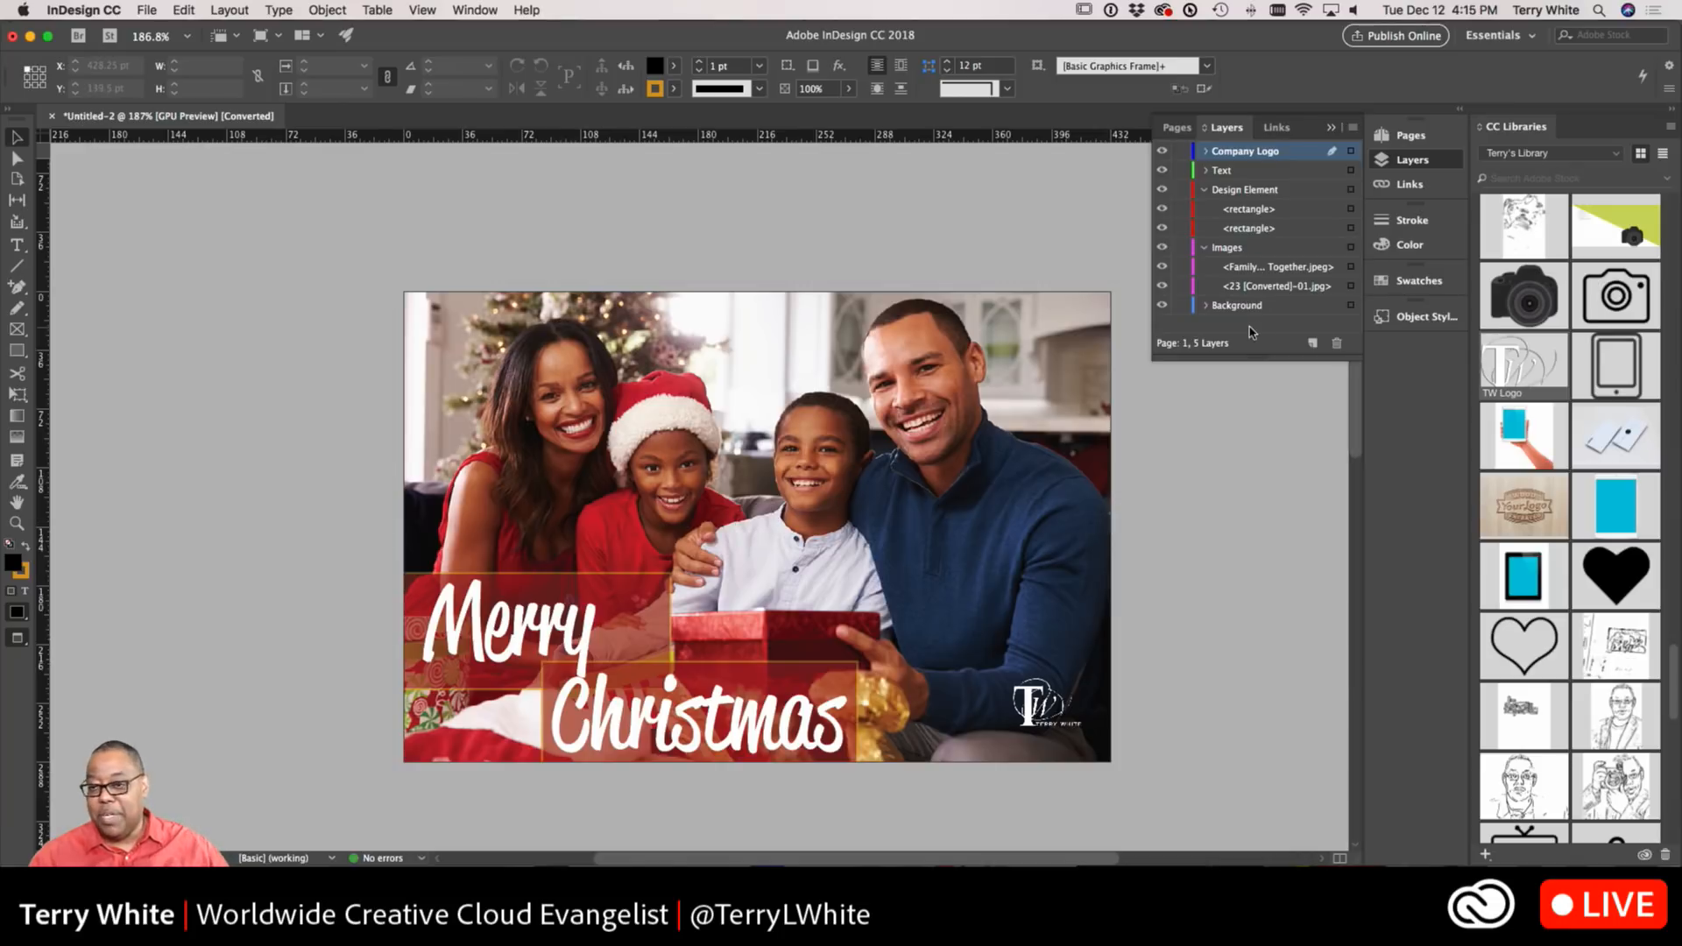
# Collapse the layer list and examine the postcard's About Company page, returning to the front page
pyautogui.click(1329, 129)
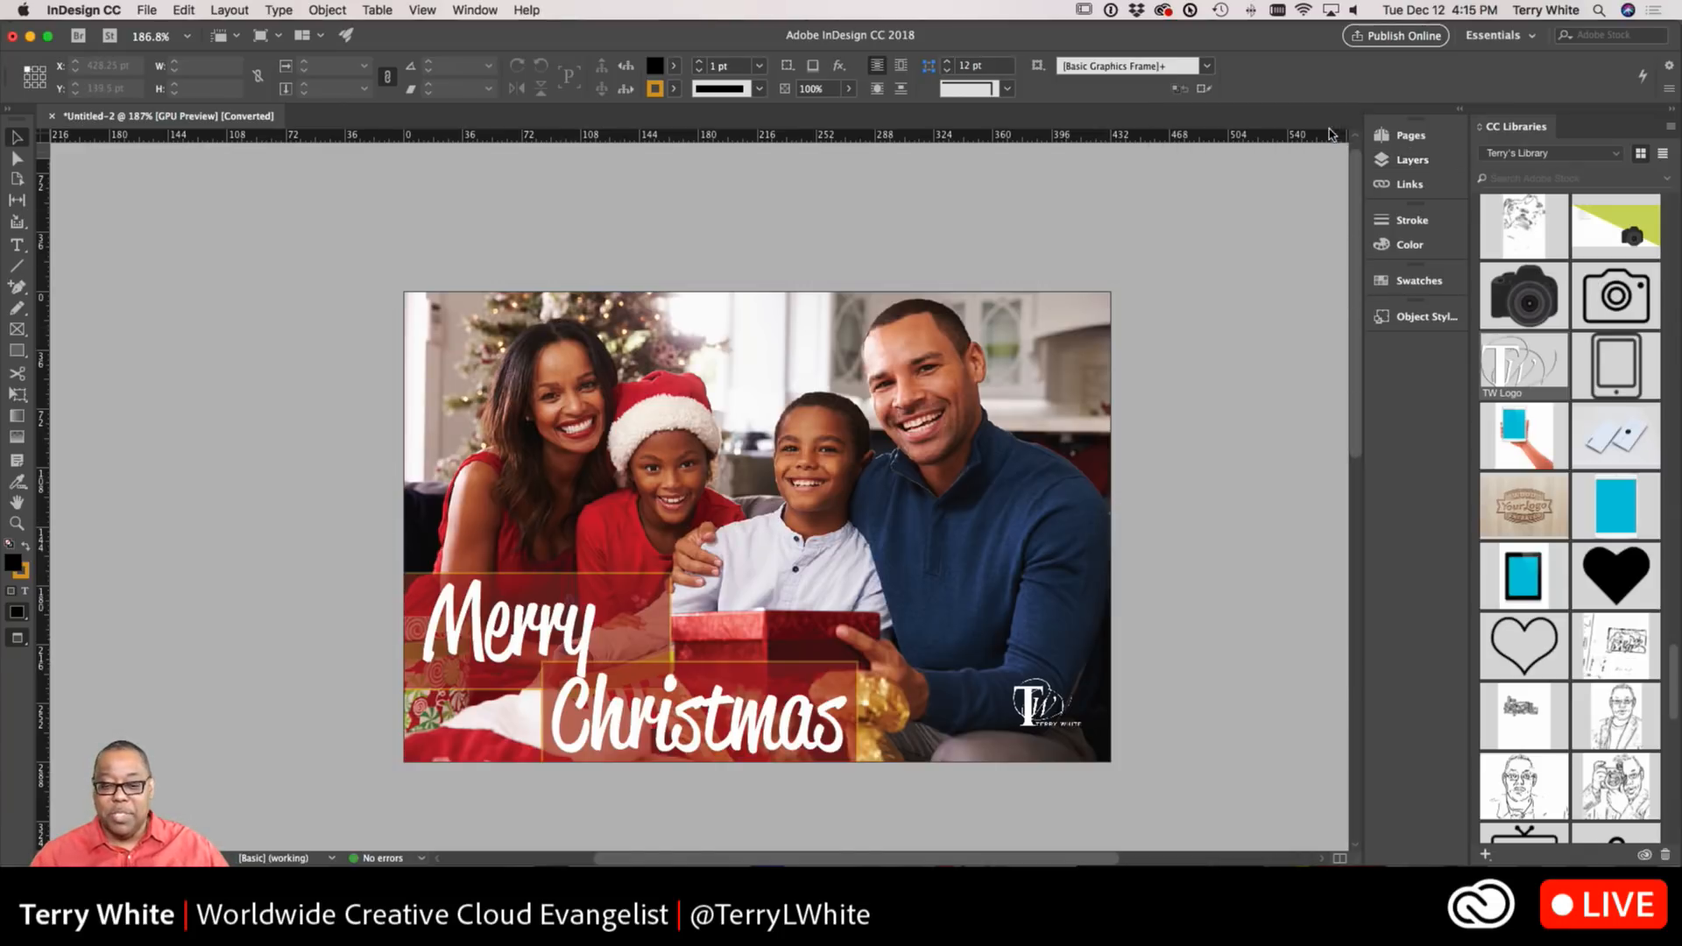
pyautogui.scroll(-10, 1217, 456)
pyautogui.scroll(-3, 1219, 458)
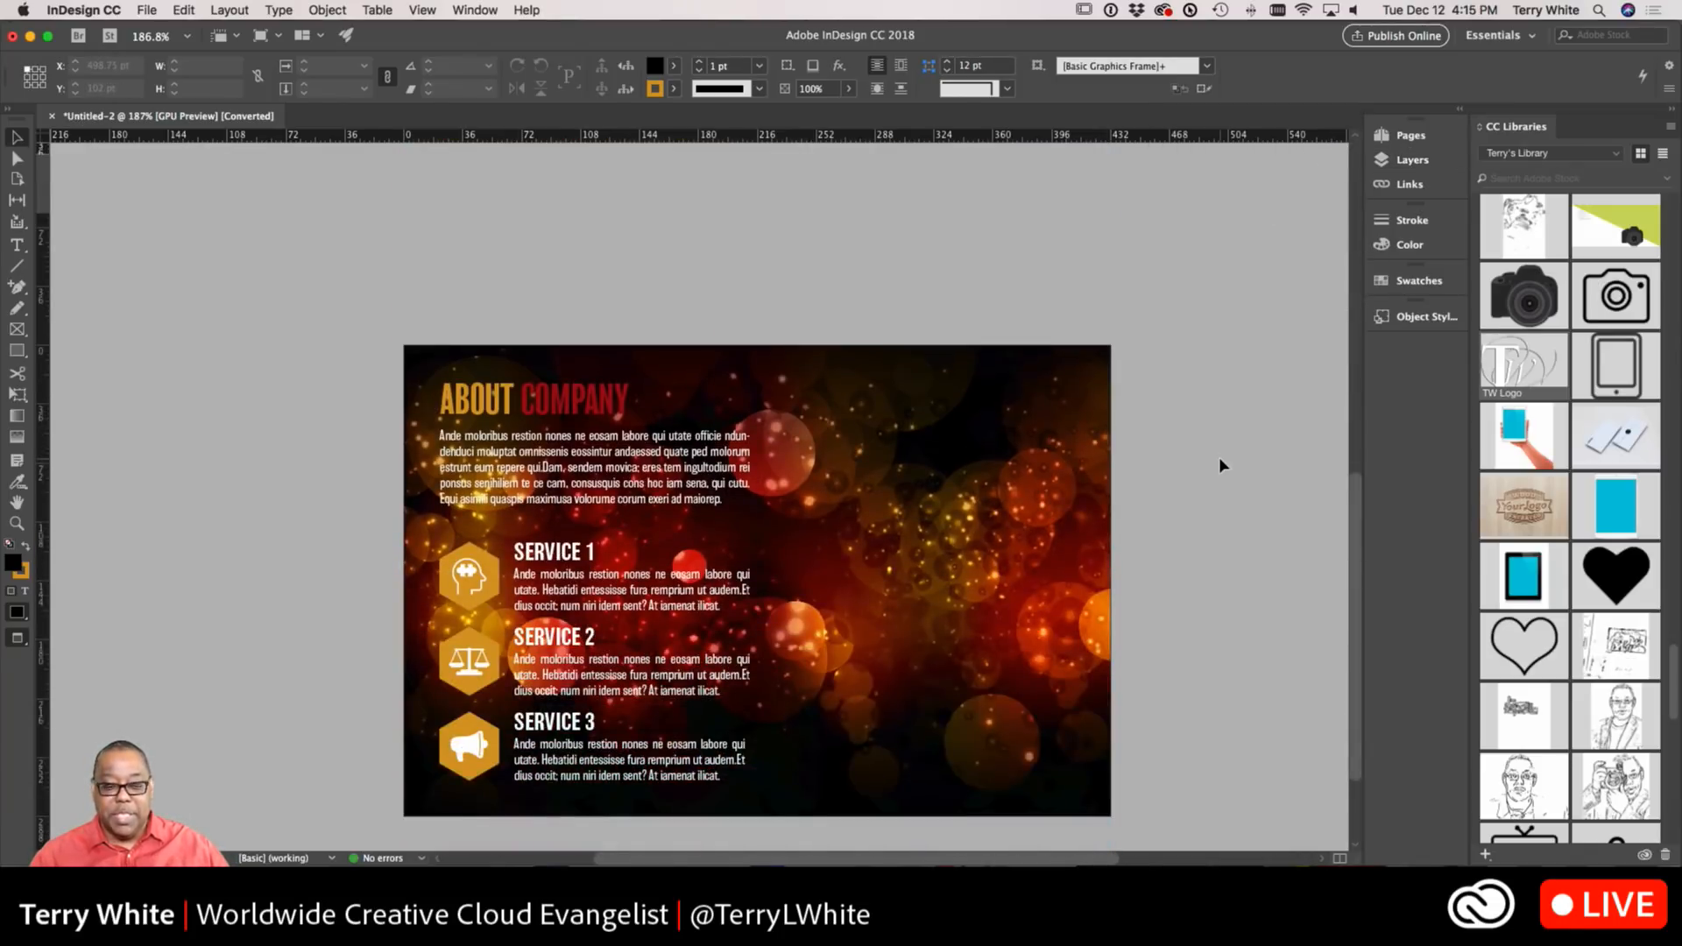
pyautogui.scroll(9, 1219, 458)
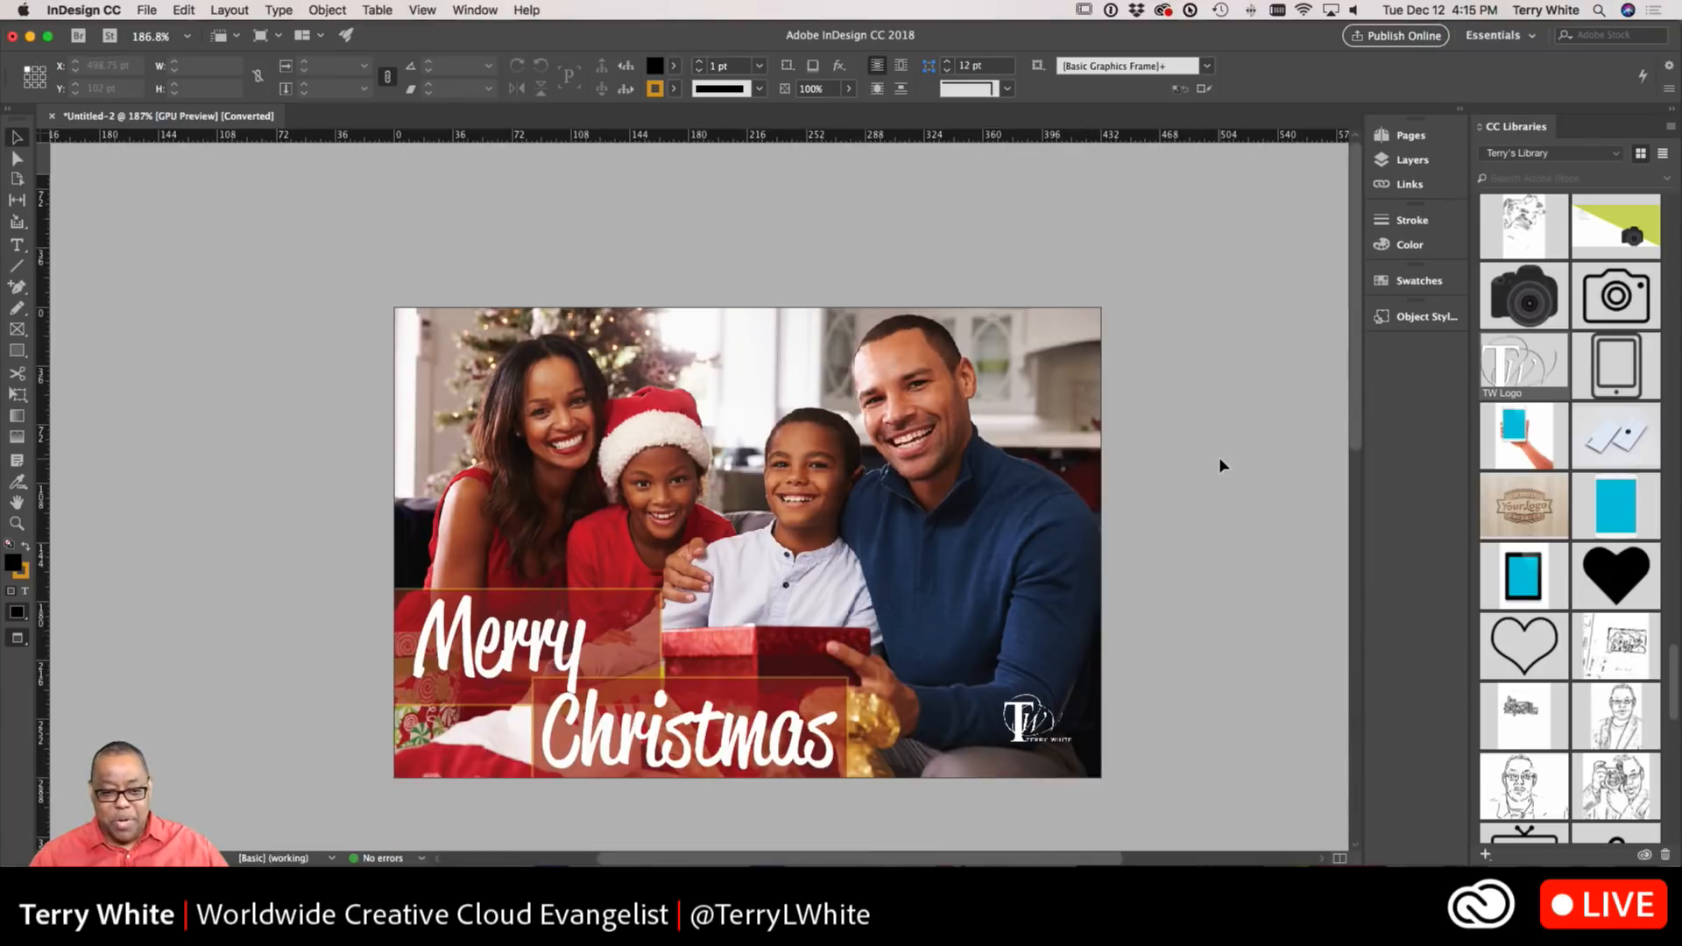
pyautogui.hscroll(1, 1223, 466)
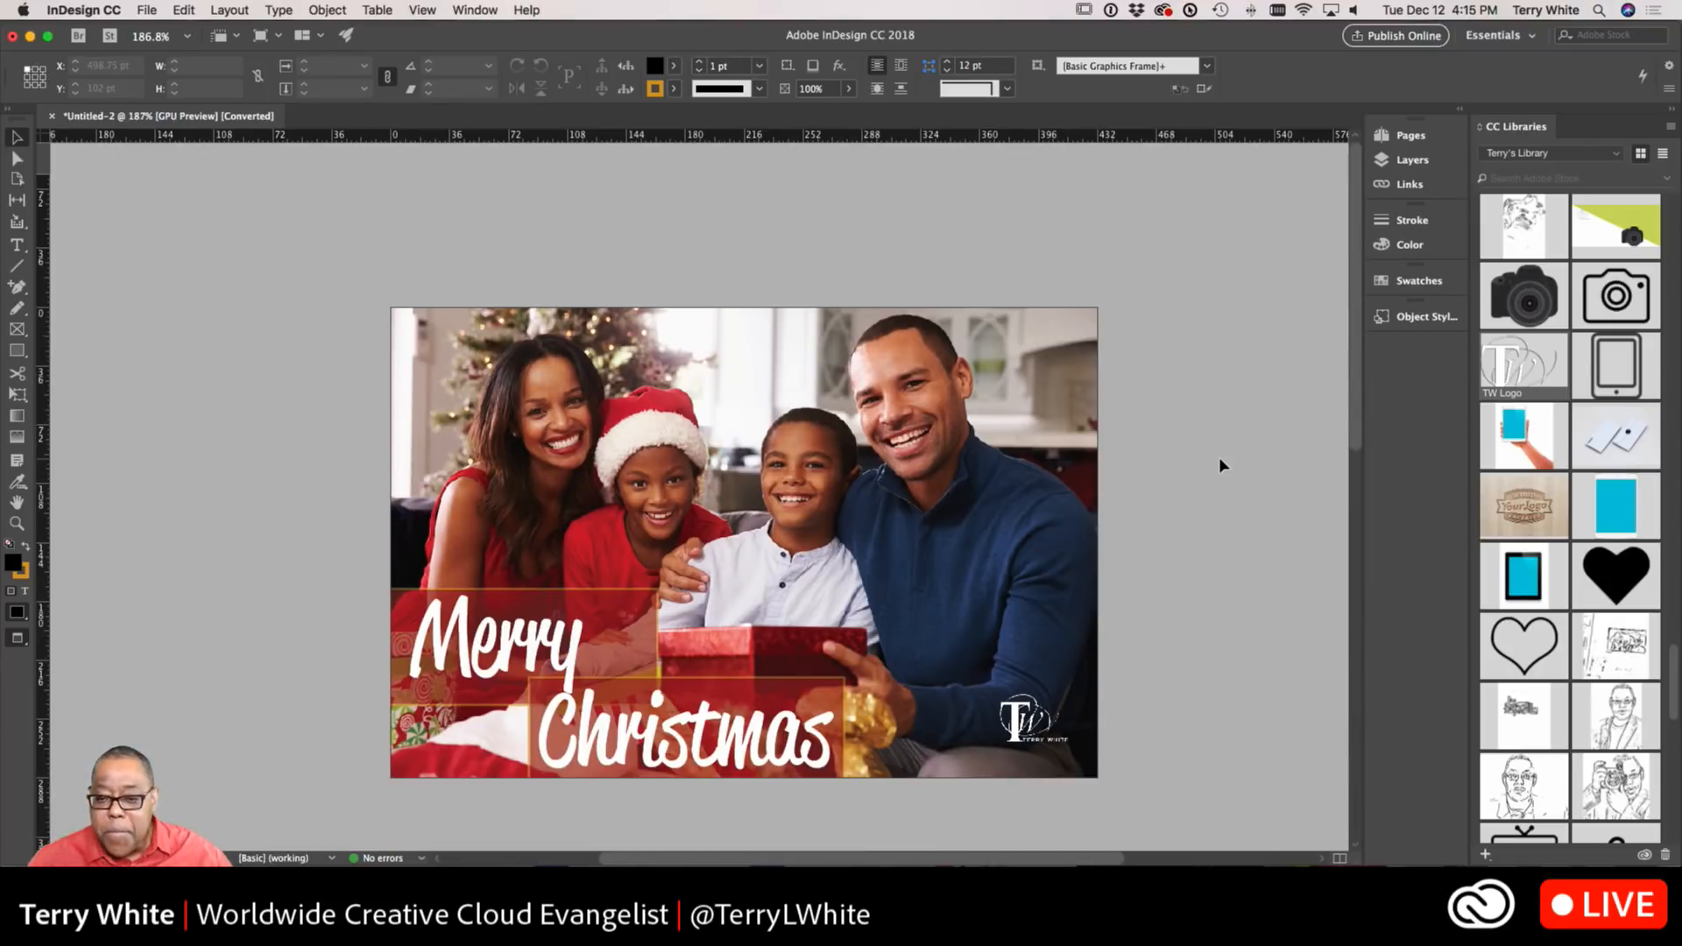
# Show the Adobe Live library and open the front page's family photo in Photoshop with Edit Original
pyautogui.scroll(-3, 1223, 466)
pyautogui.scroll(2, 1223, 466)
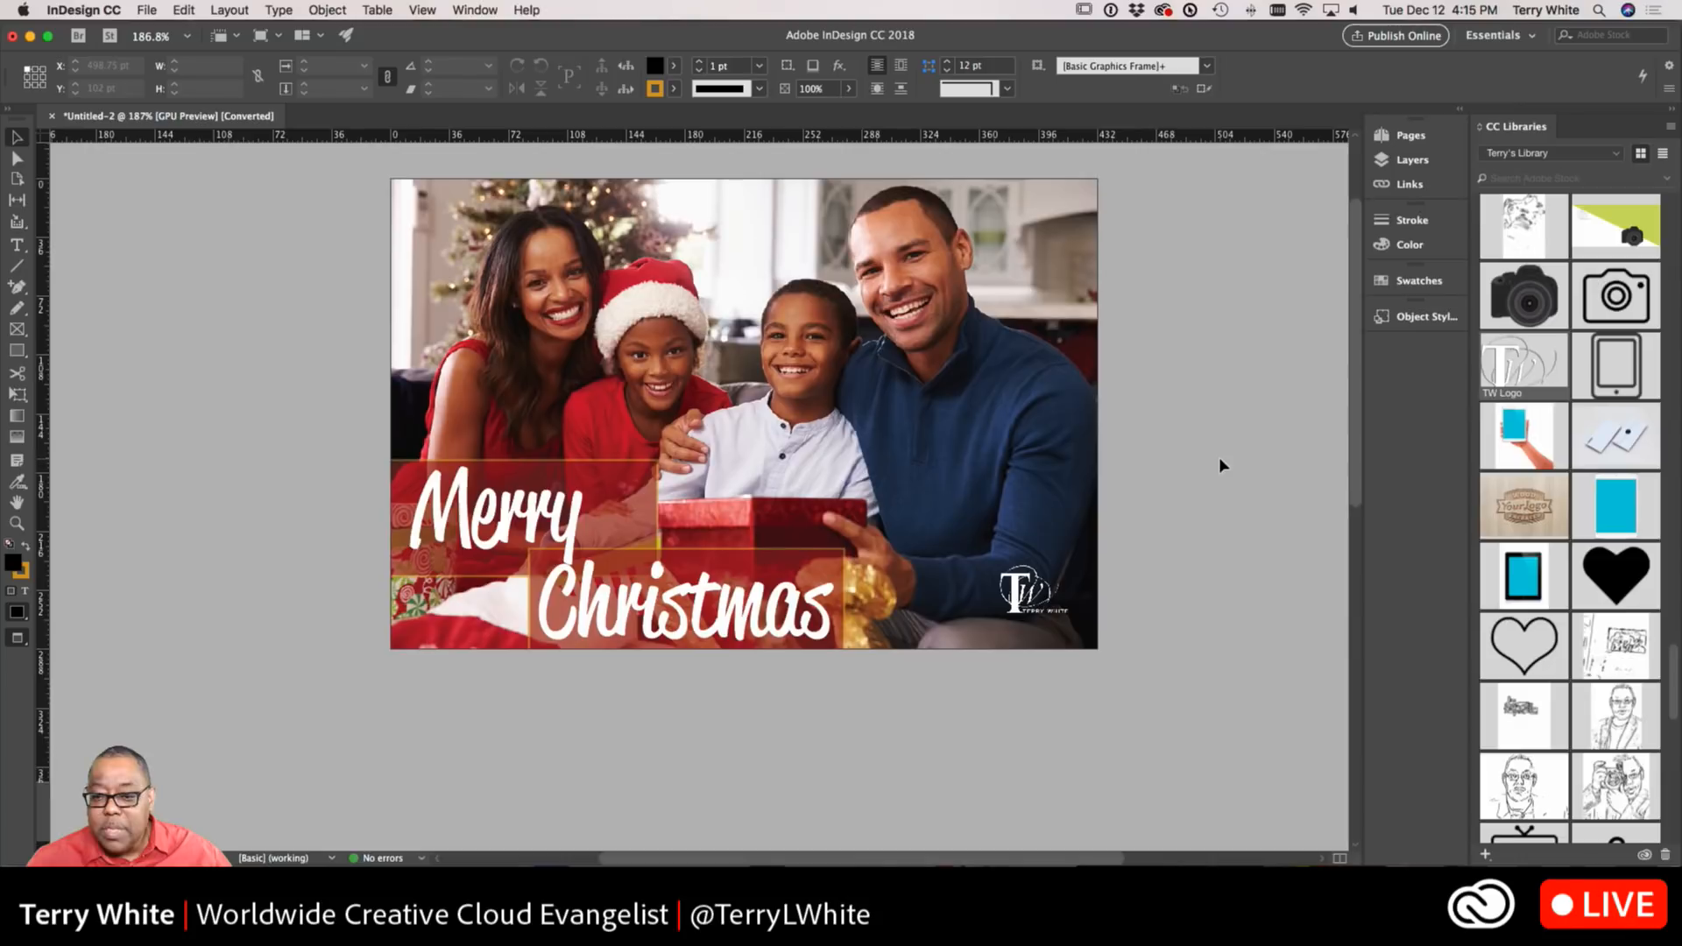
pyautogui.scroll(2, 1223, 466)
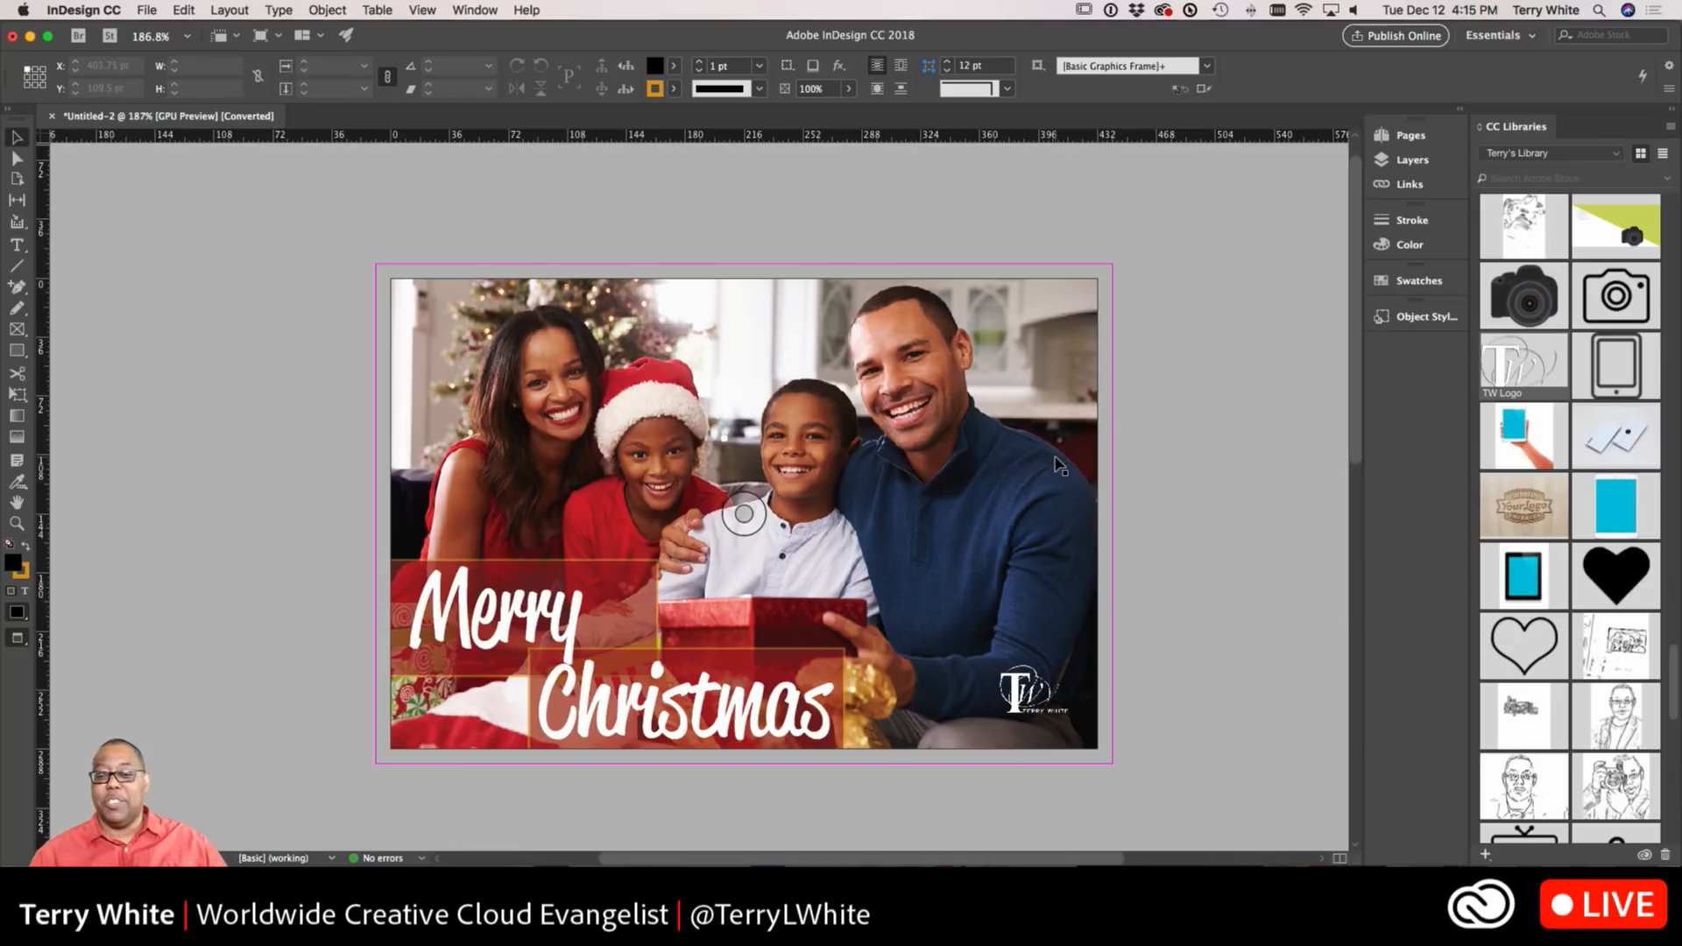
pyautogui.click(1003, 493)
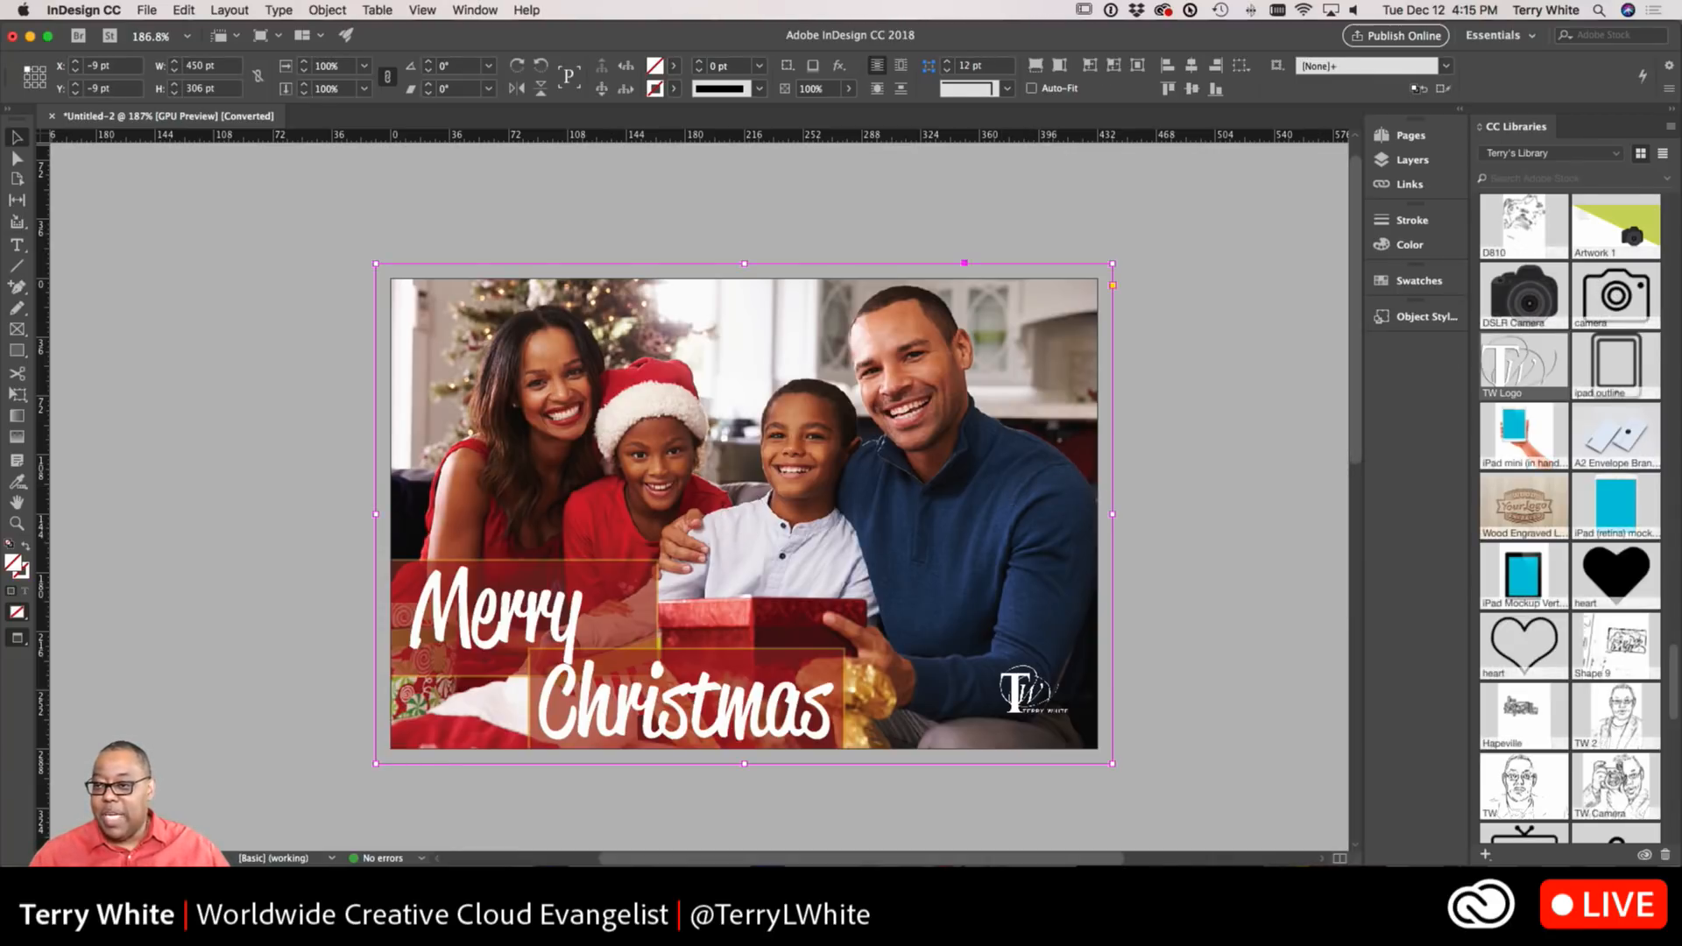
pyautogui.click(1615, 154)
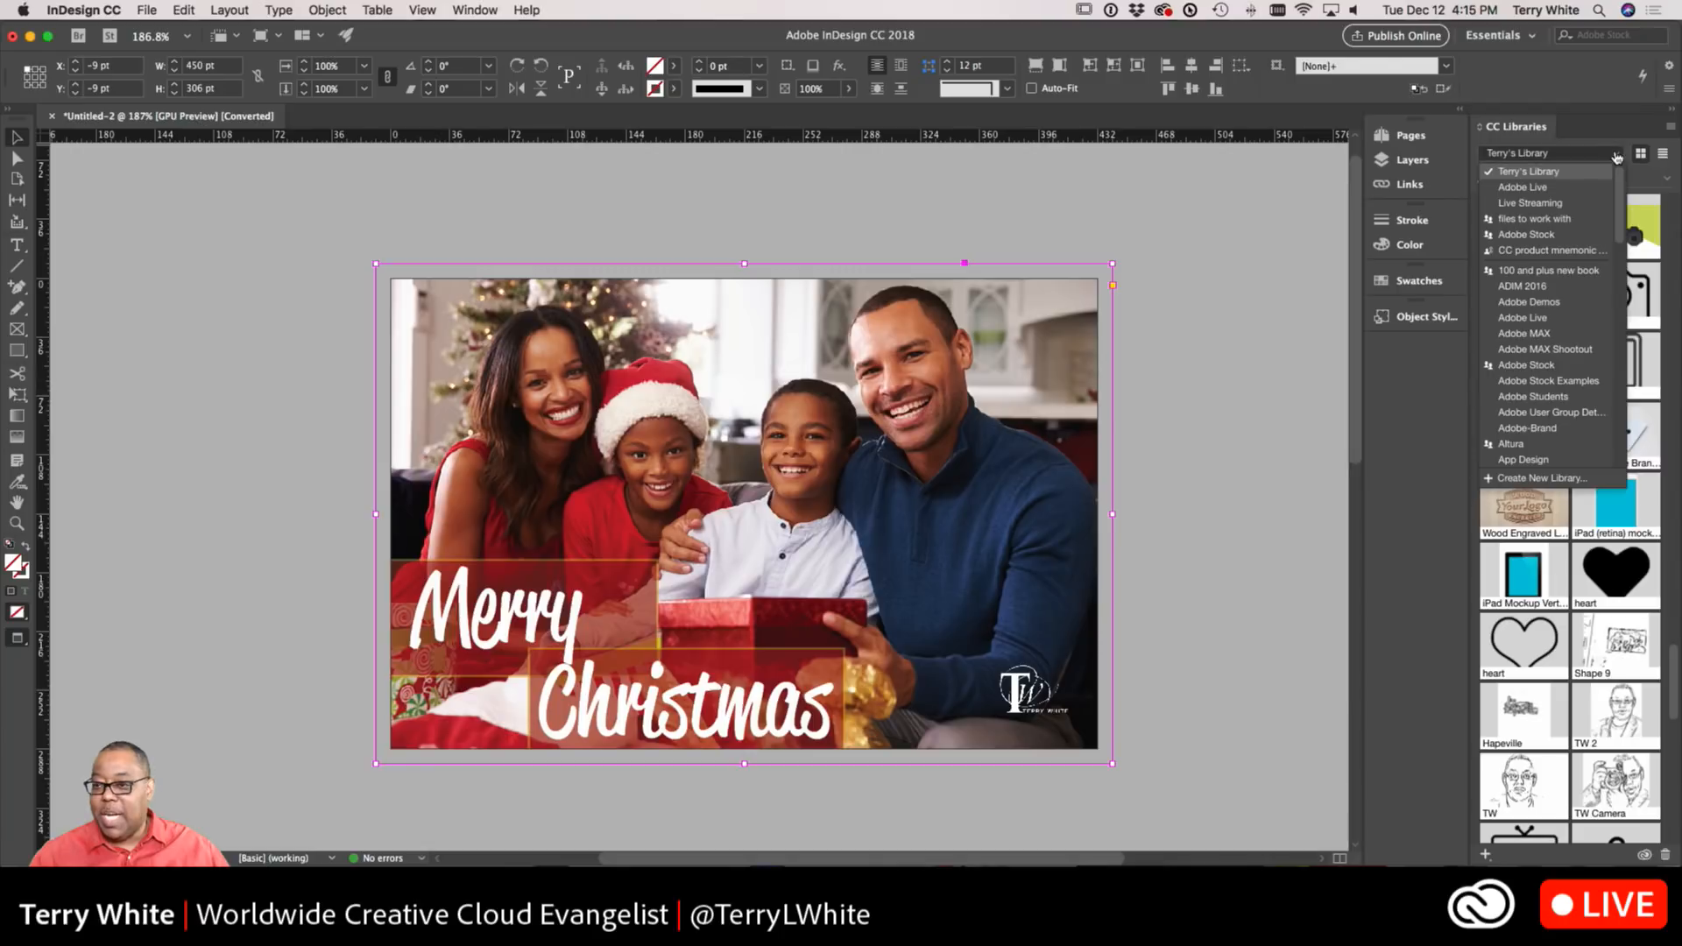
pyautogui.click(1544, 188)
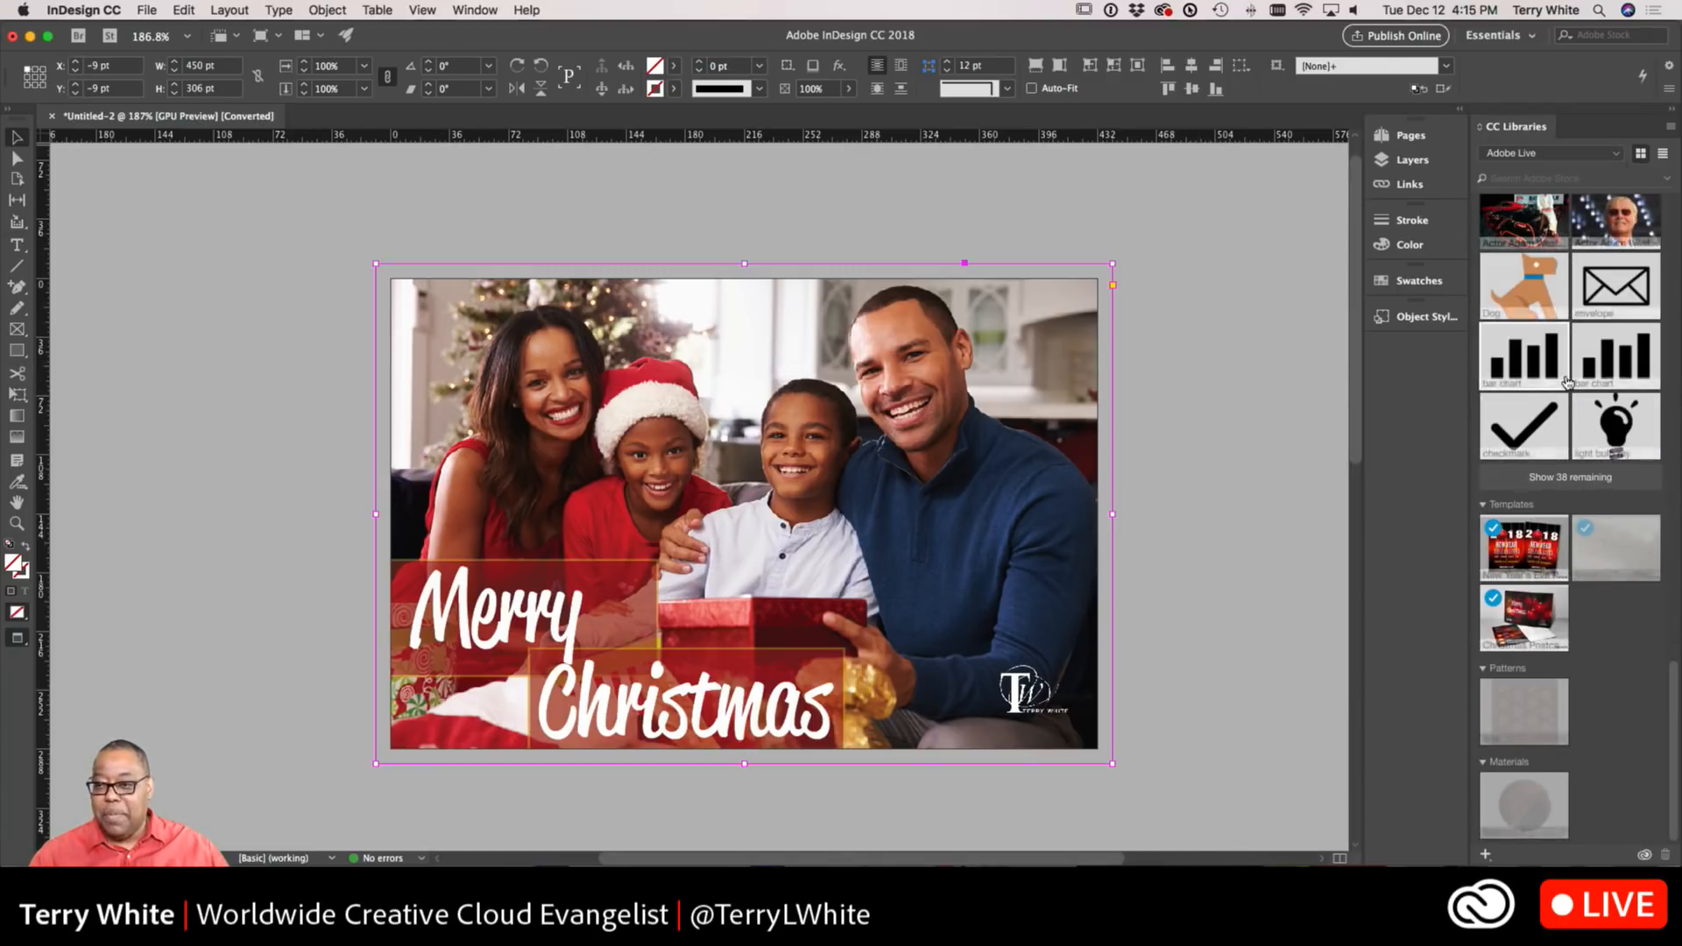
pyautogui.rightClick(1044, 397)
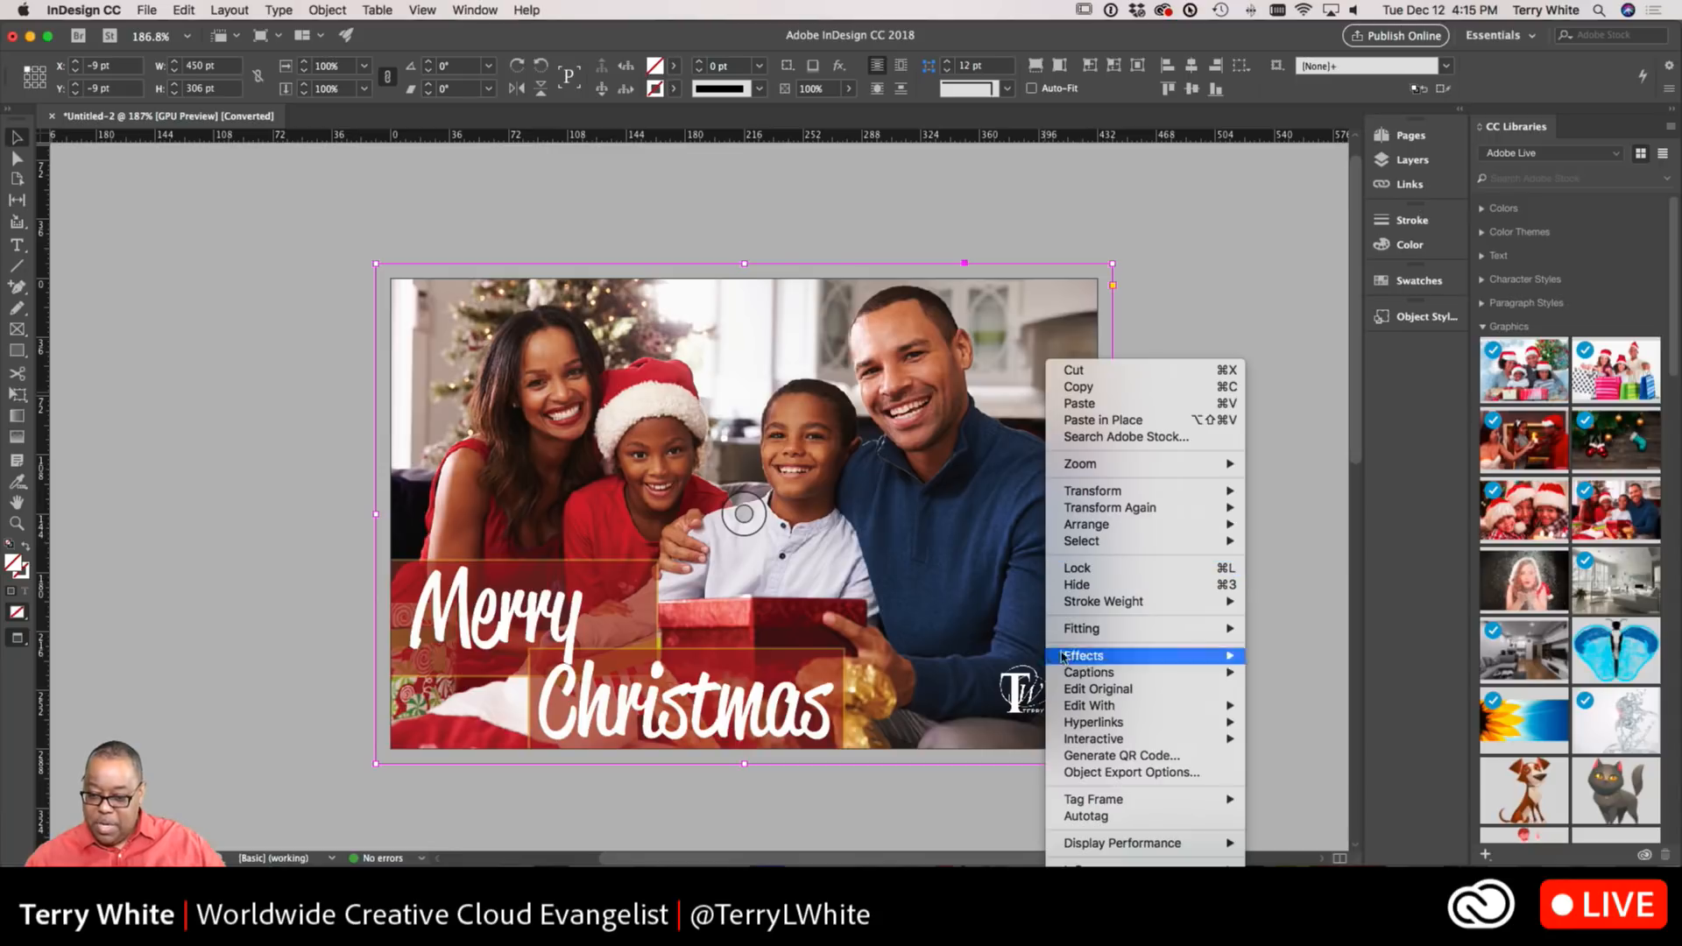
pyautogui.click(1077, 691)
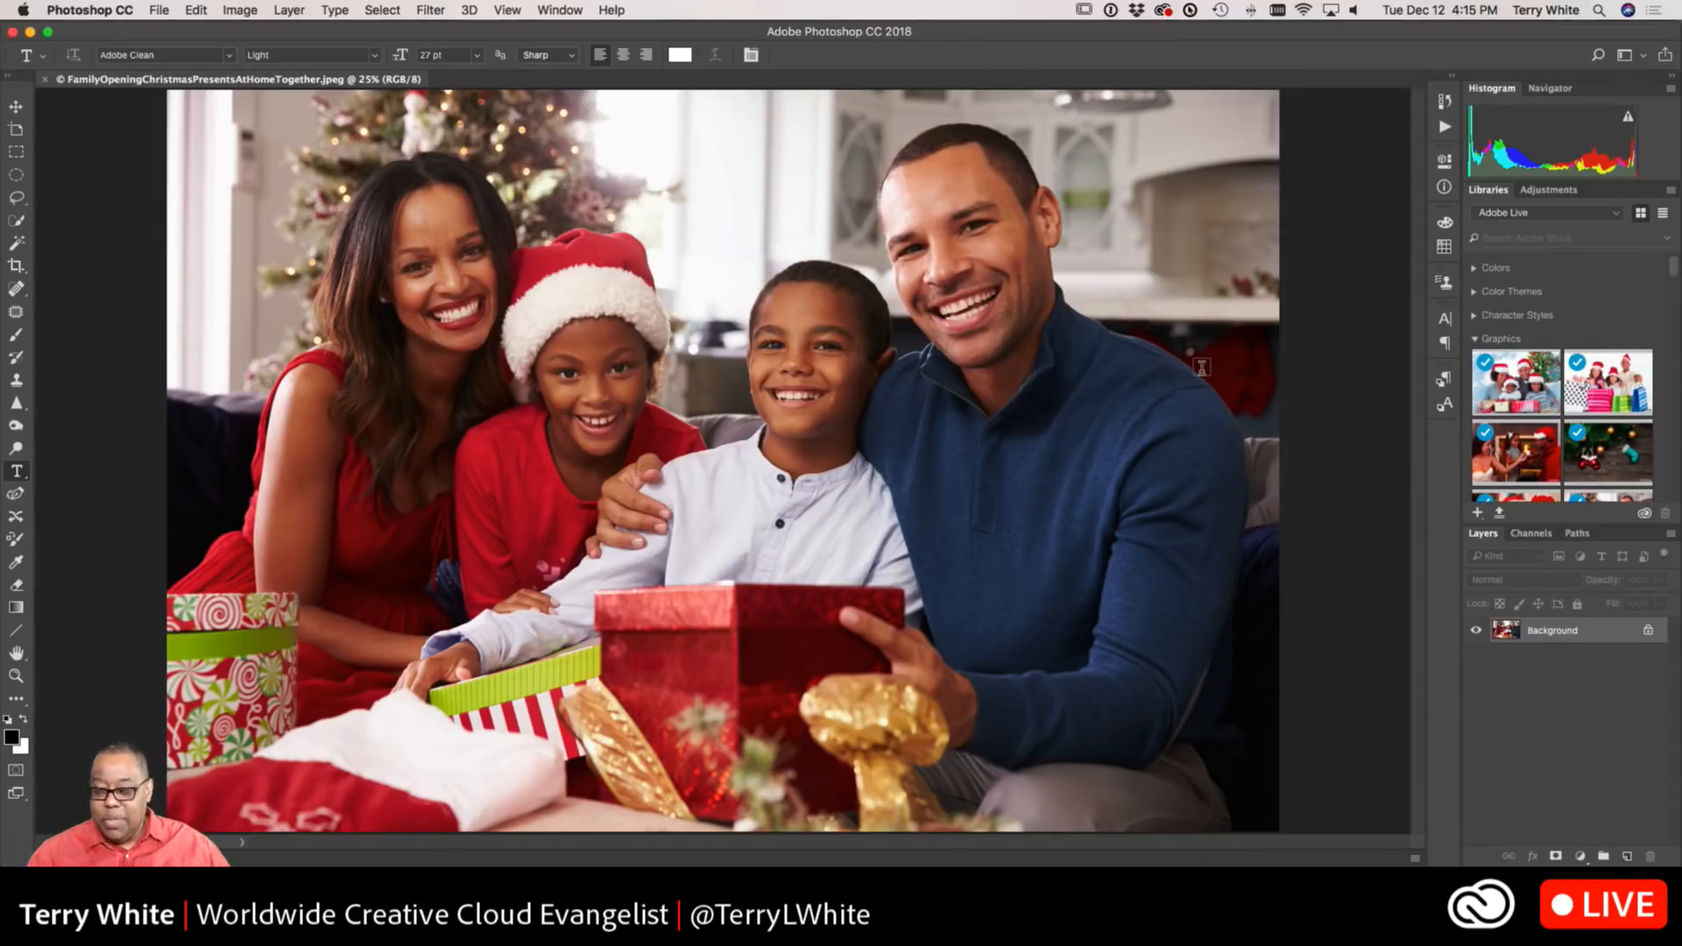
# Remove the bright spot and the light hook in the background above the man's shoulder with the Spot Healing Brush
pyautogui.press('z')
pyautogui.moveTo(1188, 359); pyautogui.dragTo(1242, 372)
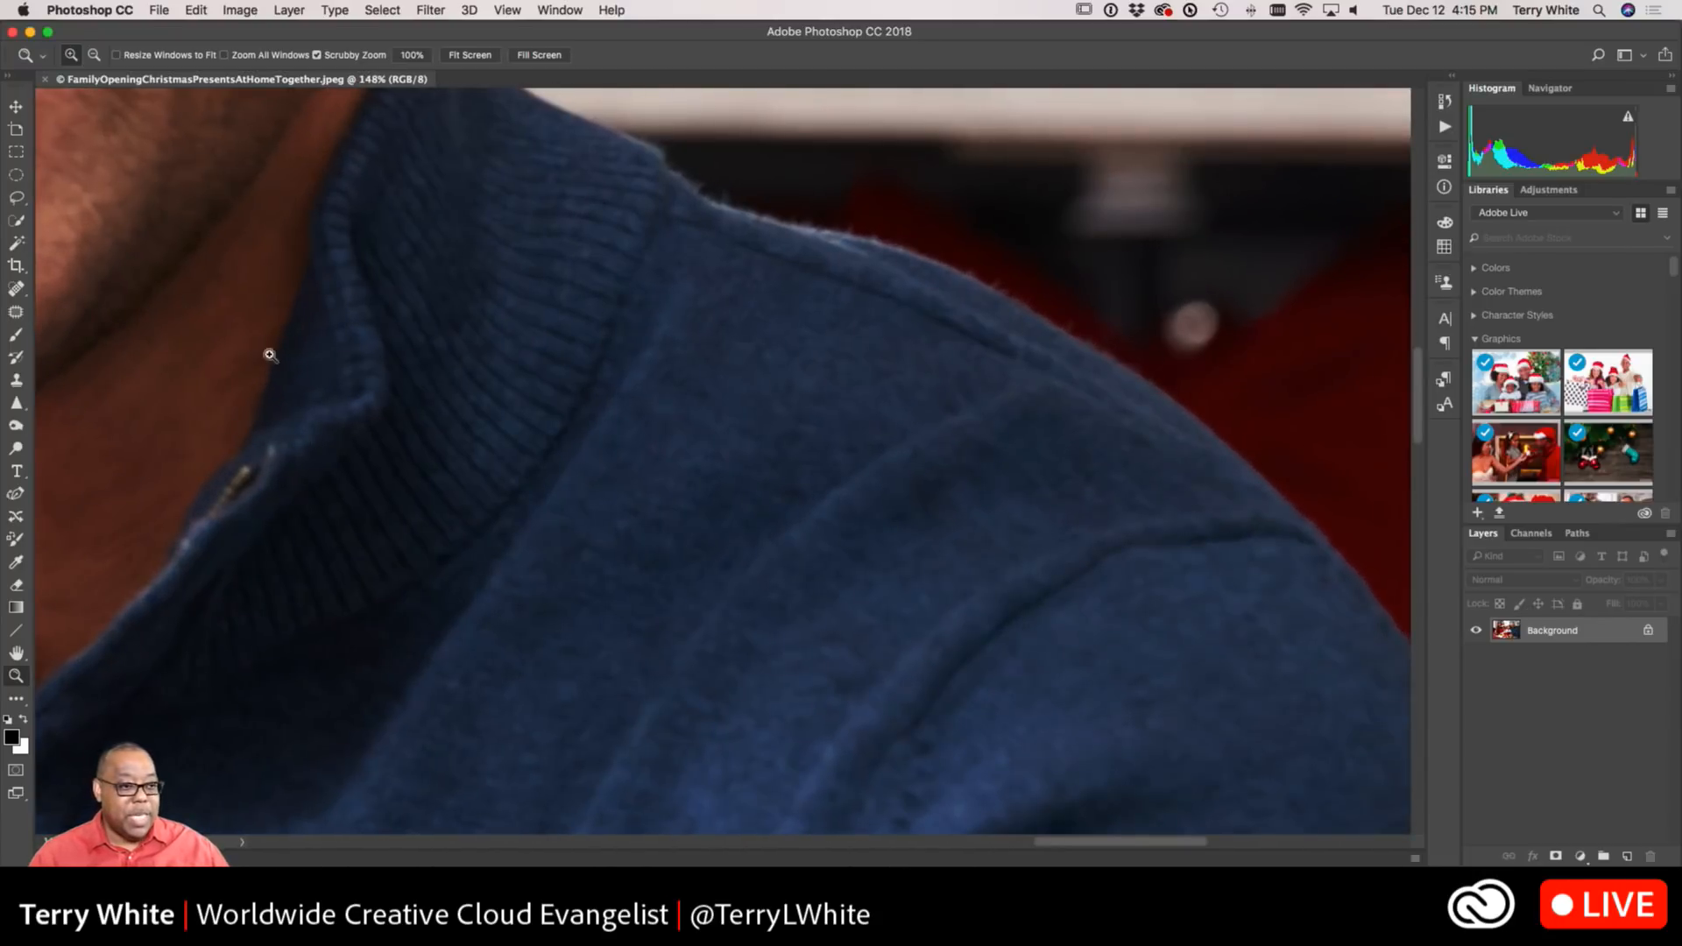
pyautogui.click(16, 290)
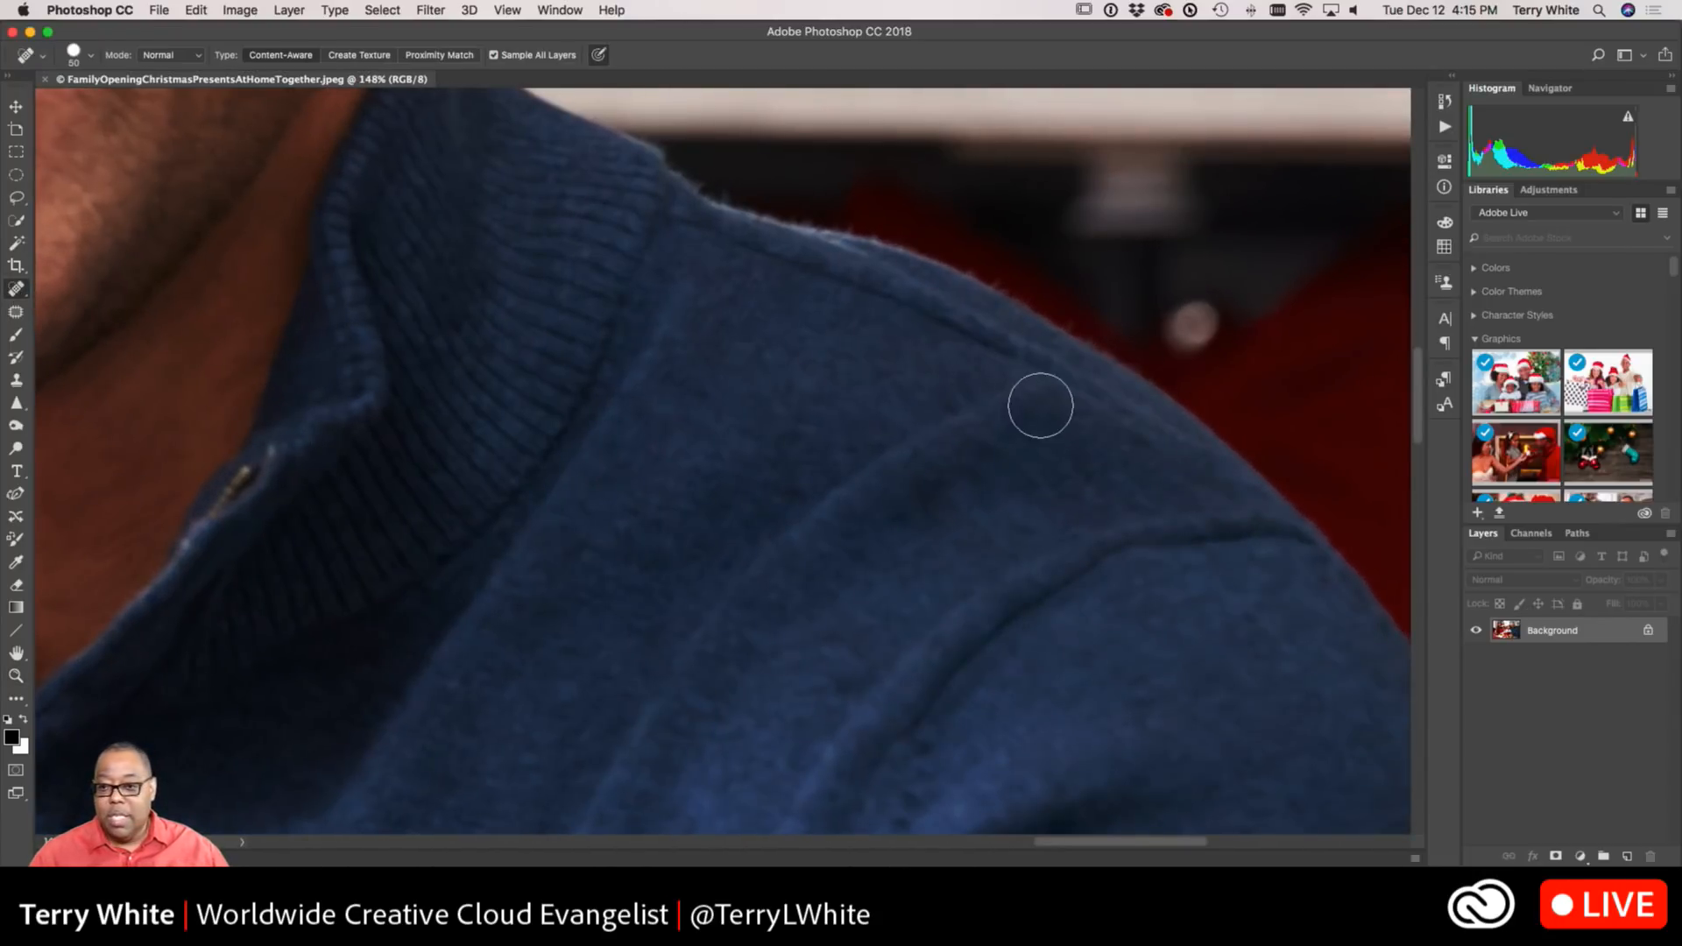
pyautogui.click(1191, 319)
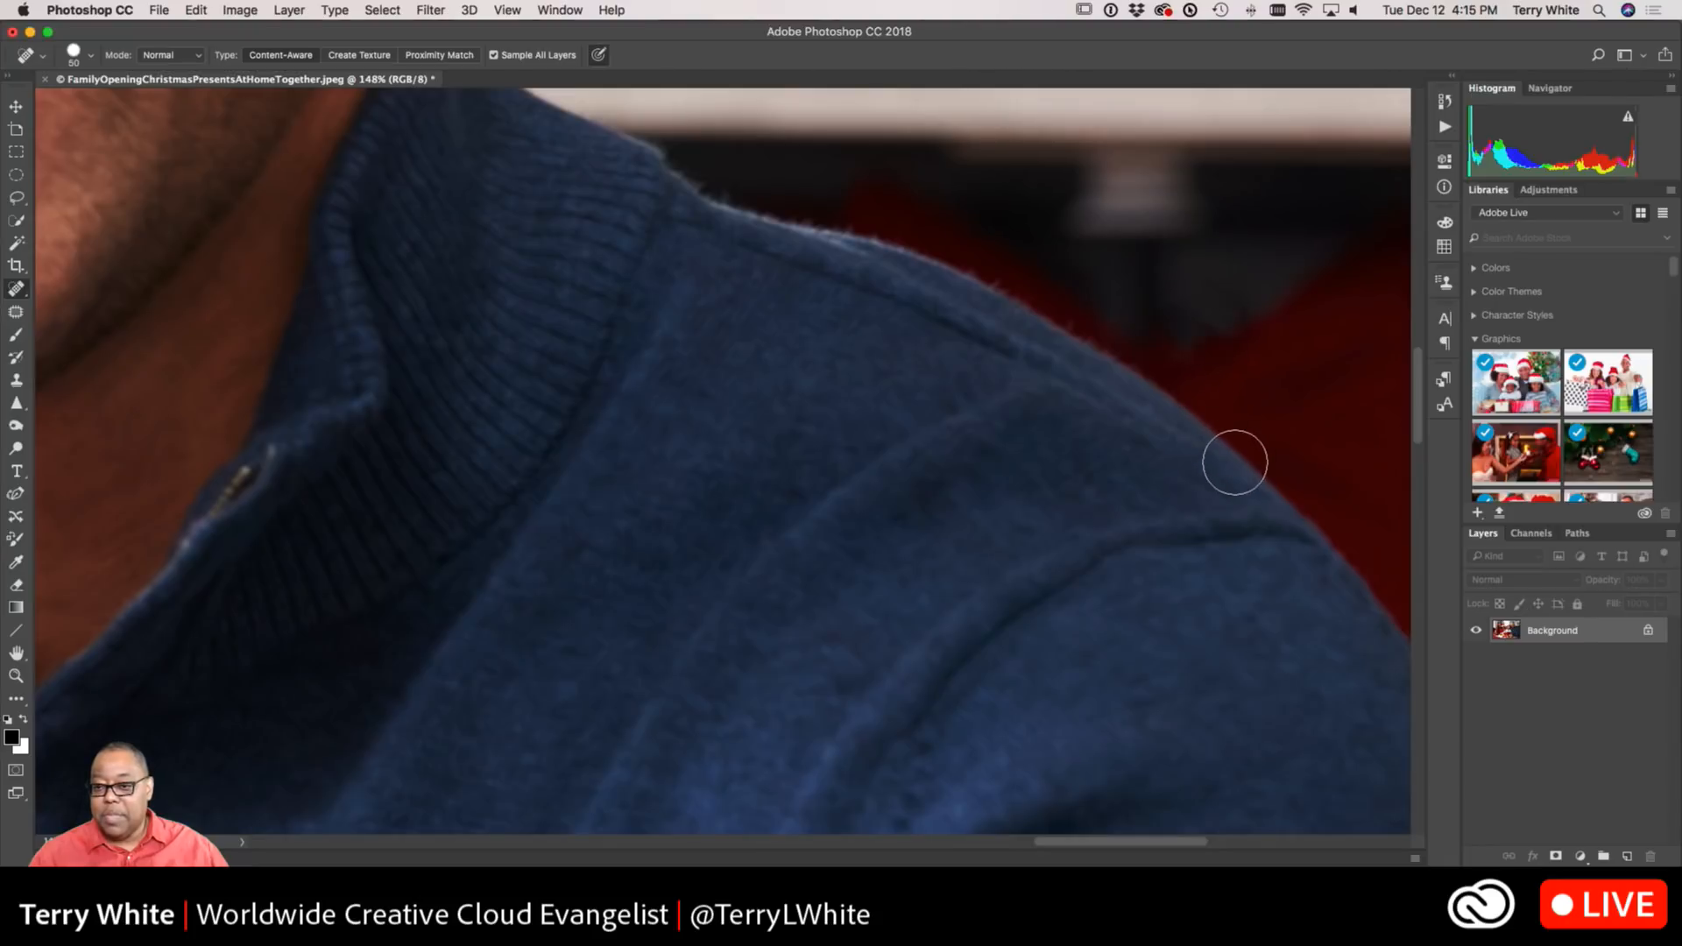
pyautogui.moveTo(1161, 226)
pyautogui.mouseDown()
pyautogui.moveTo(1082, 218)
pyautogui.moveTo(1176, 199)
pyautogui.moveTo(1066, 197)
pyautogui.moveTo(1186, 186)
pyautogui.moveTo(1060, 188)
pyautogui.moveTo(1187, 188)
pyautogui.mouseUp()
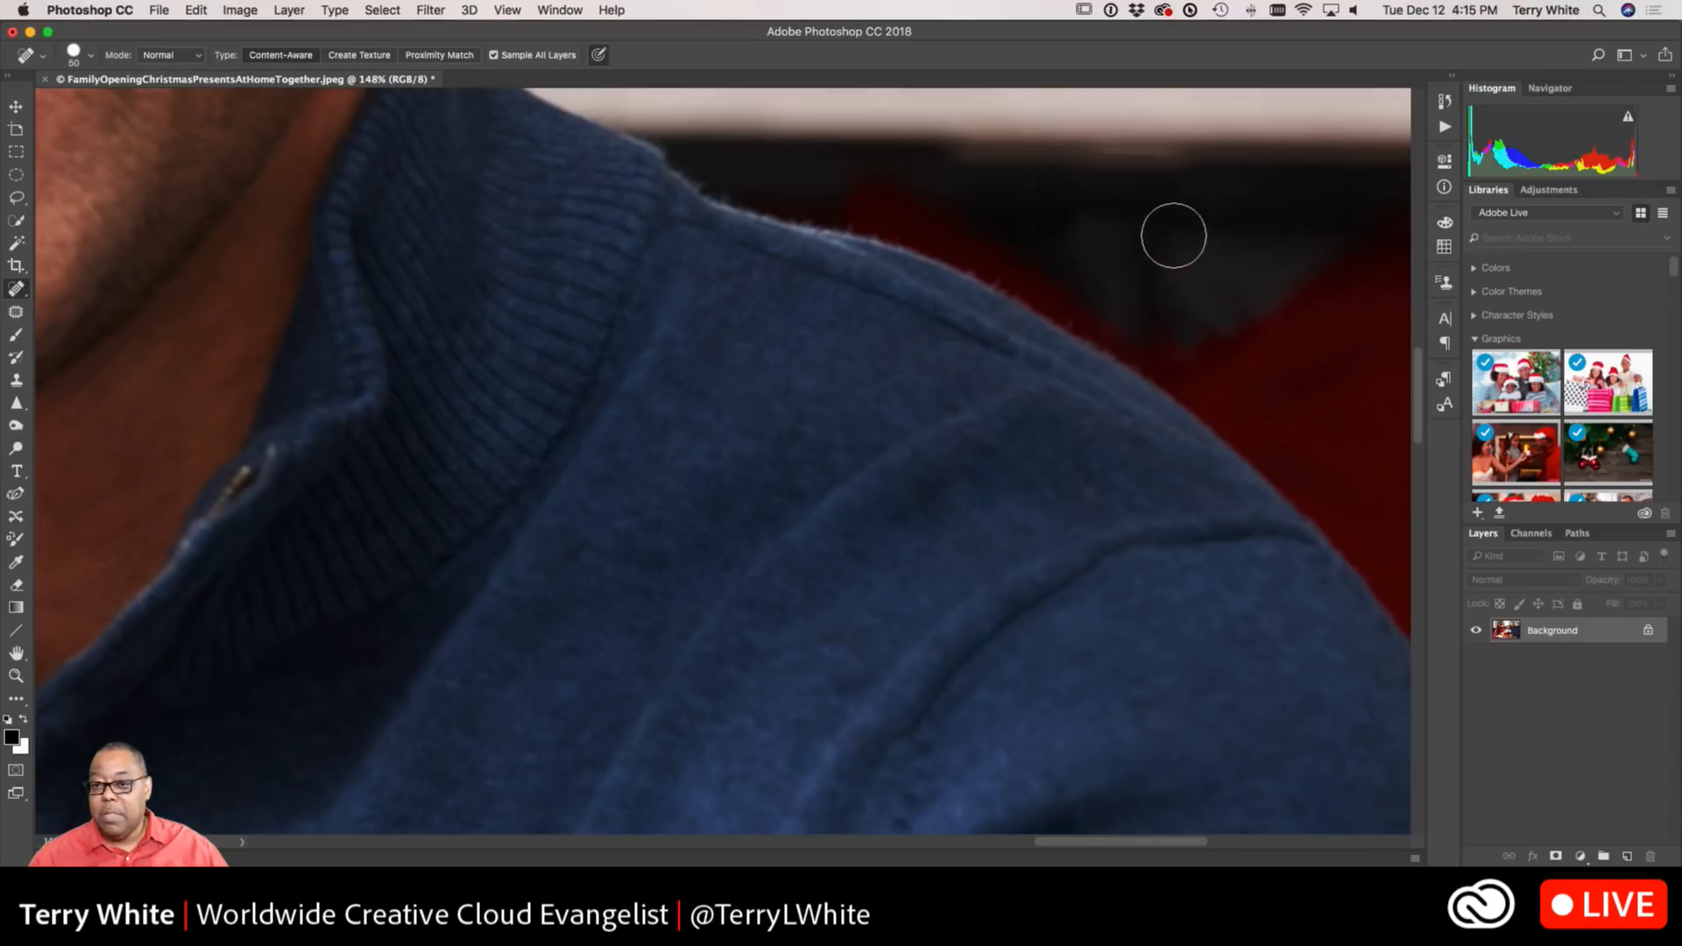
# Save the retouched photo as a Progressive JPEG at Maximum quality 12, close it and return to the InDesign postcard
pyautogui.press('super+0')
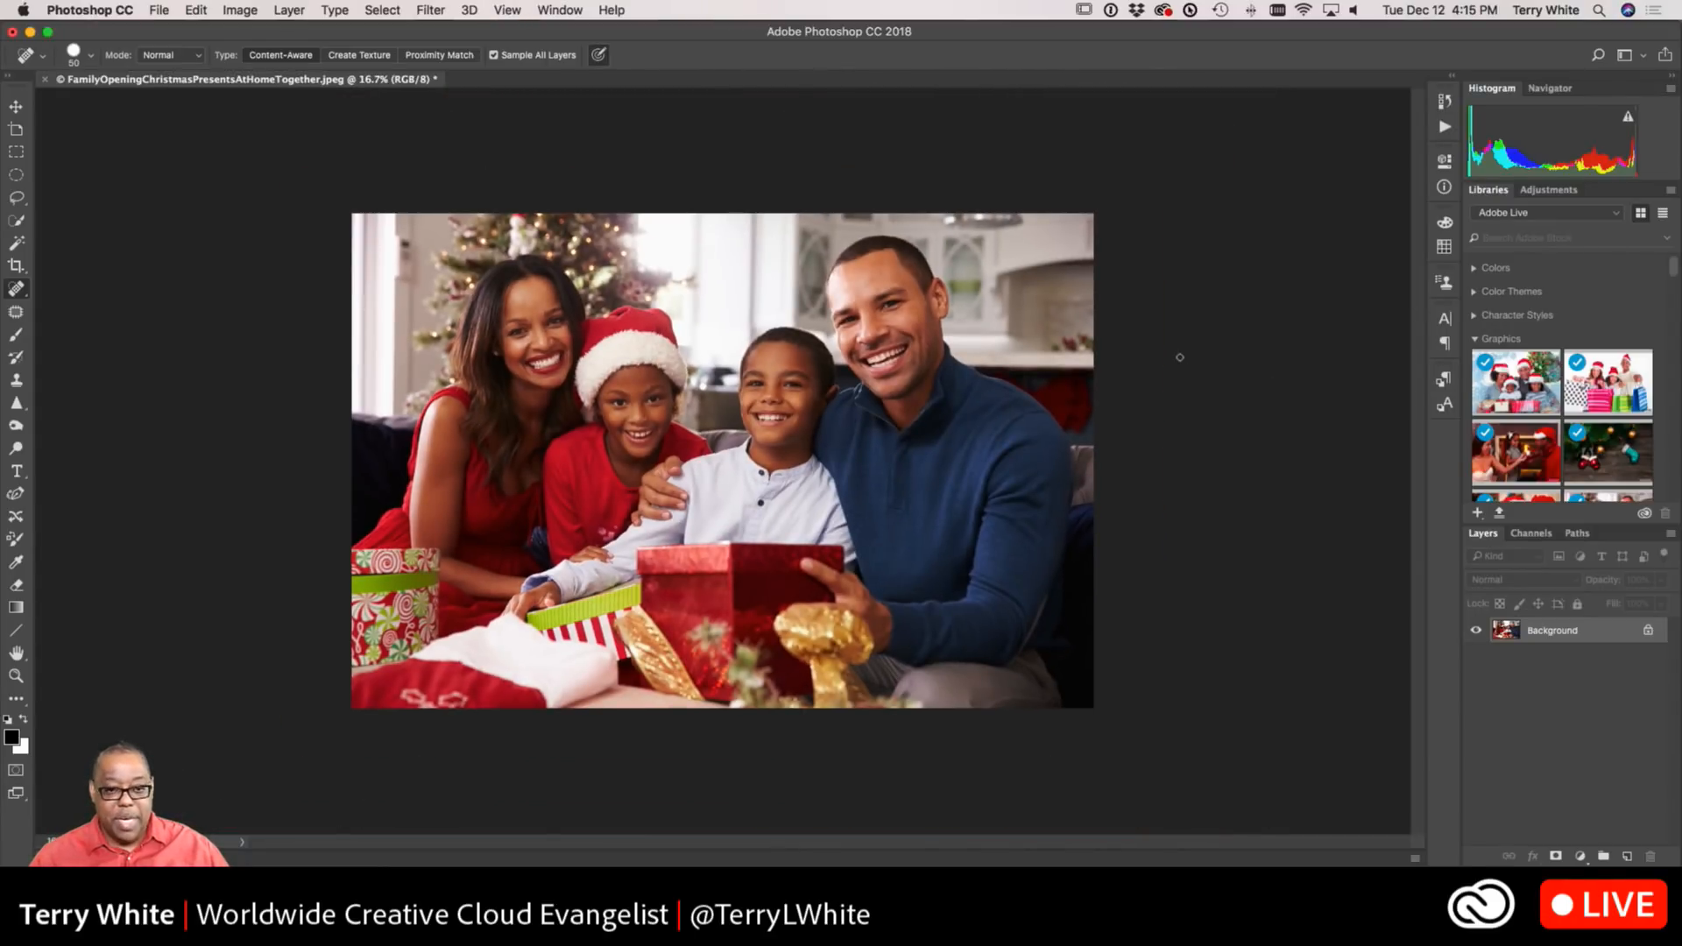
pyautogui.press('super+s')
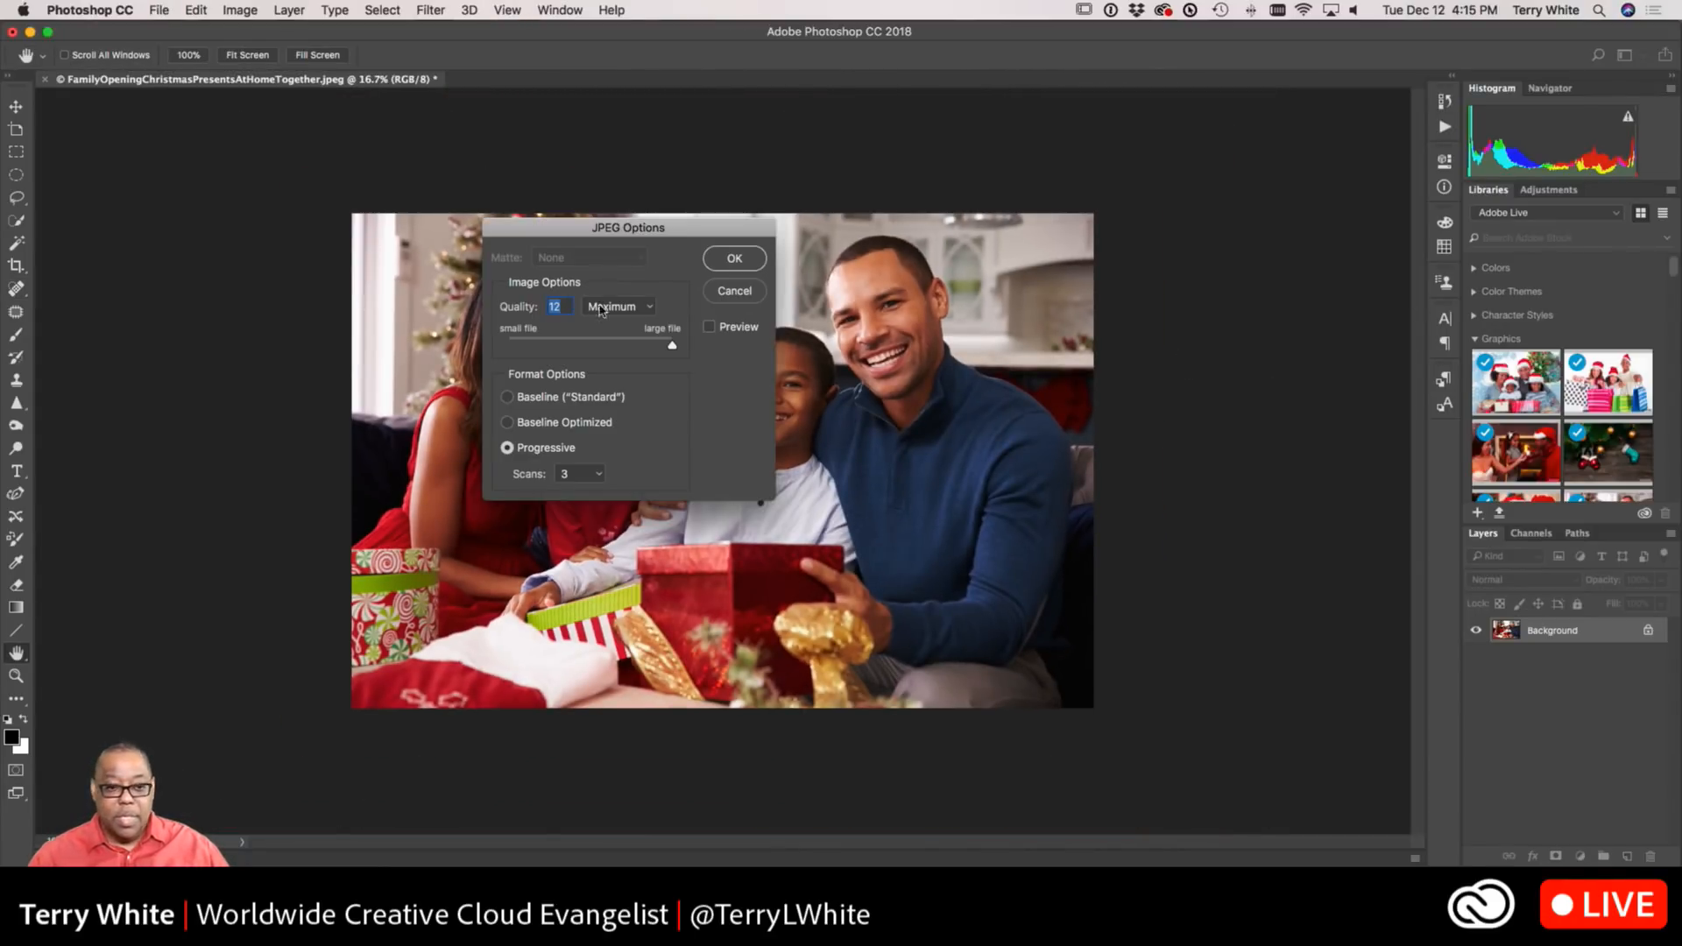
pyautogui.click(734, 260)
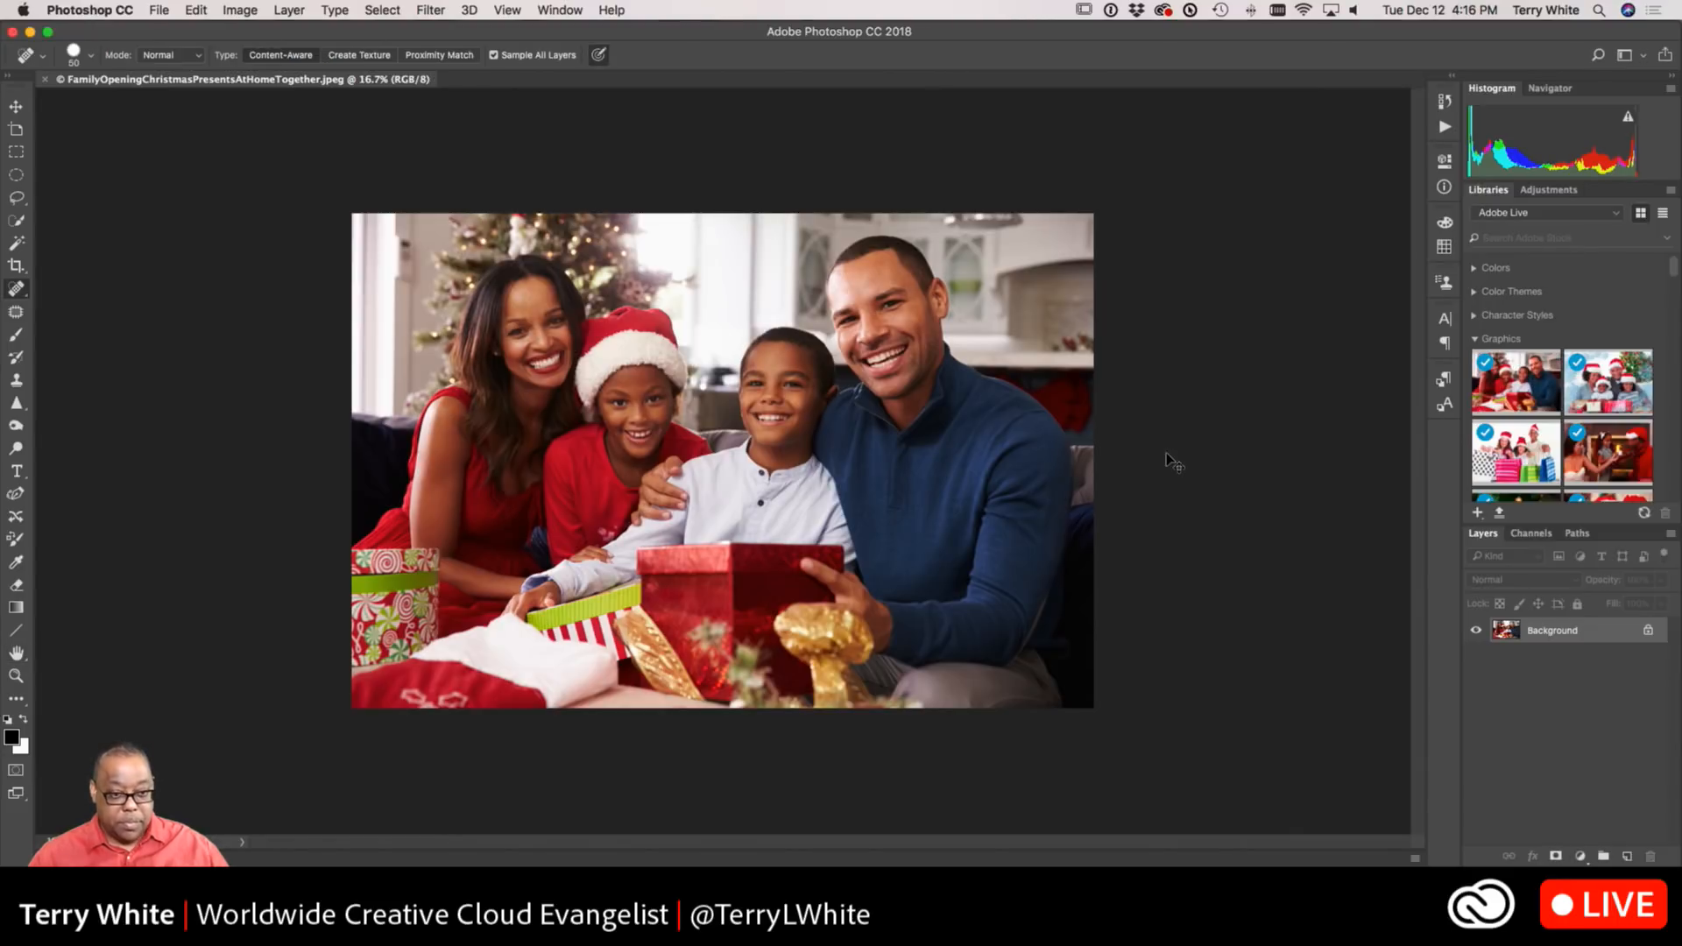
pyautogui.press('super+w')
pyautogui.press('super+Tab')
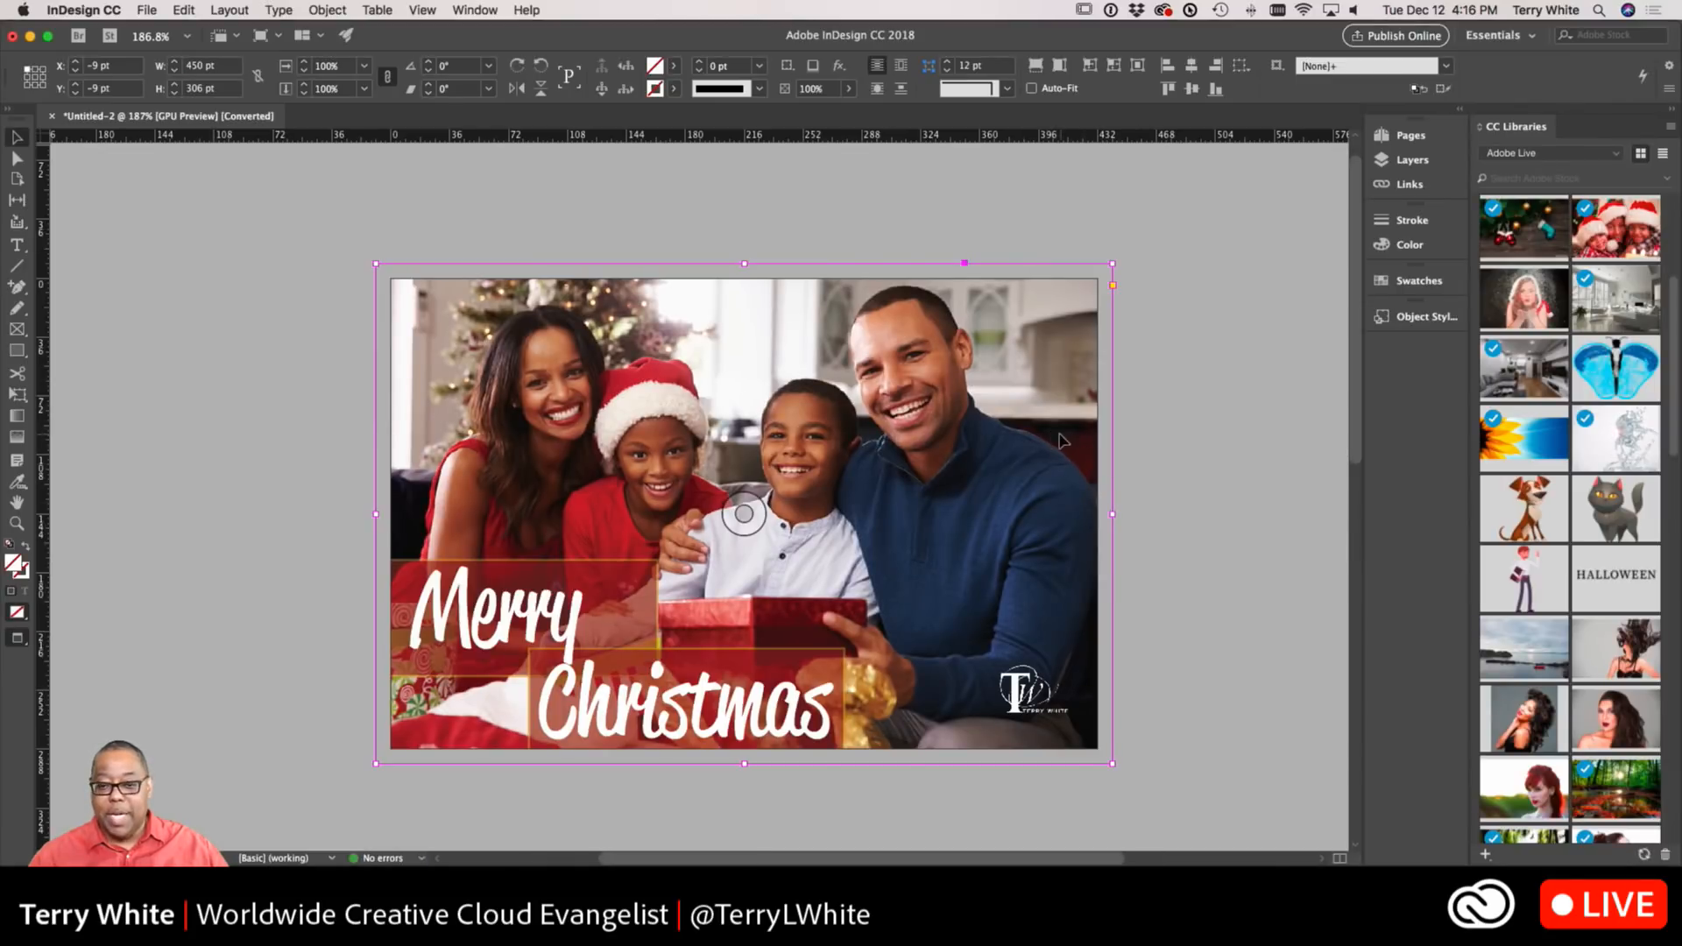
pyautogui.click(1237, 464)
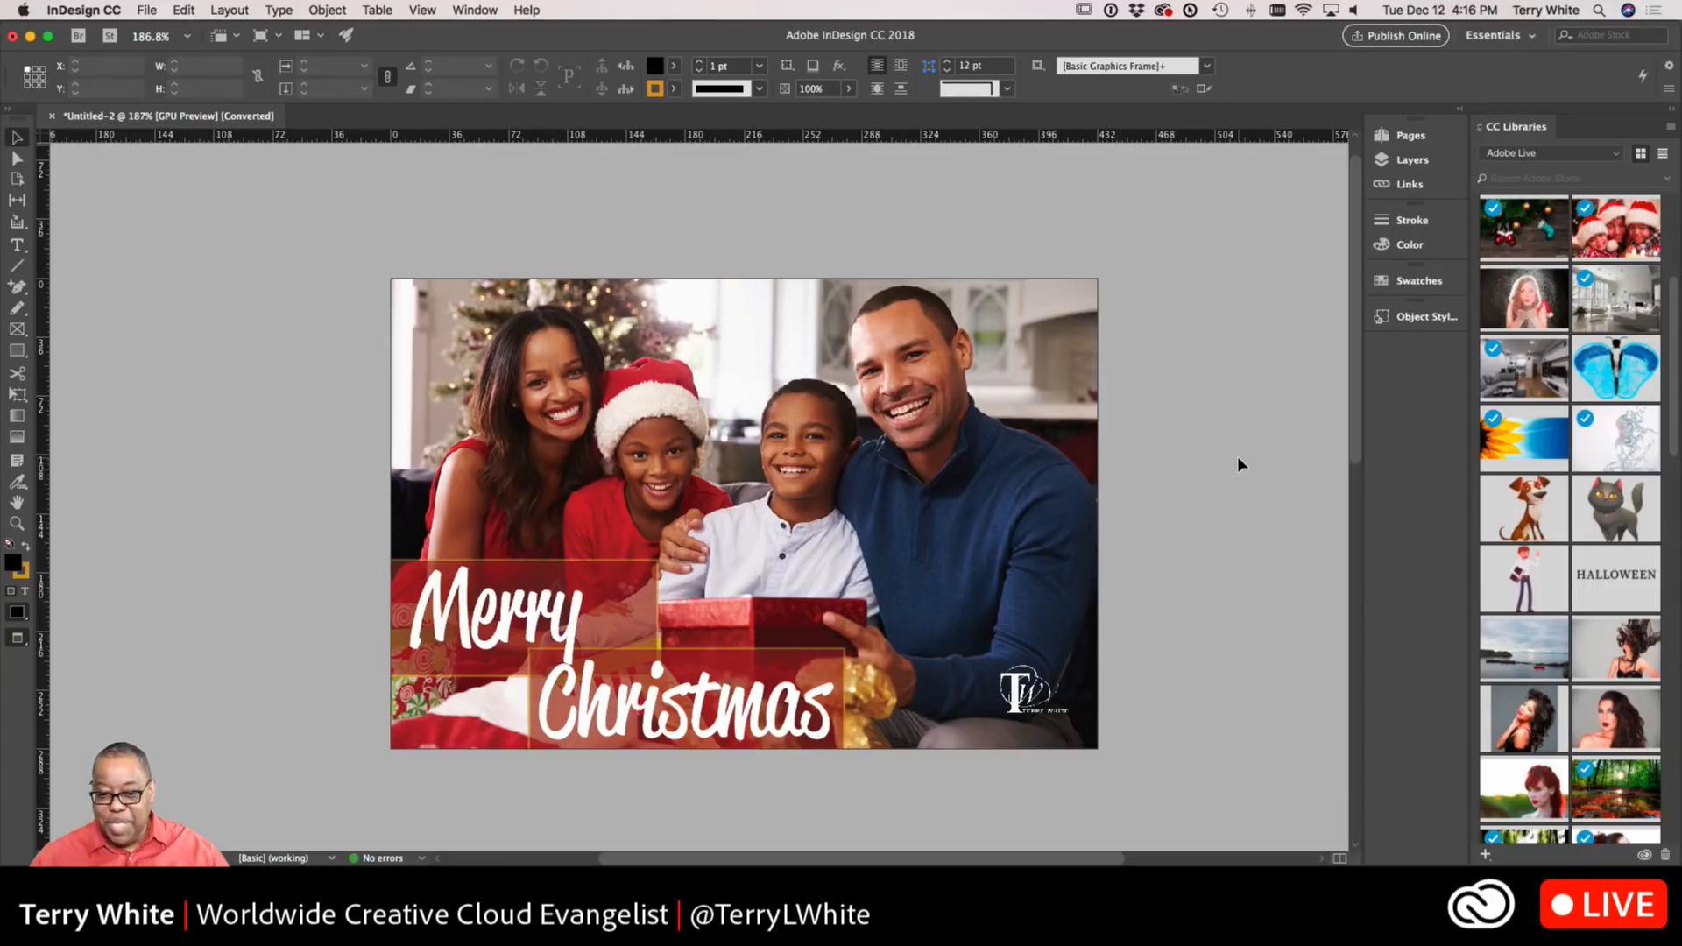
# Delete the placeholder paragraph beneath the ABOUT COMPANY heading on the postcard's second page
pyautogui.scroll(-10, 1197, 462)
pyautogui.scroll(2, 1197, 462)
pyautogui.scroll(-1, 1196, 463)
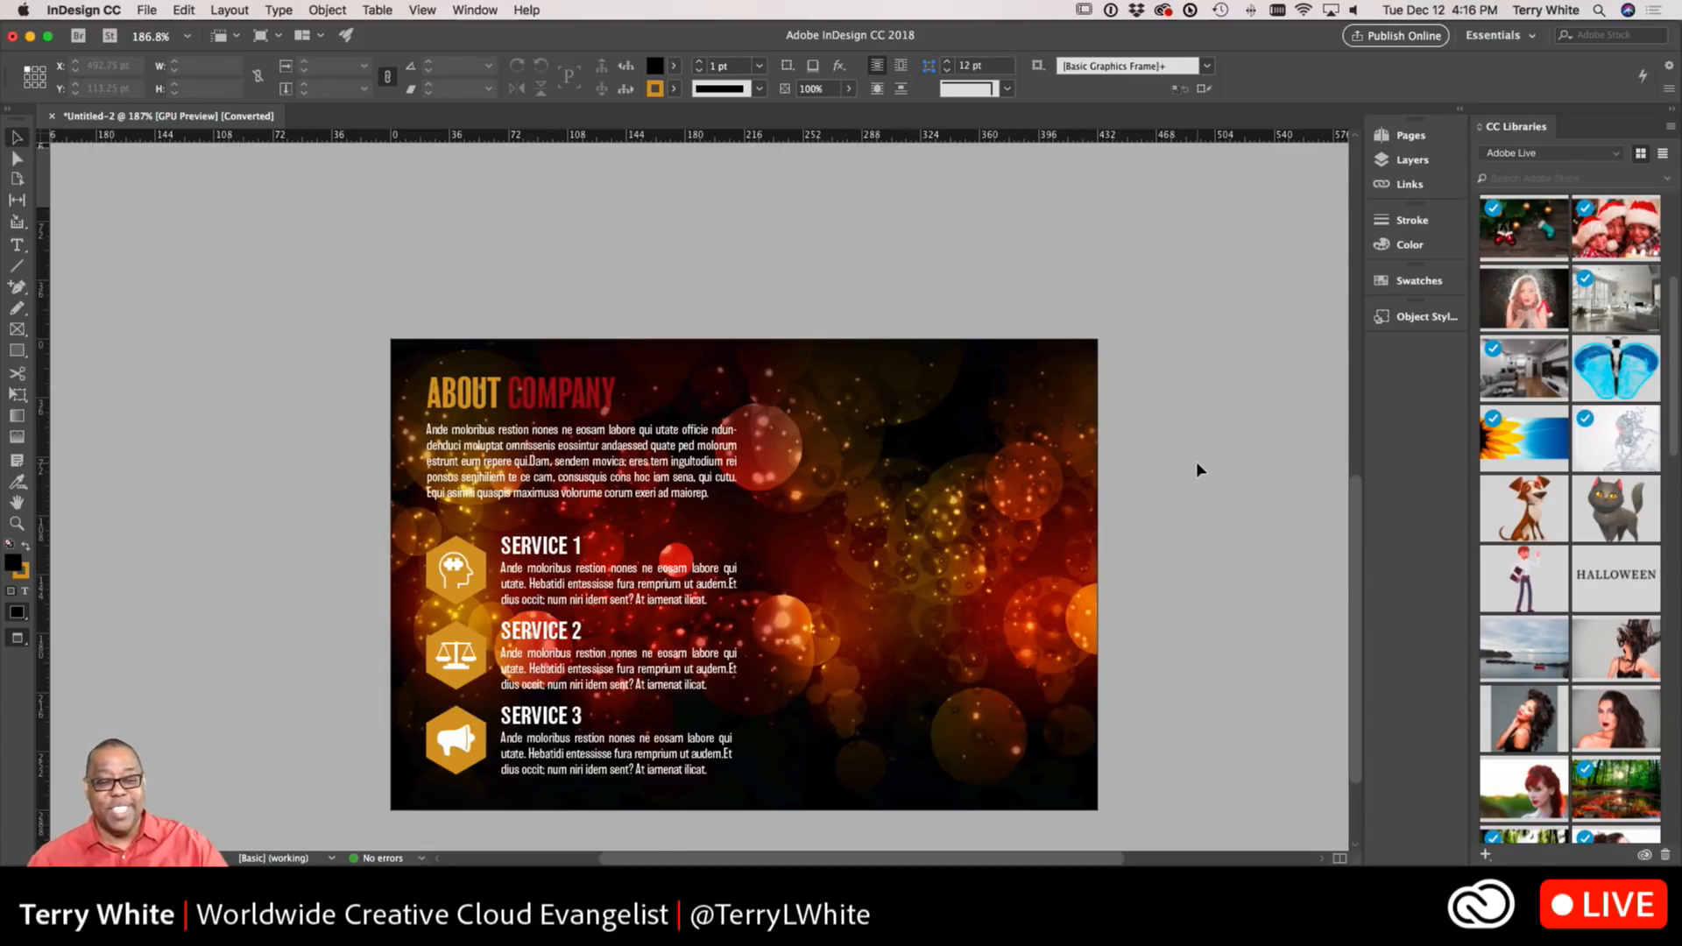
pyautogui.click(743, 575)
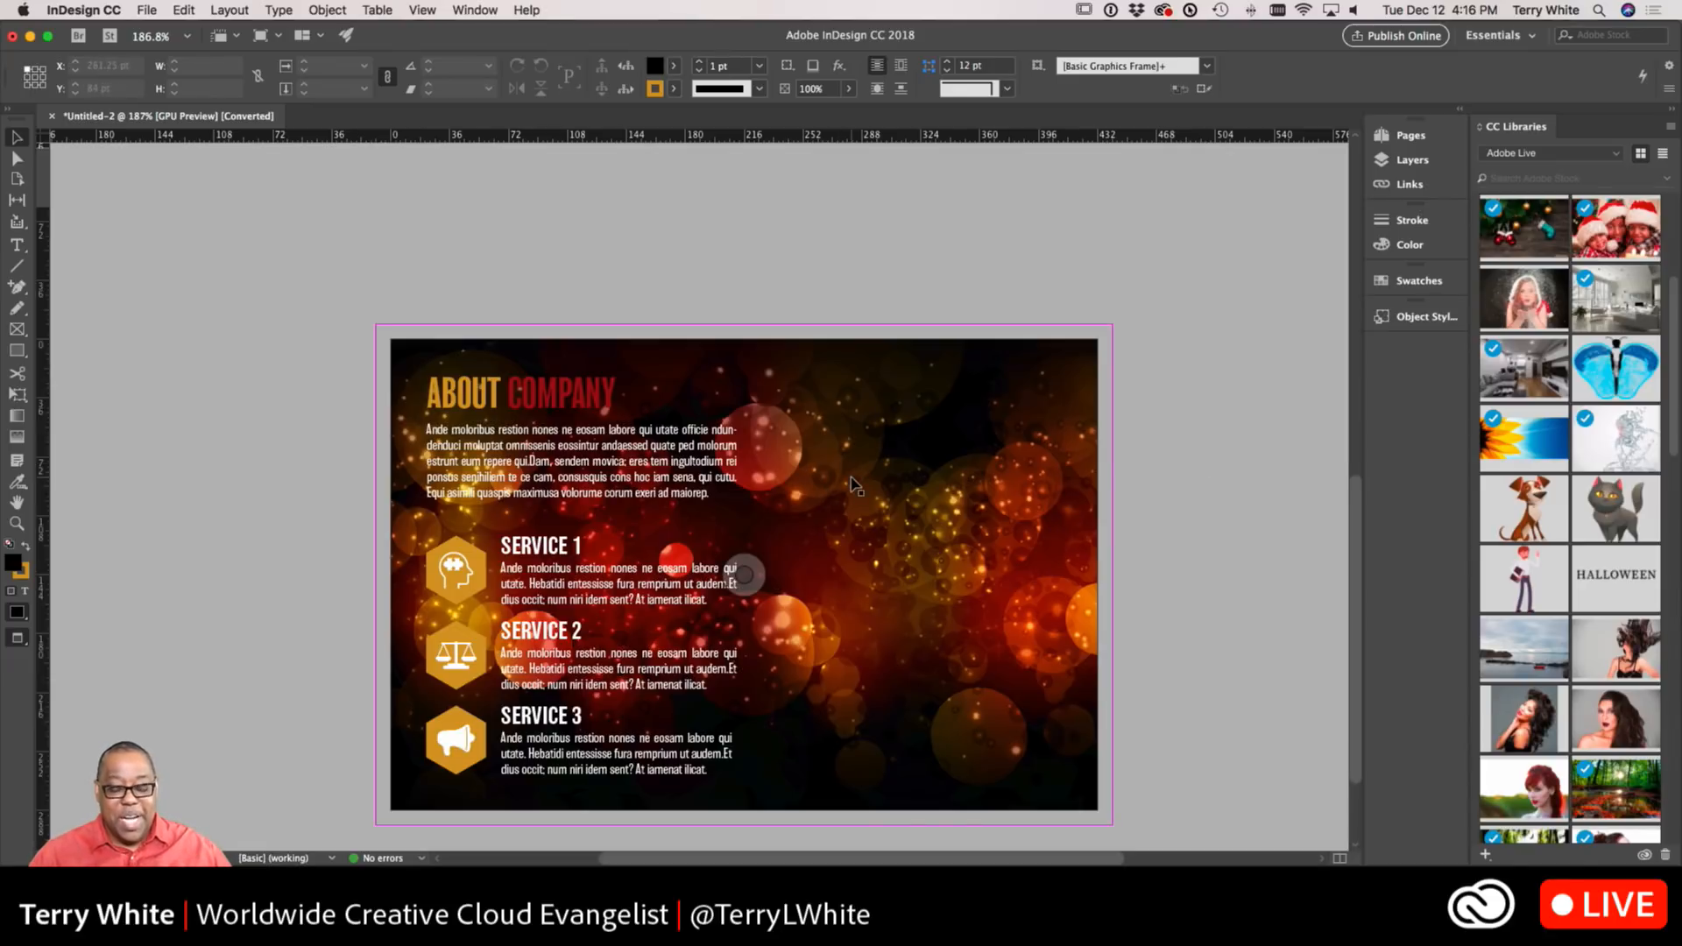
pyautogui.click(652, 478)
pyautogui.press('Delete')
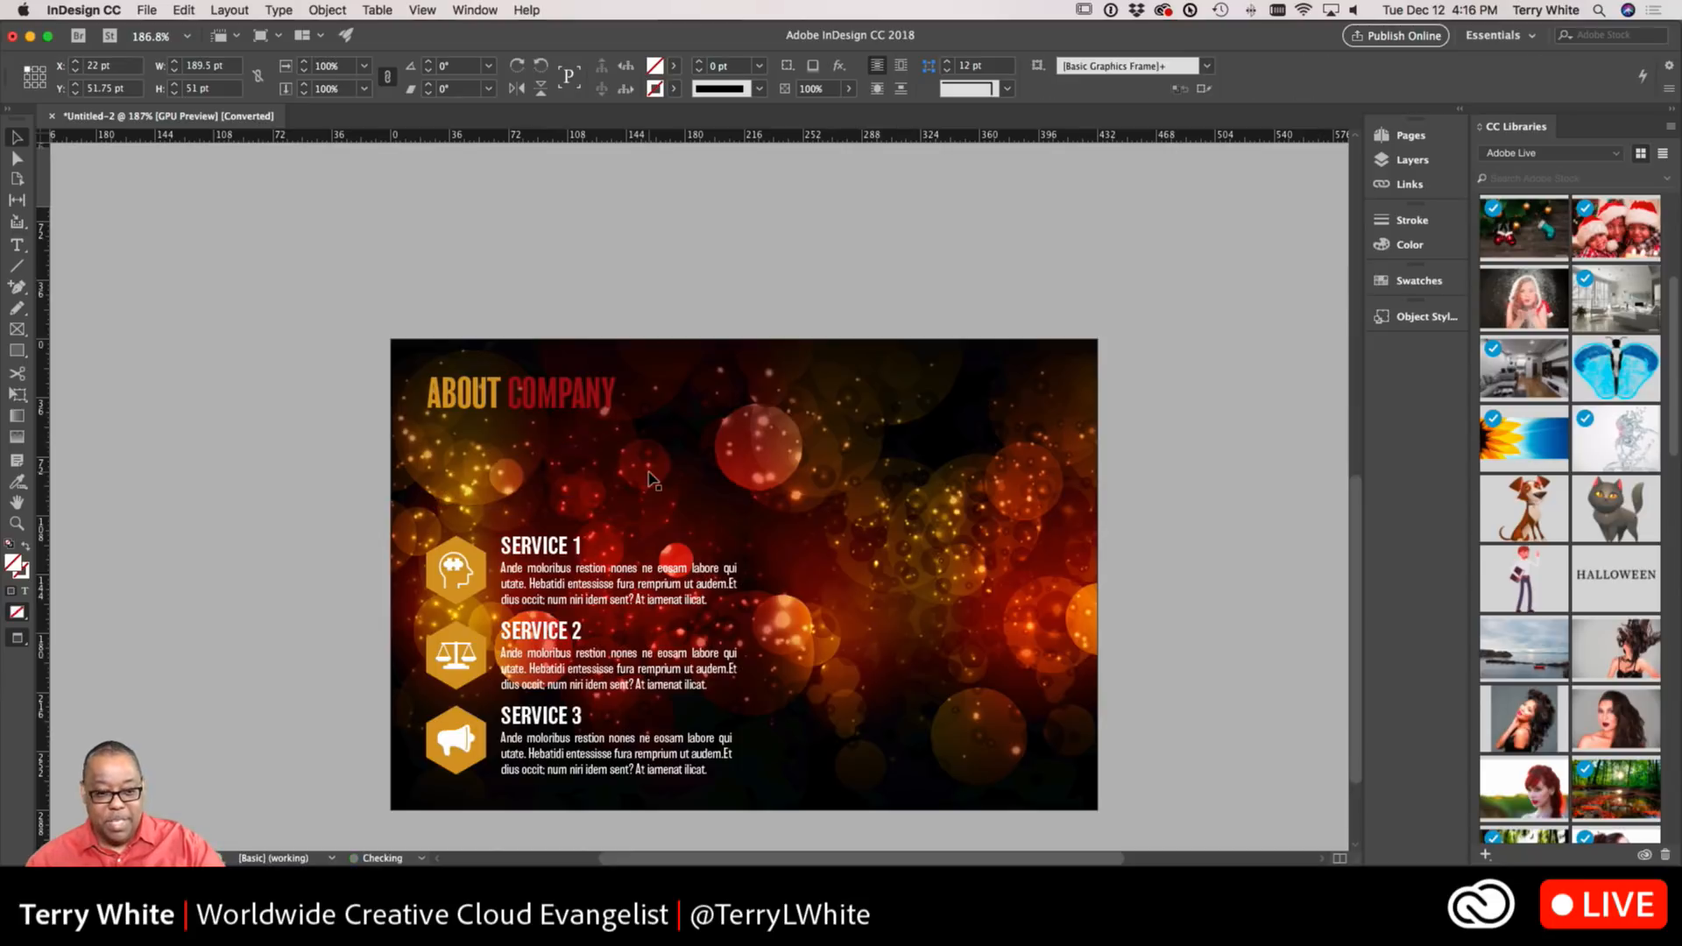
pyautogui.click(573, 405)
pyautogui.press('Delete')
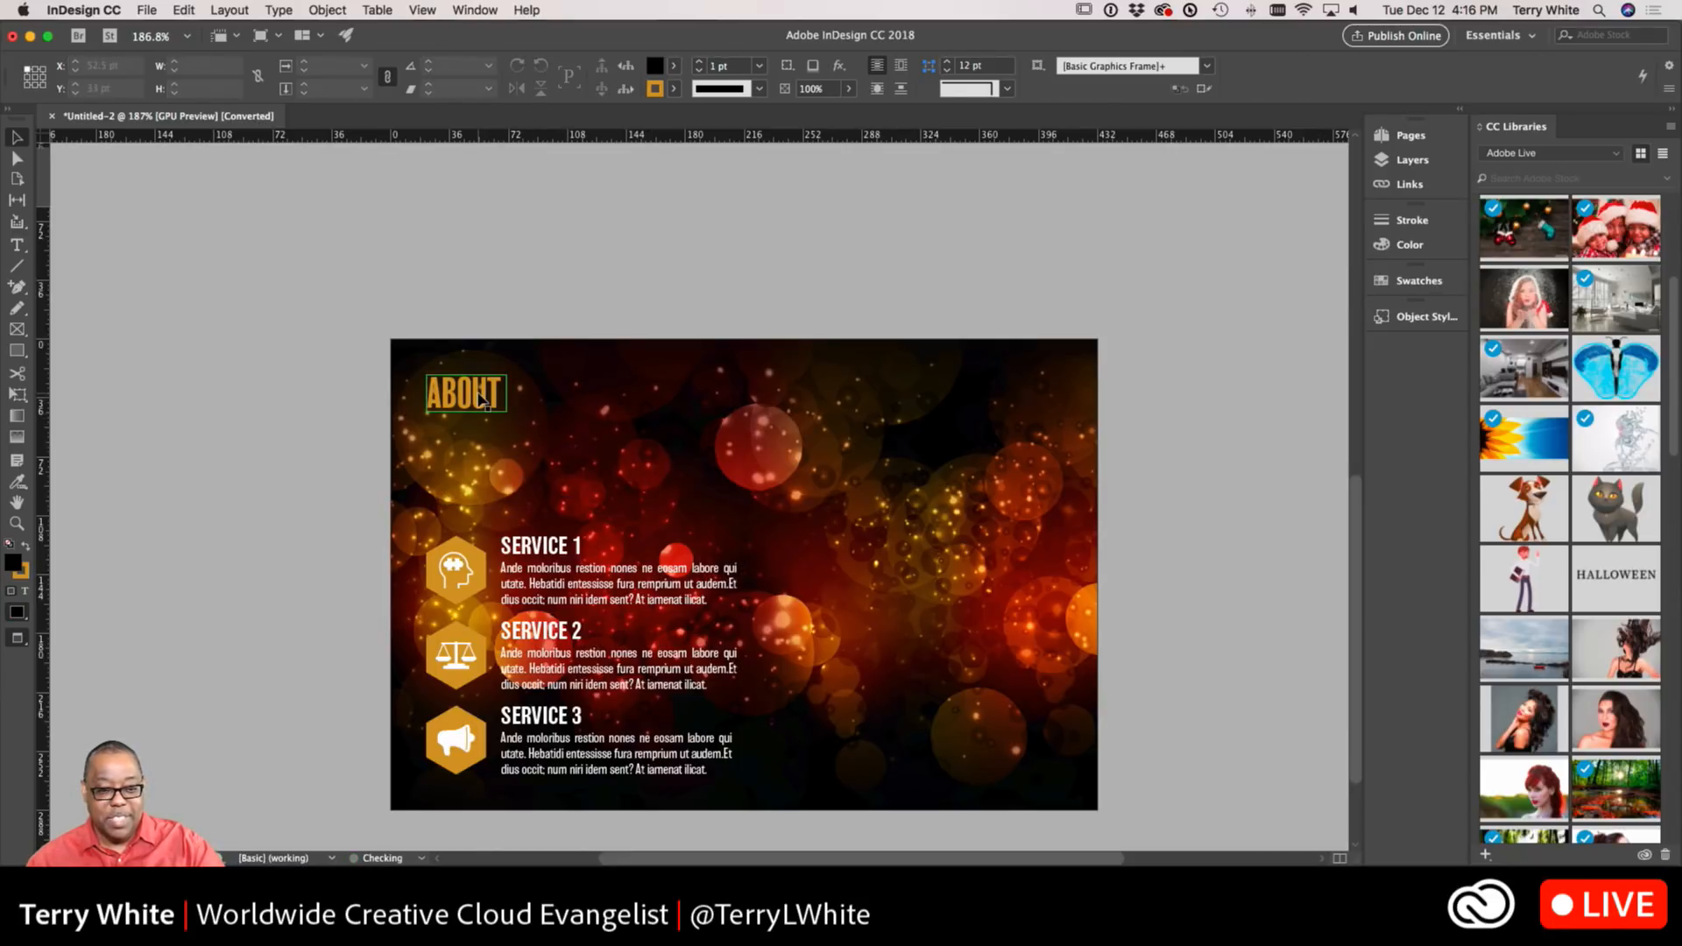
pyautogui.press('super+z')
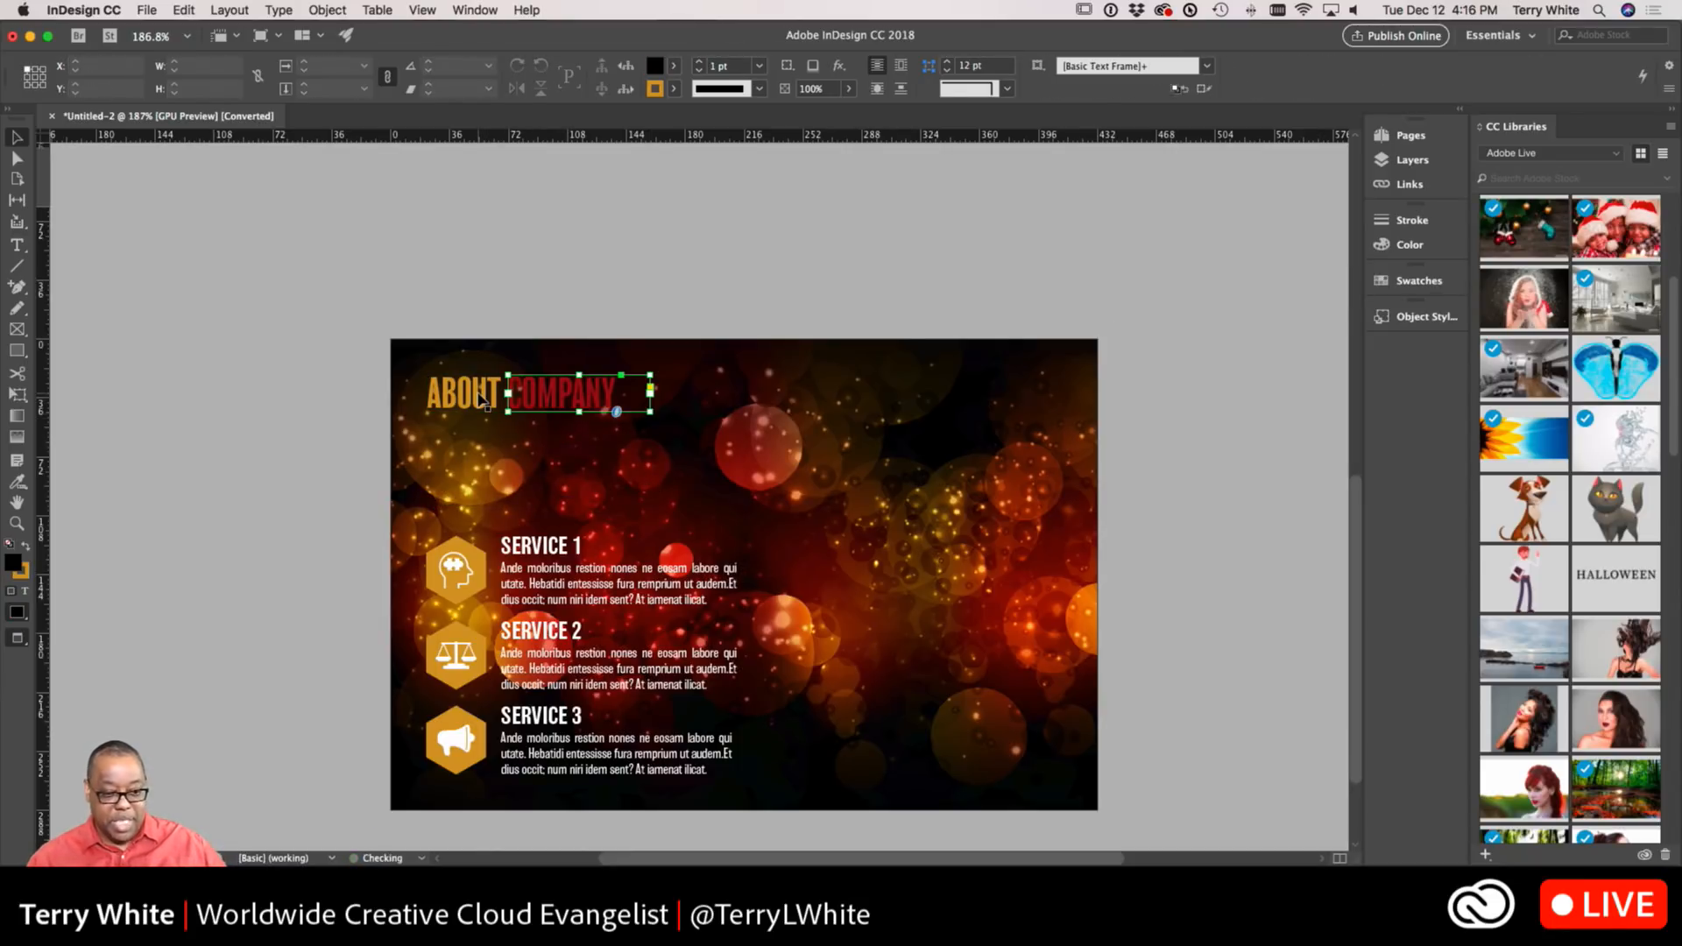
# Delete the SERVICE 1, SERVICE 2 and SERVICE 3 headings together with their description paragraphs
pyautogui.click(570, 547)
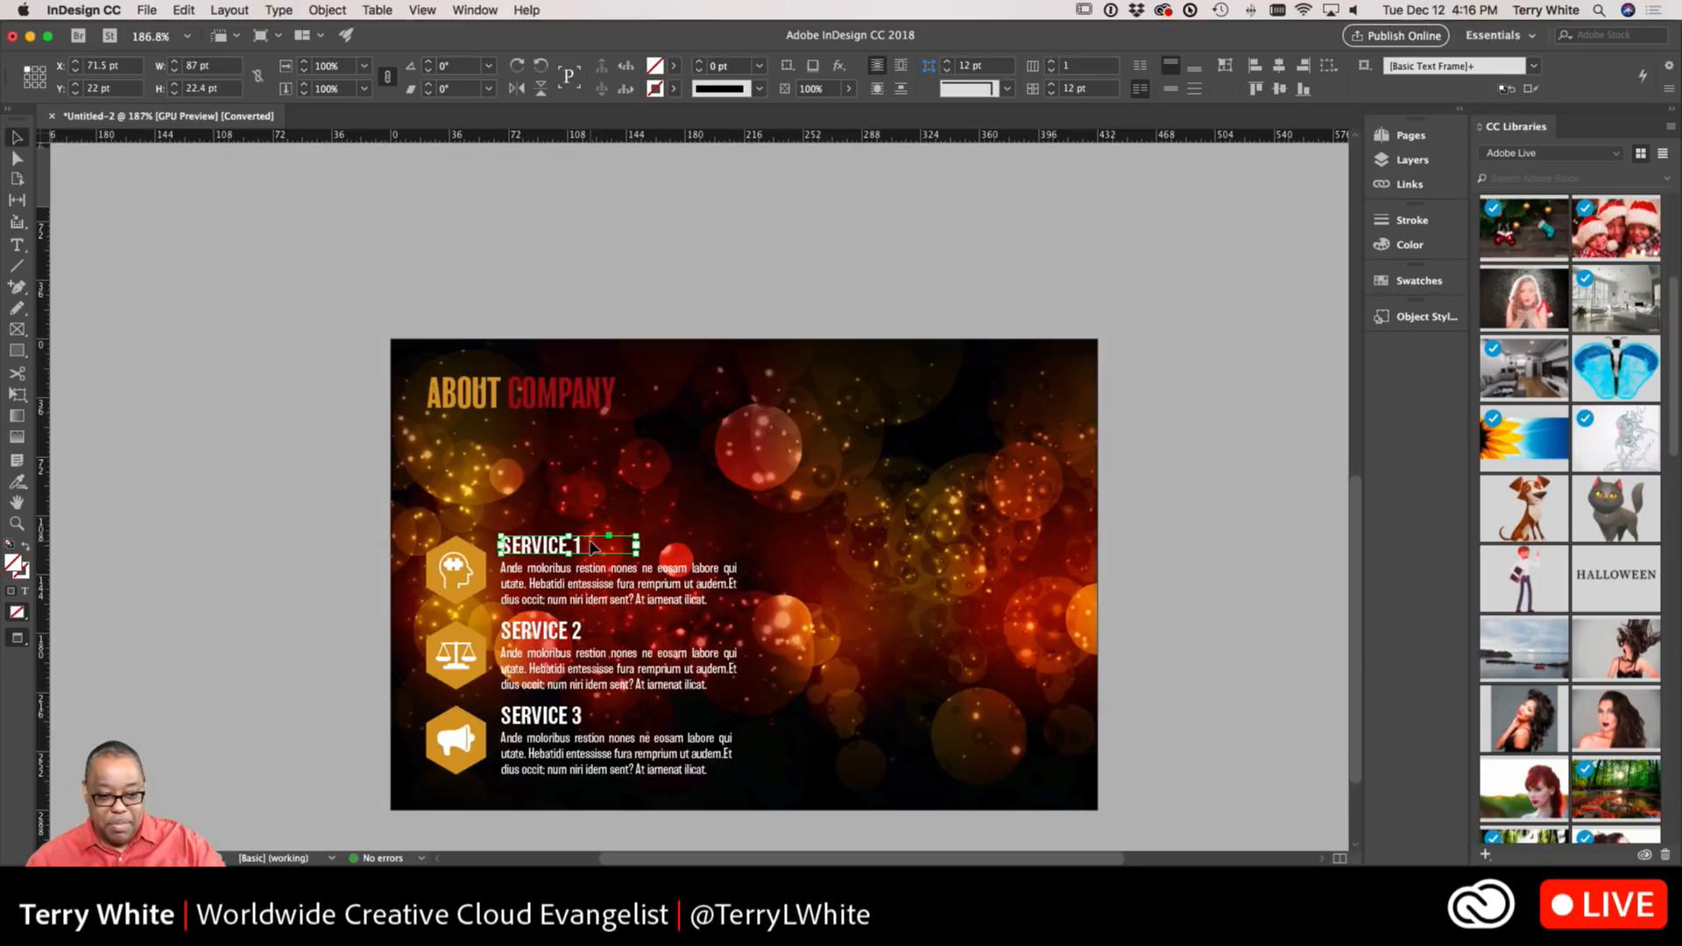
pyautogui.press('Delete')
pyautogui.click(594, 594)
pyautogui.press('Delete')
pyautogui.click(591, 668)
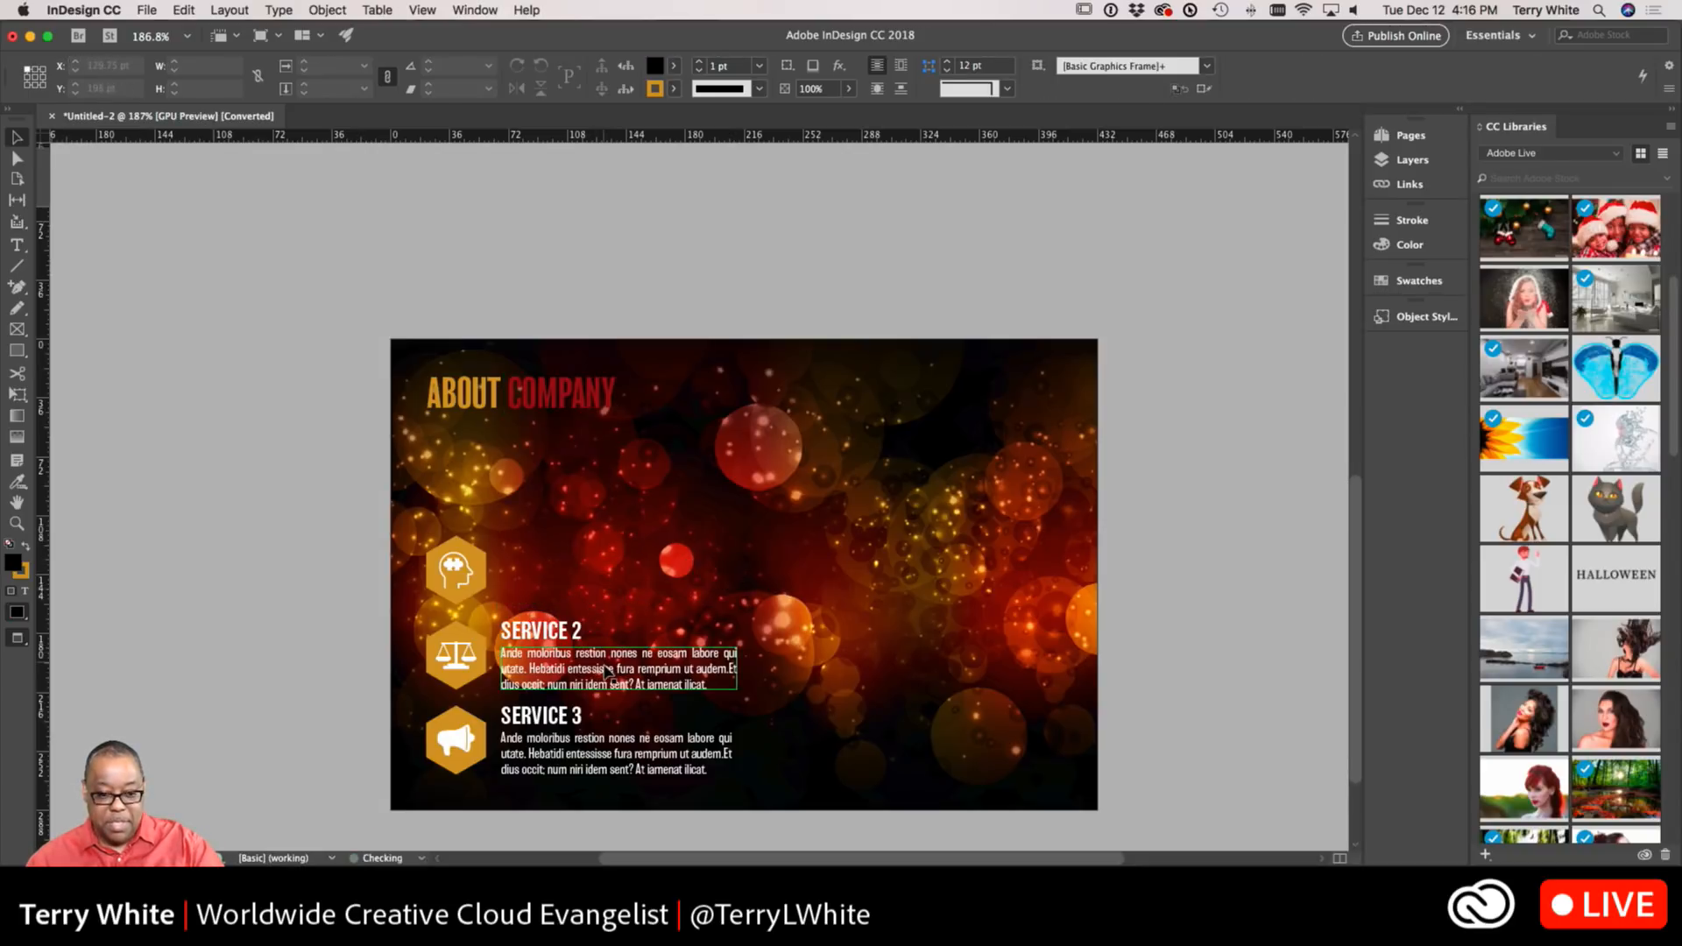
pyautogui.press('Delete')
pyautogui.click(568, 634)
pyautogui.press('Delete')
pyautogui.click(581, 718)
pyautogui.press('Delete')
pyautogui.click(571, 755)
pyautogui.press('Delete')
# Delete the white head, scales and megaphone icons from the three gold hexagons
pyautogui.click(451, 743)
pyautogui.press('Delete')
pyautogui.click(456, 656)
pyautogui.press('Delete')
pyautogui.click(469, 578)
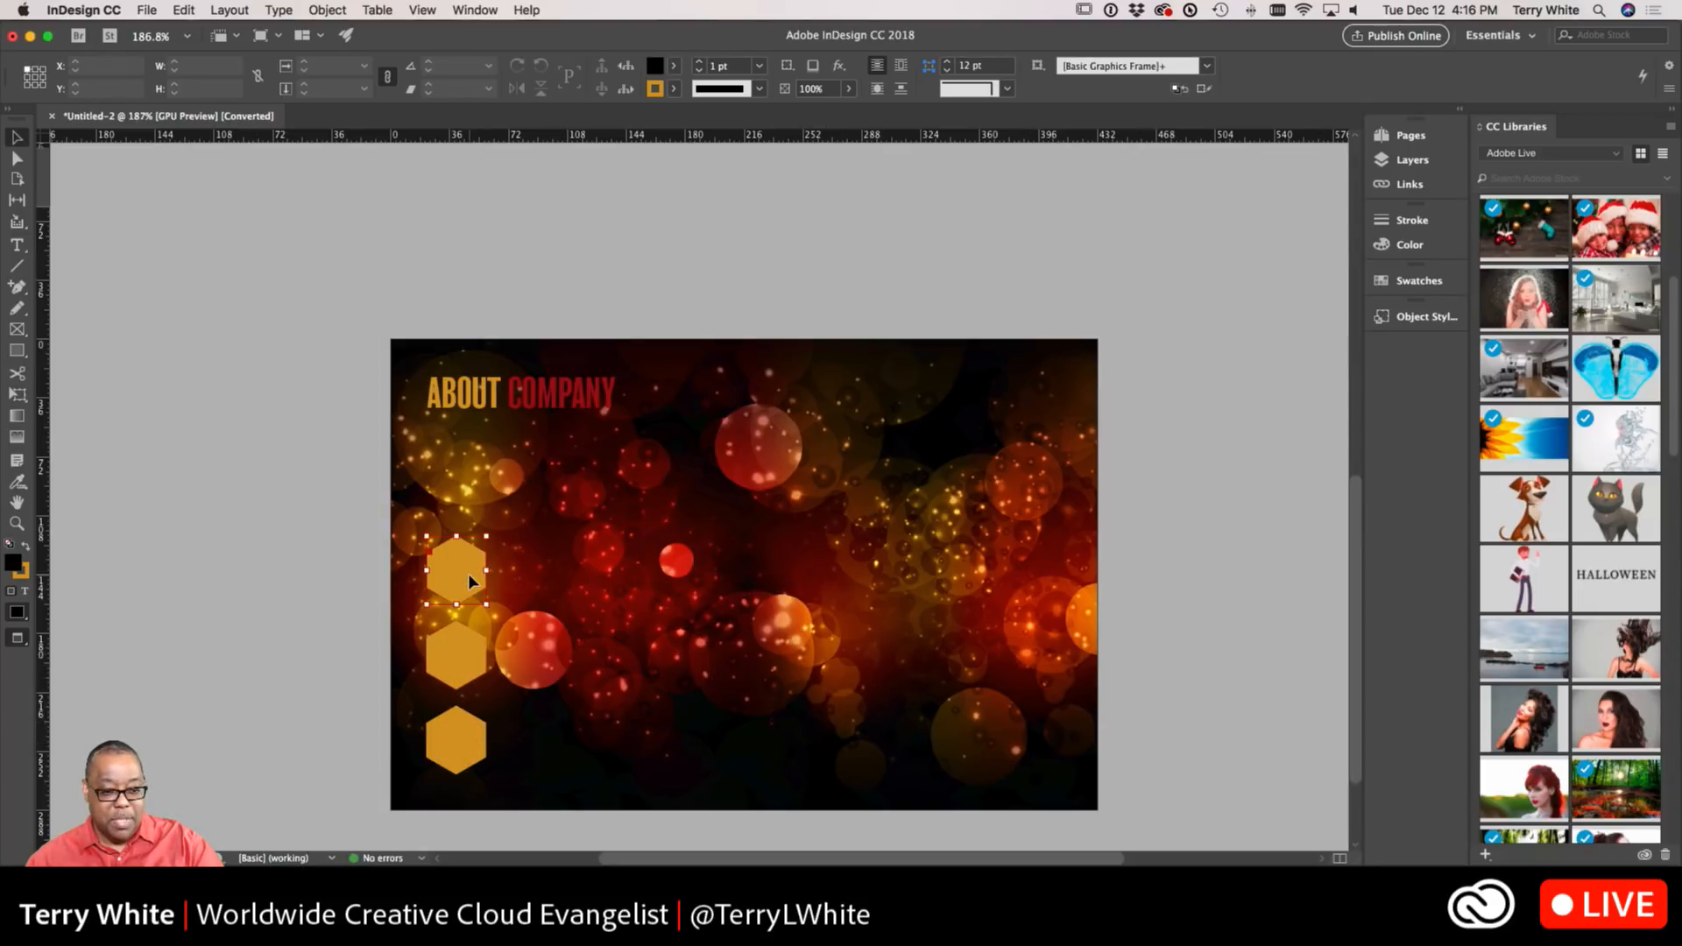
# Delete the three empty gold hexagons beneath the ABOUT COMPANY heading and clear the selection
pyautogui.click(467, 576)
pyautogui.press('Delete')
pyautogui.click(459, 666)
pyautogui.press('Delete')
pyautogui.click(459, 744)
pyautogui.press('Delete')
pyautogui.click(458, 747)
pyautogui.click(1160, 548)
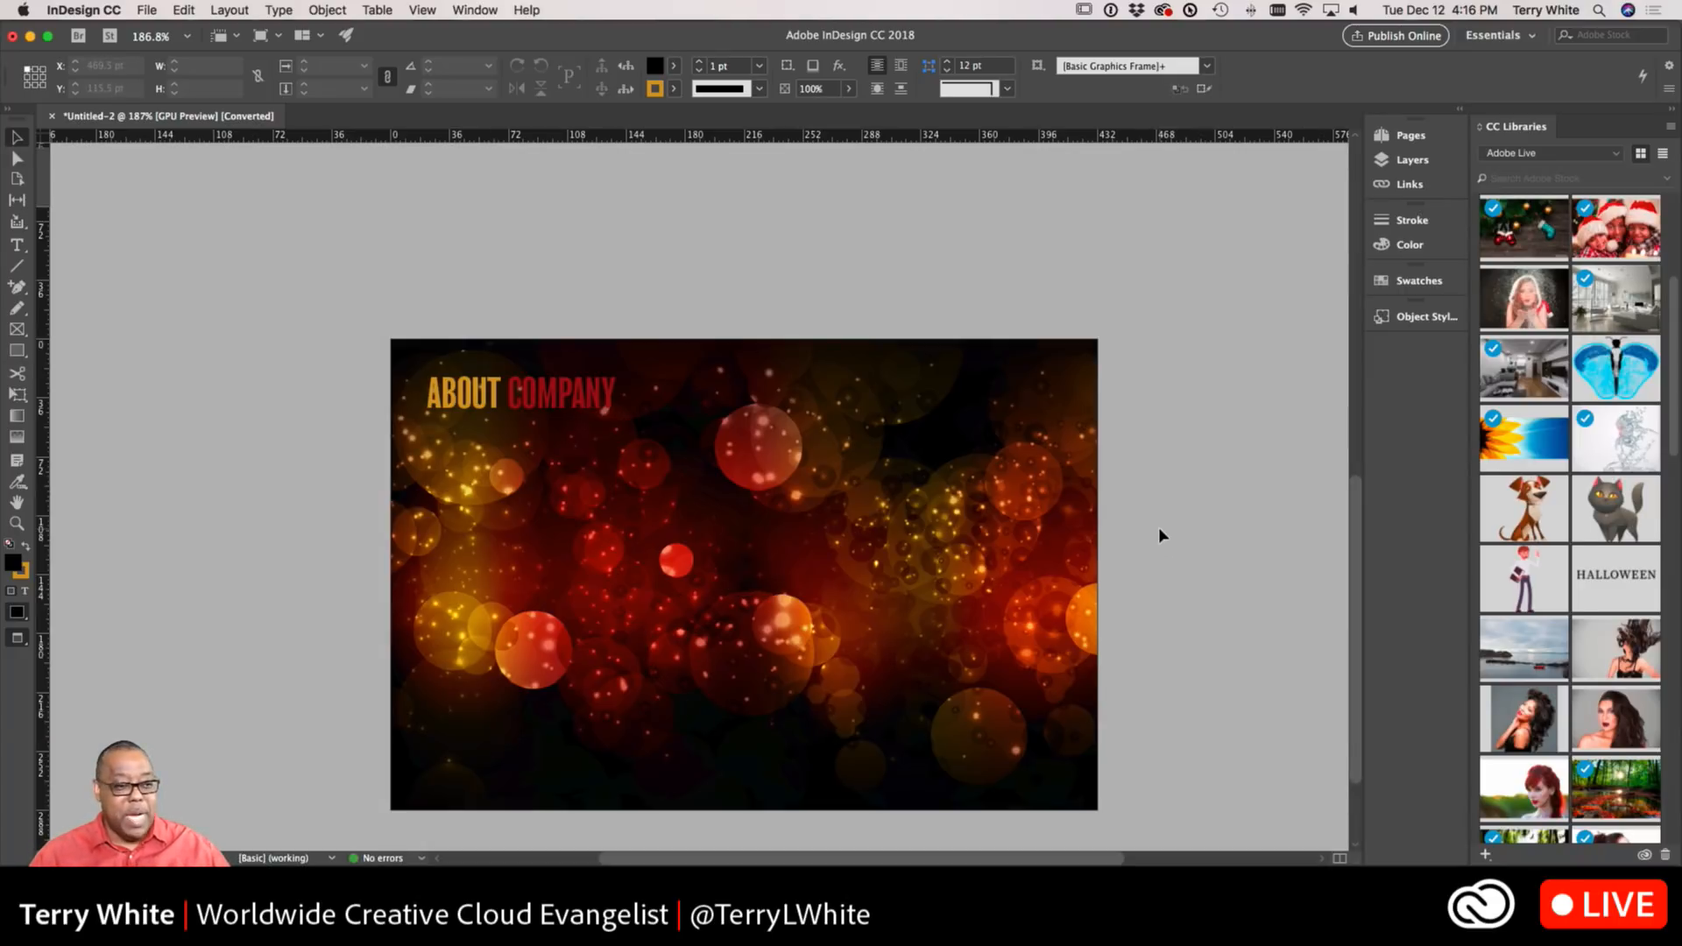
# Draw a rectangle of about 393 x 212 pt below the ABOUT COMPANY heading on the Background layer
pyautogui.click(14, 350)
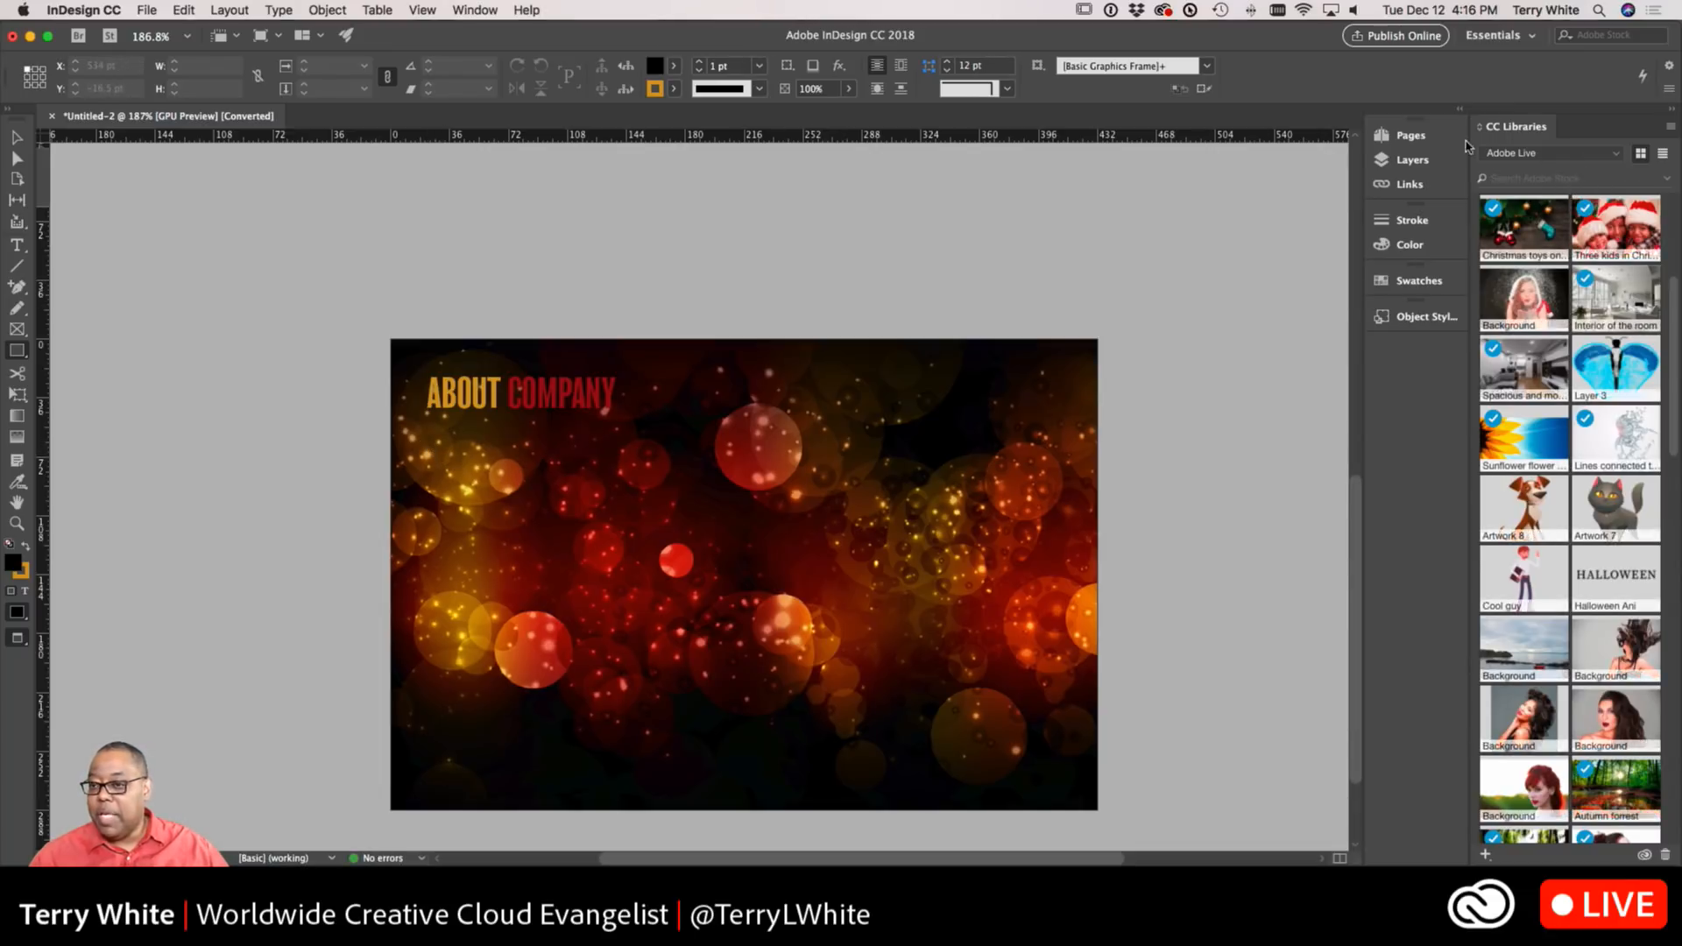
pyautogui.click(1410, 159)
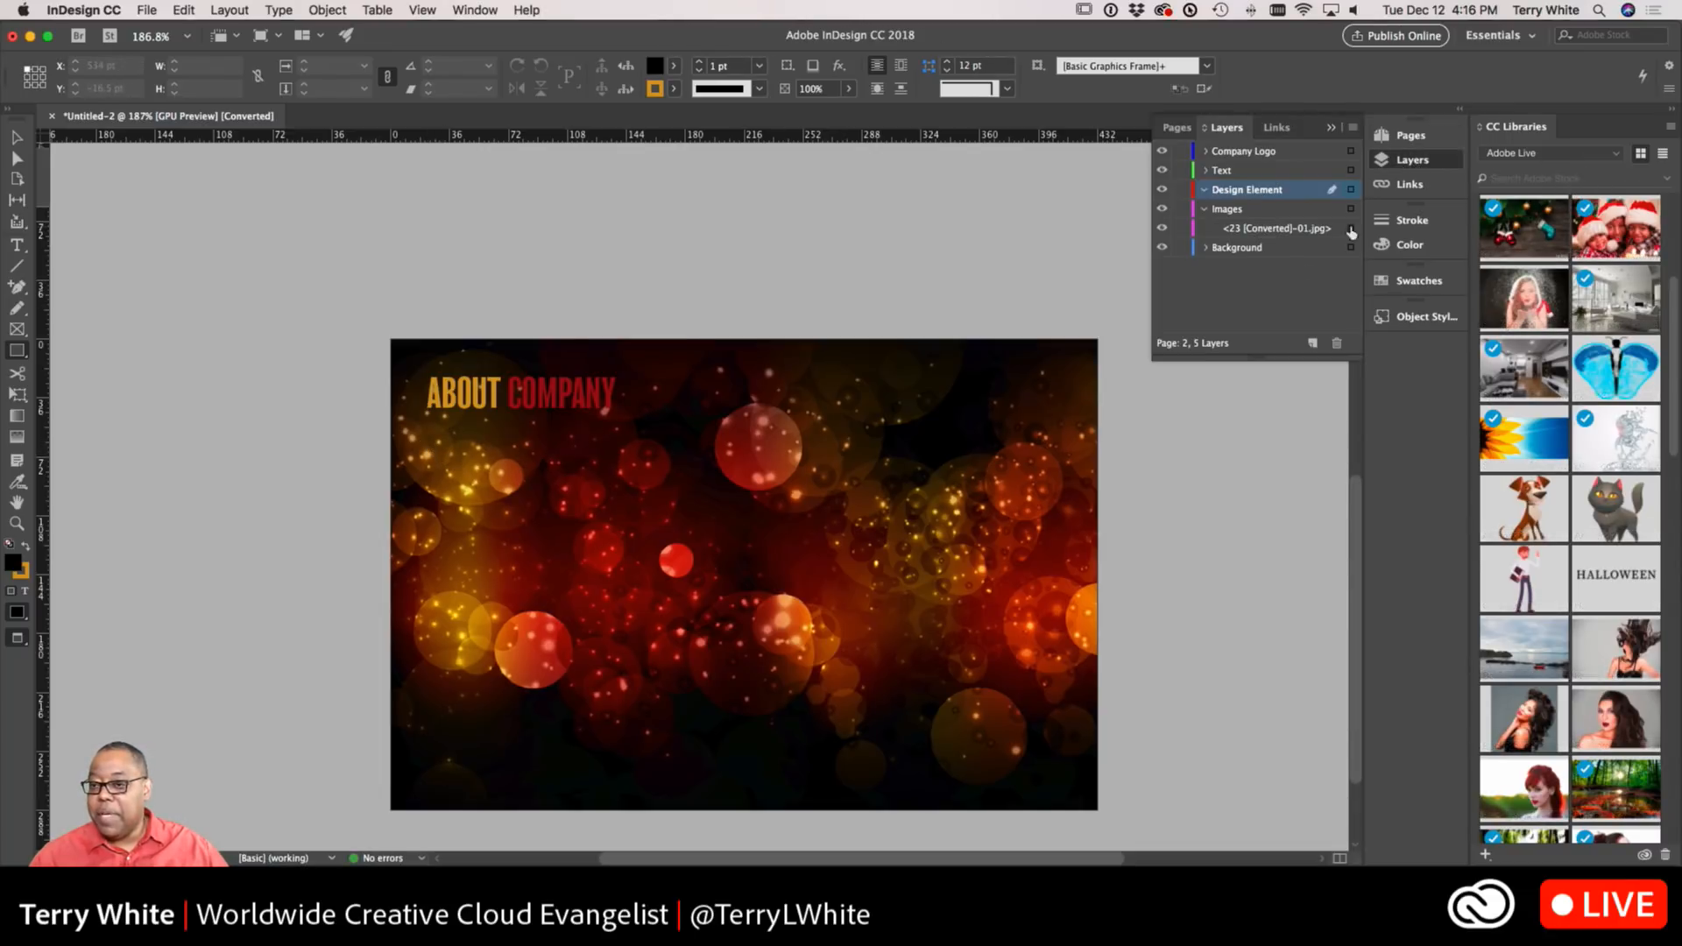
pyautogui.click(1222, 249)
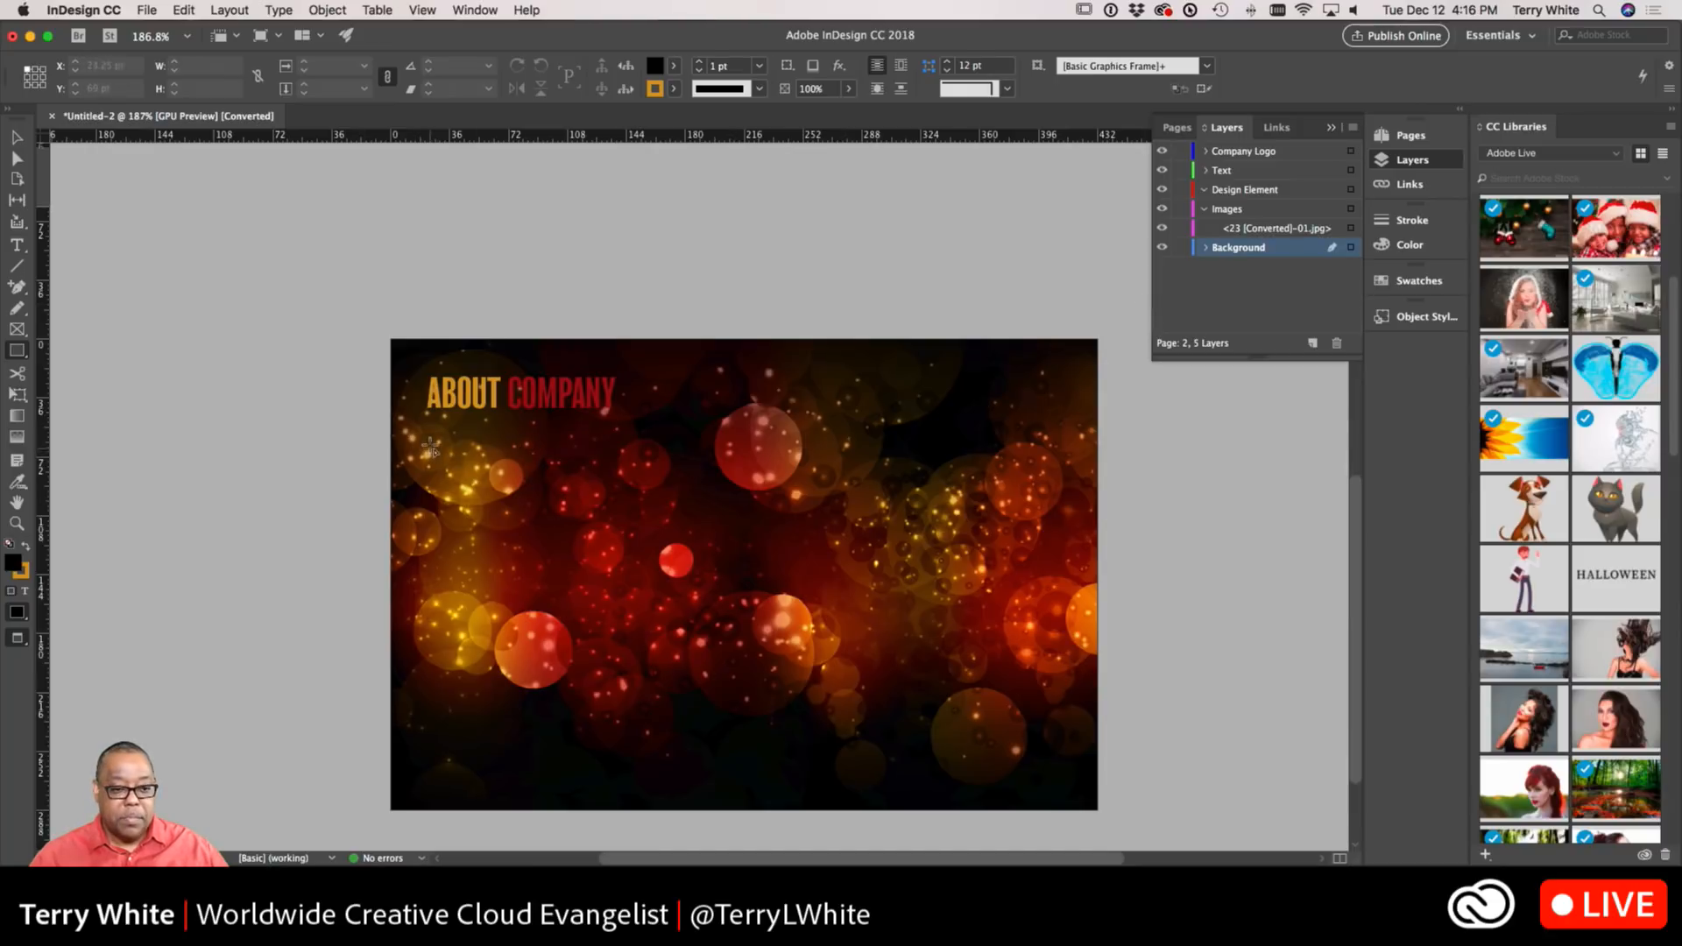
pyautogui.moveTo(426, 440)
pyautogui.mouseDown()
pyautogui.moveTo(539, 516)
pyautogui.moveTo(862, 665)
pyautogui.moveTo(914, 670)
pyautogui.moveTo(1084, 805)
pyautogui.moveTo(1069, 788)
pyautogui.mouseUp()
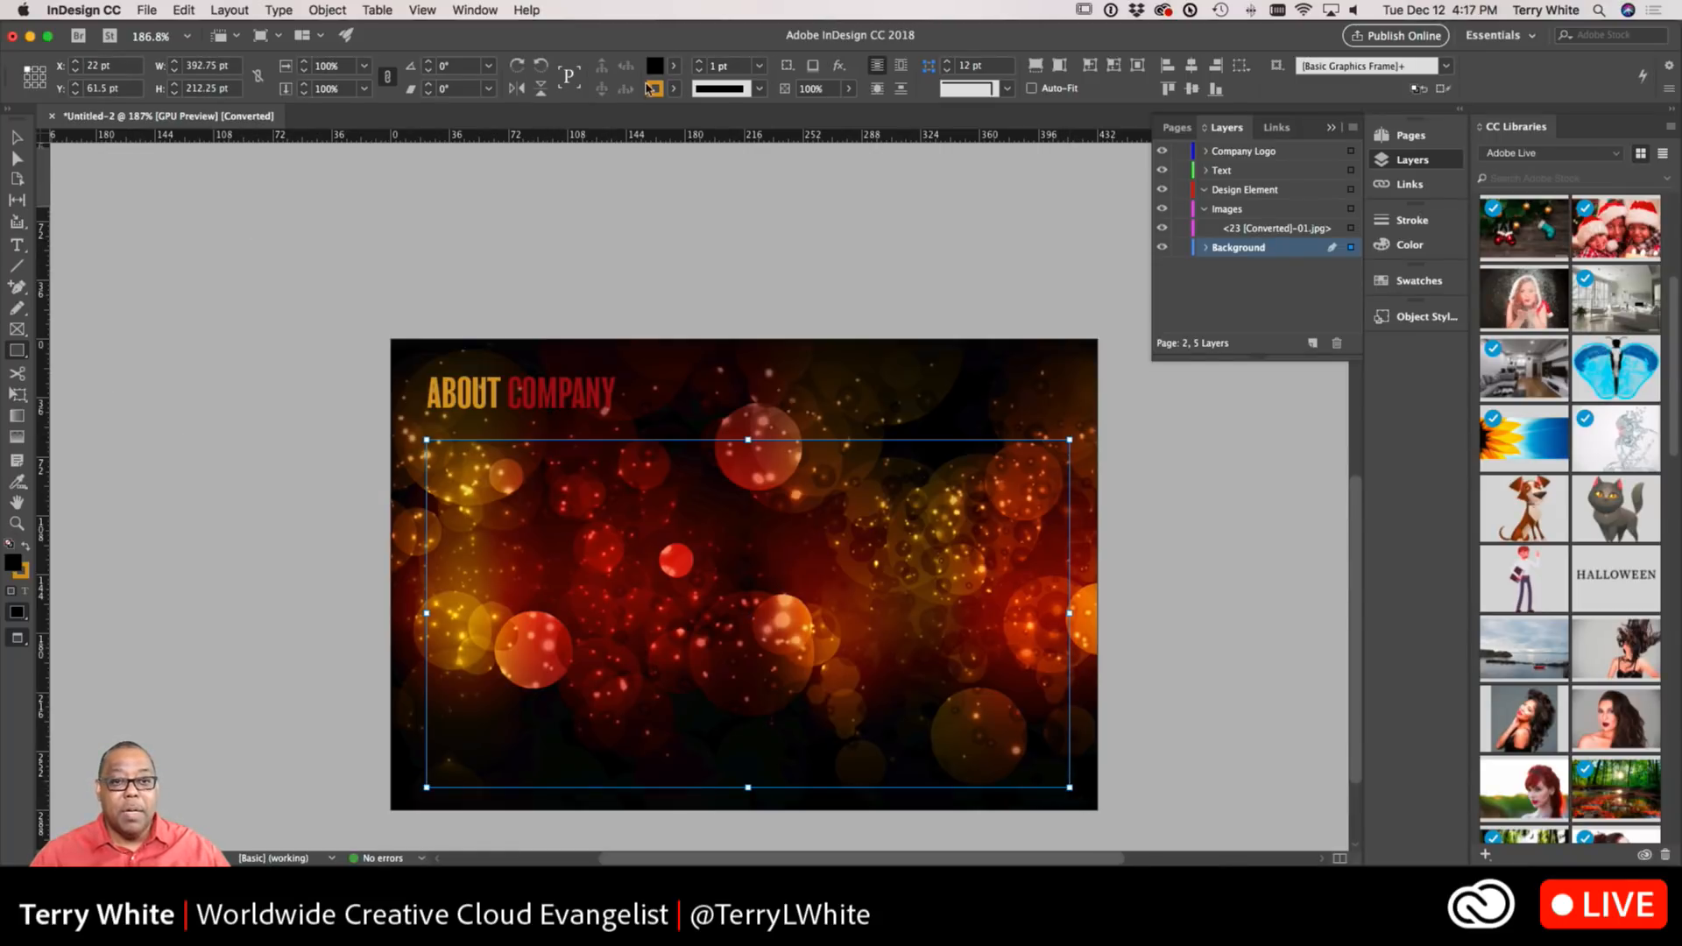
# Fill the new rectangle with the [Paper] swatch and switch back to the Selection tool
pyautogui.click(675, 69)
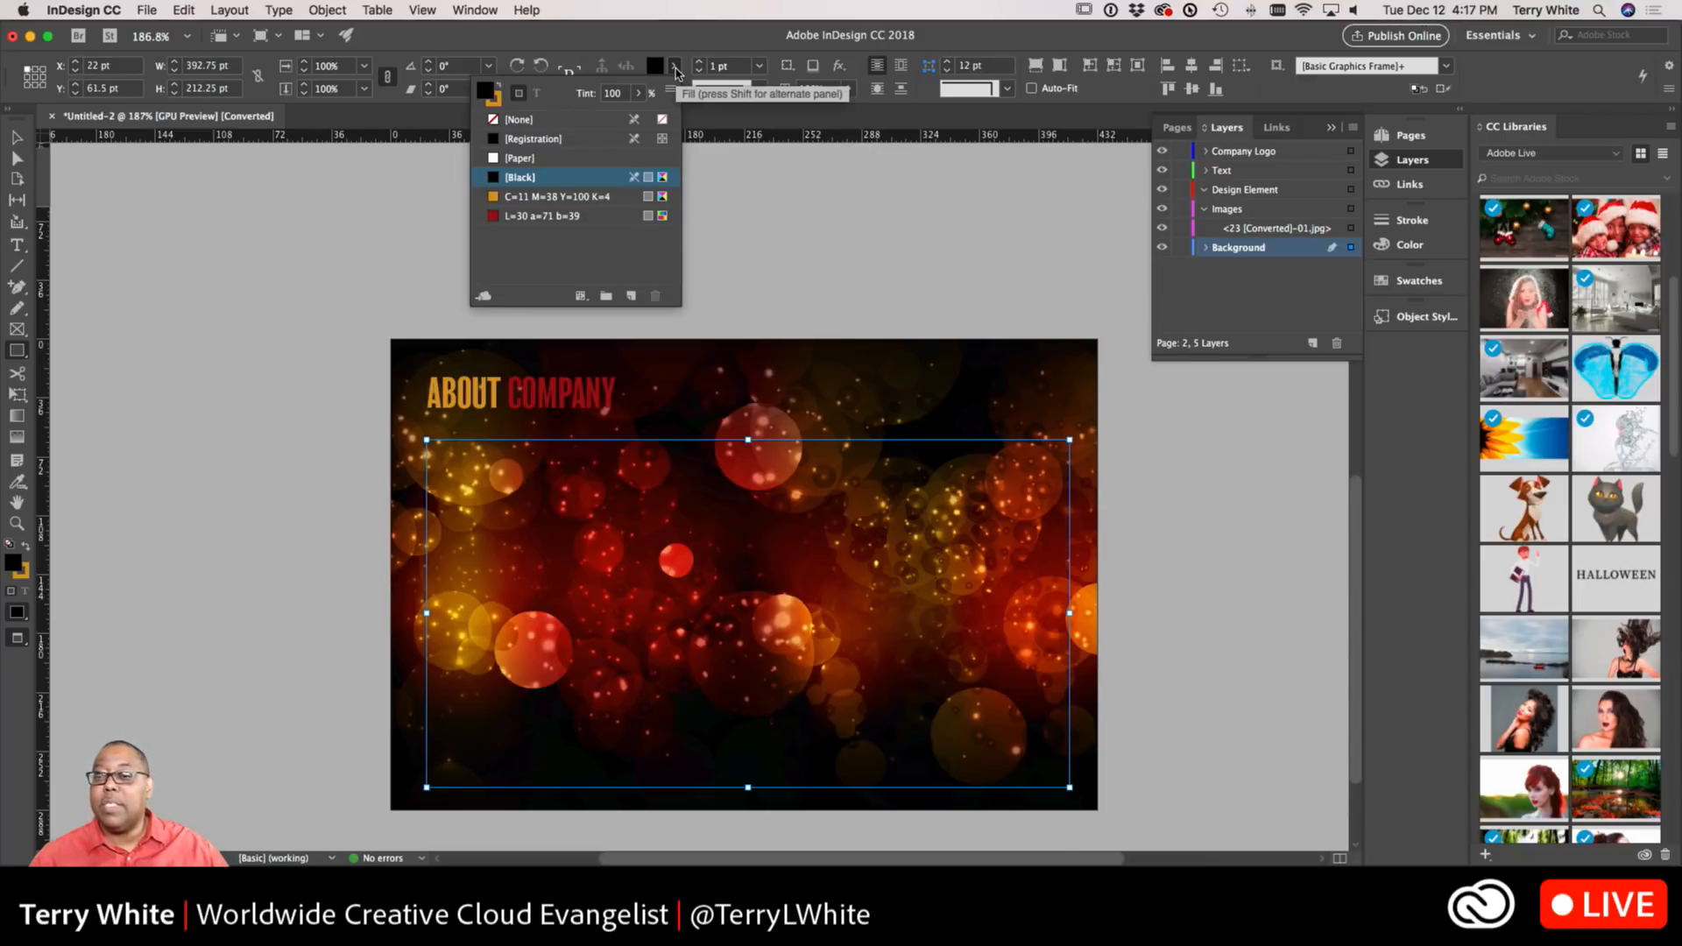
pyautogui.click(524, 158)
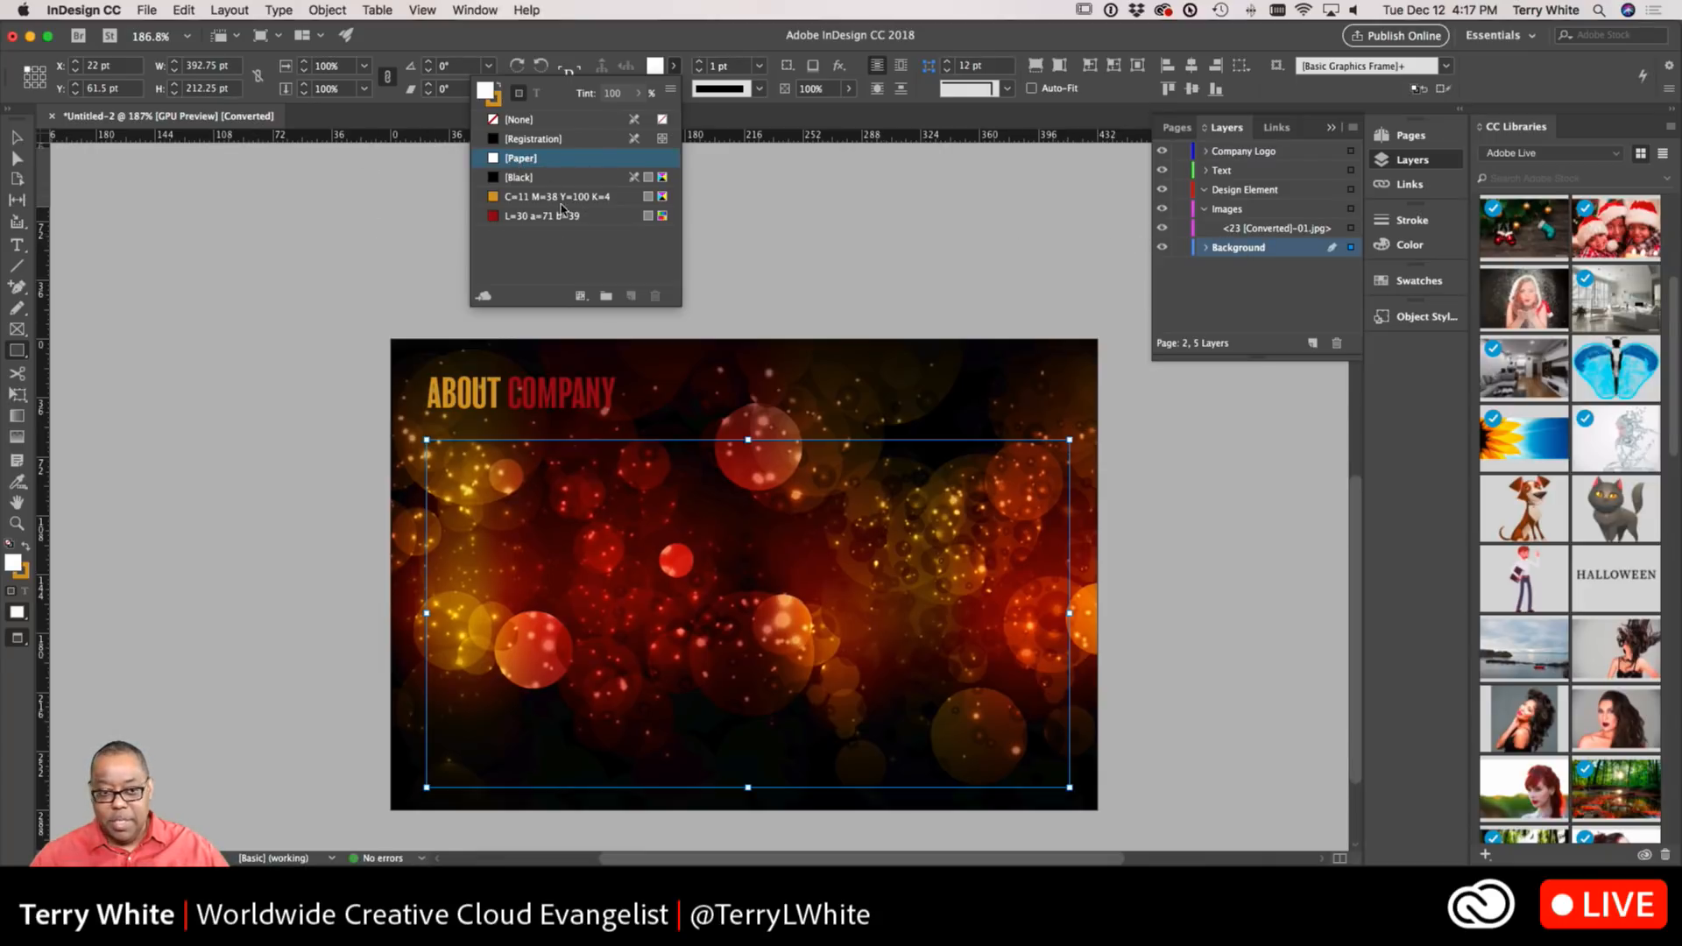
pyautogui.click(17, 138)
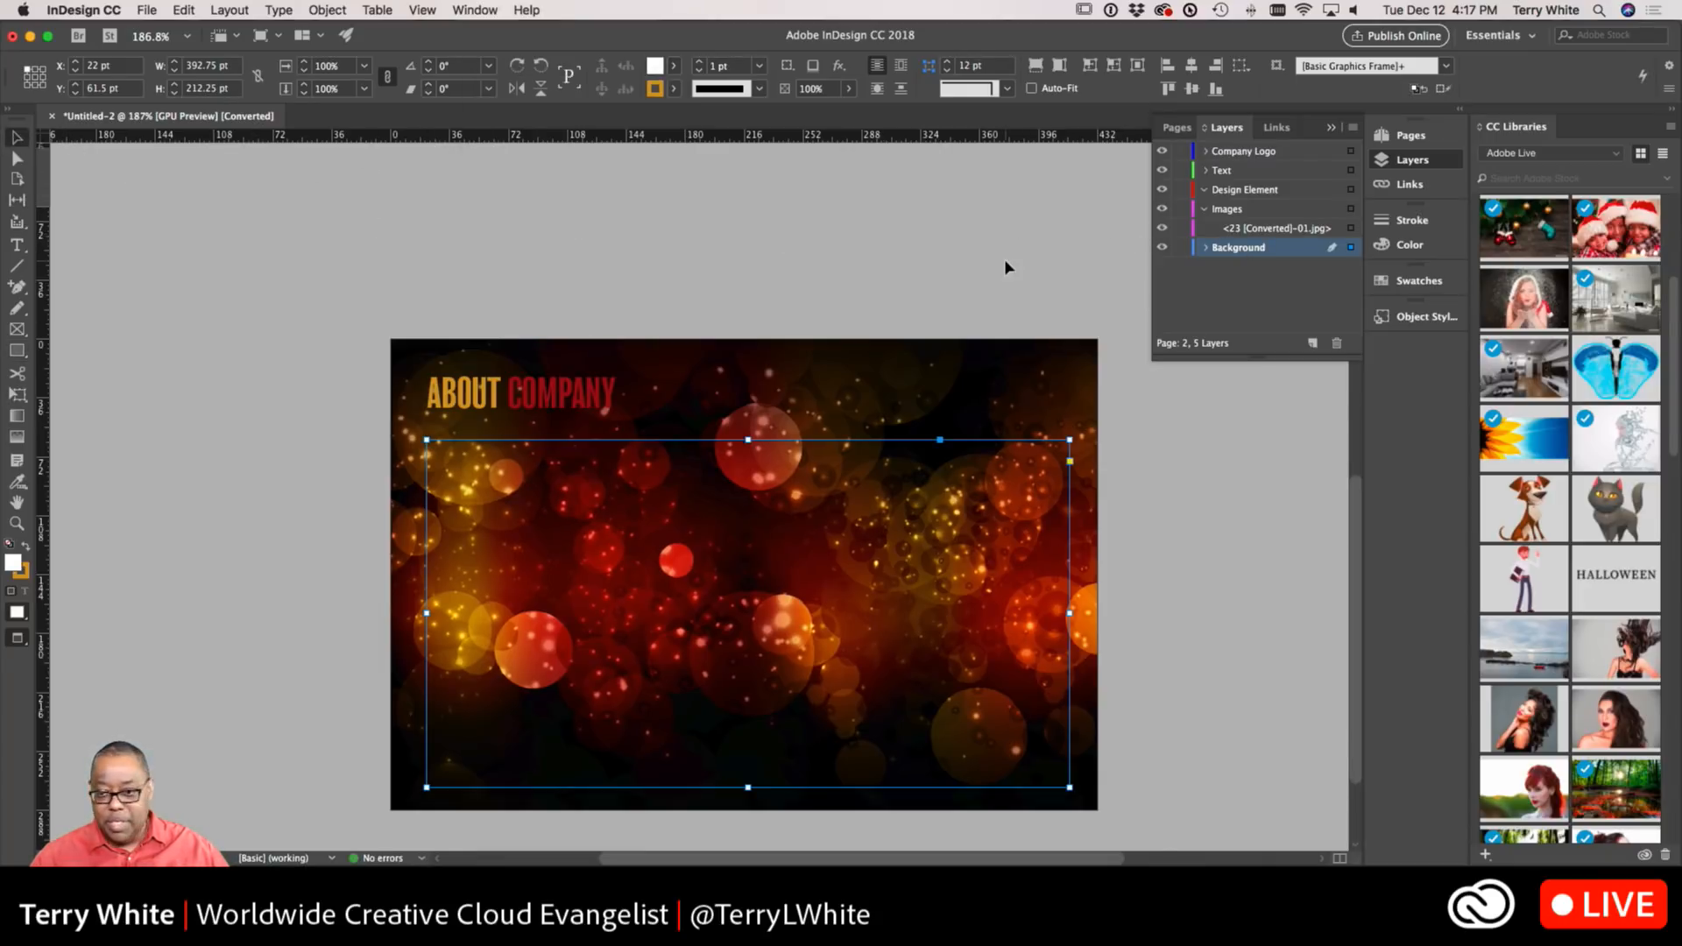
# Move the bokeh image below the rectangle in the Background layer and extend the rectangle's upper edge to about 217.5 pt height
pyautogui.click(1205, 248)
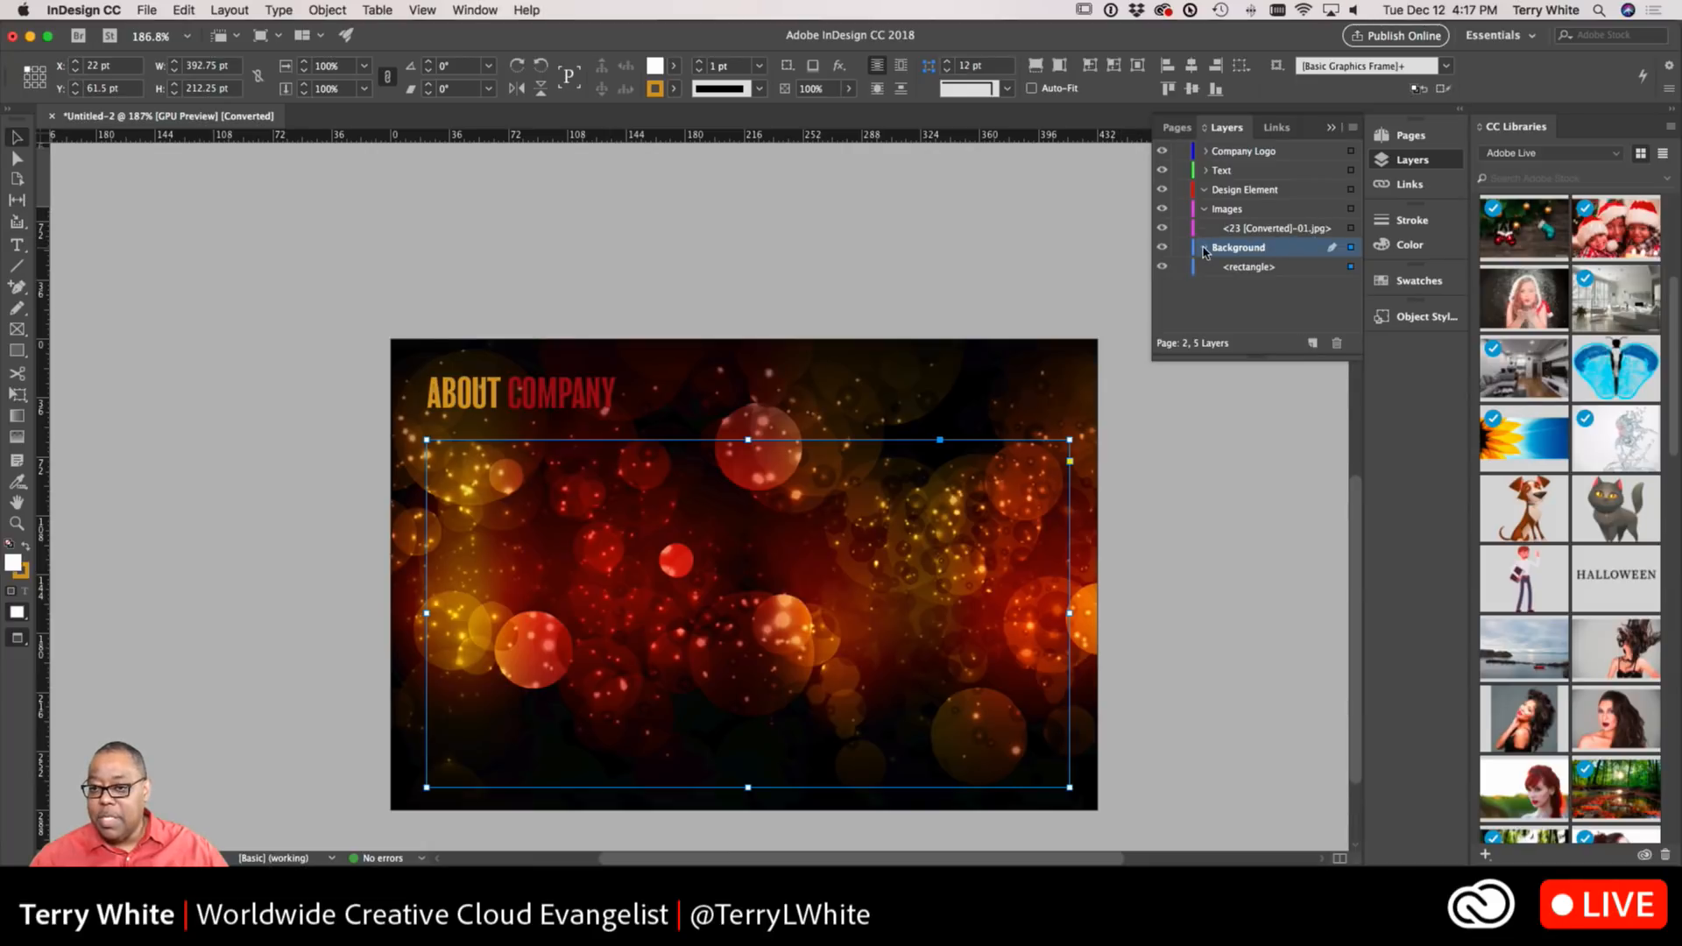
pyautogui.moveTo(1265, 229); pyautogui.dragTo(1262, 275)
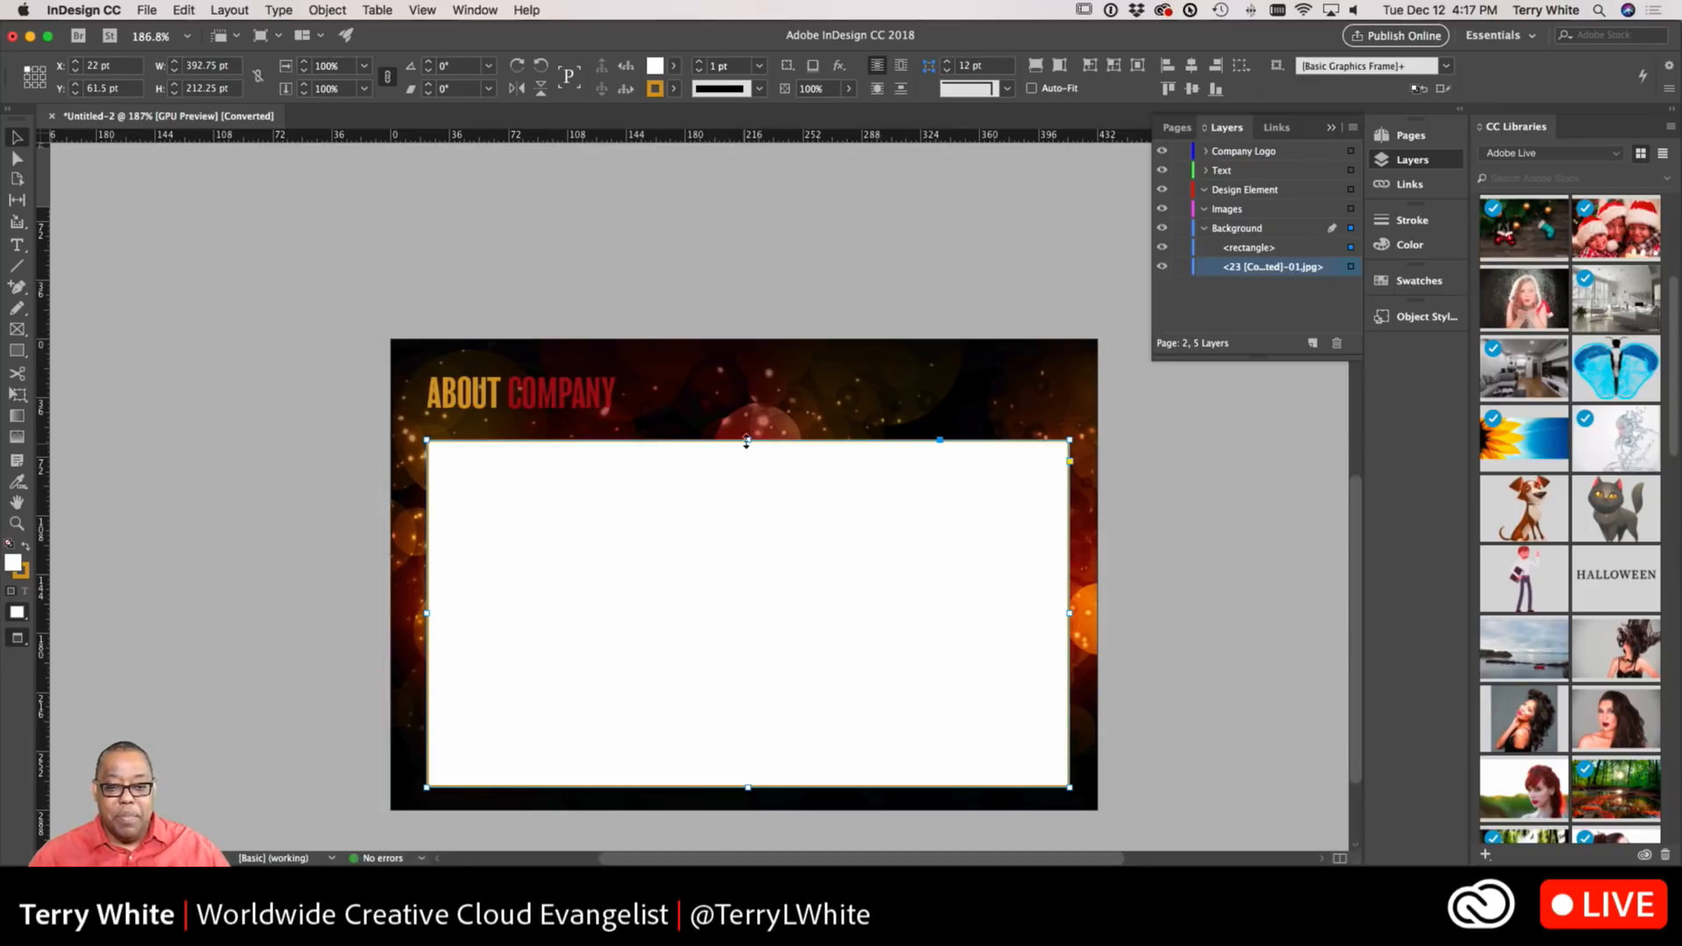
pyautogui.moveTo(748, 438); pyautogui.dragTo(748, 430)
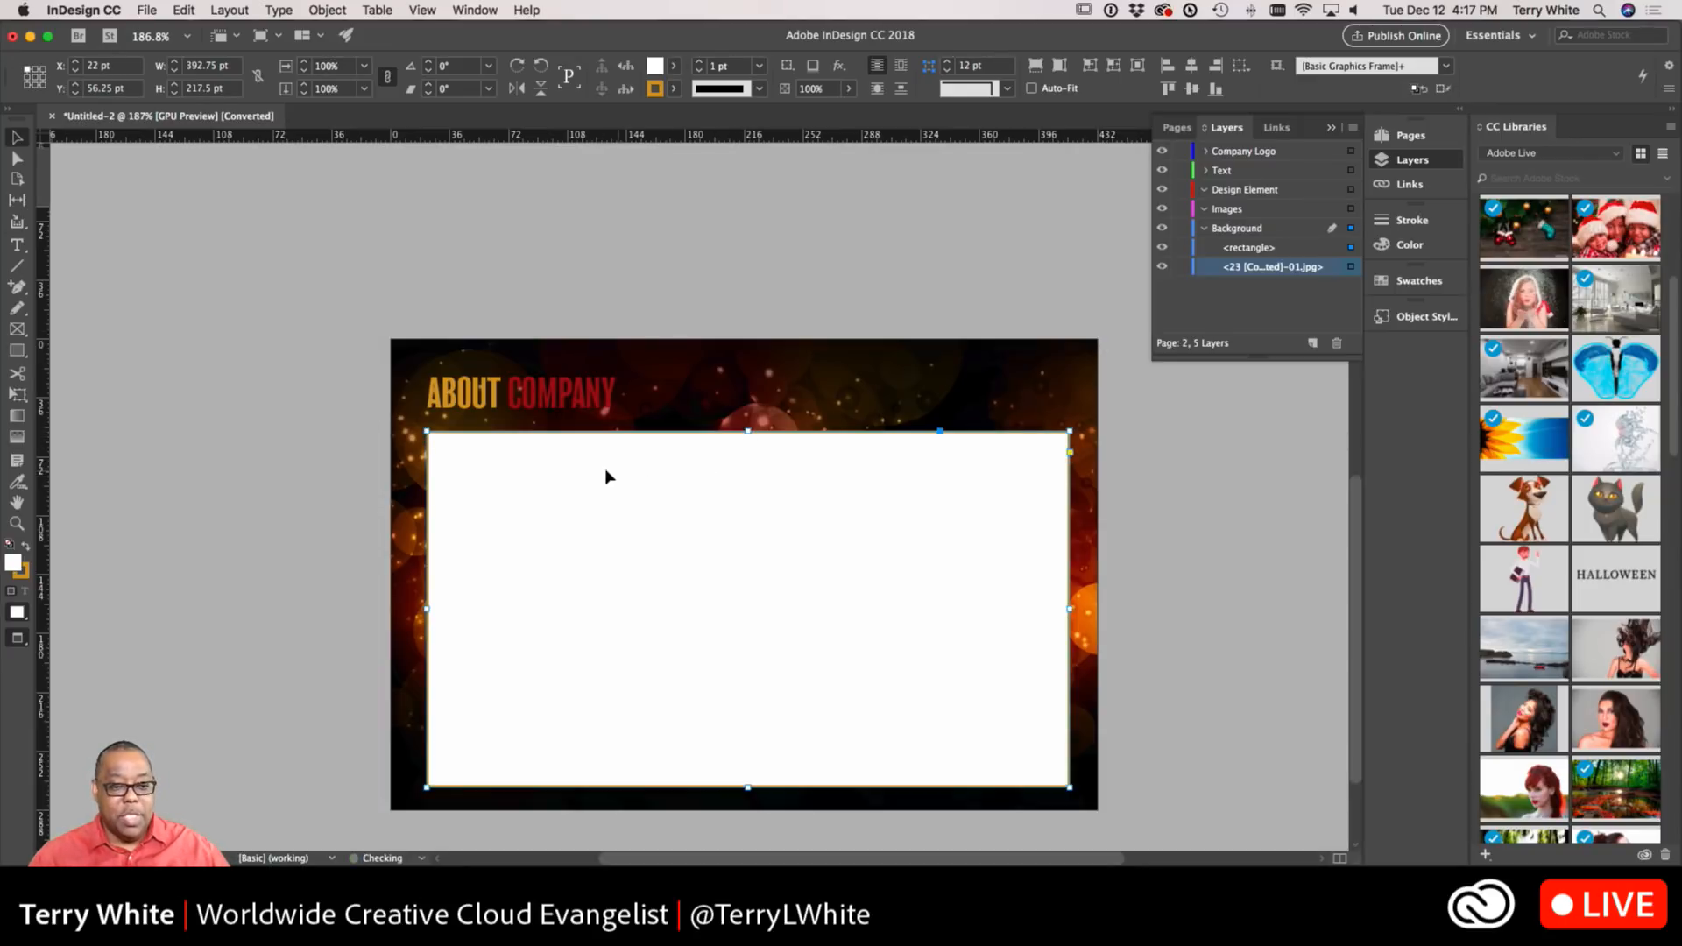
# Replace ABOUT in the second page's heading with CHRISTMAS and widen its text frame, shifting COMPANY along to X 108.75 pt
pyautogui.click(788, 291)
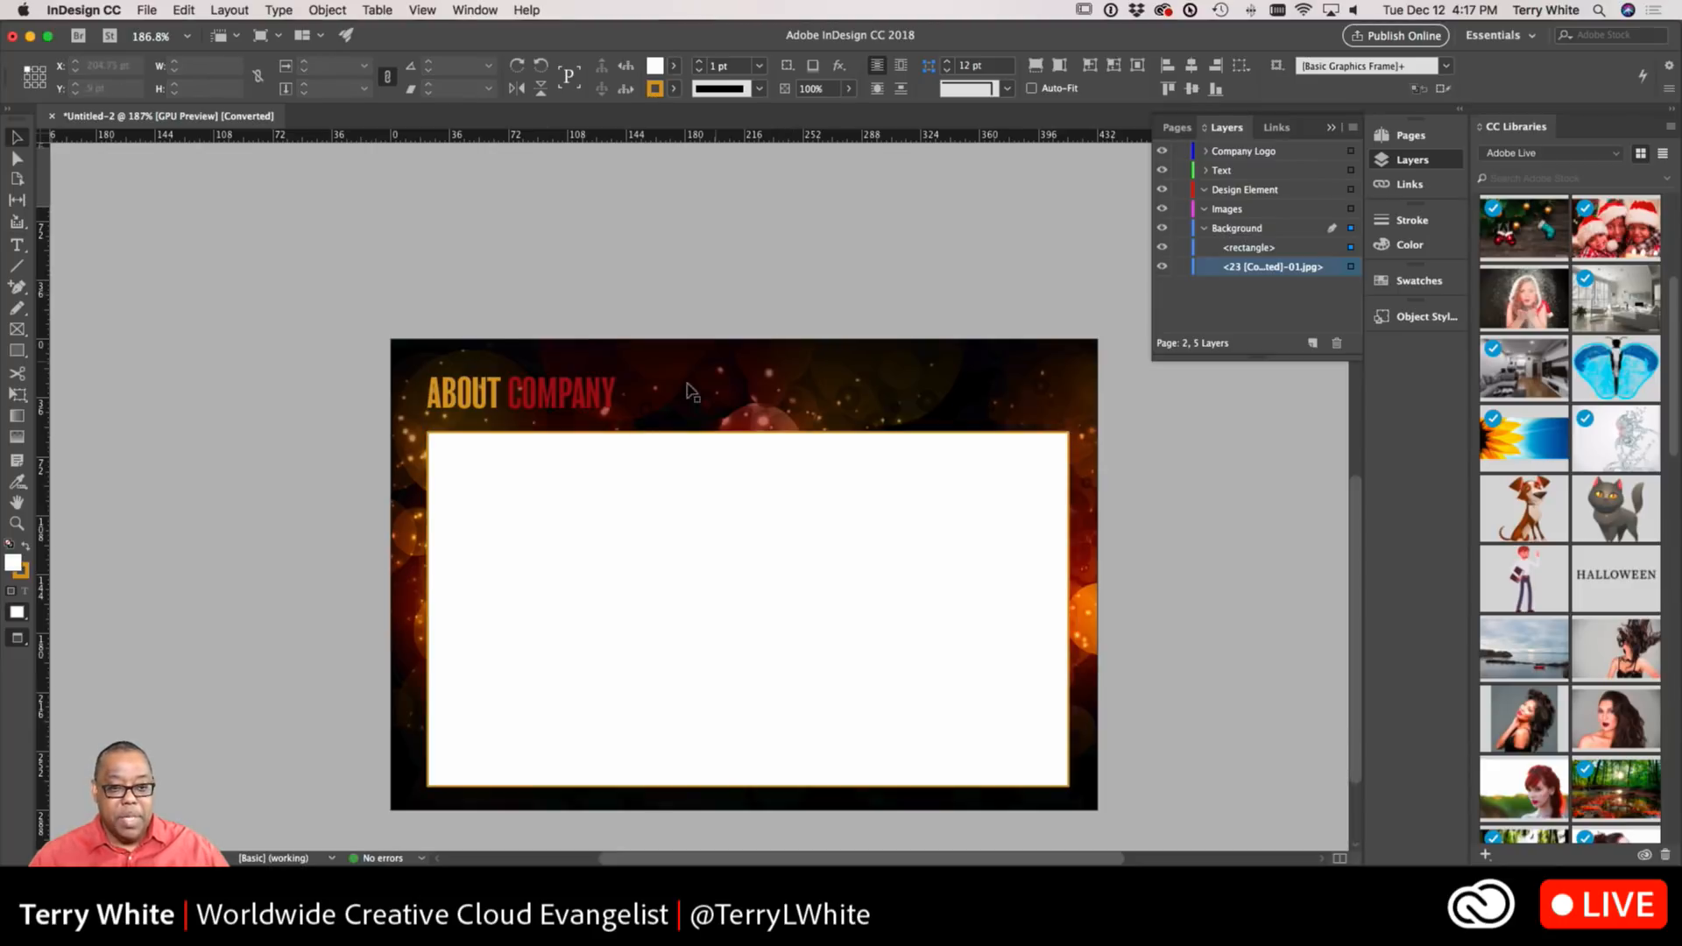
pyautogui.doubleClick(477, 396)
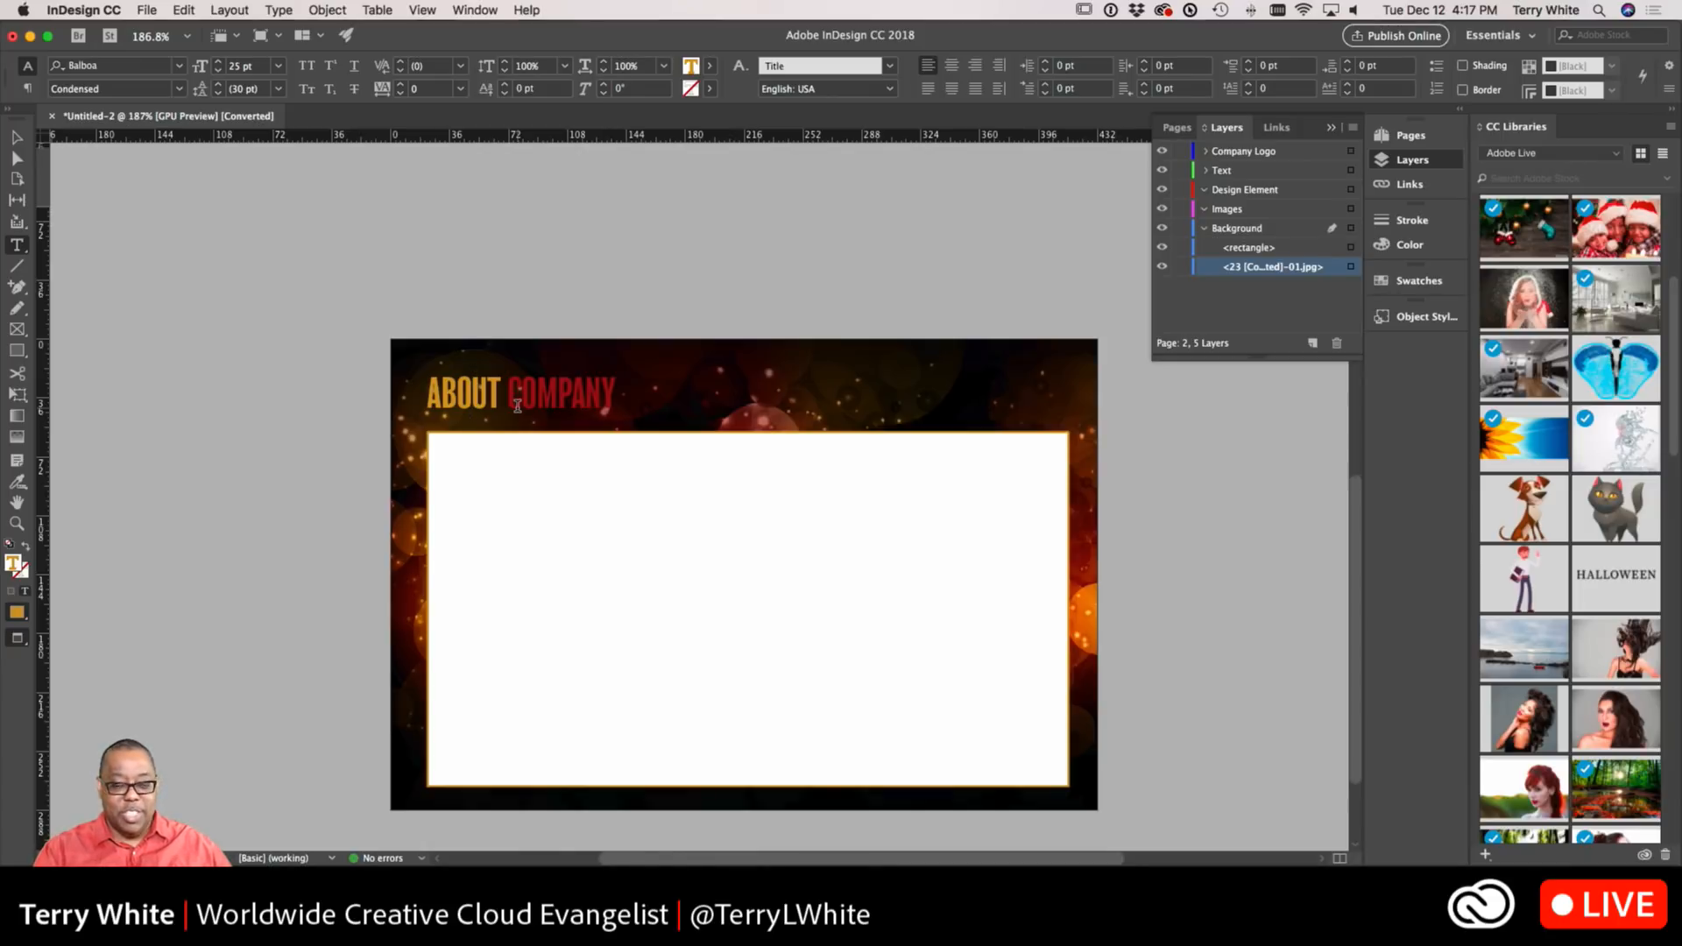
pyautogui.hscroll(-2, 518, 405)
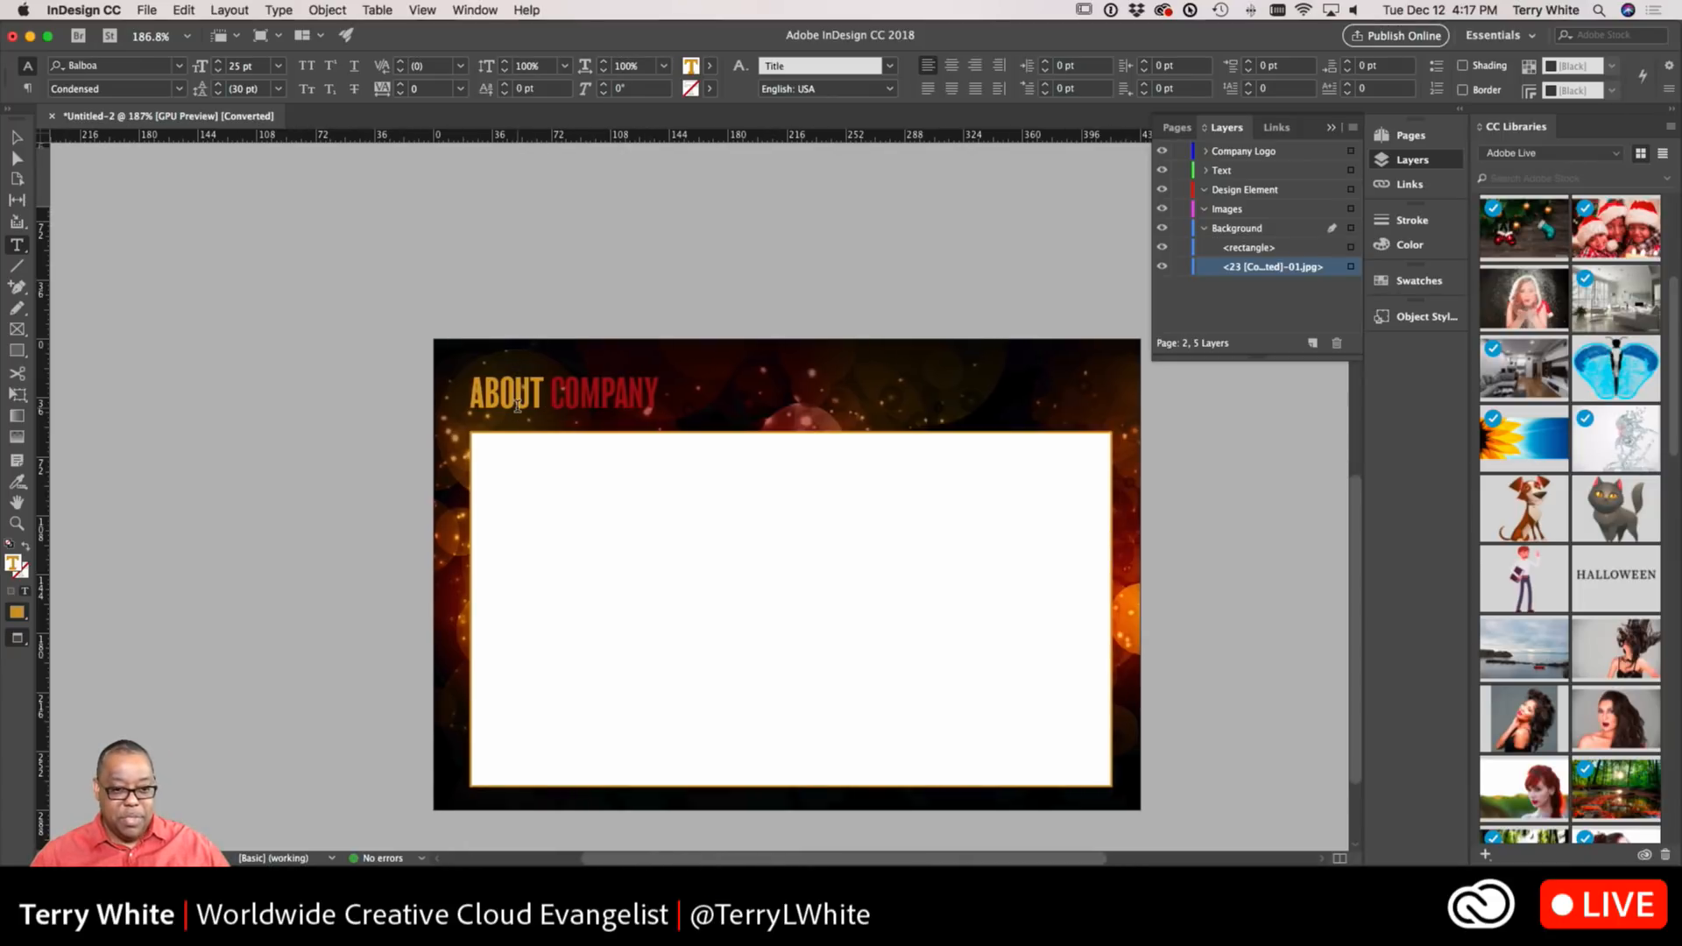
pyautogui.doubleClick(519, 403)
pyautogui.write('CHRIS')
pyautogui.press('BackSpace')
pyautogui.press('BackSpace')
pyautogui.press('BackSpace')
pyautogui.press('BackSpace')
pyautogui.press('BackSpace')
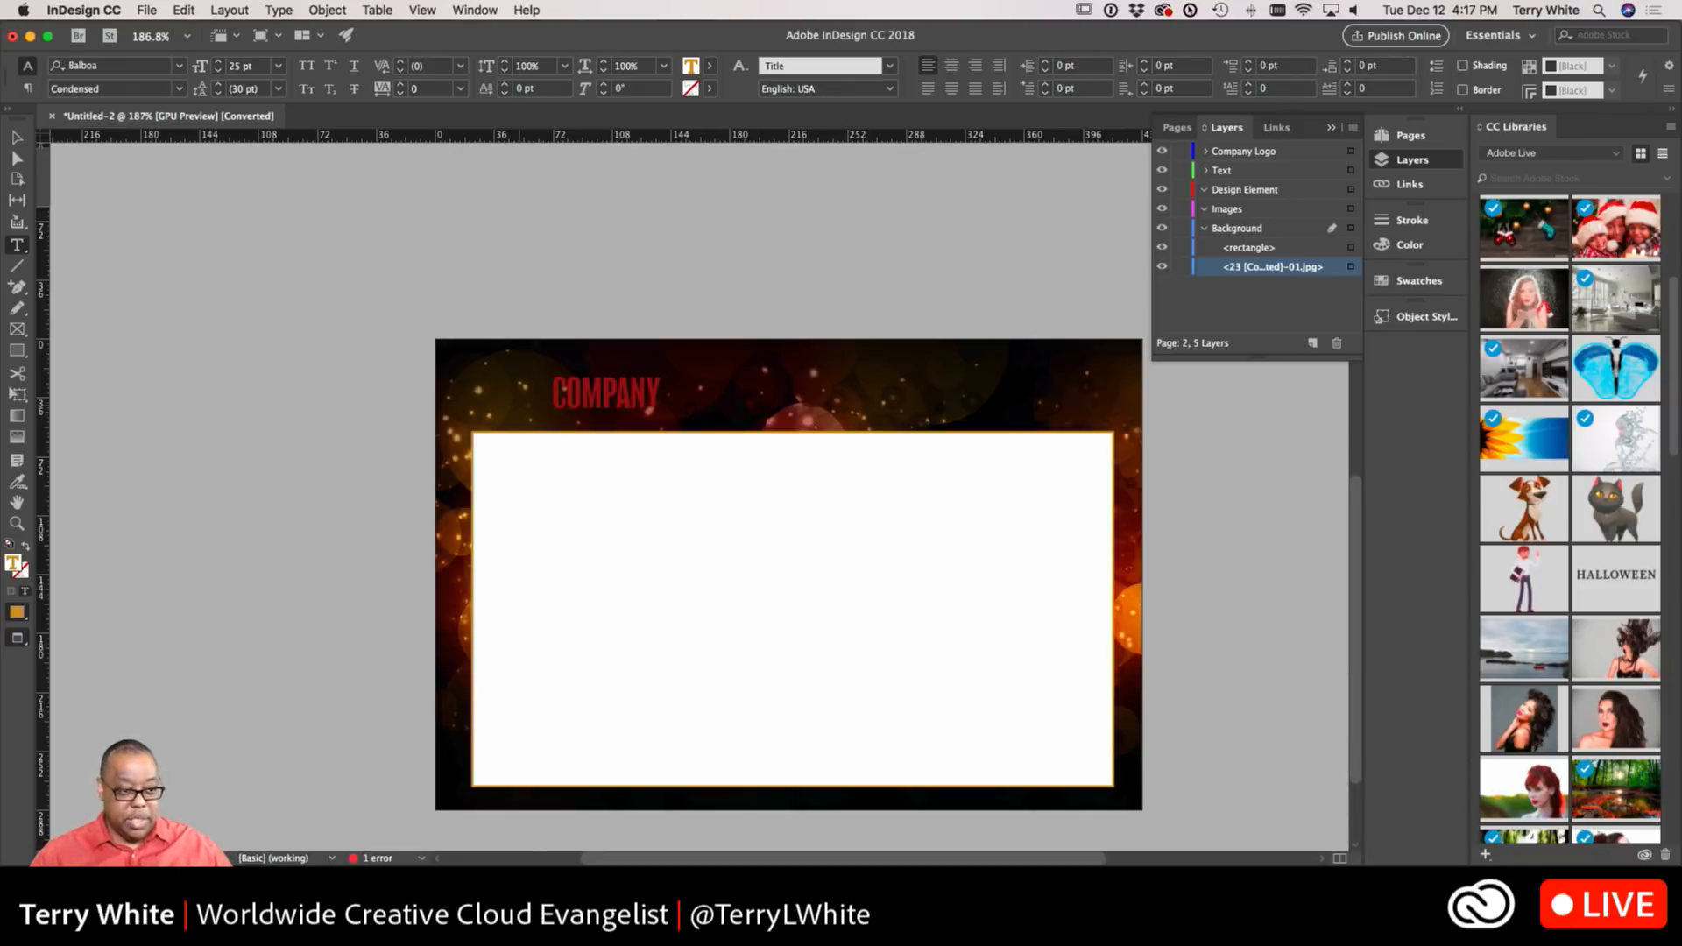
pyautogui.click(16, 137)
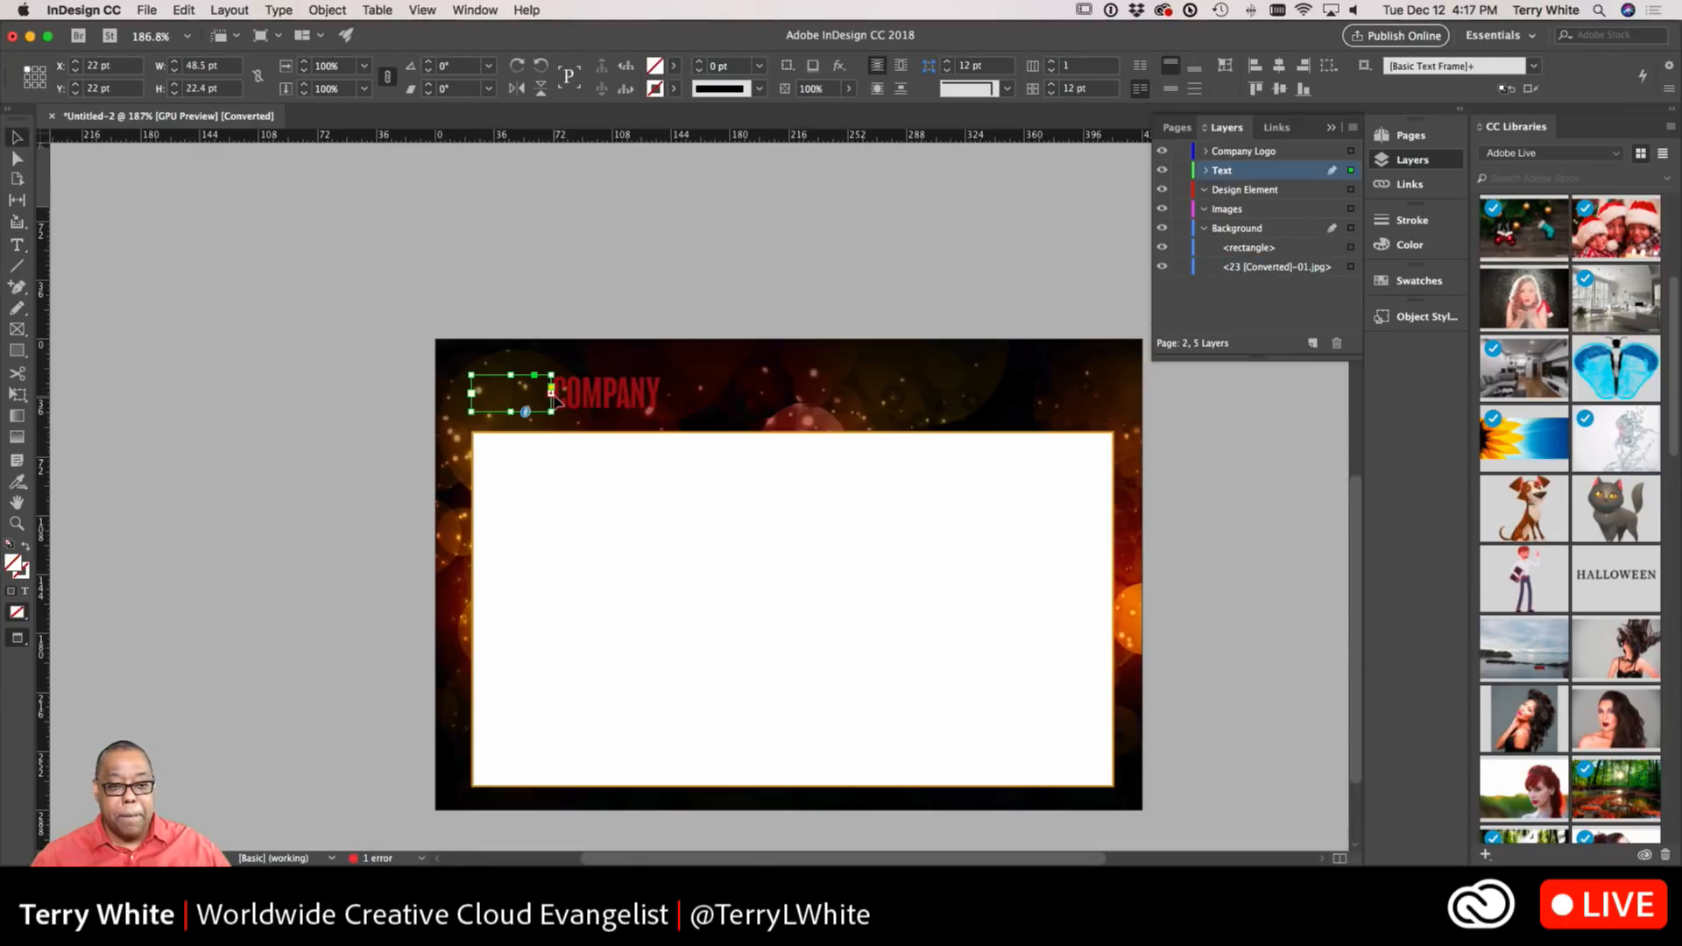
pyautogui.moveTo(557, 413); pyautogui.dragTo(691, 404)
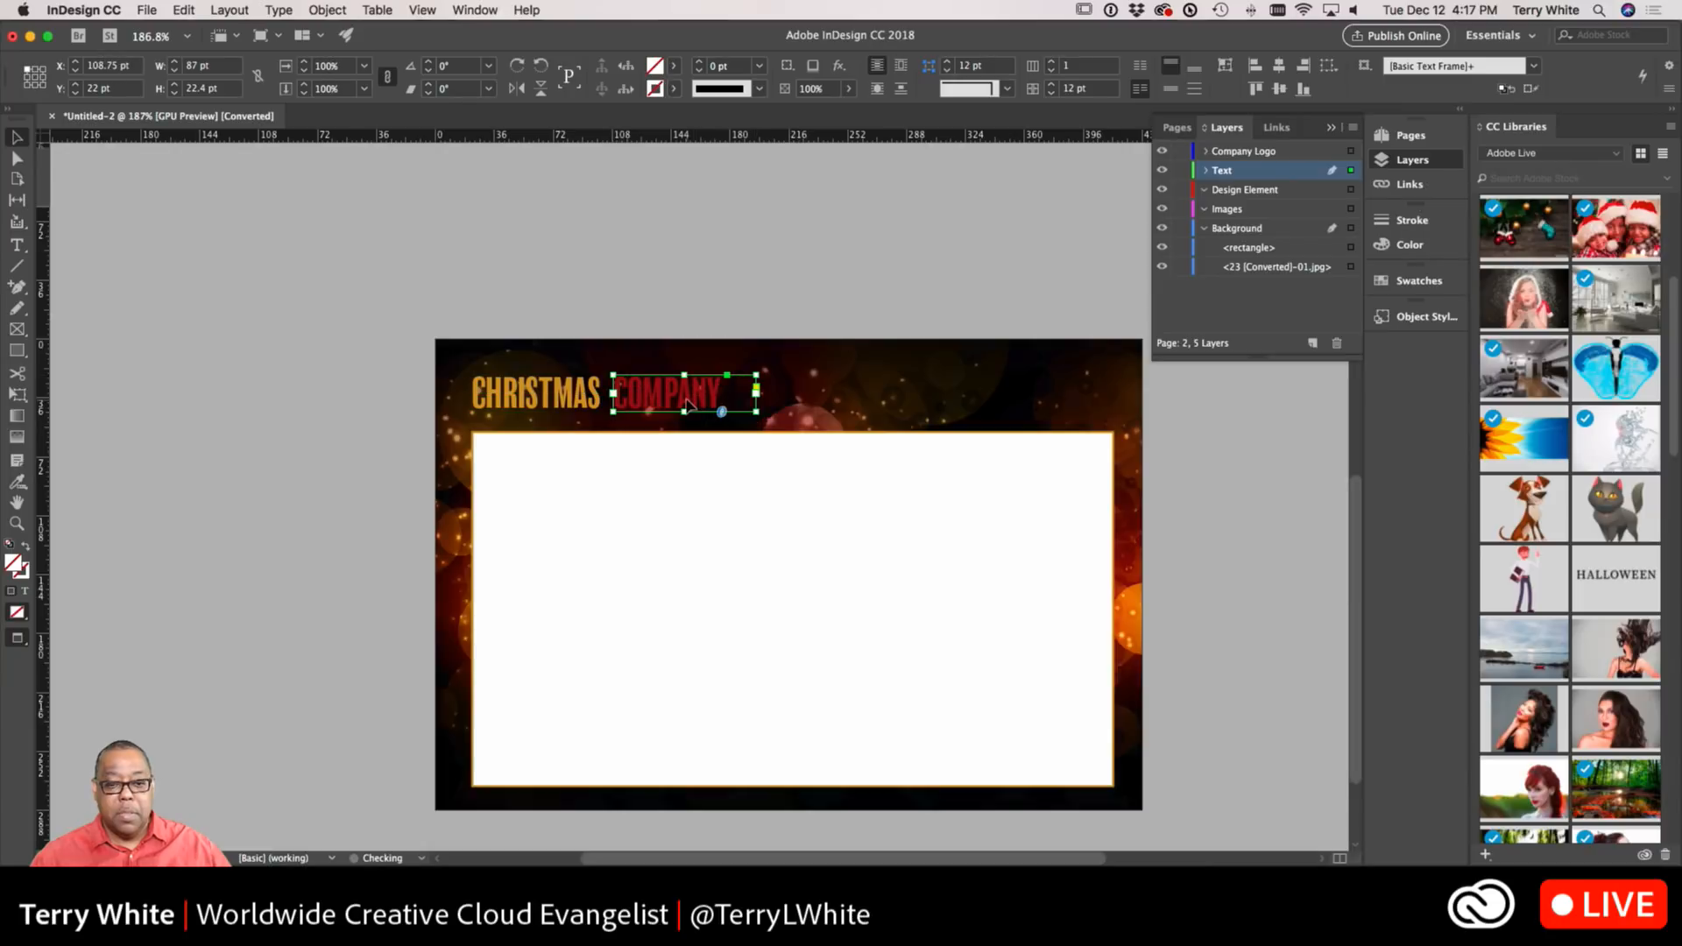
# Replace COMPANY in the heading with LETTER, move it slightly closer to CHRISTMAS and clear the selection
pyautogui.doubleClick(685, 396)
pyautogui.doubleClick(686, 396)
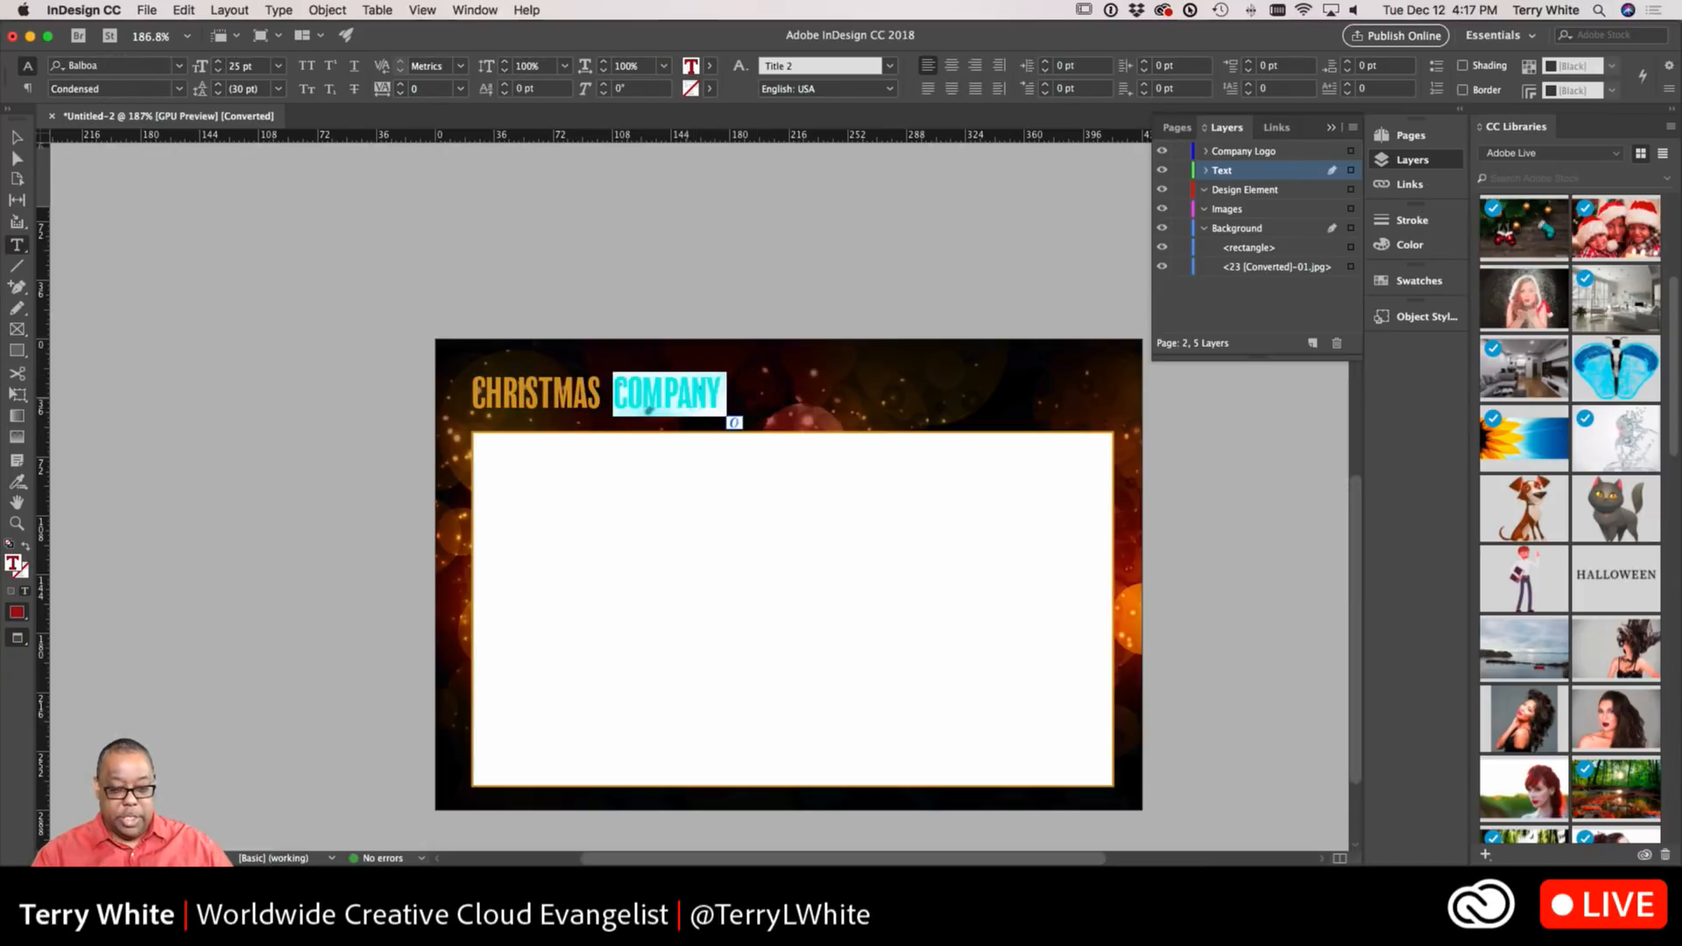
pyautogui.write('LETTER')
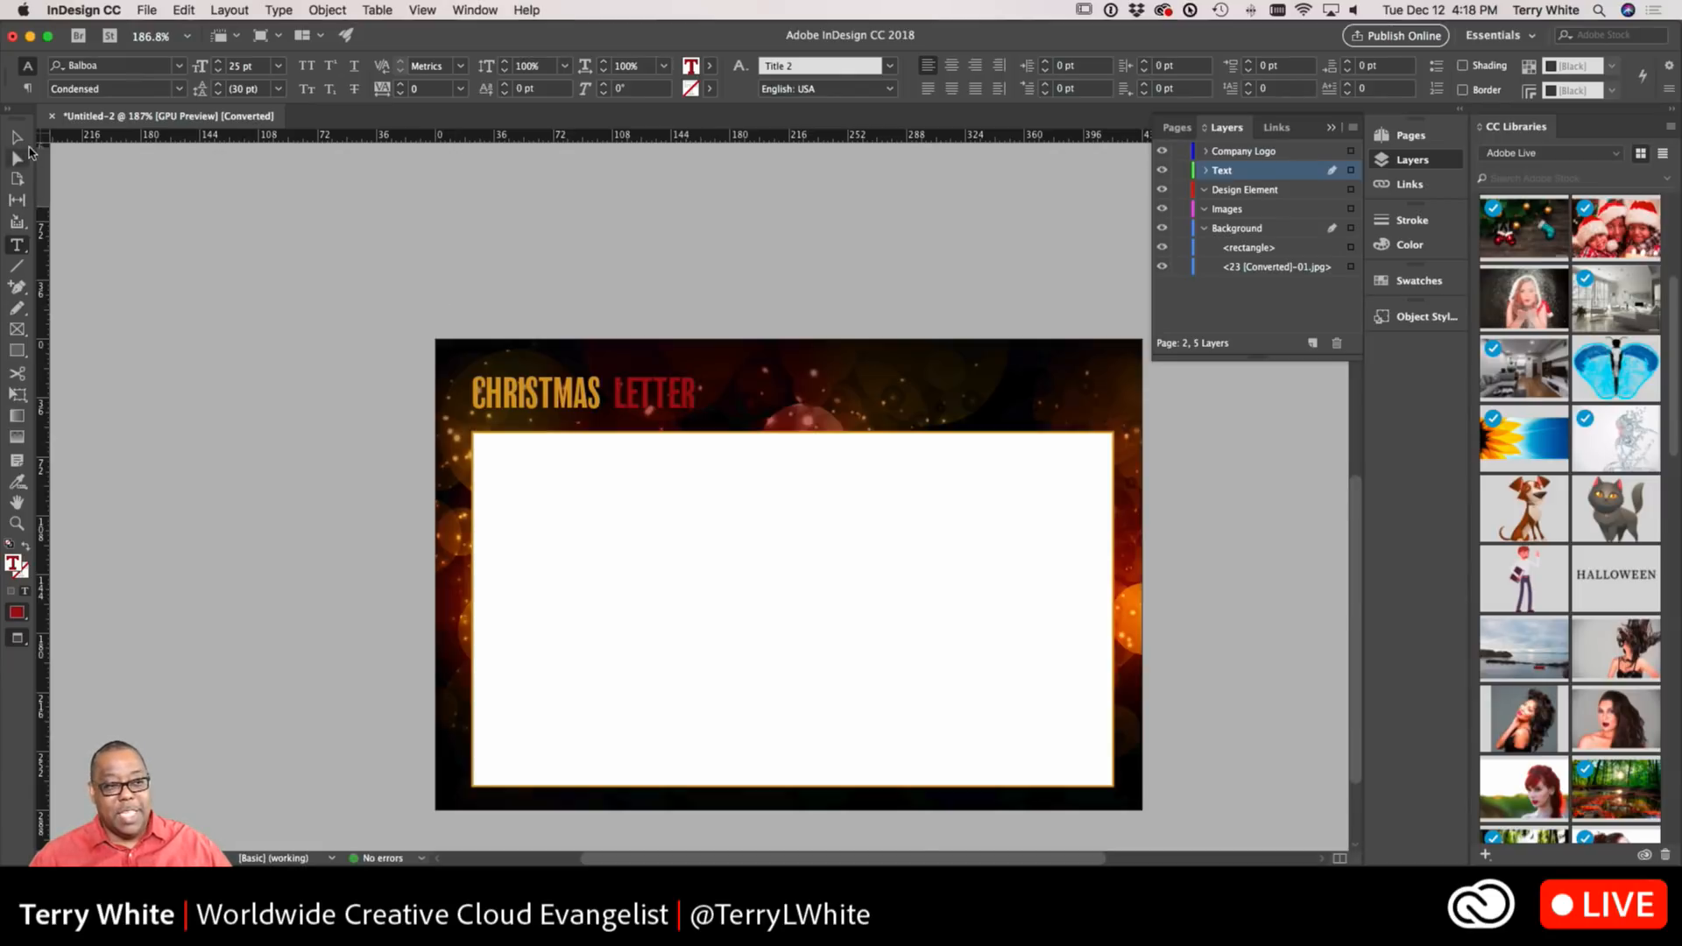
pyautogui.click(18, 137)
pyautogui.moveTo(661, 406); pyautogui.dragTo(652, 406)
pyautogui.click(370, 375)
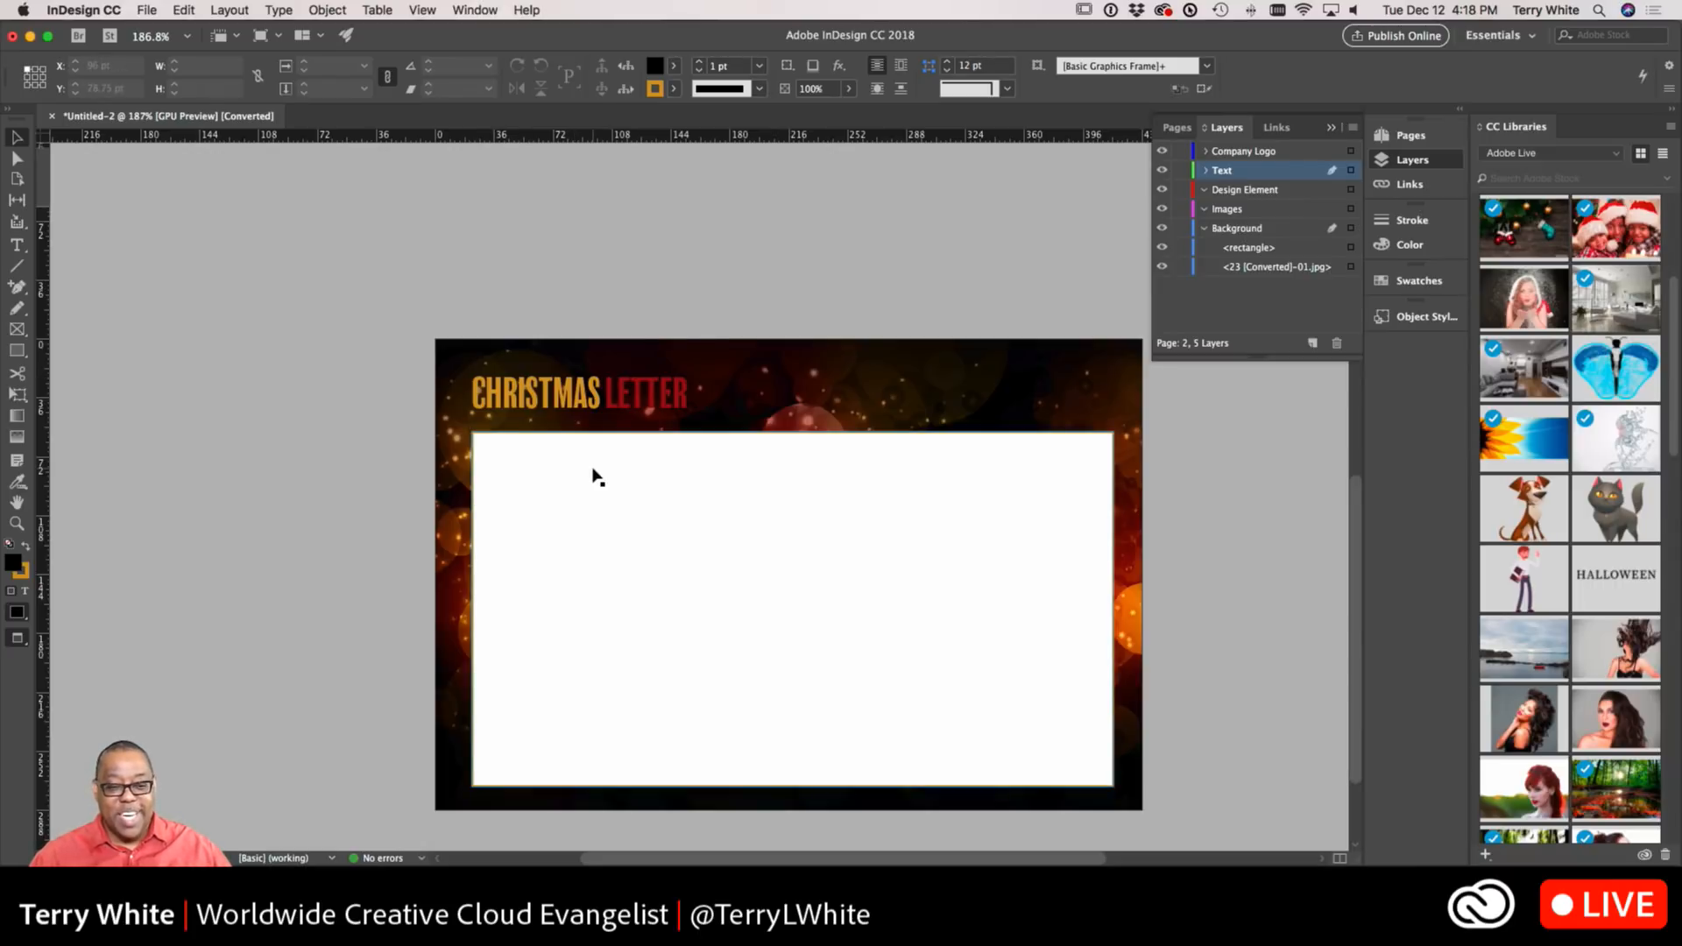
# With the Background layer locked, draw a text frame just inside the white rectangle and fill it with placeholder text
pyautogui.click(17, 245)
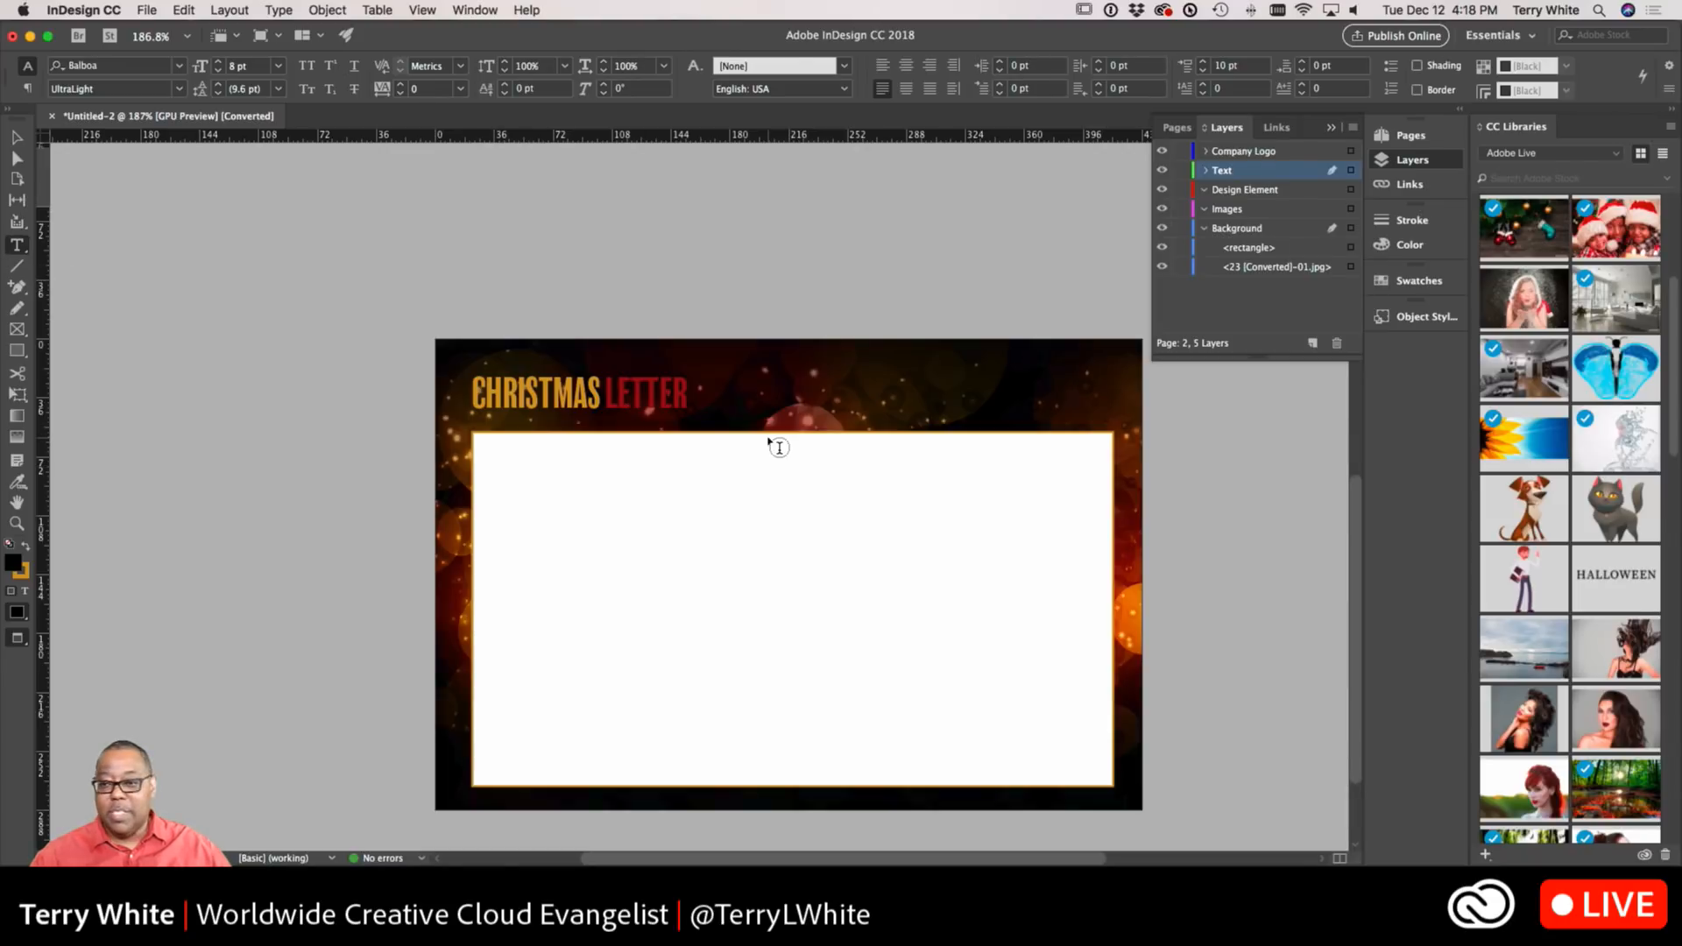
pyautogui.click(1181, 228)
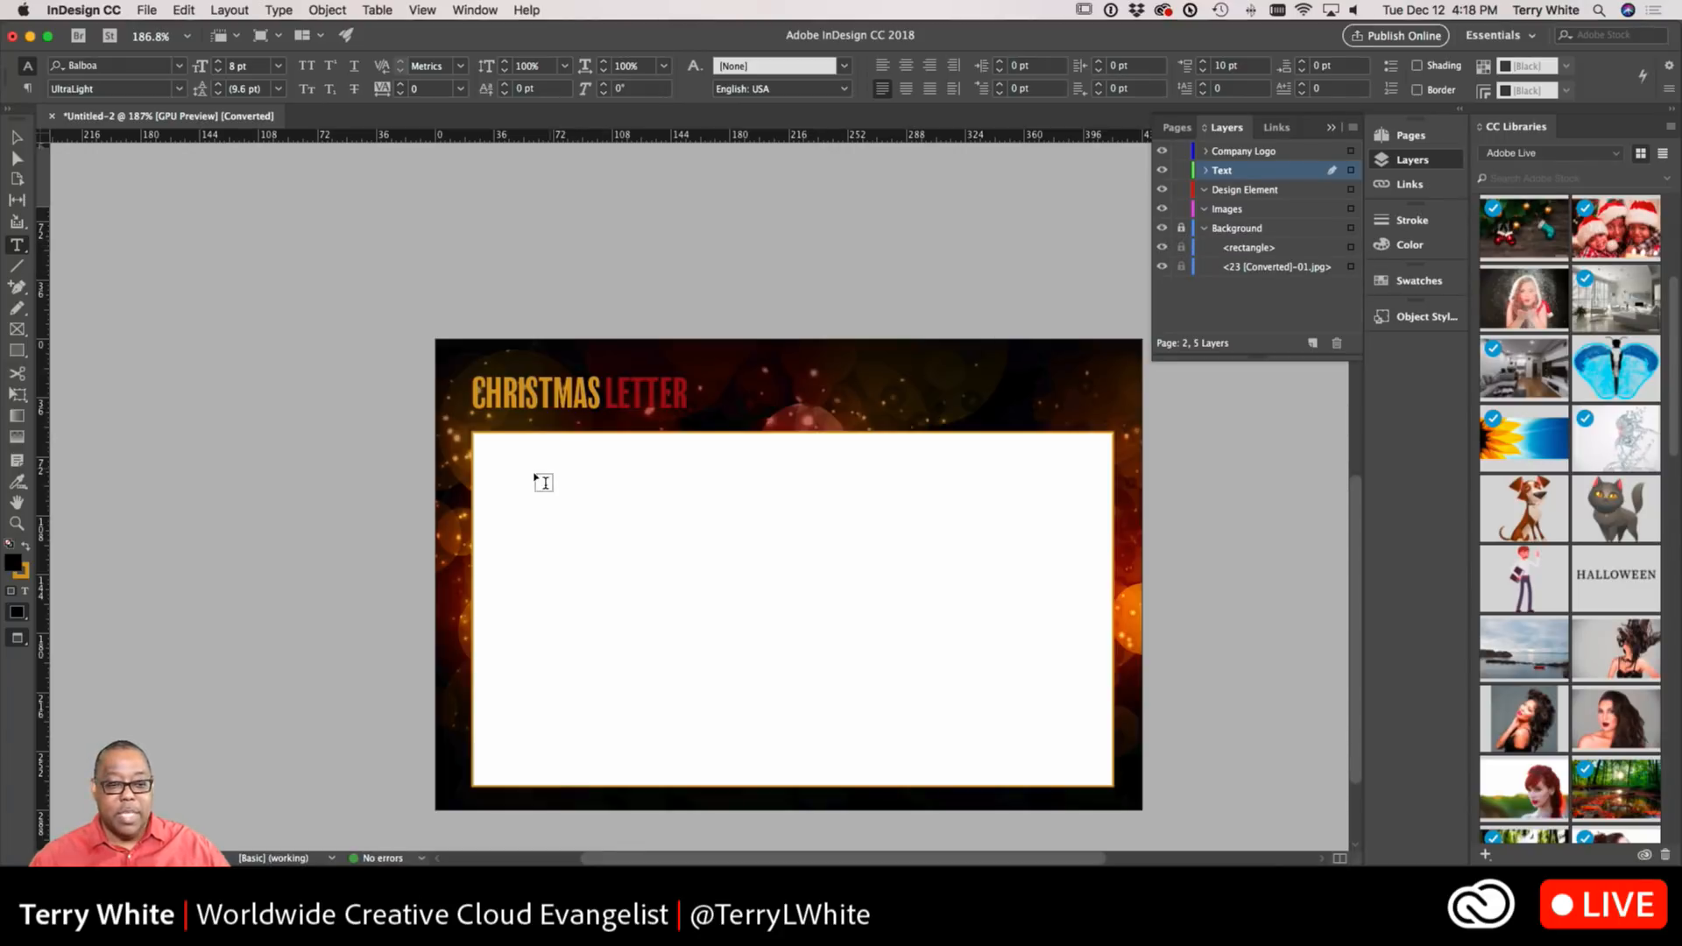
pyautogui.moveTo(491, 449); pyautogui.dragTo(1101, 769)
pyautogui.click(277, 10)
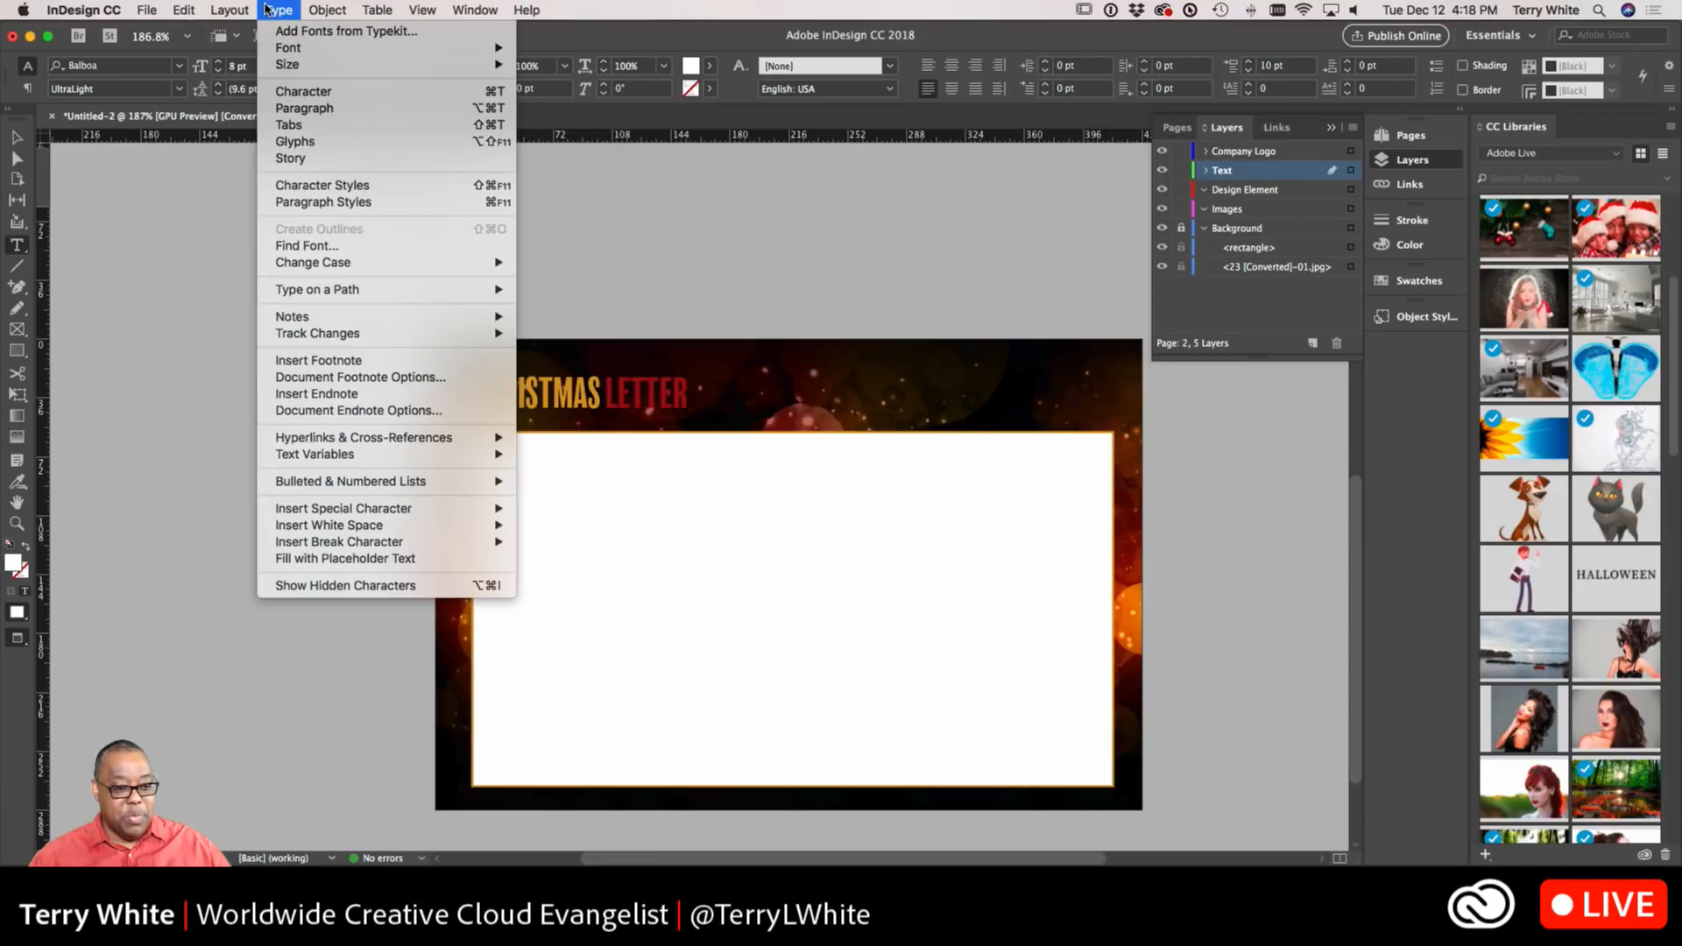
pyautogui.click(346, 558)
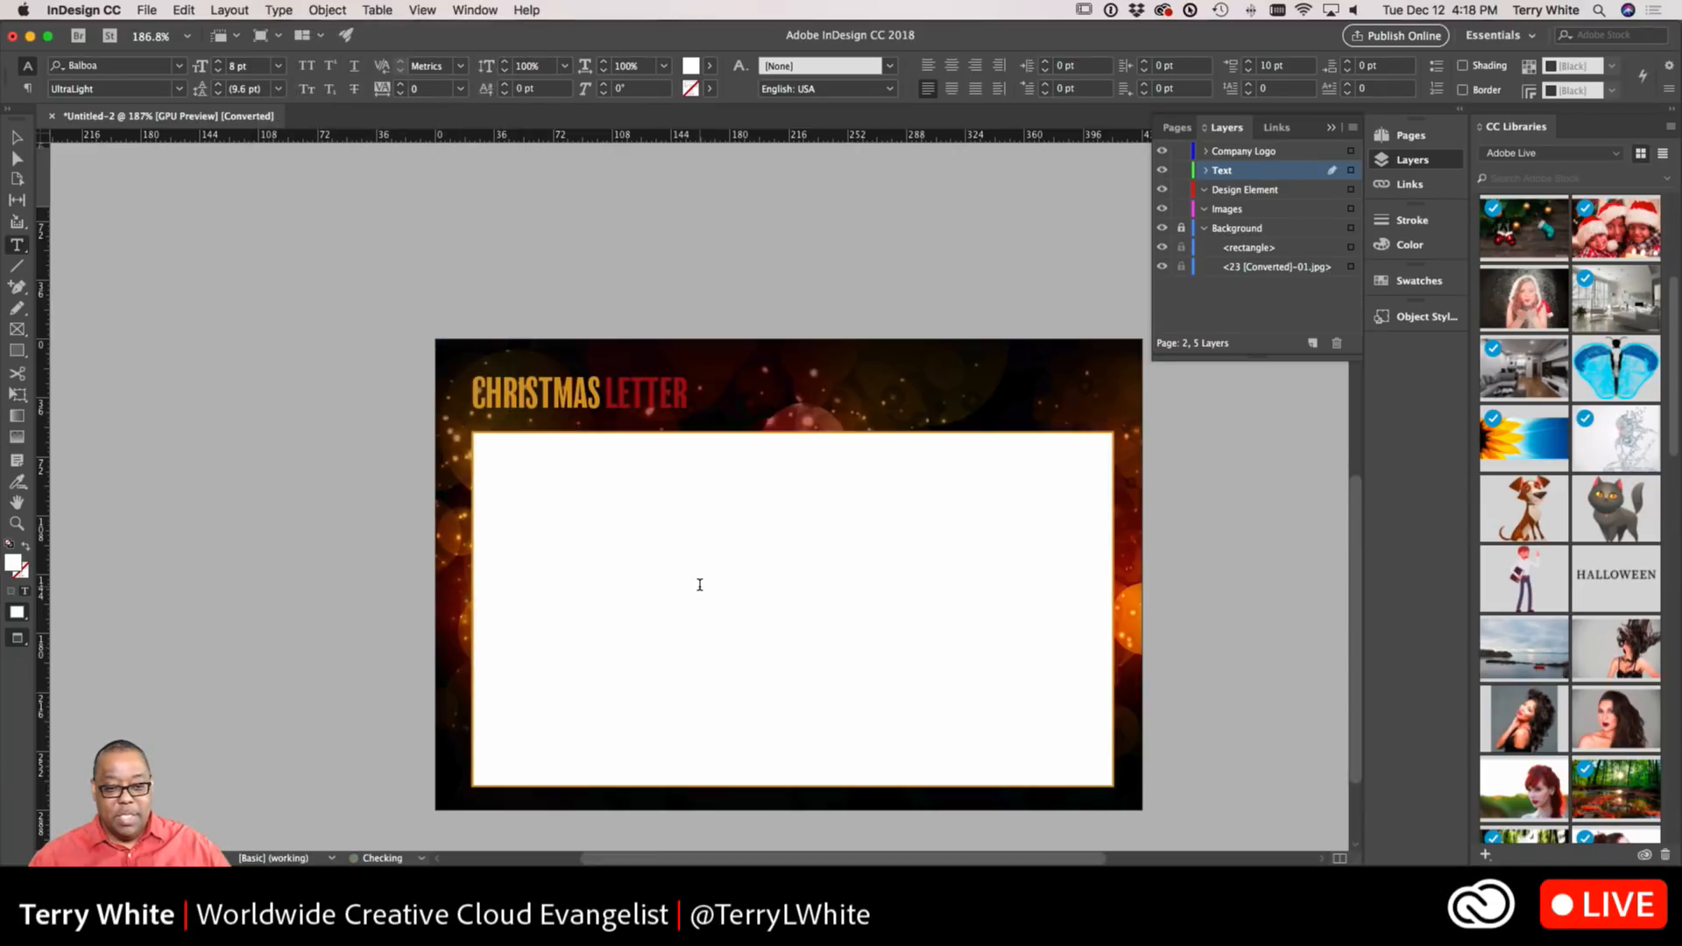
# Color all of the placeholder text with the red L=30 a=71 b=39 swatch, then return to the Selection tool with nothing selected
pyautogui.press('super+a')
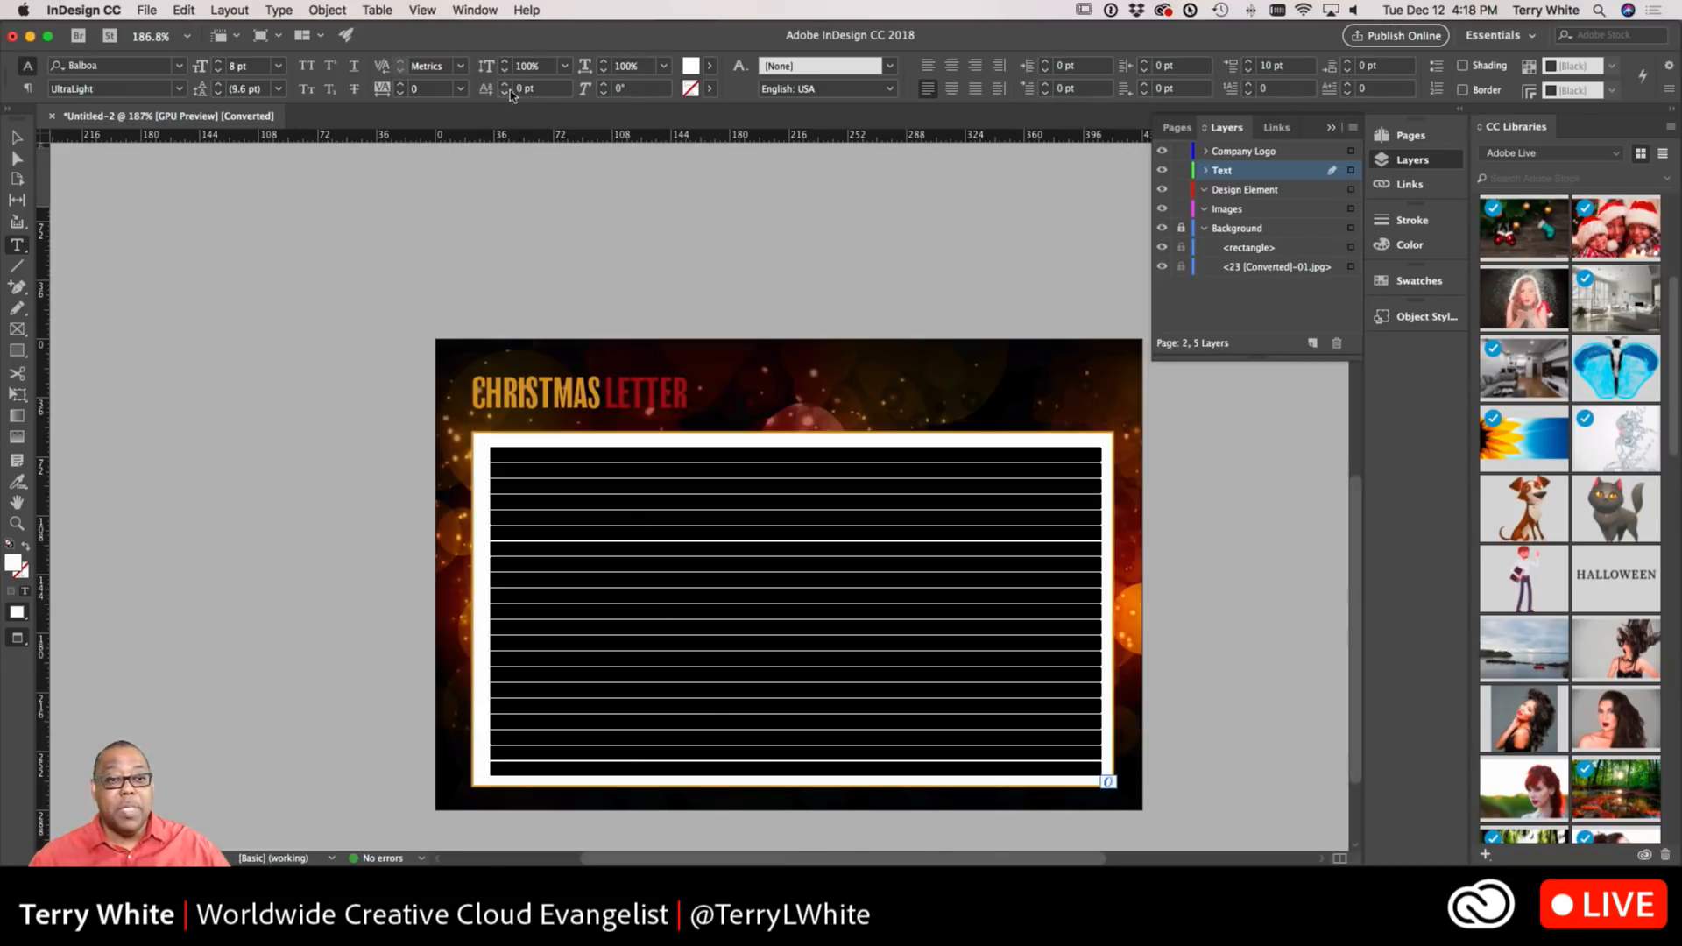
pyautogui.click(709, 65)
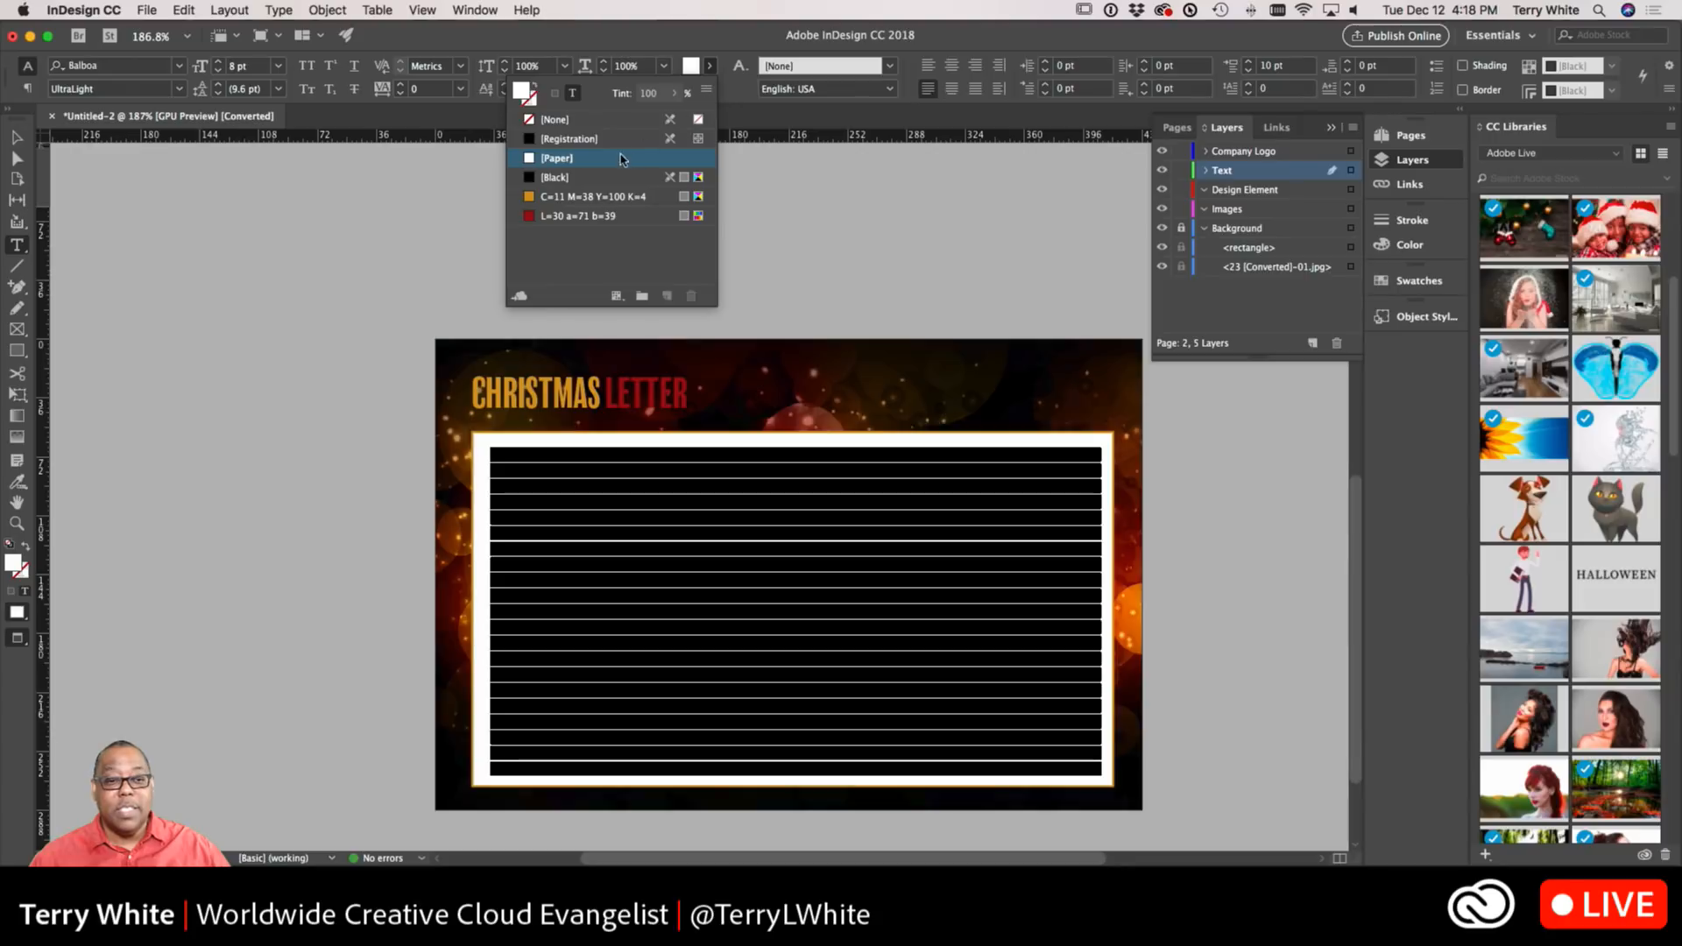
pyautogui.click(552, 217)
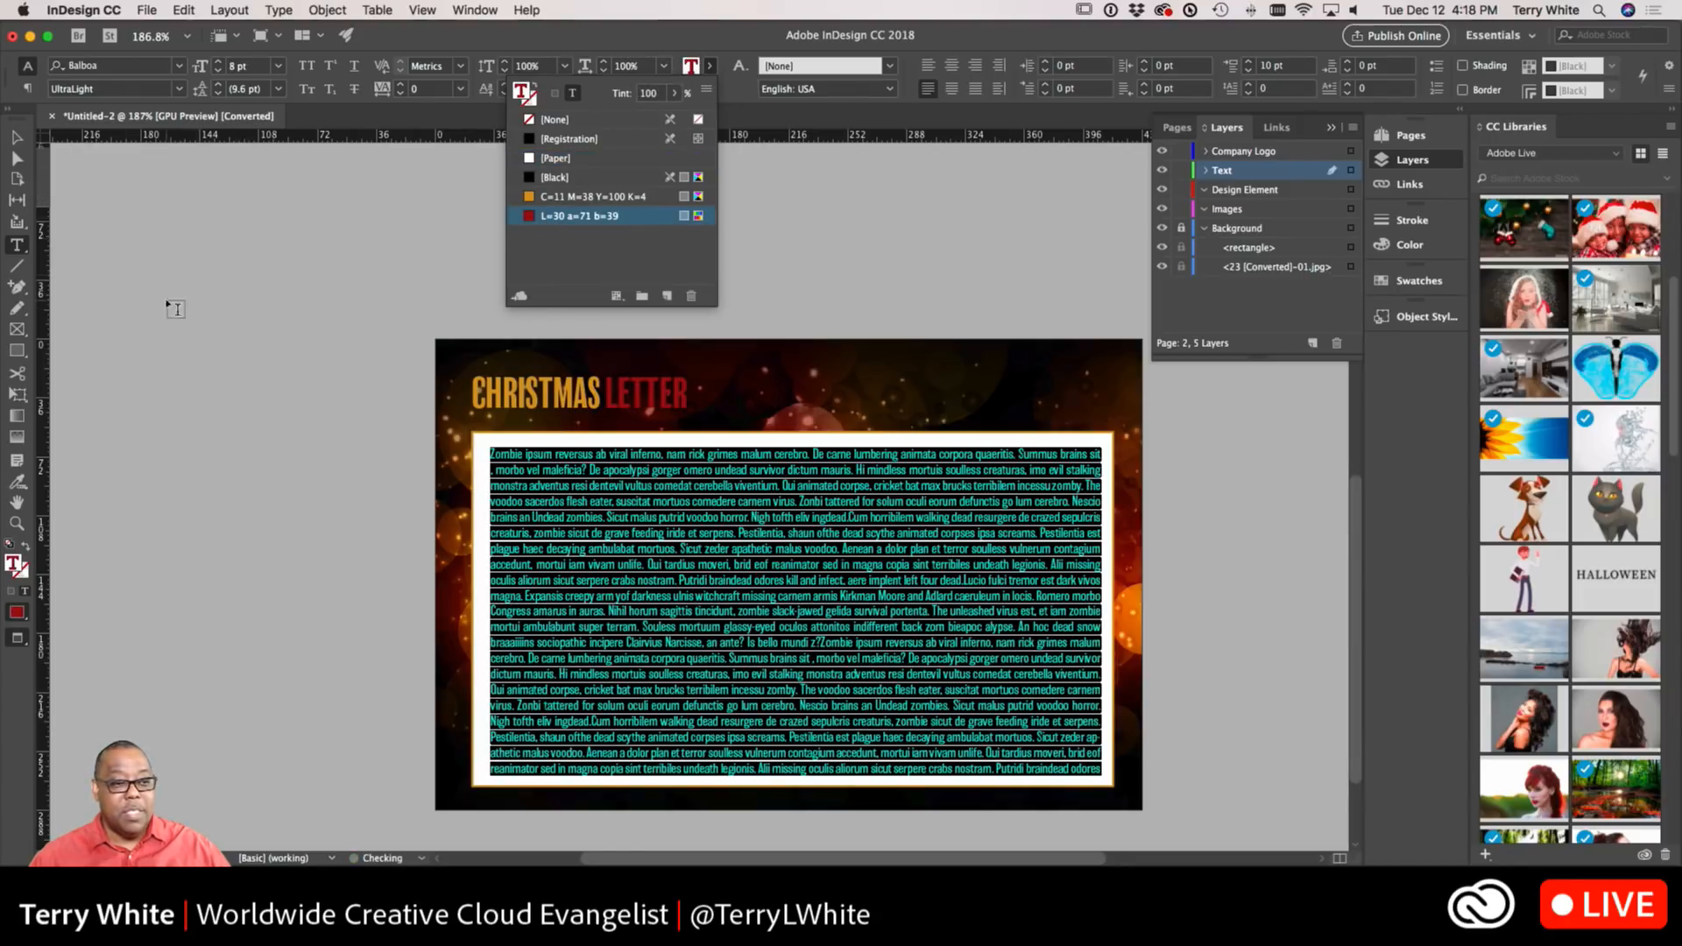
pyautogui.click(102, 246)
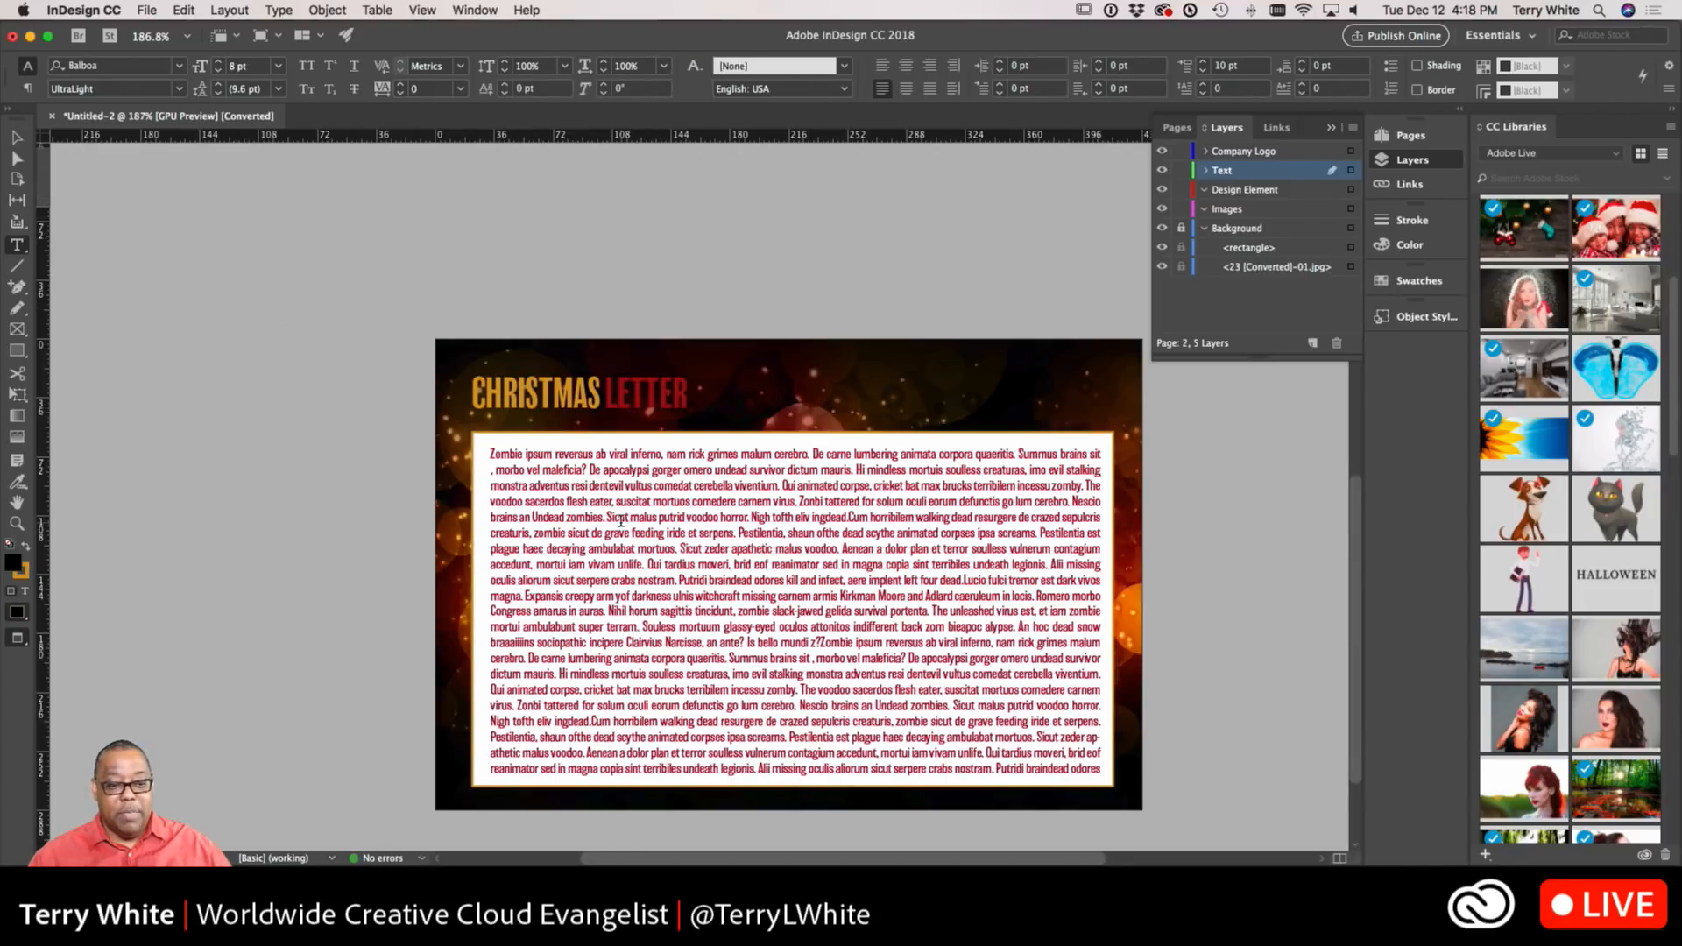
pyautogui.click(621, 522)
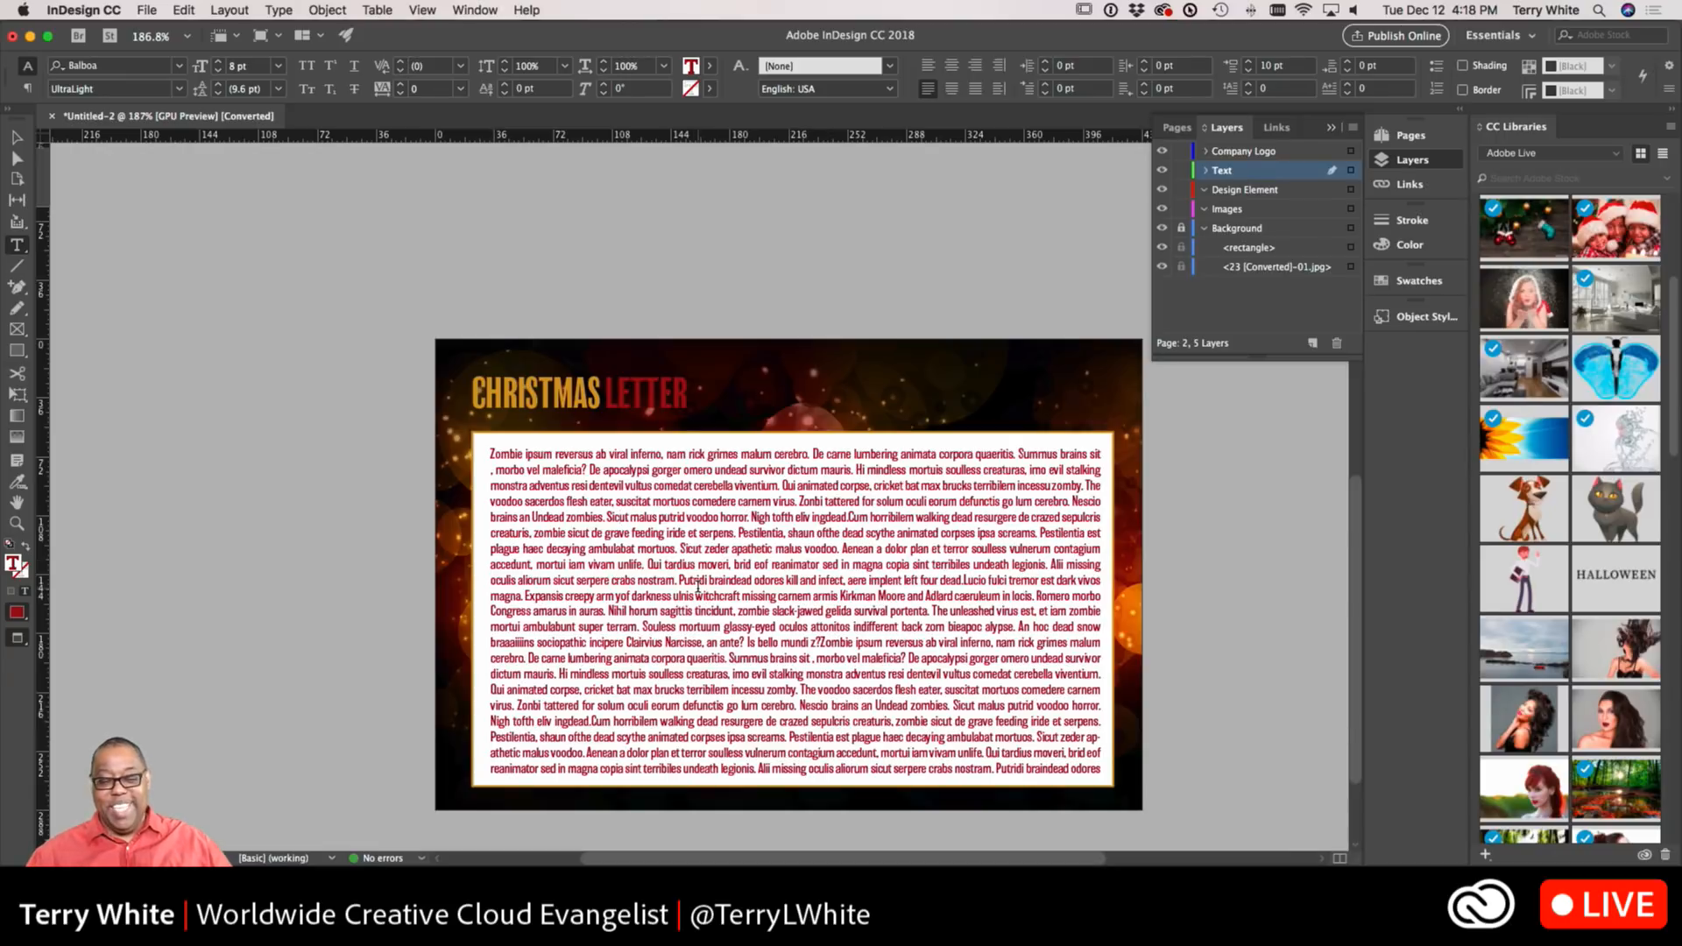
pyautogui.press('super+a')
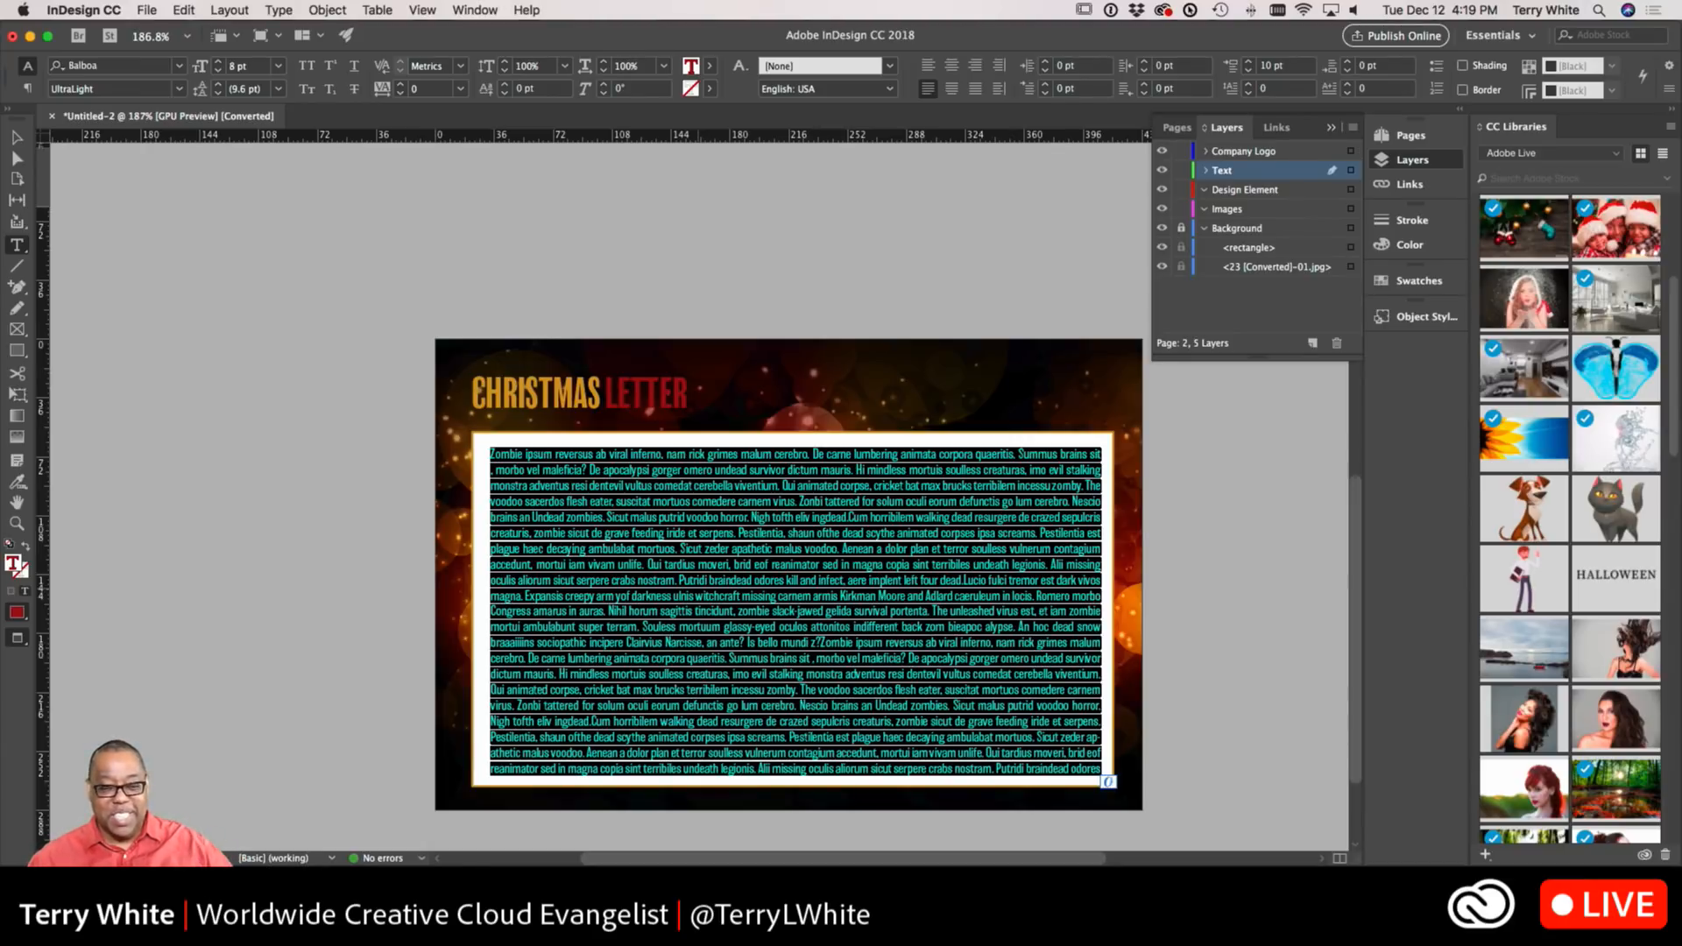
pyautogui.click(16, 138)
pyautogui.click(282, 300)
# Return to the Merry Christmas front page, collapse the Layers panel and switch to the Digital Publishing workspace
pyautogui.scroll(10, 442, 364)
pyautogui.scroll(-4, 442, 363)
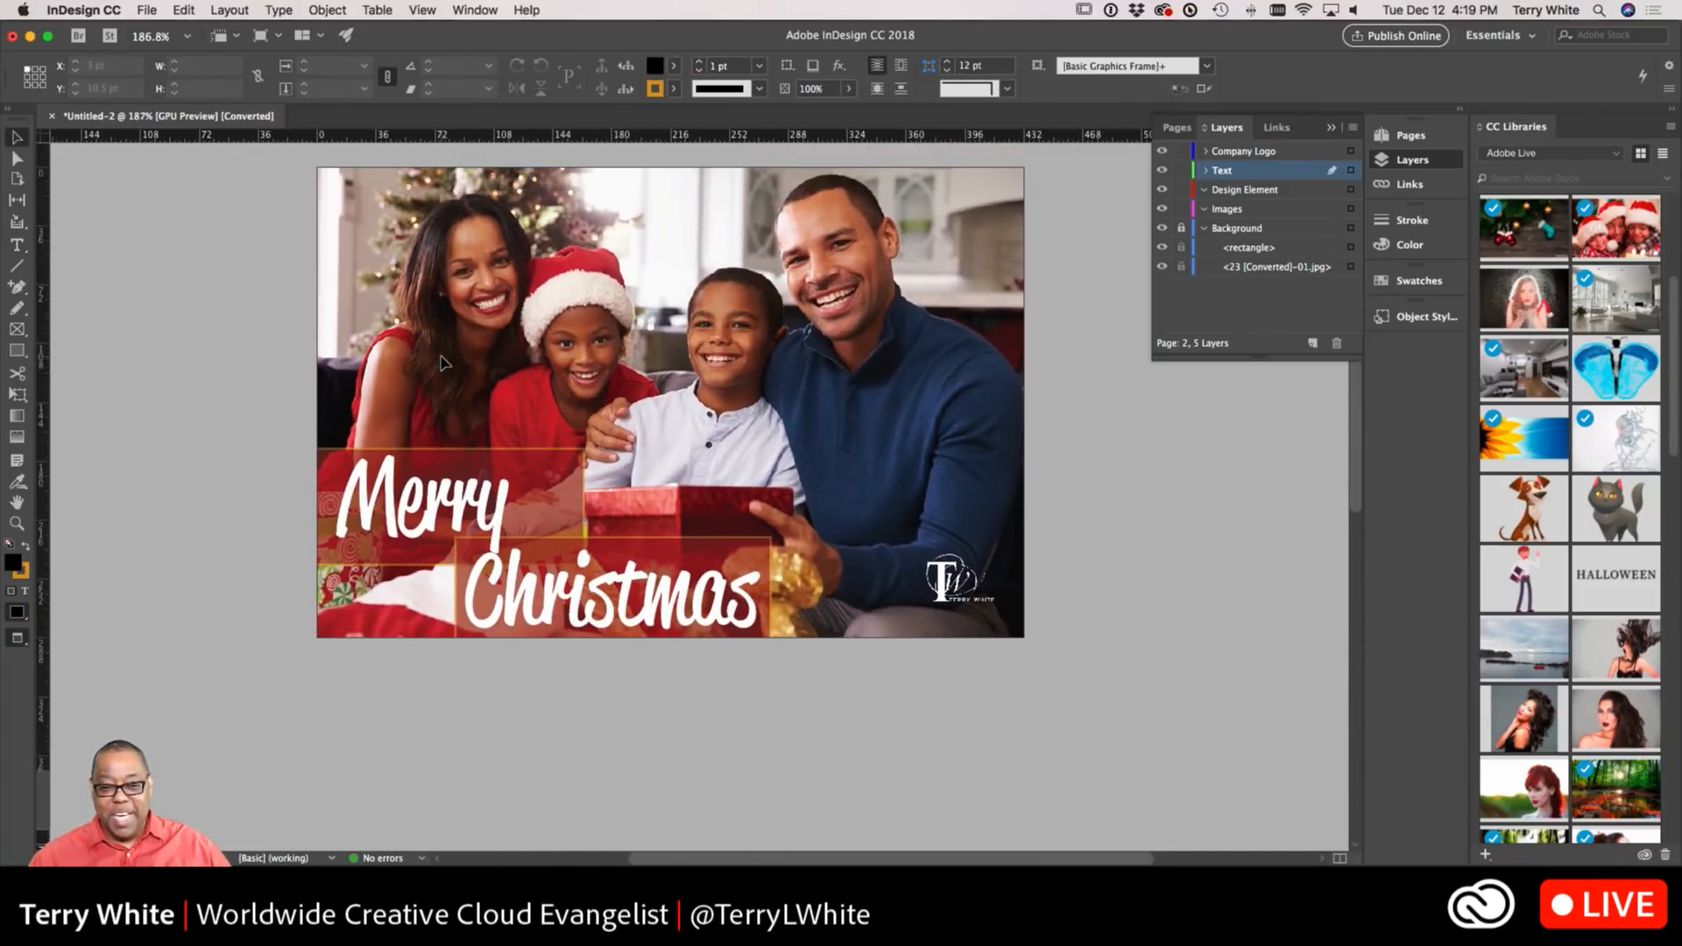
pyautogui.scroll(1, 442, 364)
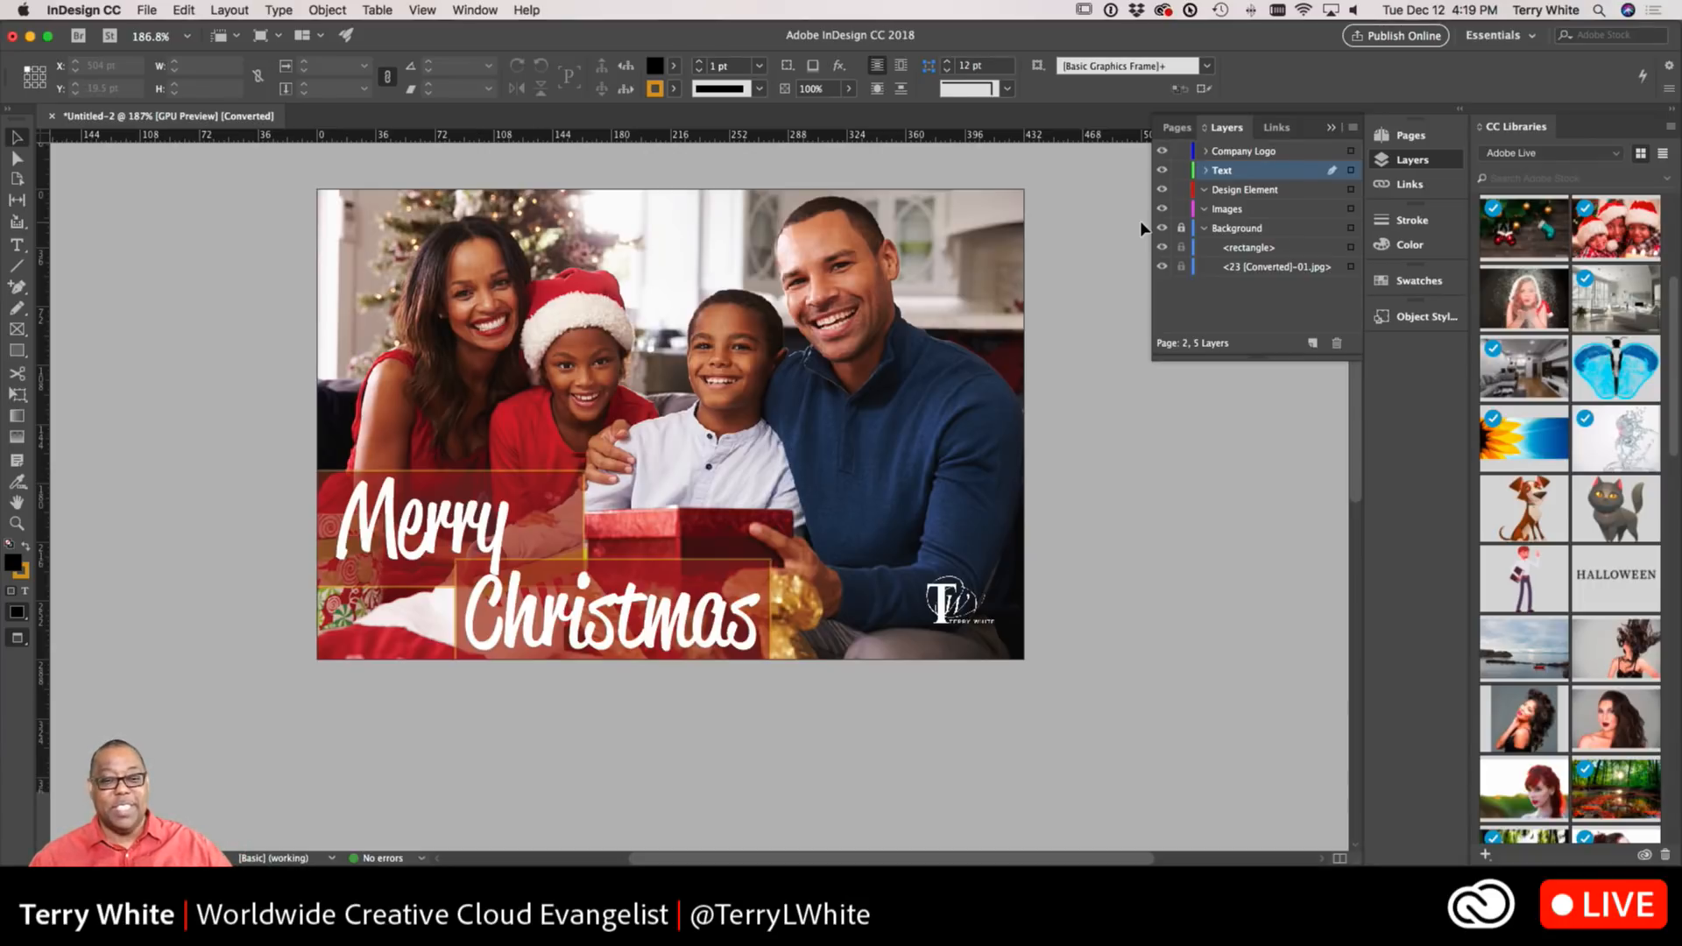
pyautogui.click(1330, 128)
pyautogui.click(754, 262)
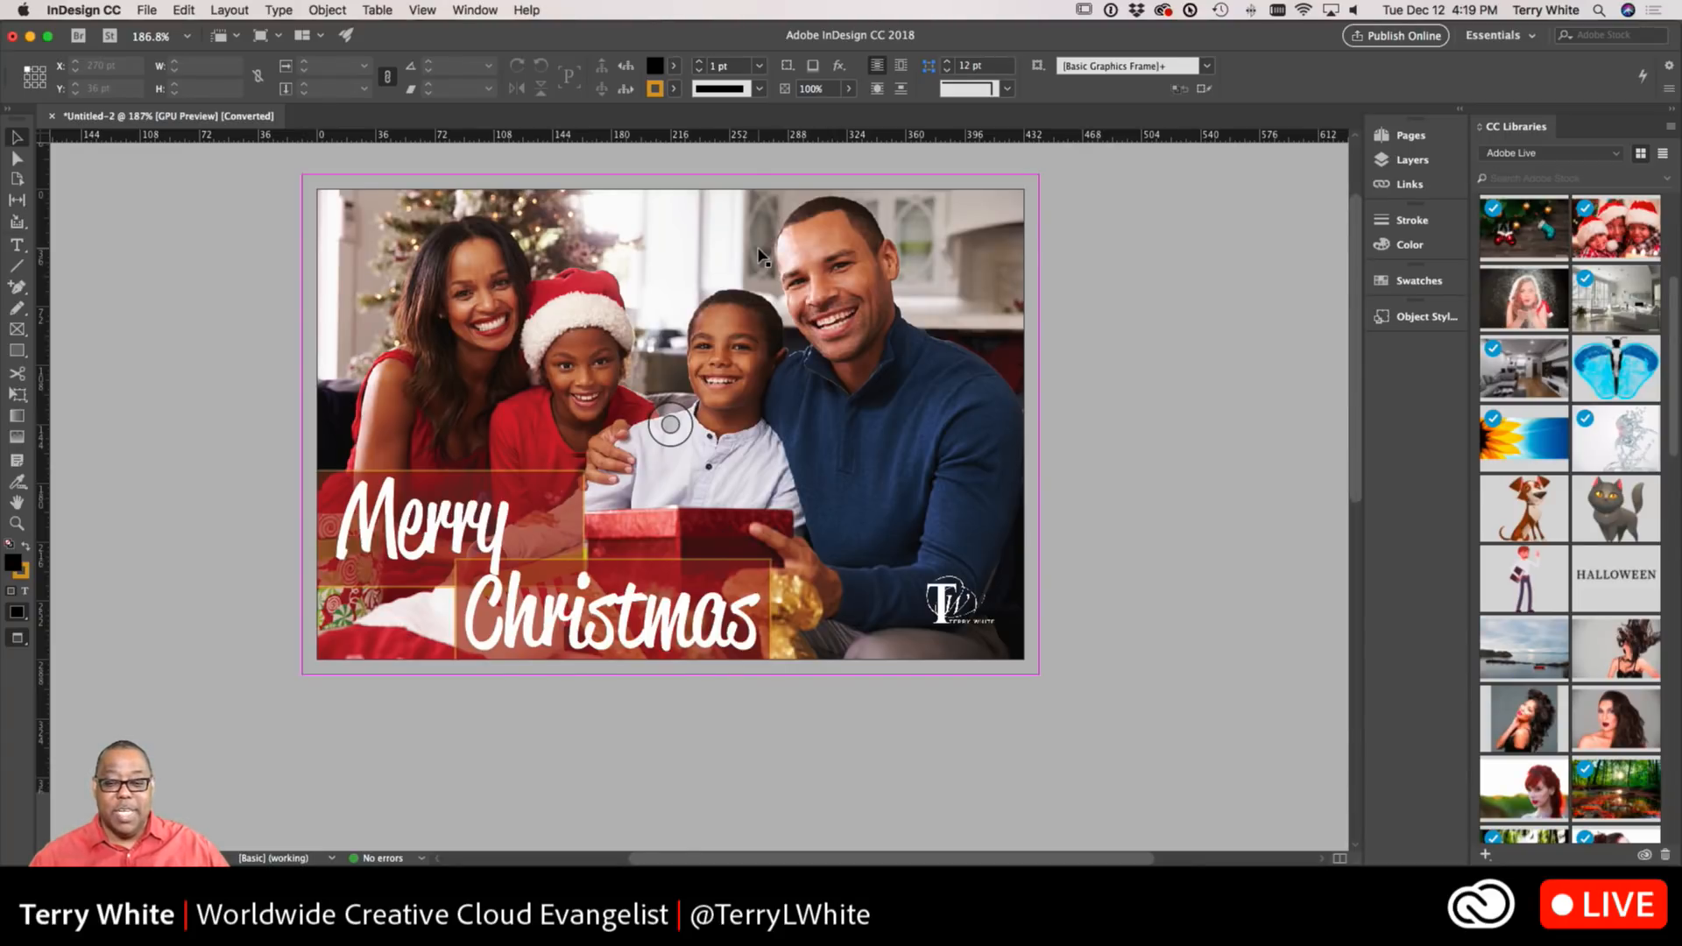
pyautogui.click(156, 180)
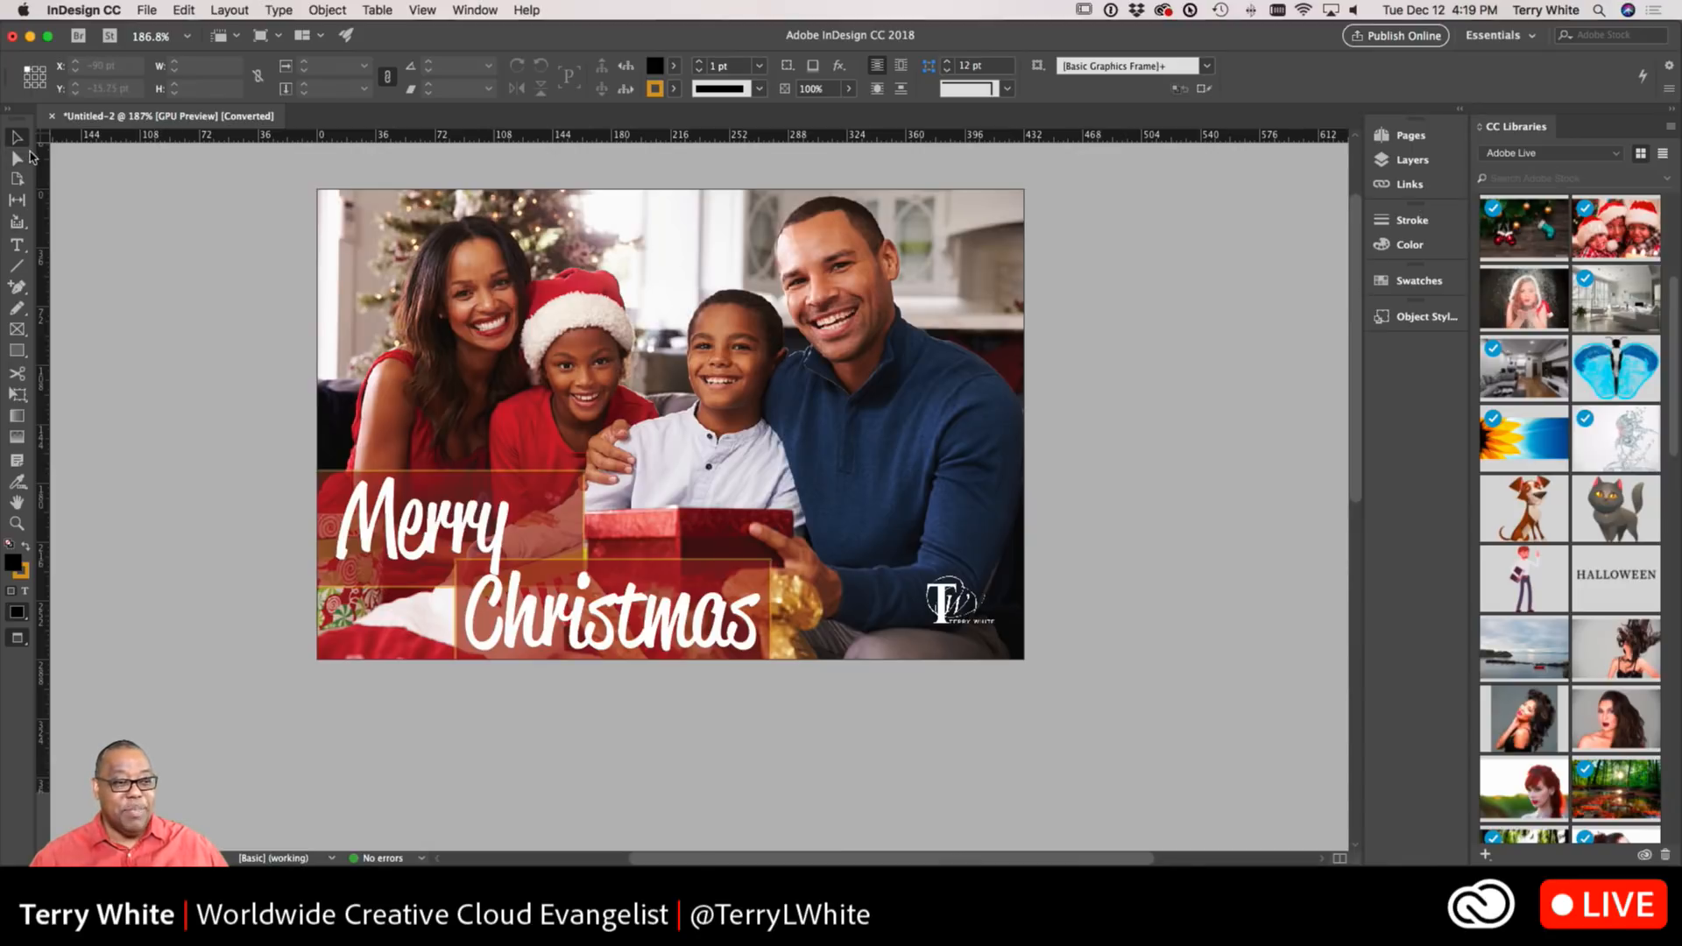
pyautogui.click(1525, 36)
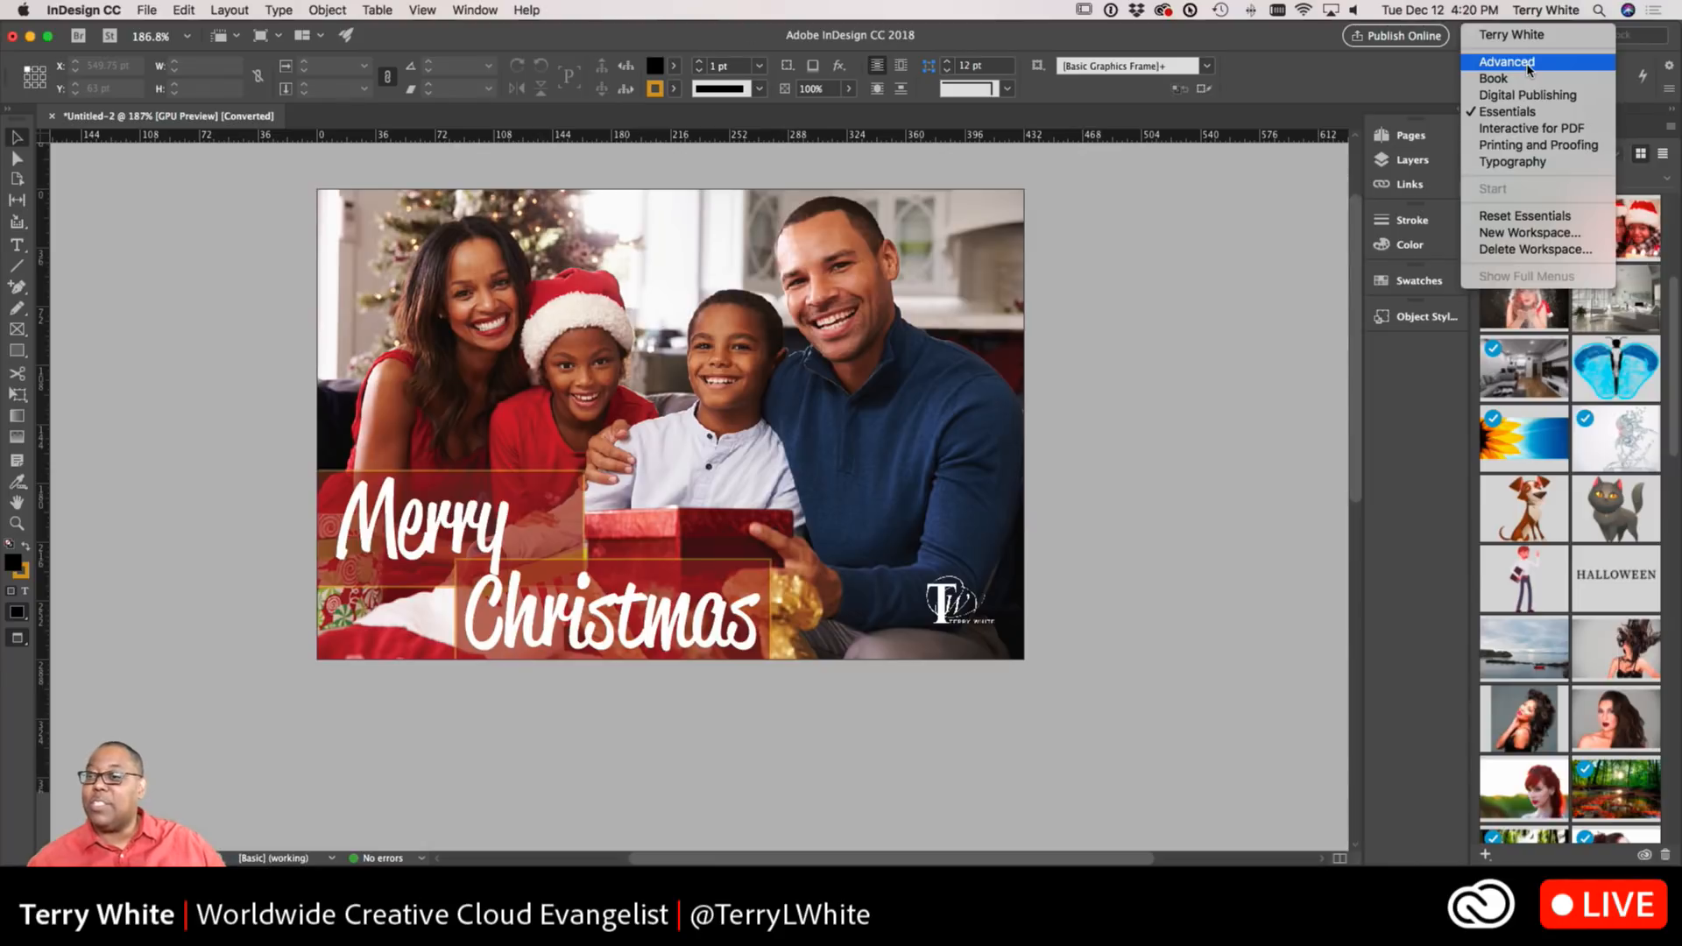
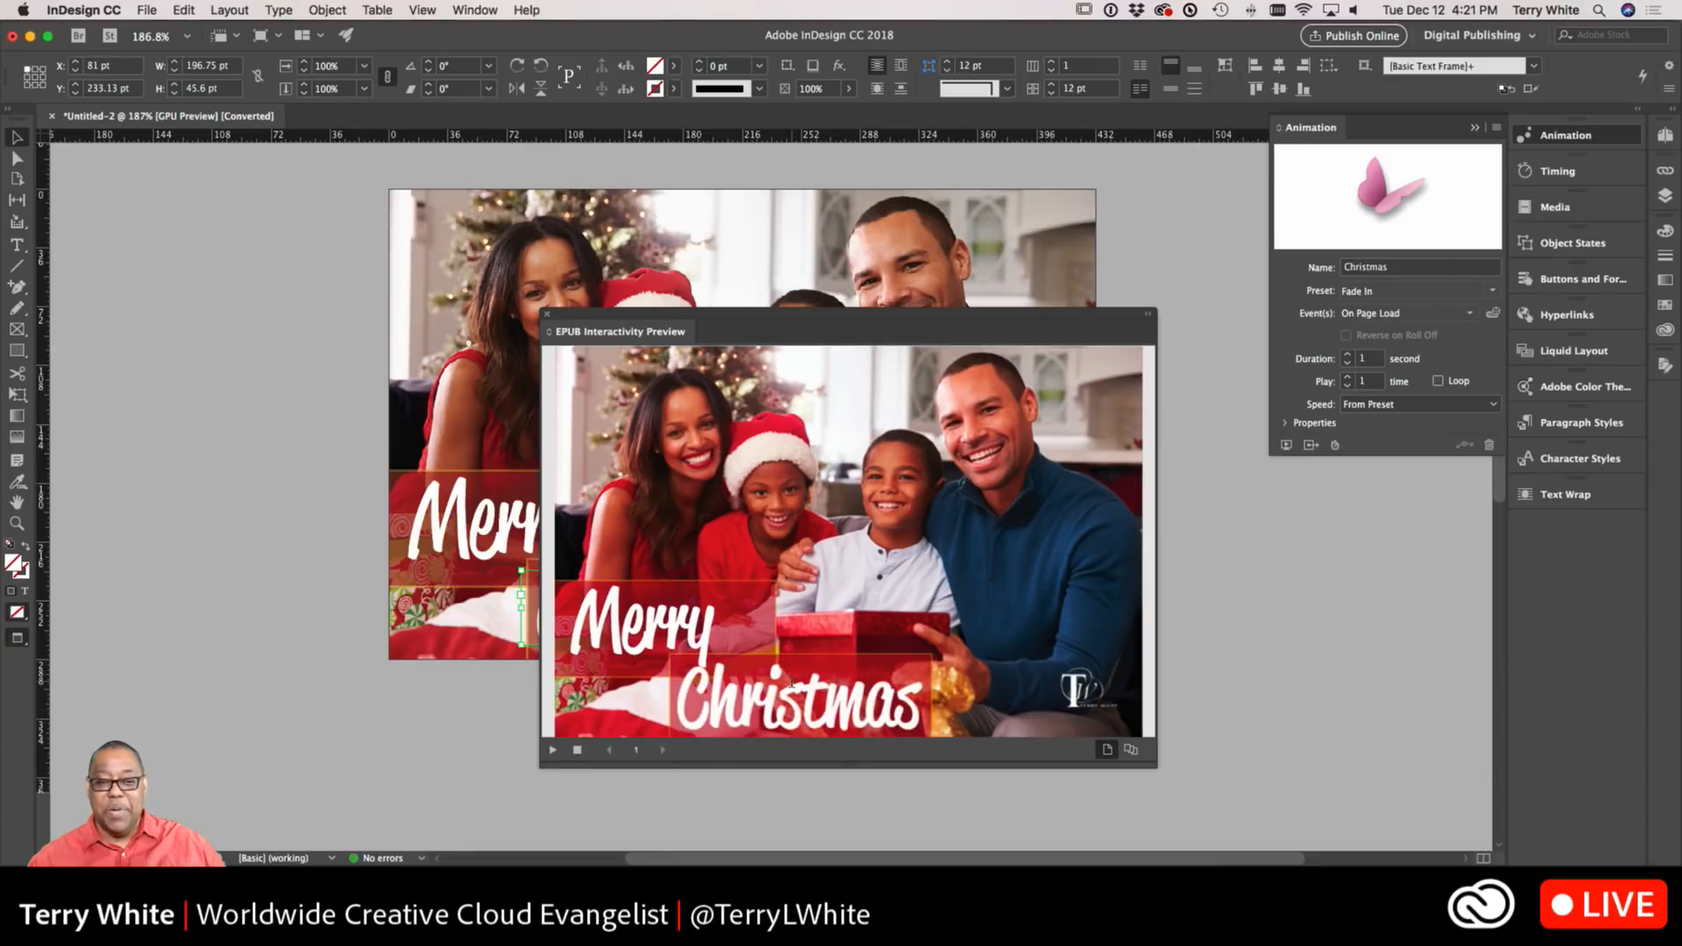
# Close the EPUB Interactivity Preview and publish all pages online as a new document titled "2017 Christmas Card"
pyautogui.click(547, 314)
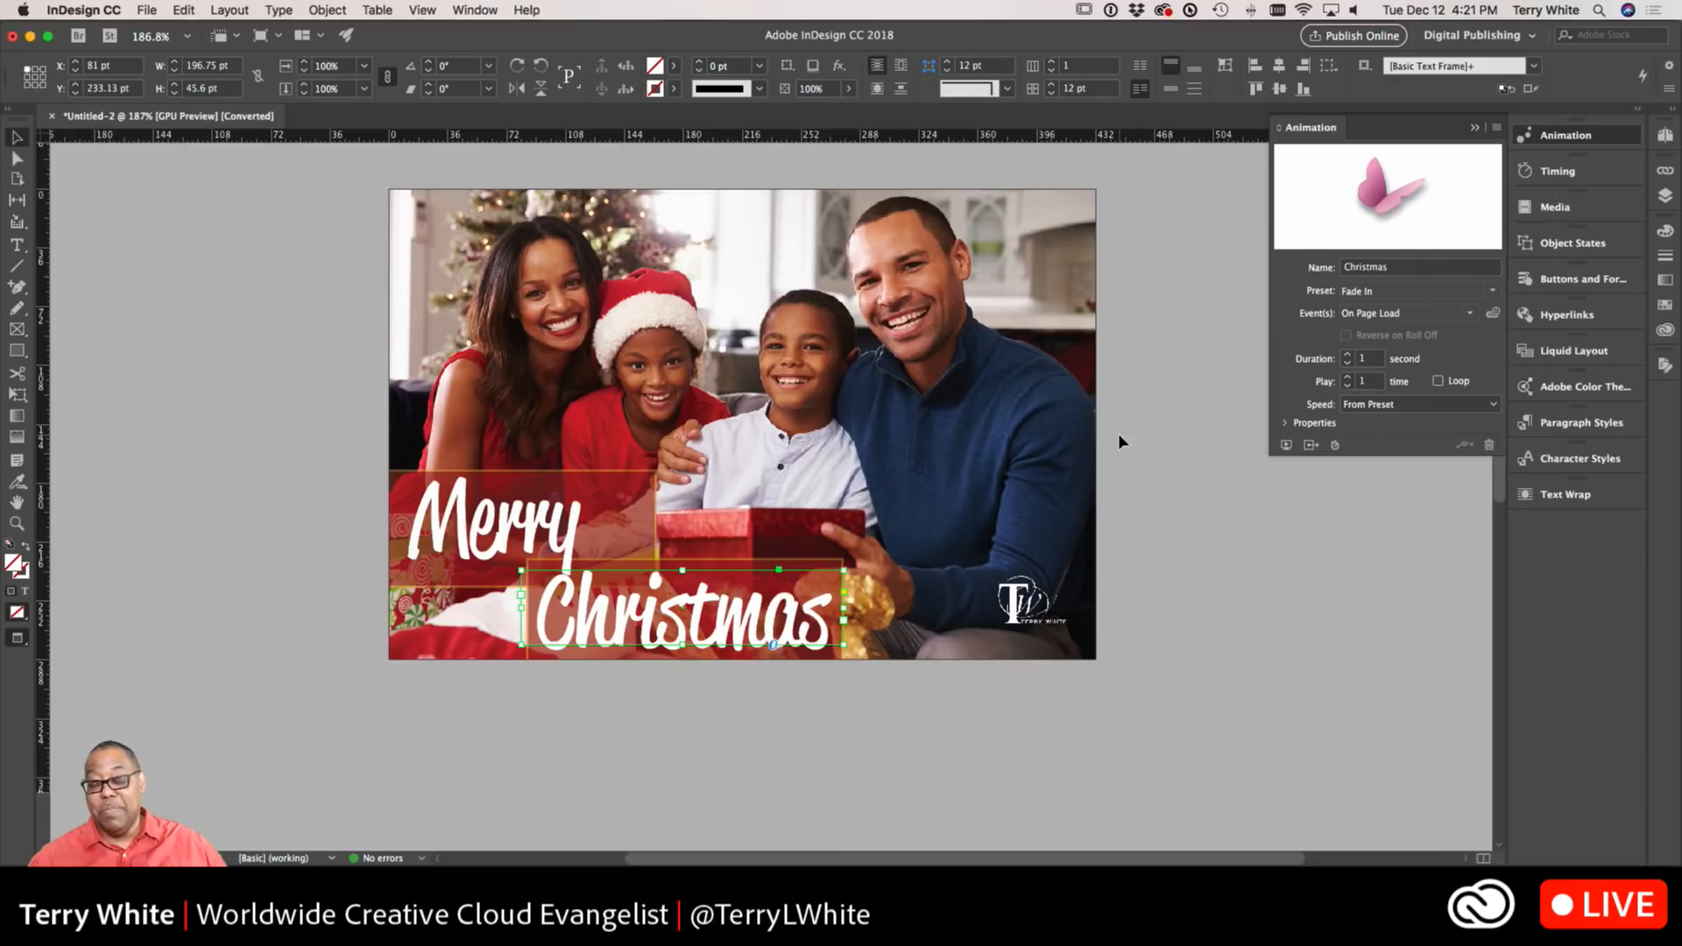
pyautogui.click(1338, 38)
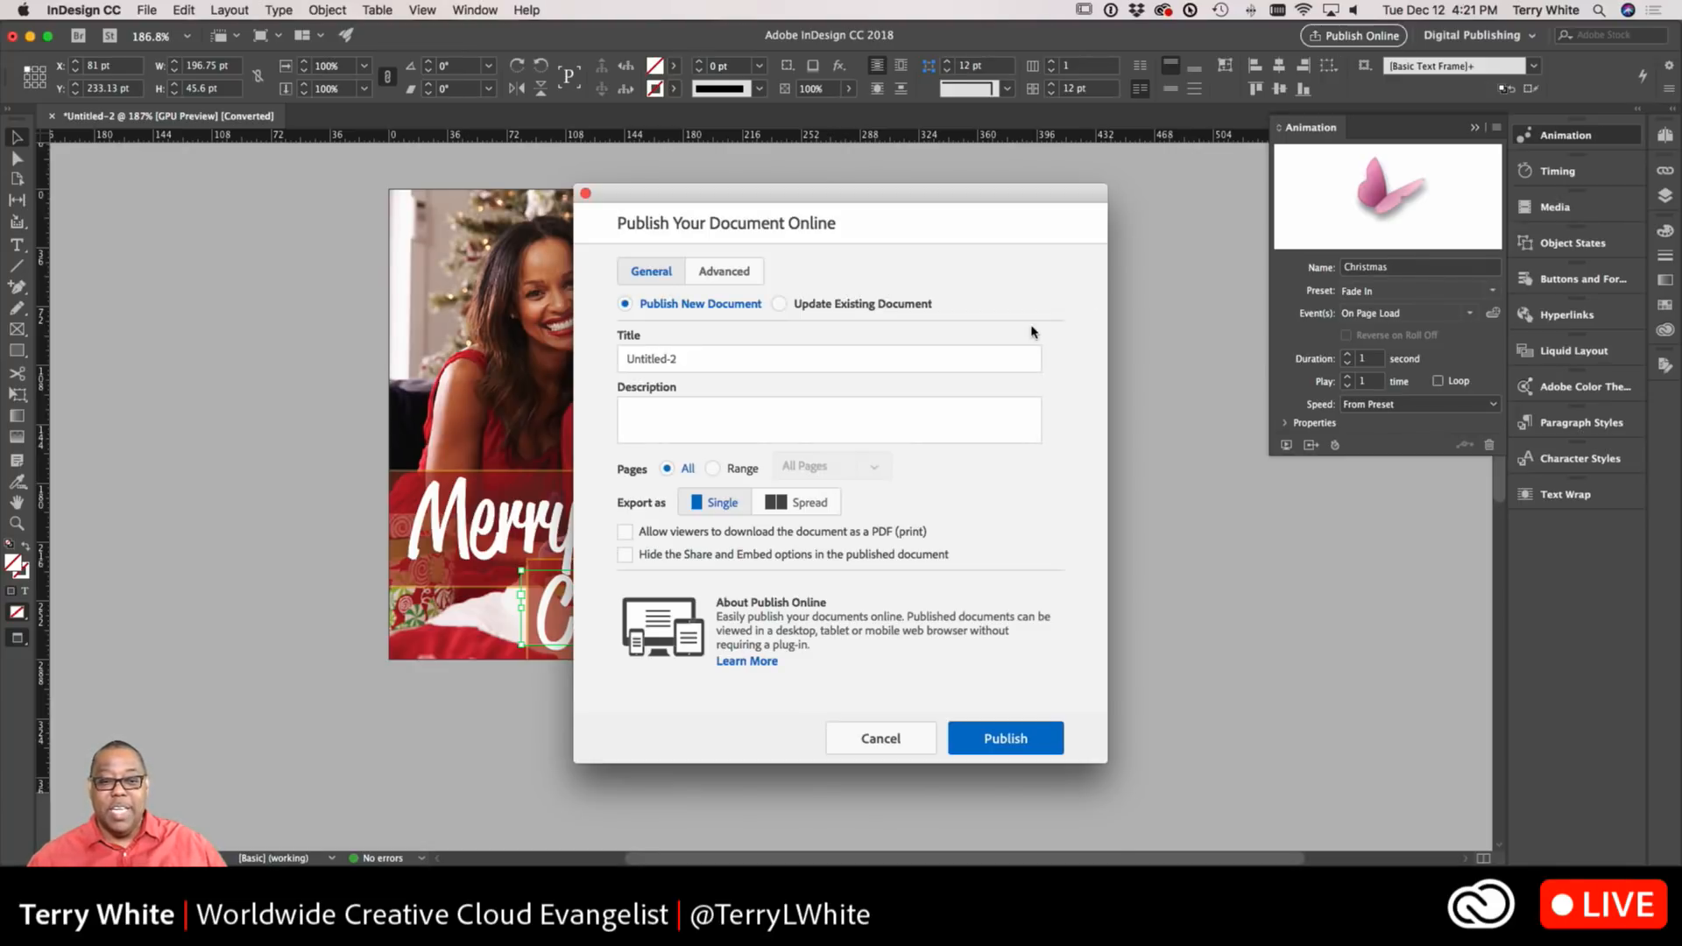
pyautogui.tripleClick(700, 360)
pyautogui.write('2017 h')
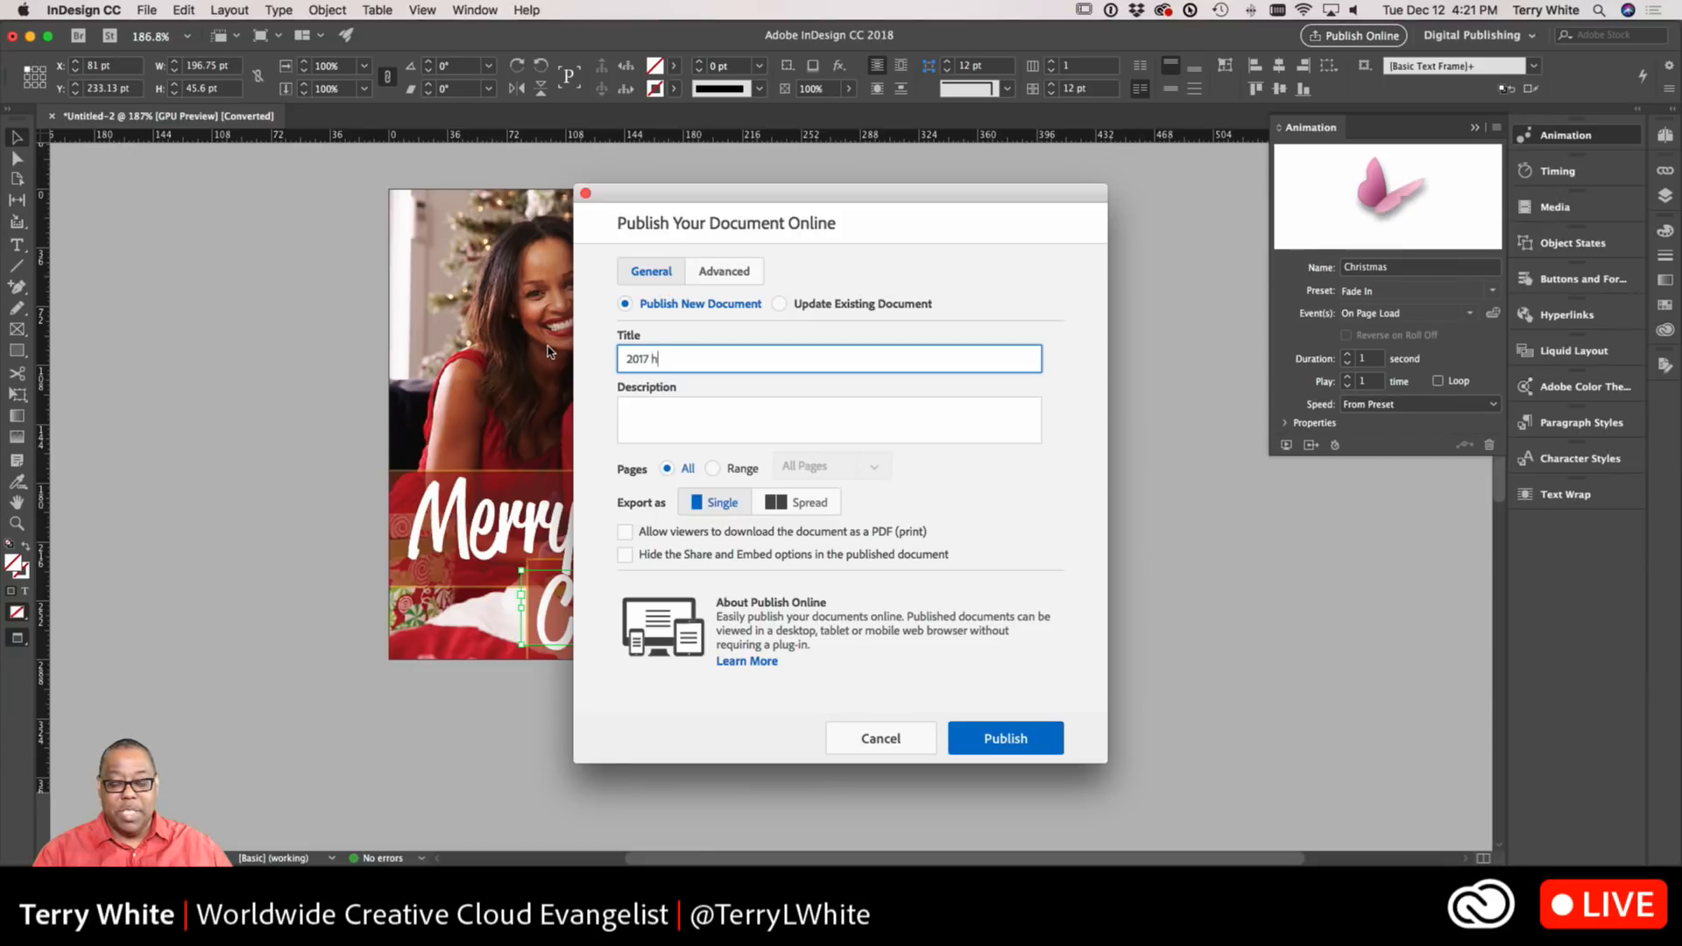
pyautogui.write('o')
pyautogui.press('BackSpace')
pyautogui.press('BackSpace')
pyautogui.write('Christmas Card')
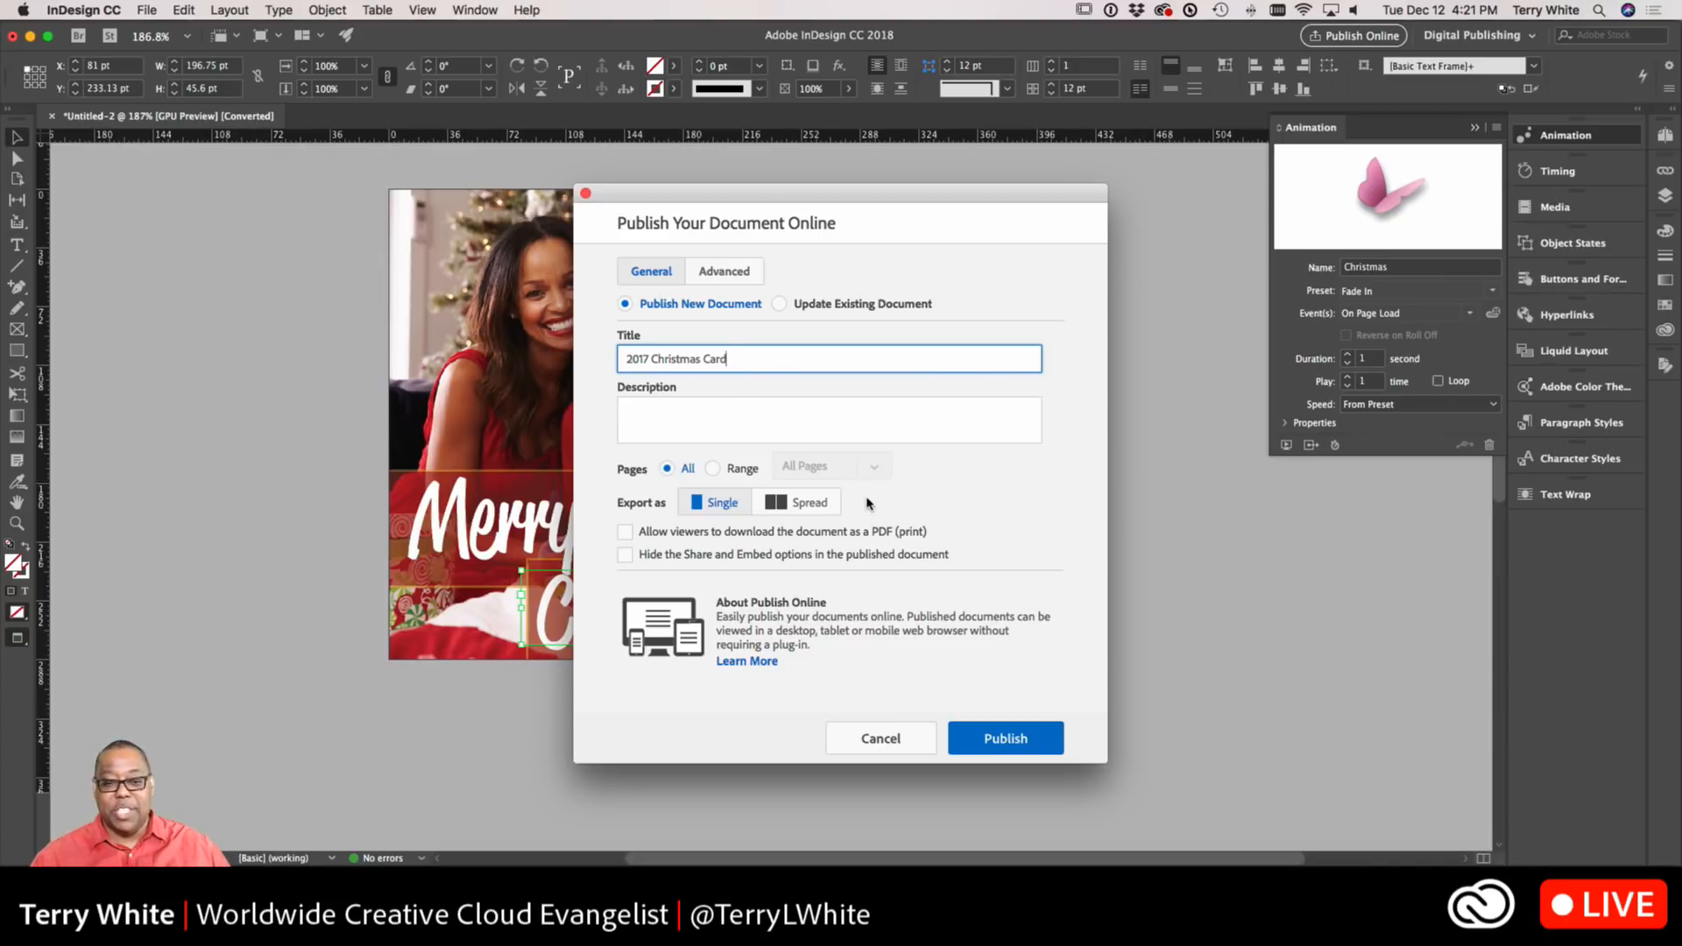
pyautogui.click(1008, 738)
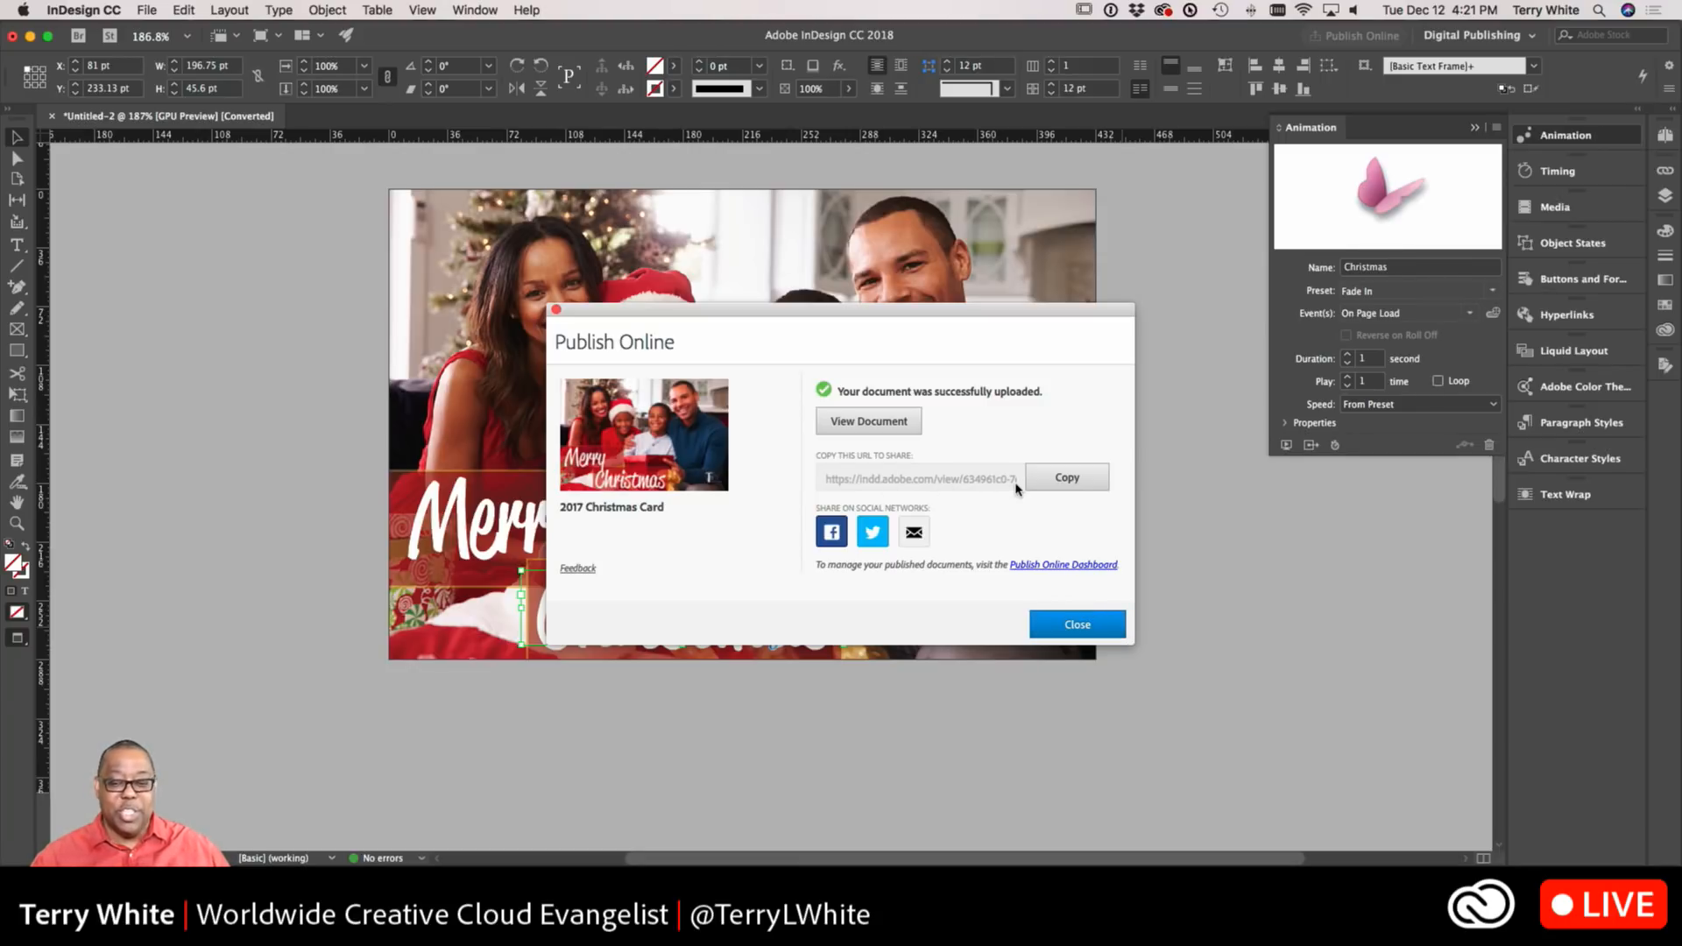
# Copy the published card's URL, close the Publish Online dialog and open the link in a new Safari tab
pyautogui.click(1042, 487)
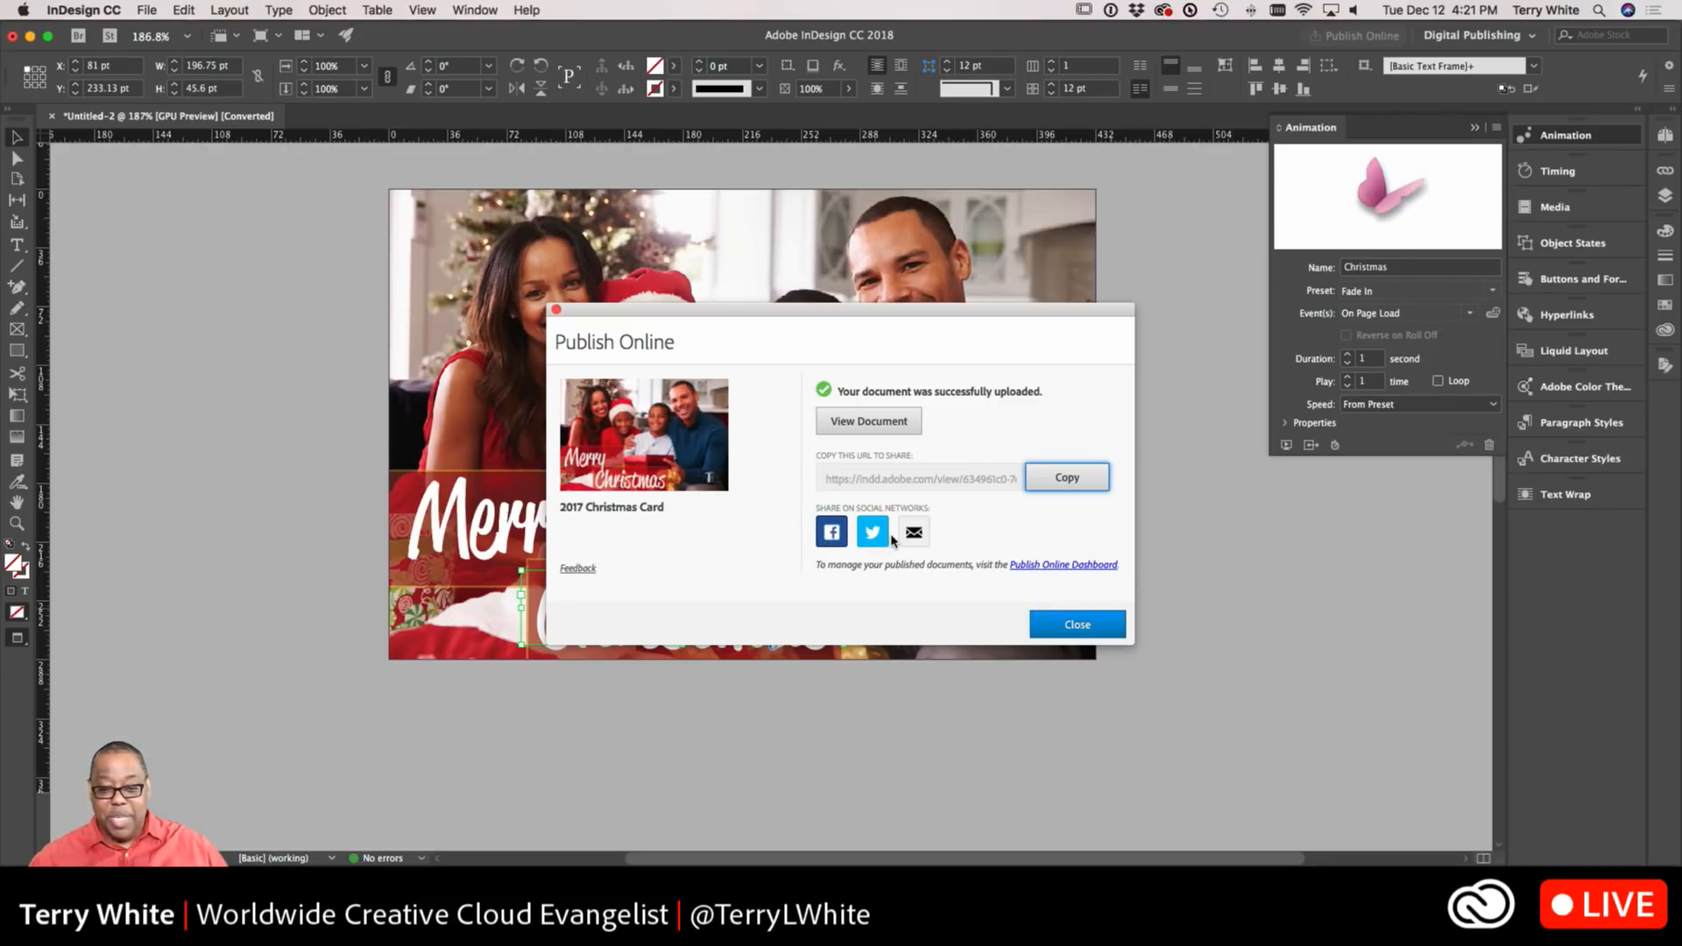
pyautogui.click(1055, 629)
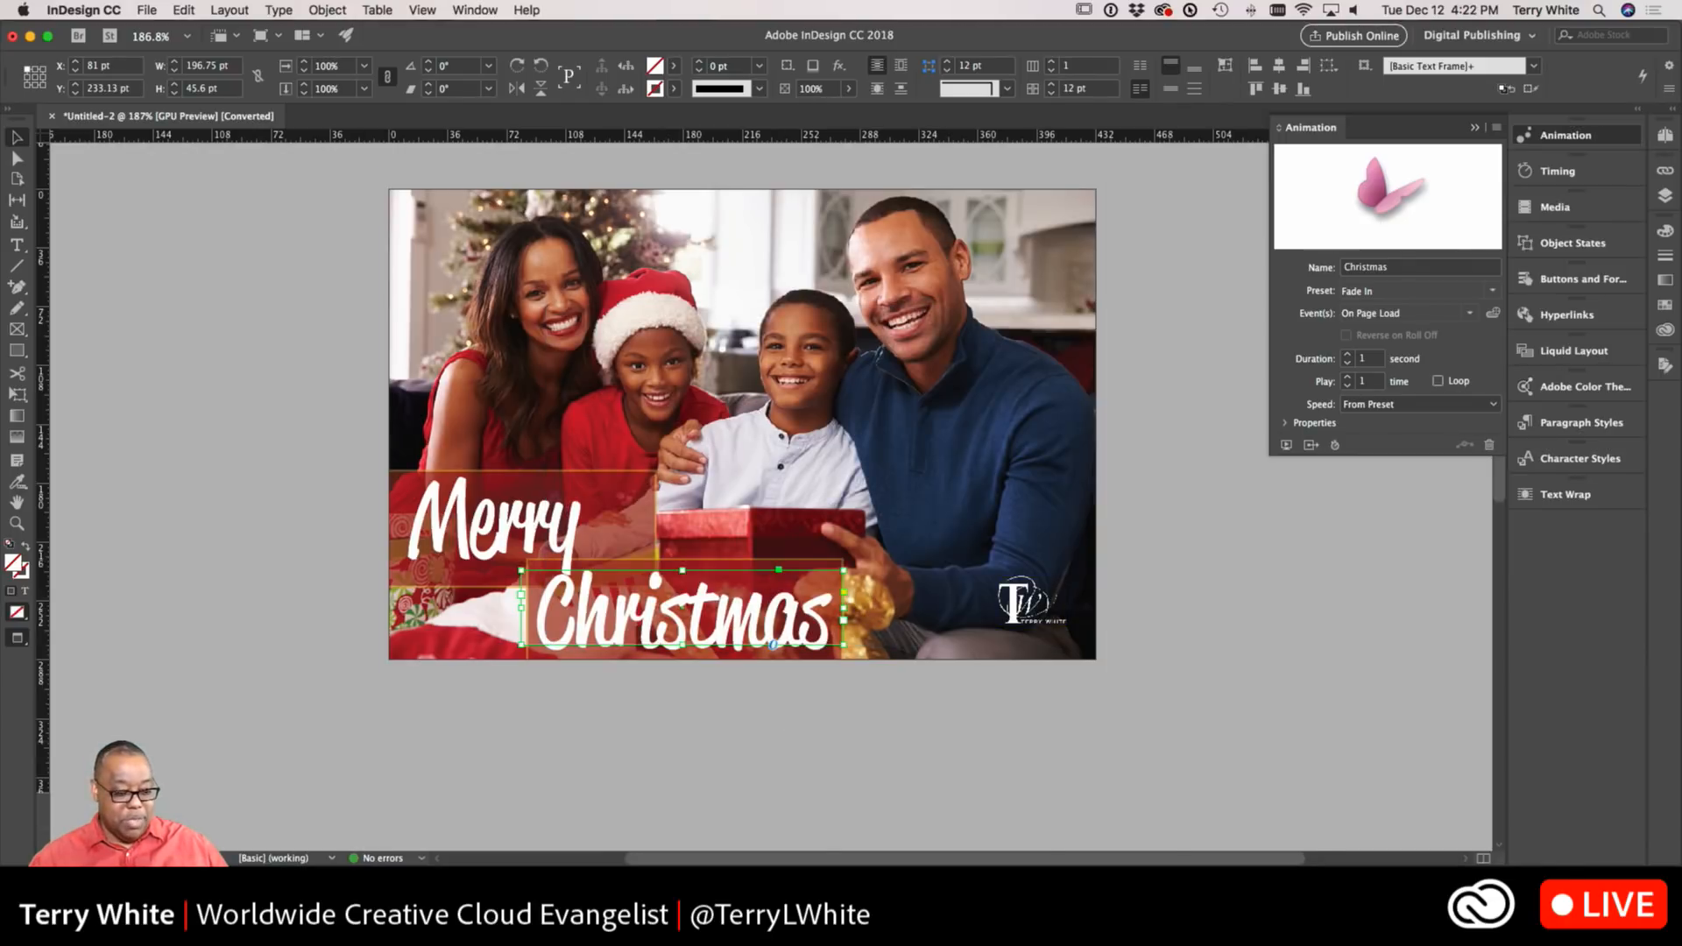
pyautogui.press('super+Tab')
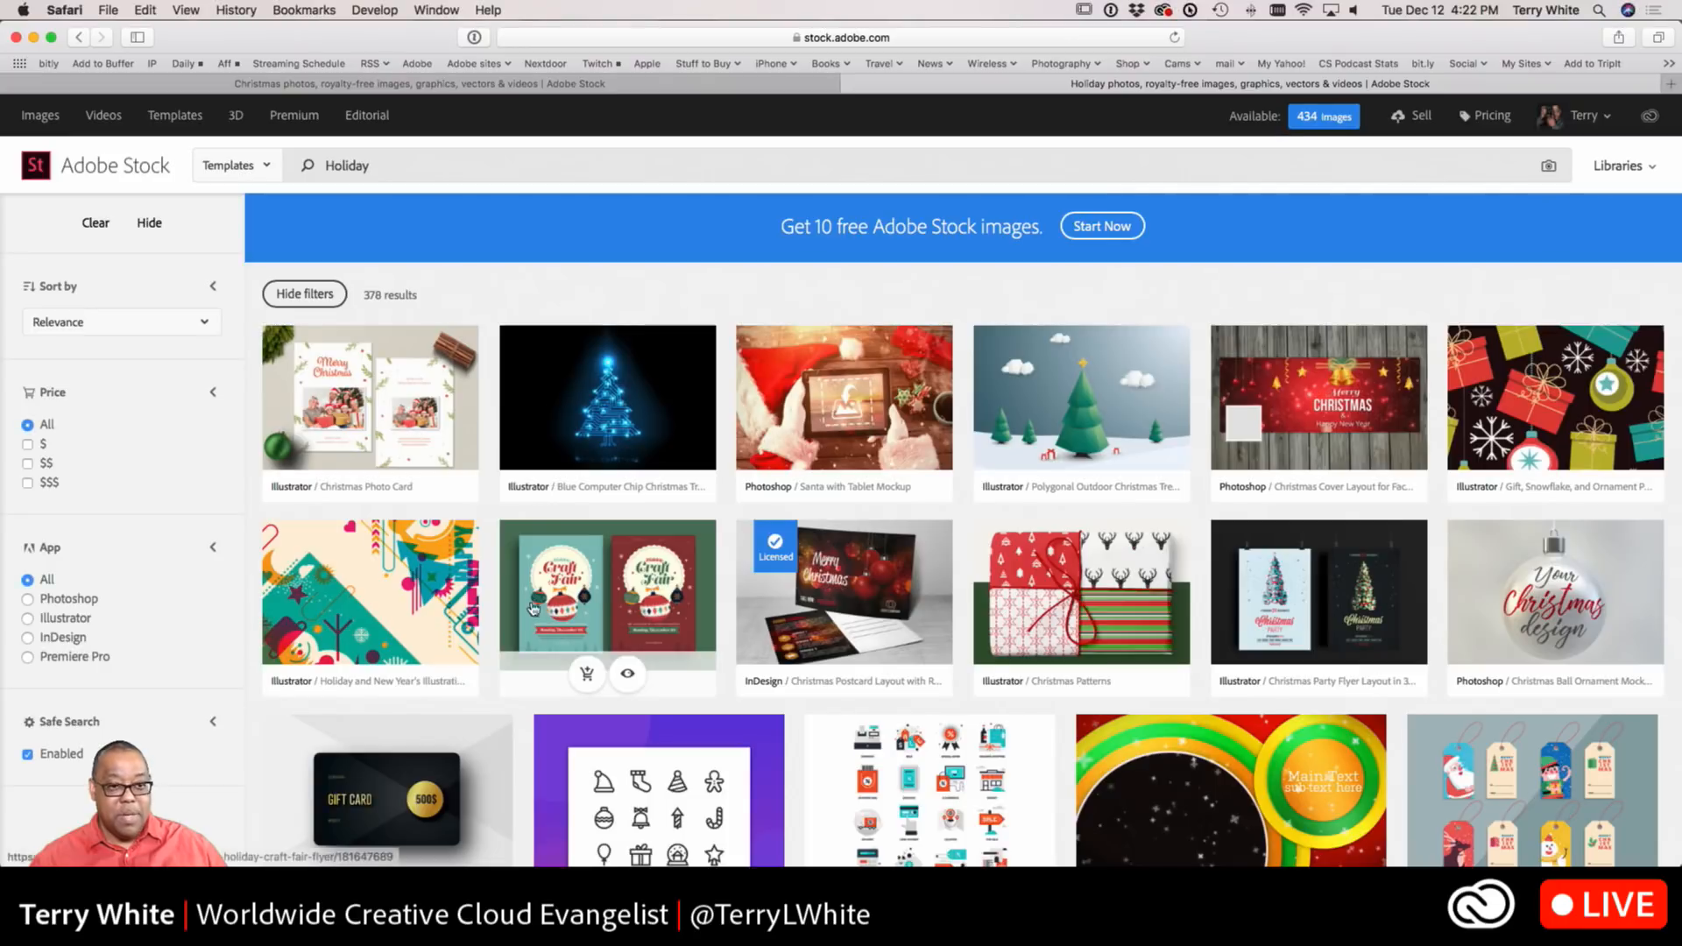
pyautogui.press('super+t')
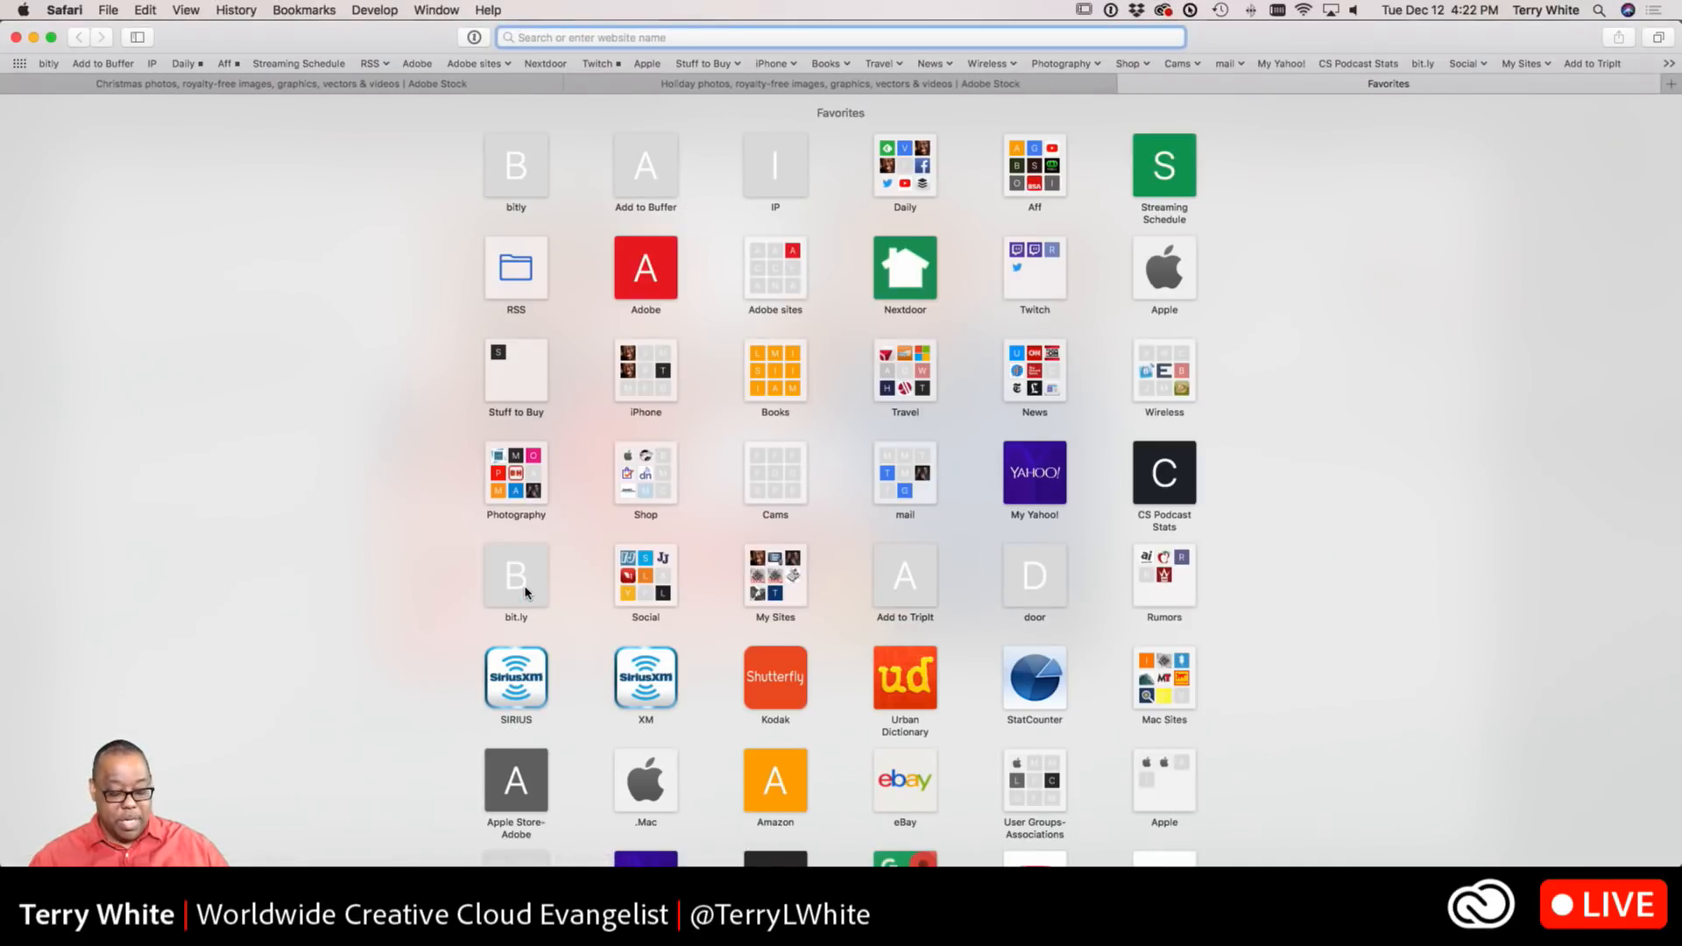
pyautogui.press('super+v')
pyautogui.press('Return')
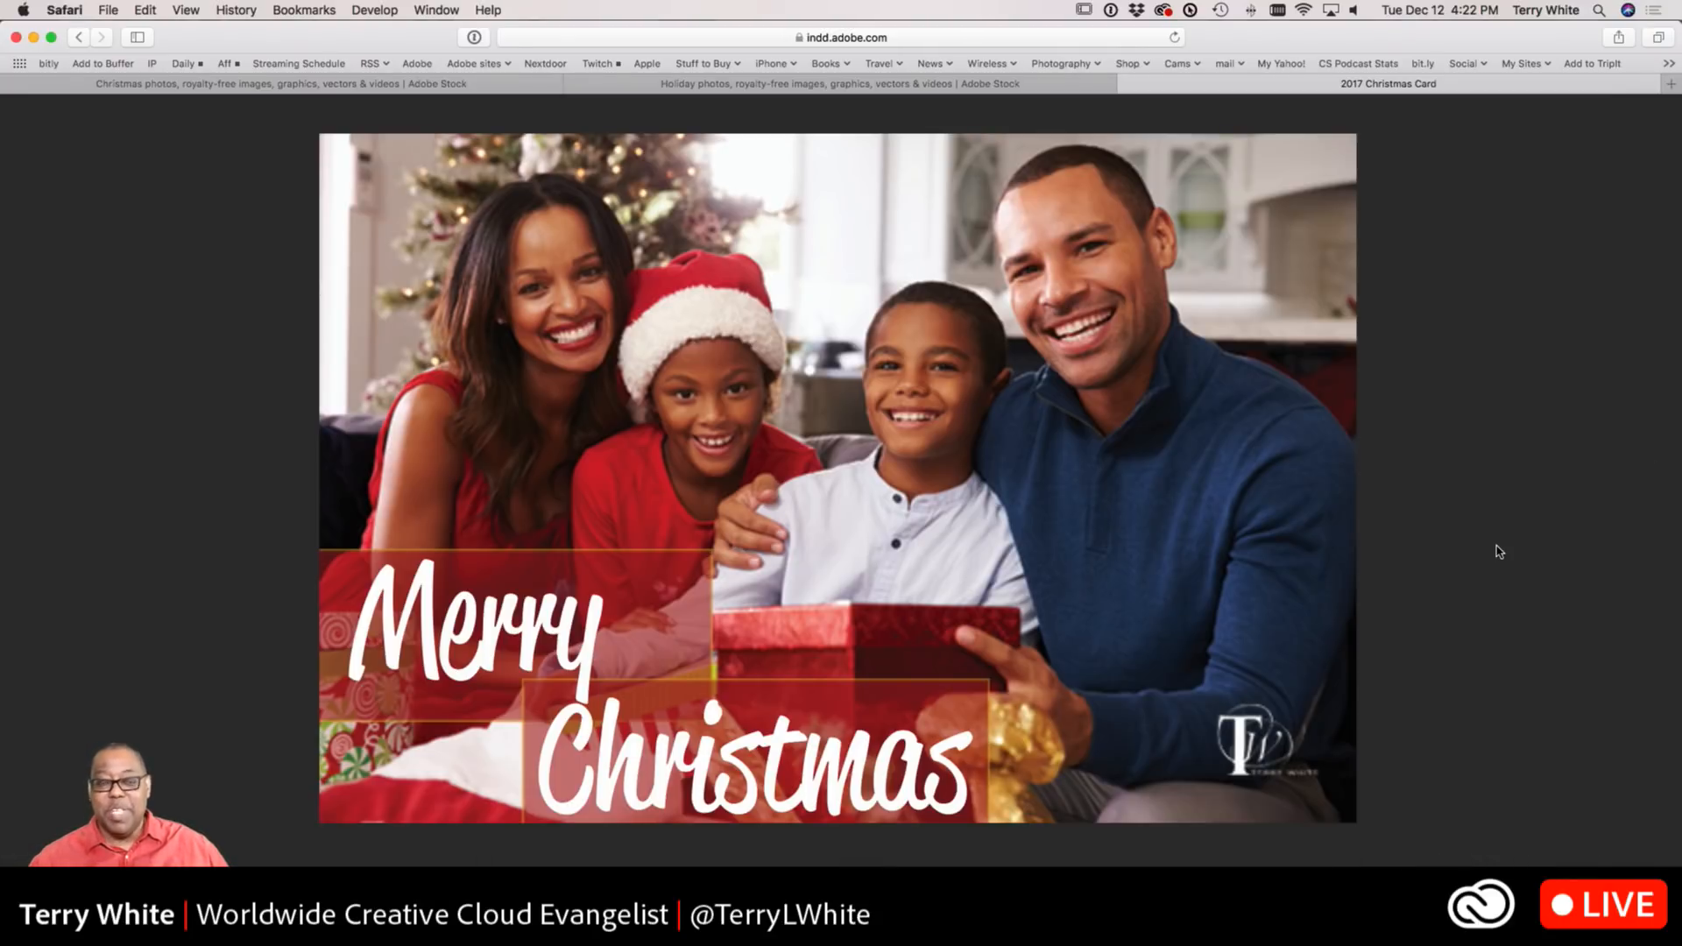
# Switch from the published card in Safari back to InDesign and look over the available Adobe PDF export presets
pyautogui.moveTo(1496, 550)
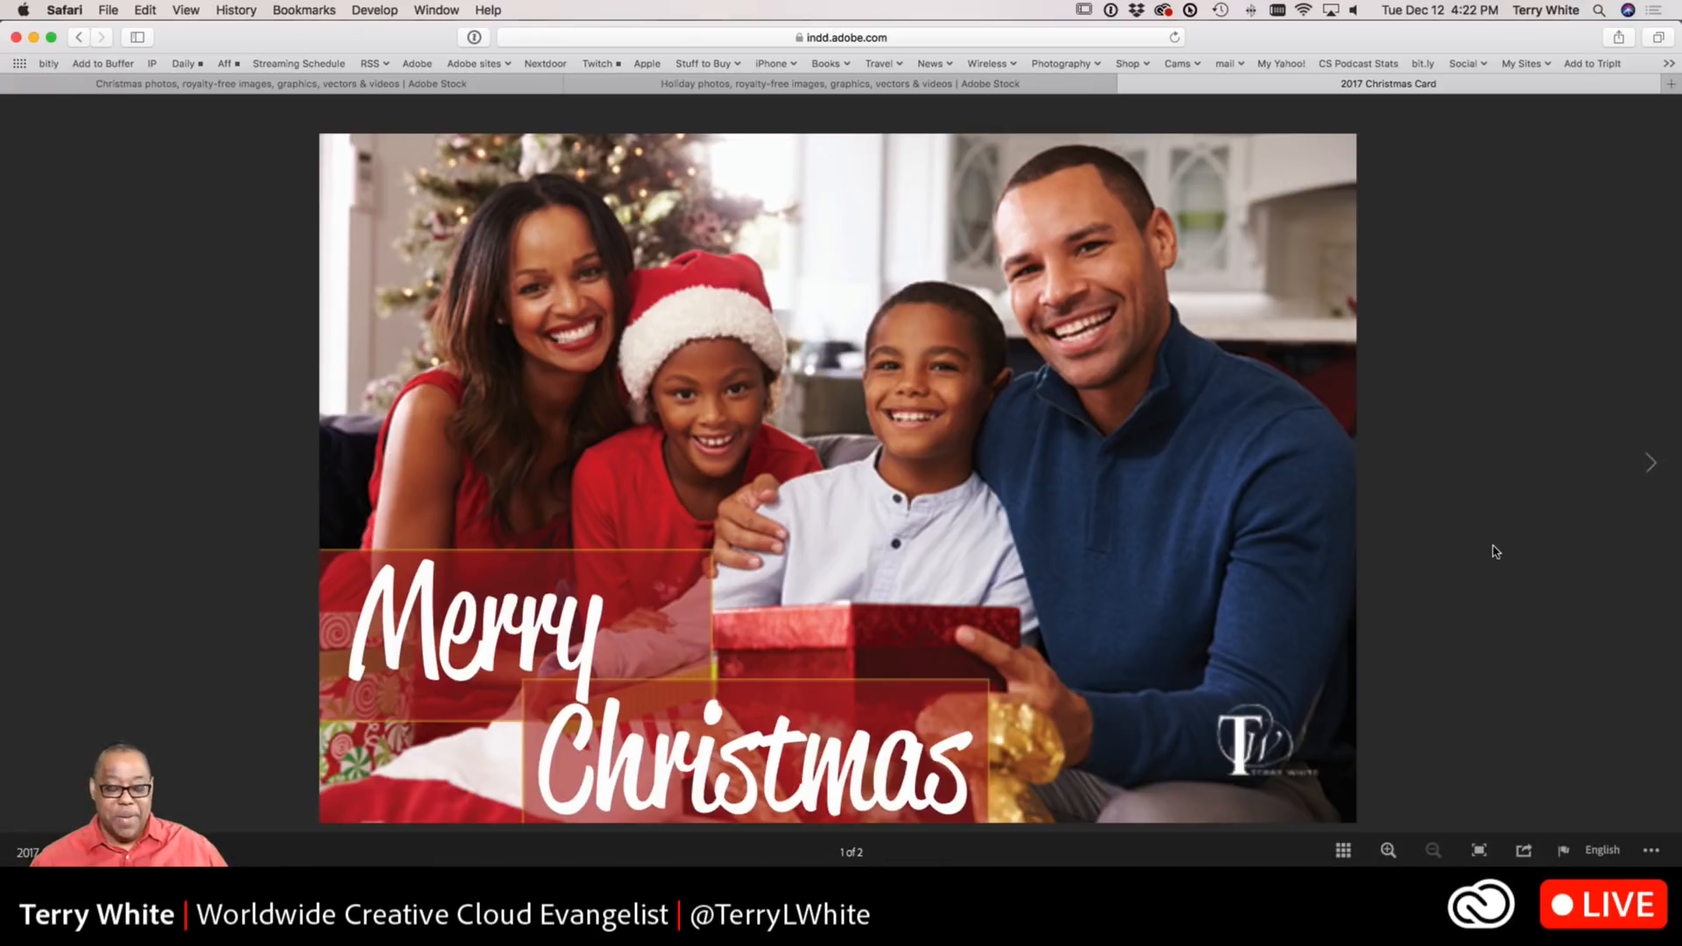
pyautogui.press('super+Tab')
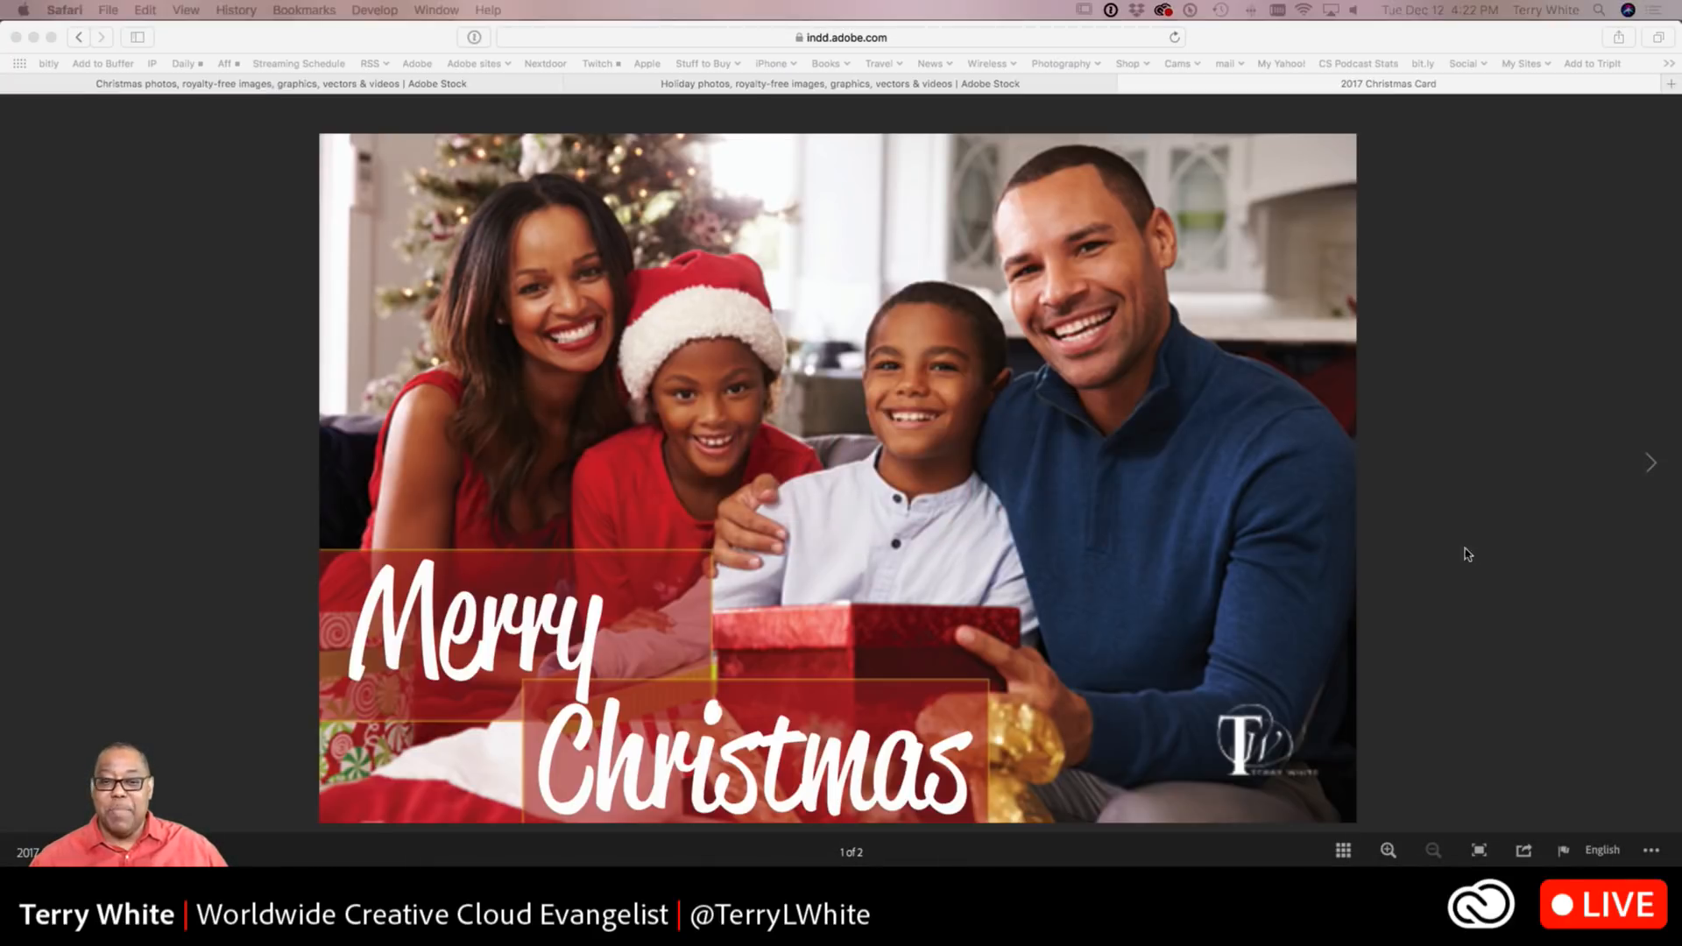
pyautogui.press('super+Tab')
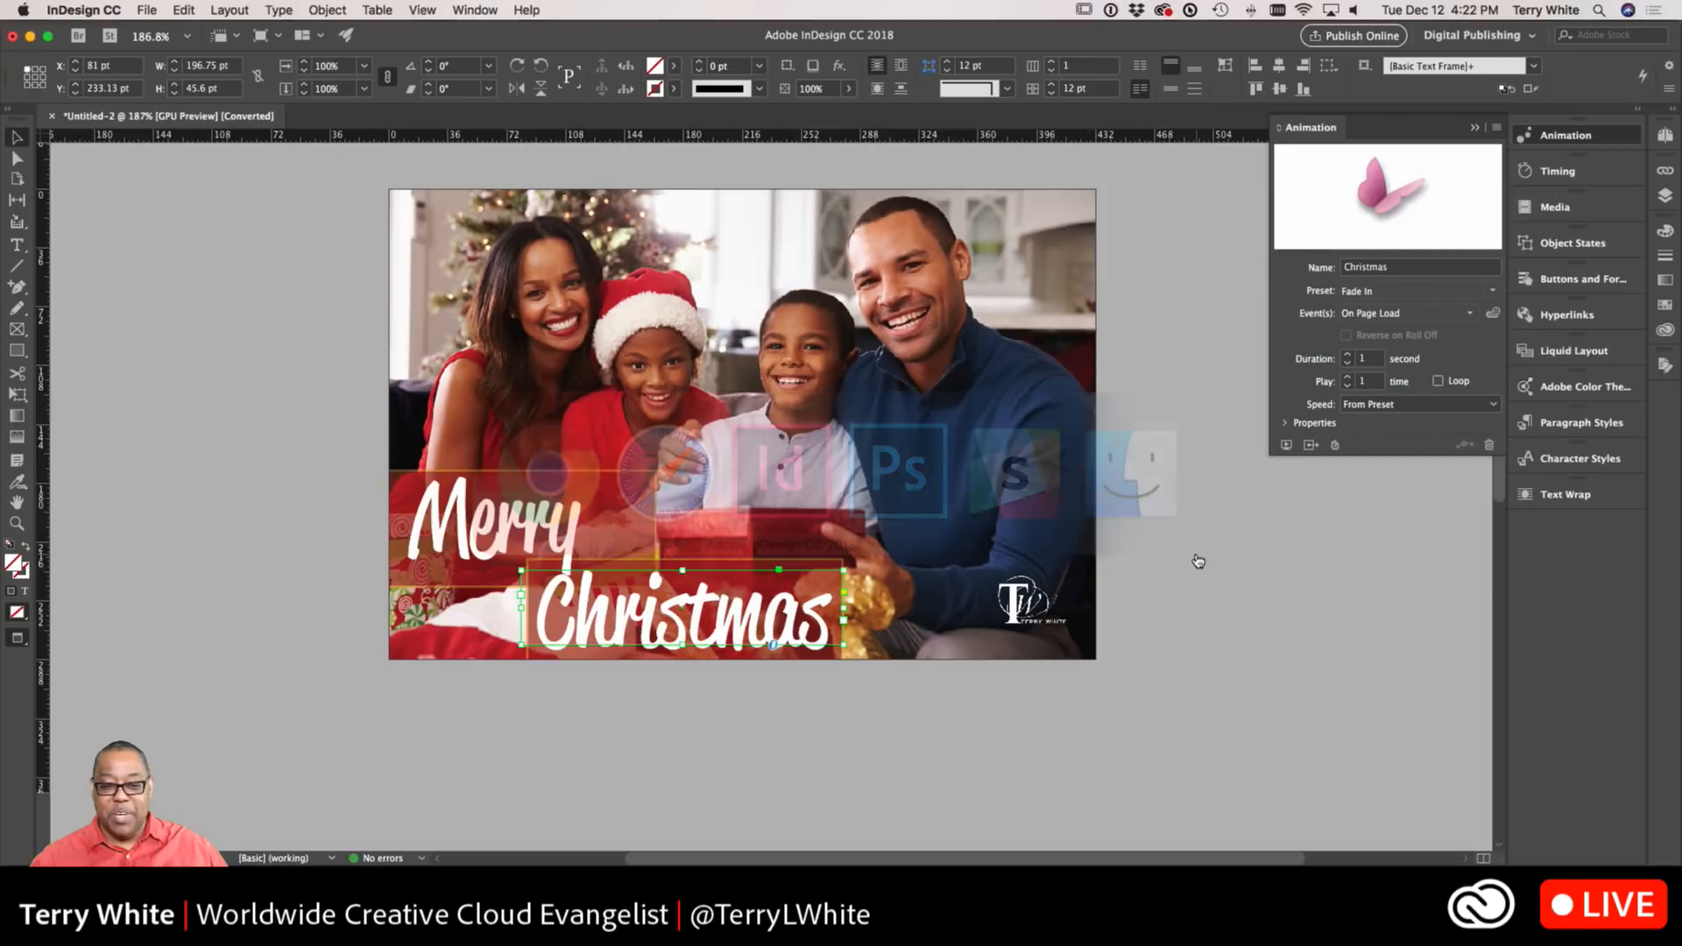
pyautogui.click(147, 10)
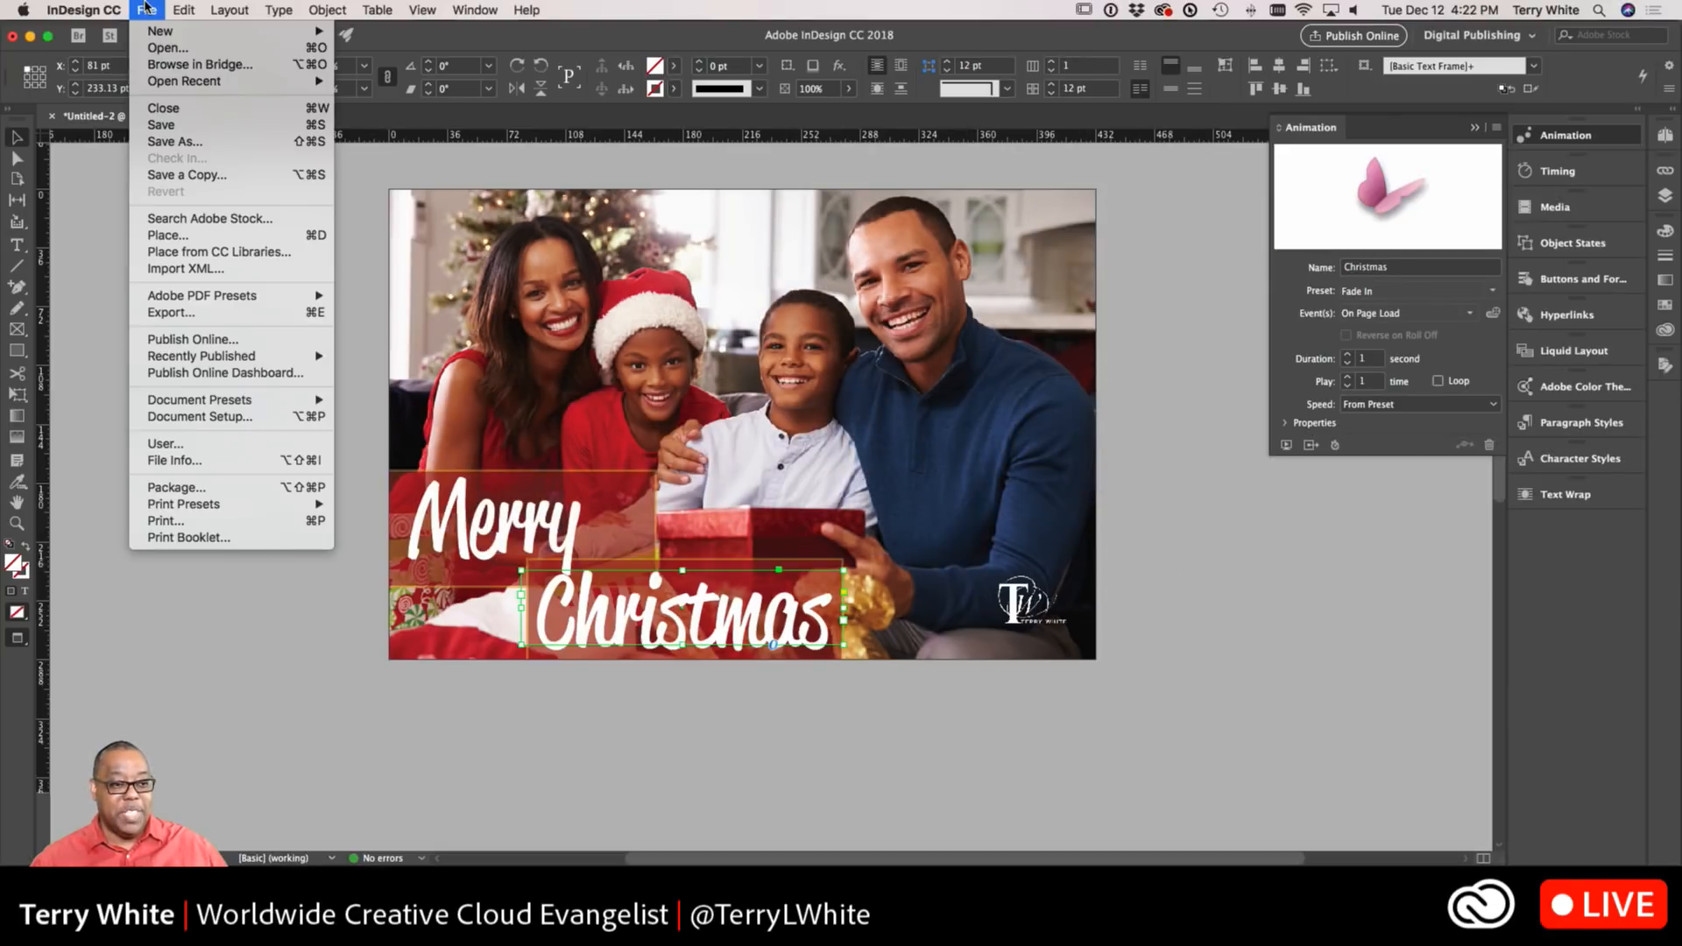
pyautogui.moveTo(174, 297)
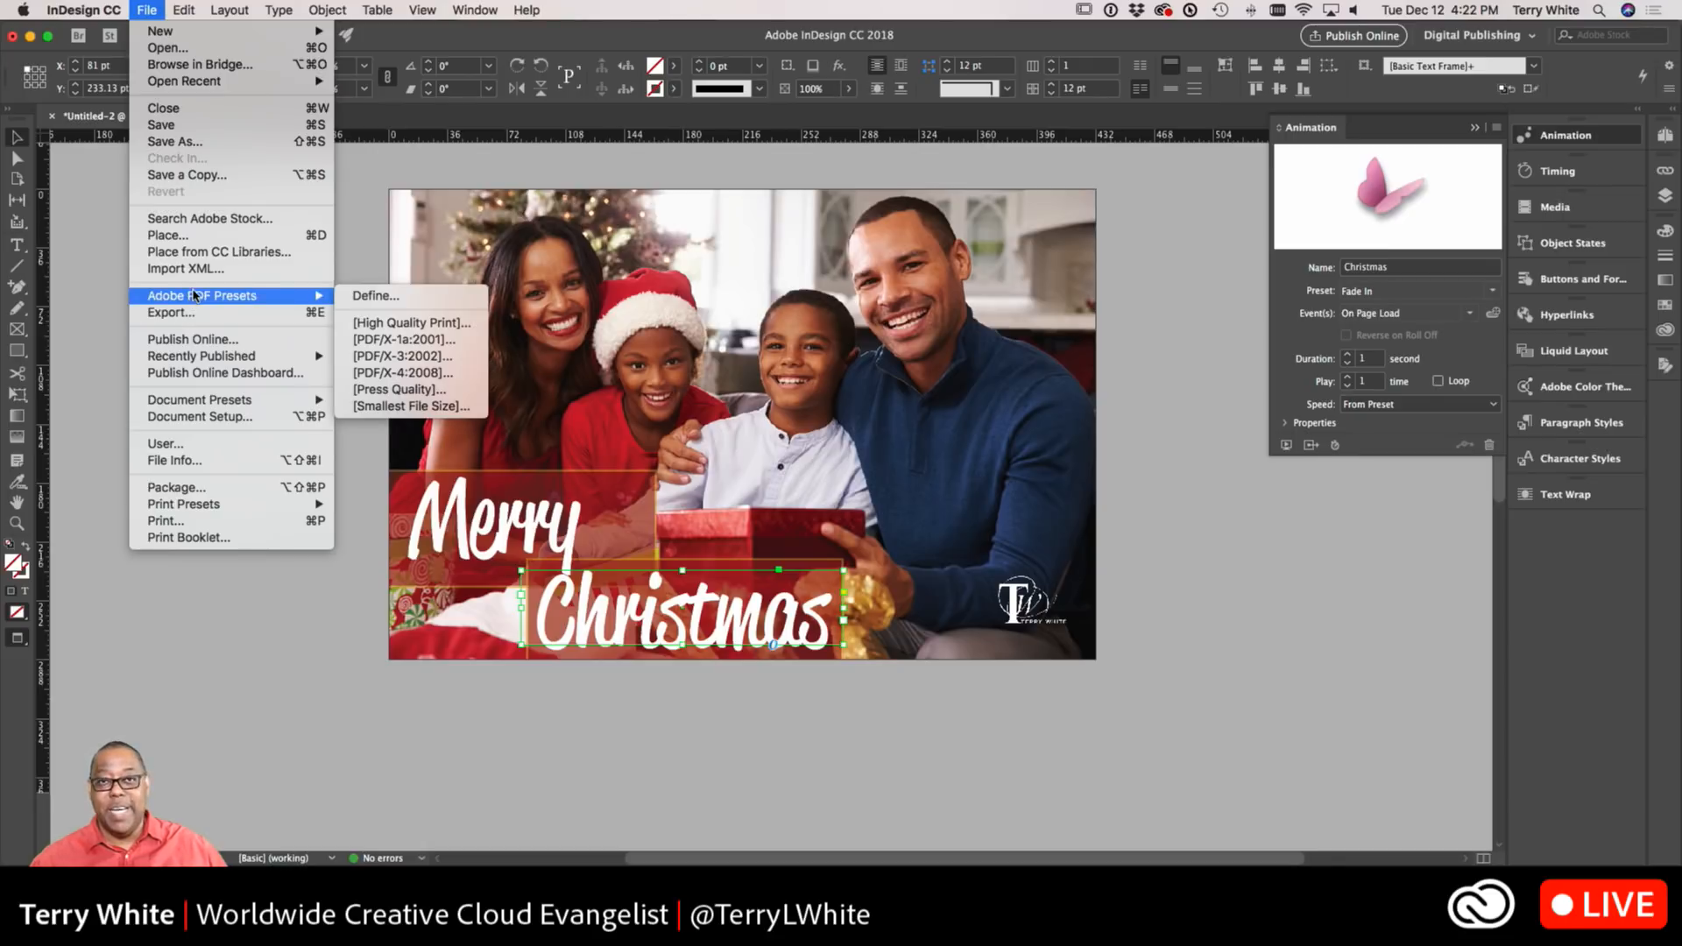
pyautogui.click(156, 8)
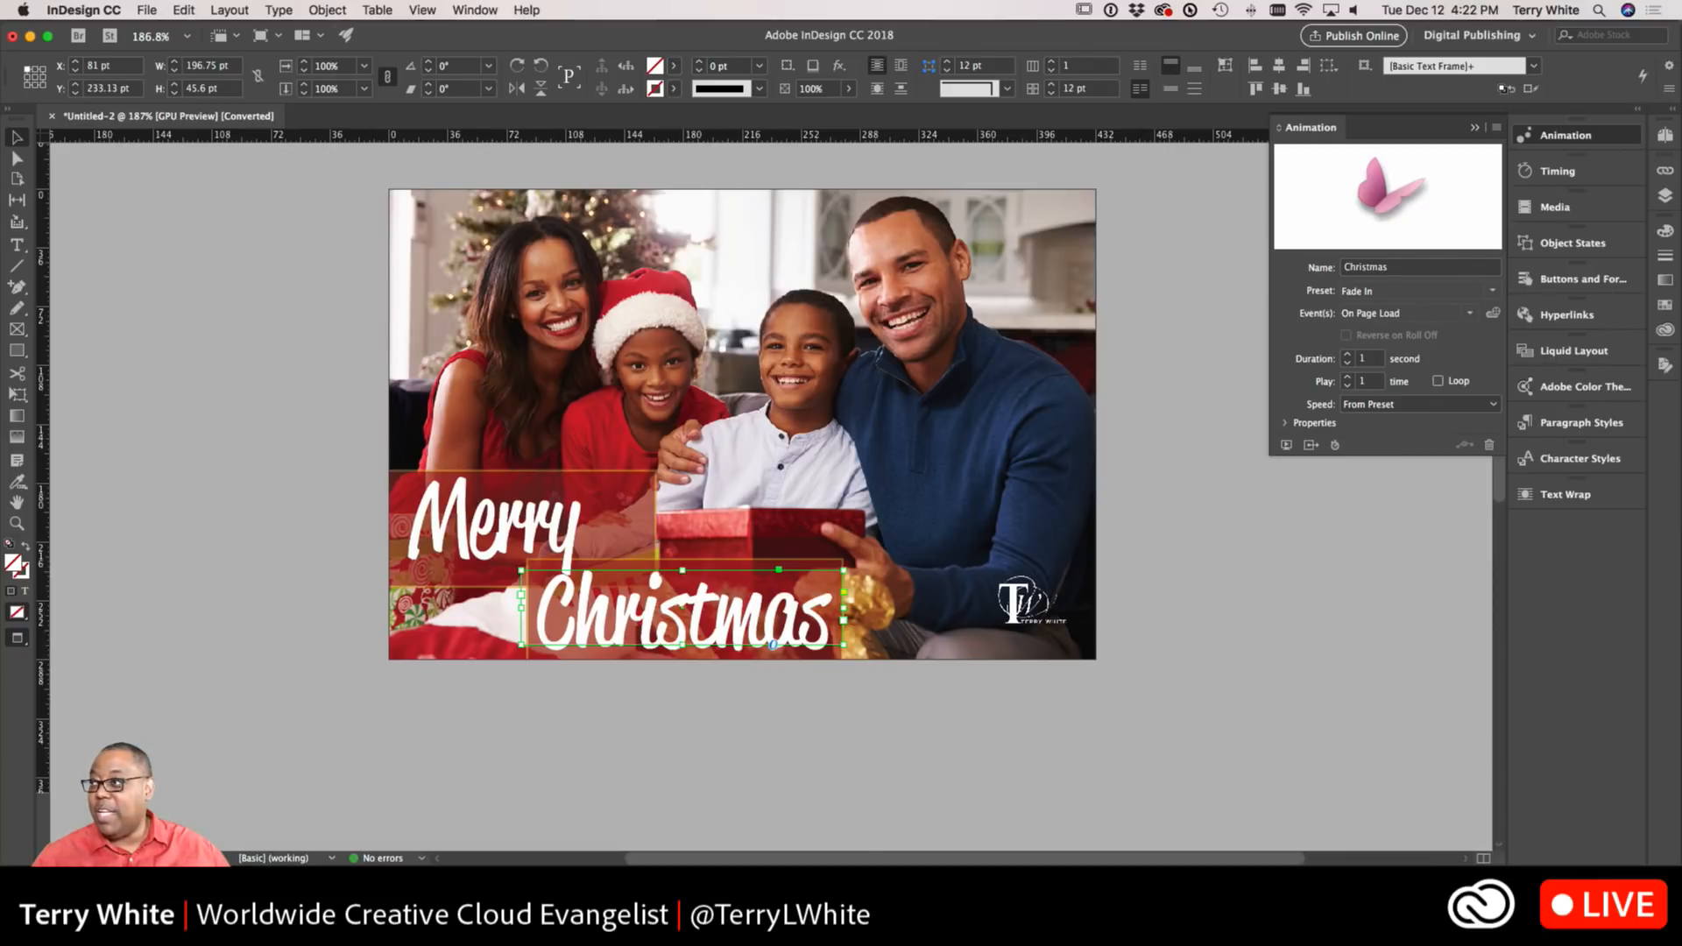
# Switch to Adobe Spark in Chrome and open the "holiyays!" Instagram template from the featured Seasonal templates
pyautogui.moveTo(1681, 70); pyautogui.dragTo(664, 45)
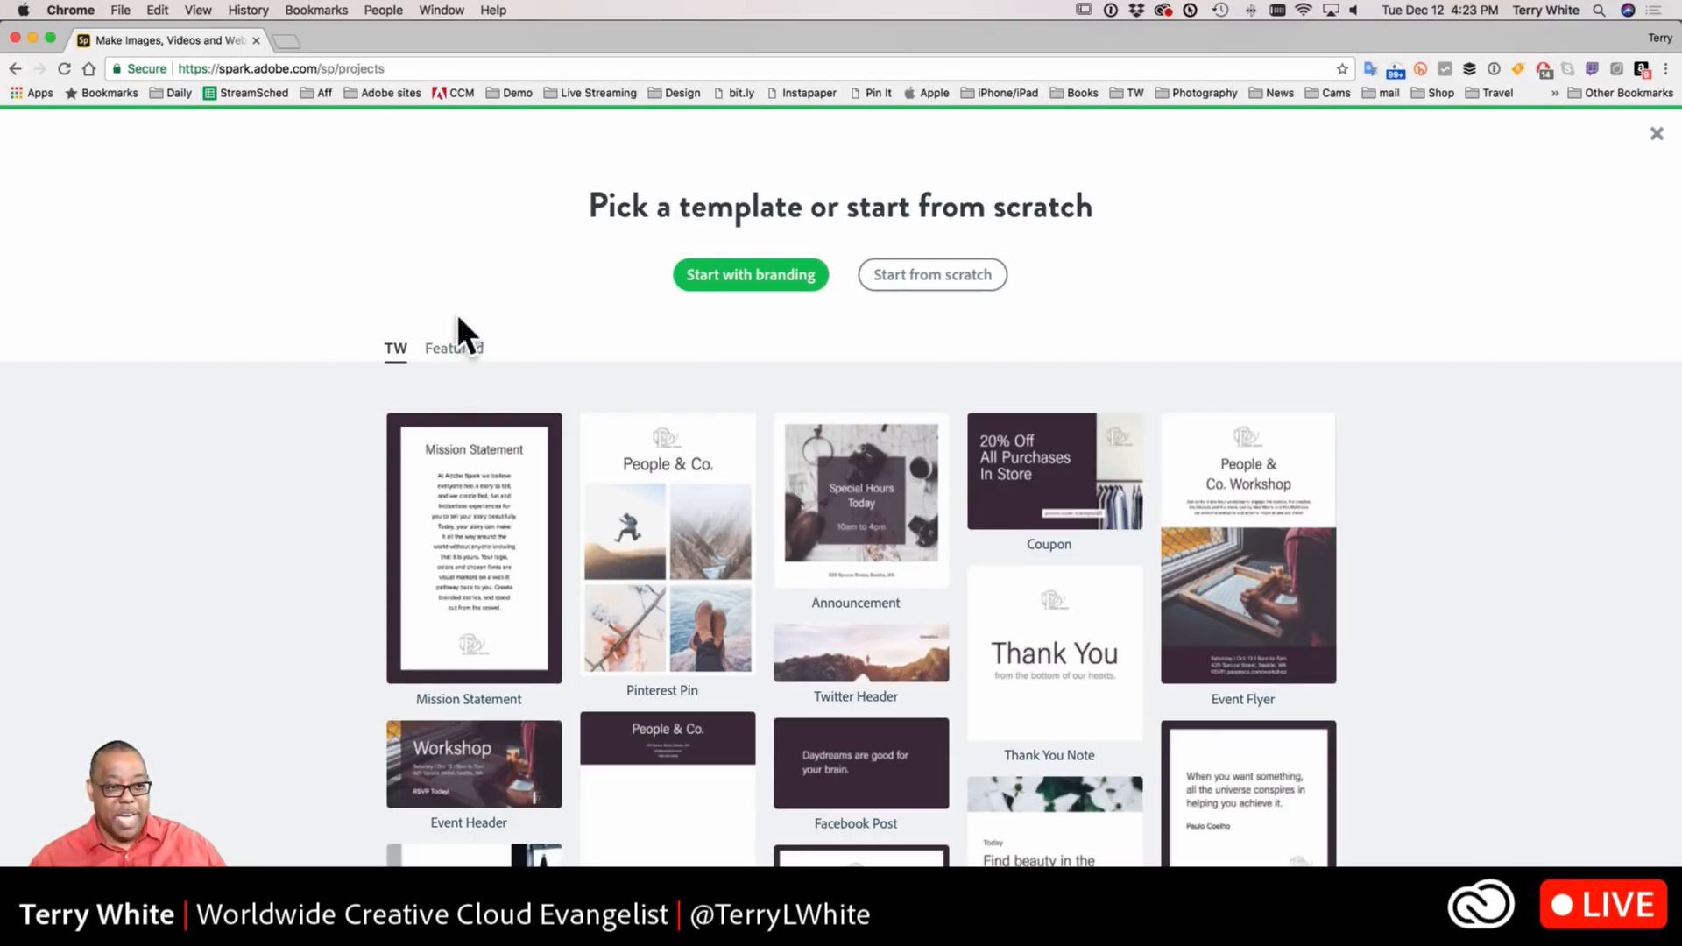
pyautogui.click(445, 352)
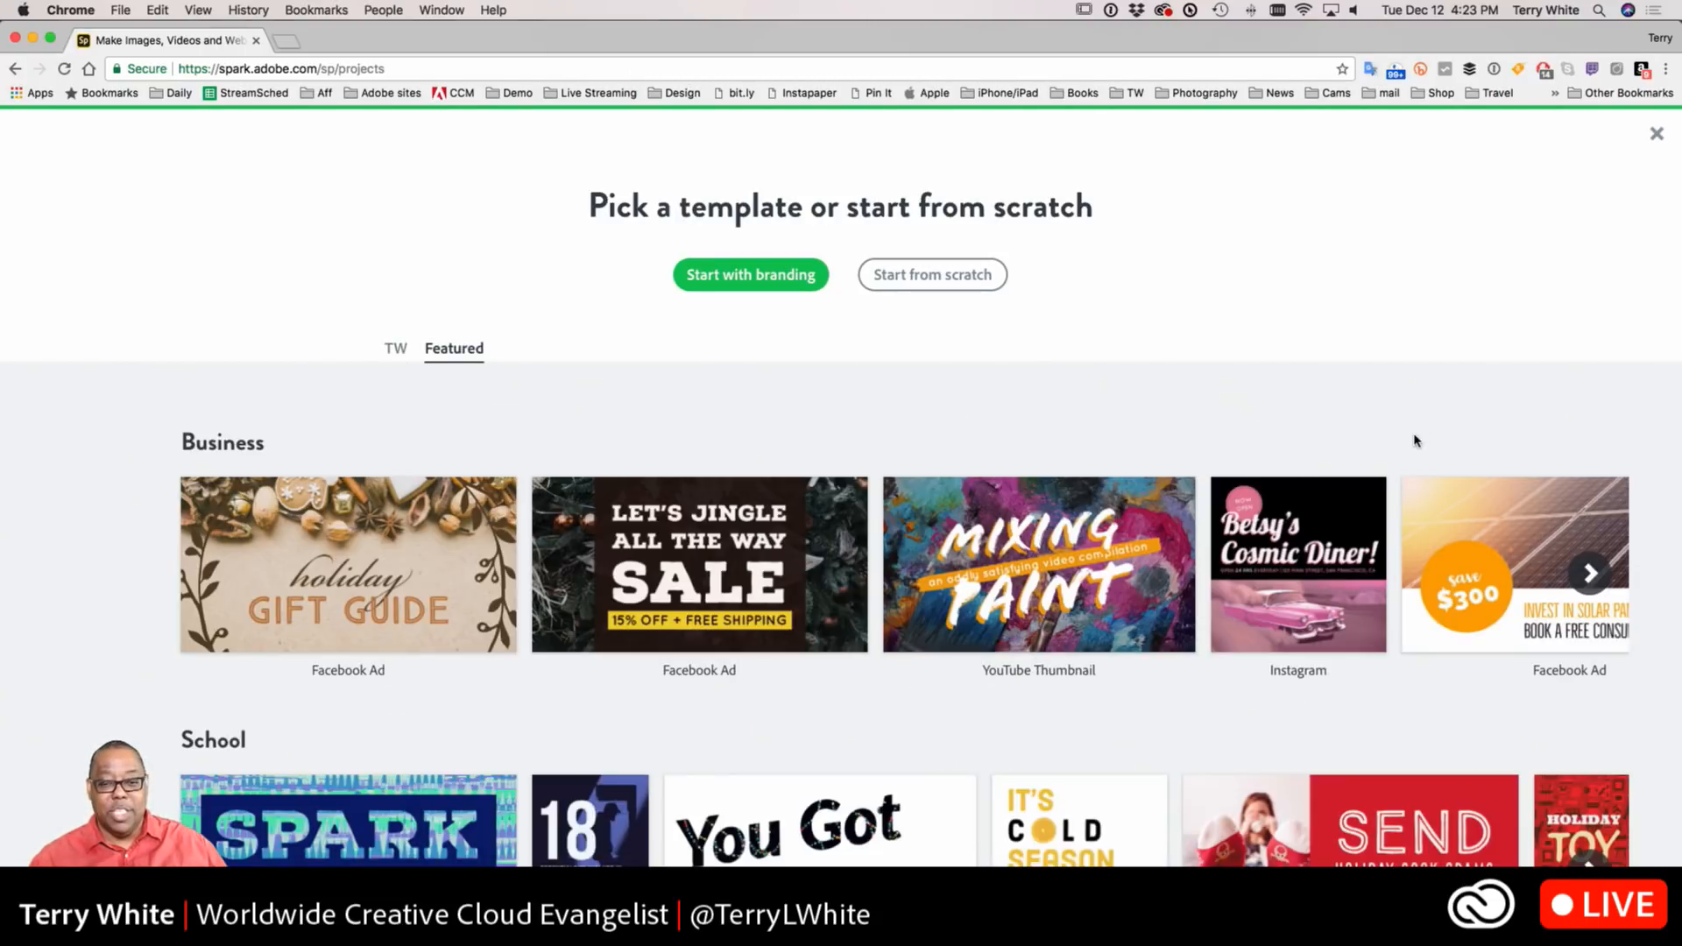
pyautogui.scroll(-6, 1413, 398)
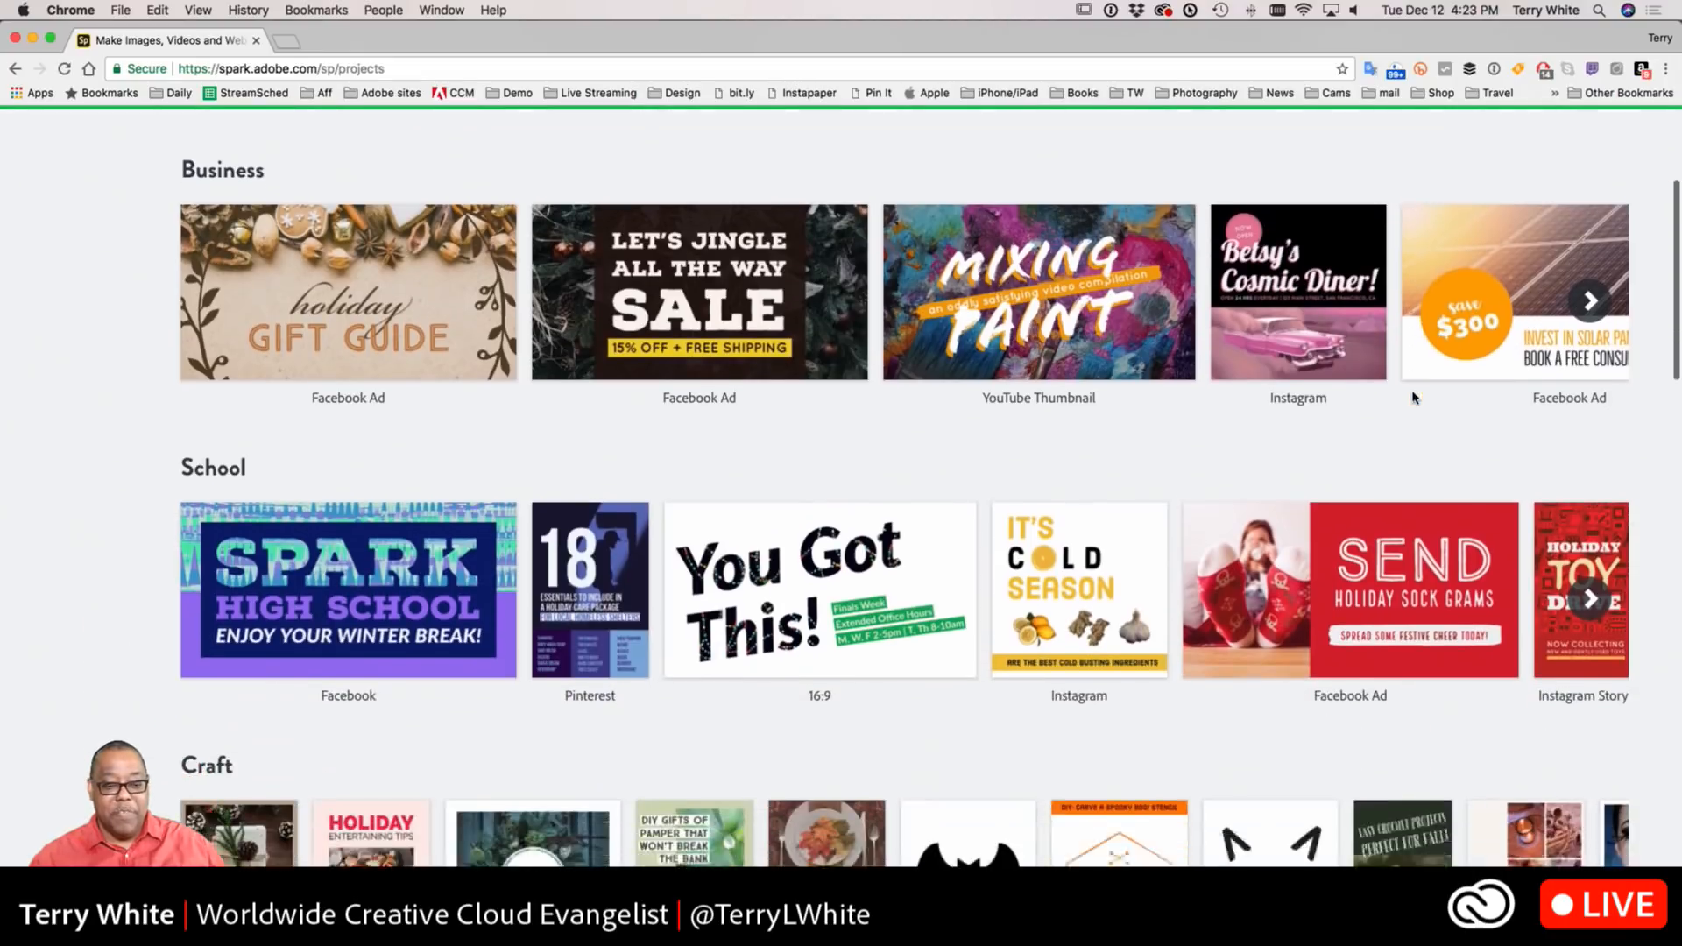
pyautogui.scroll(-5, 1414, 399)
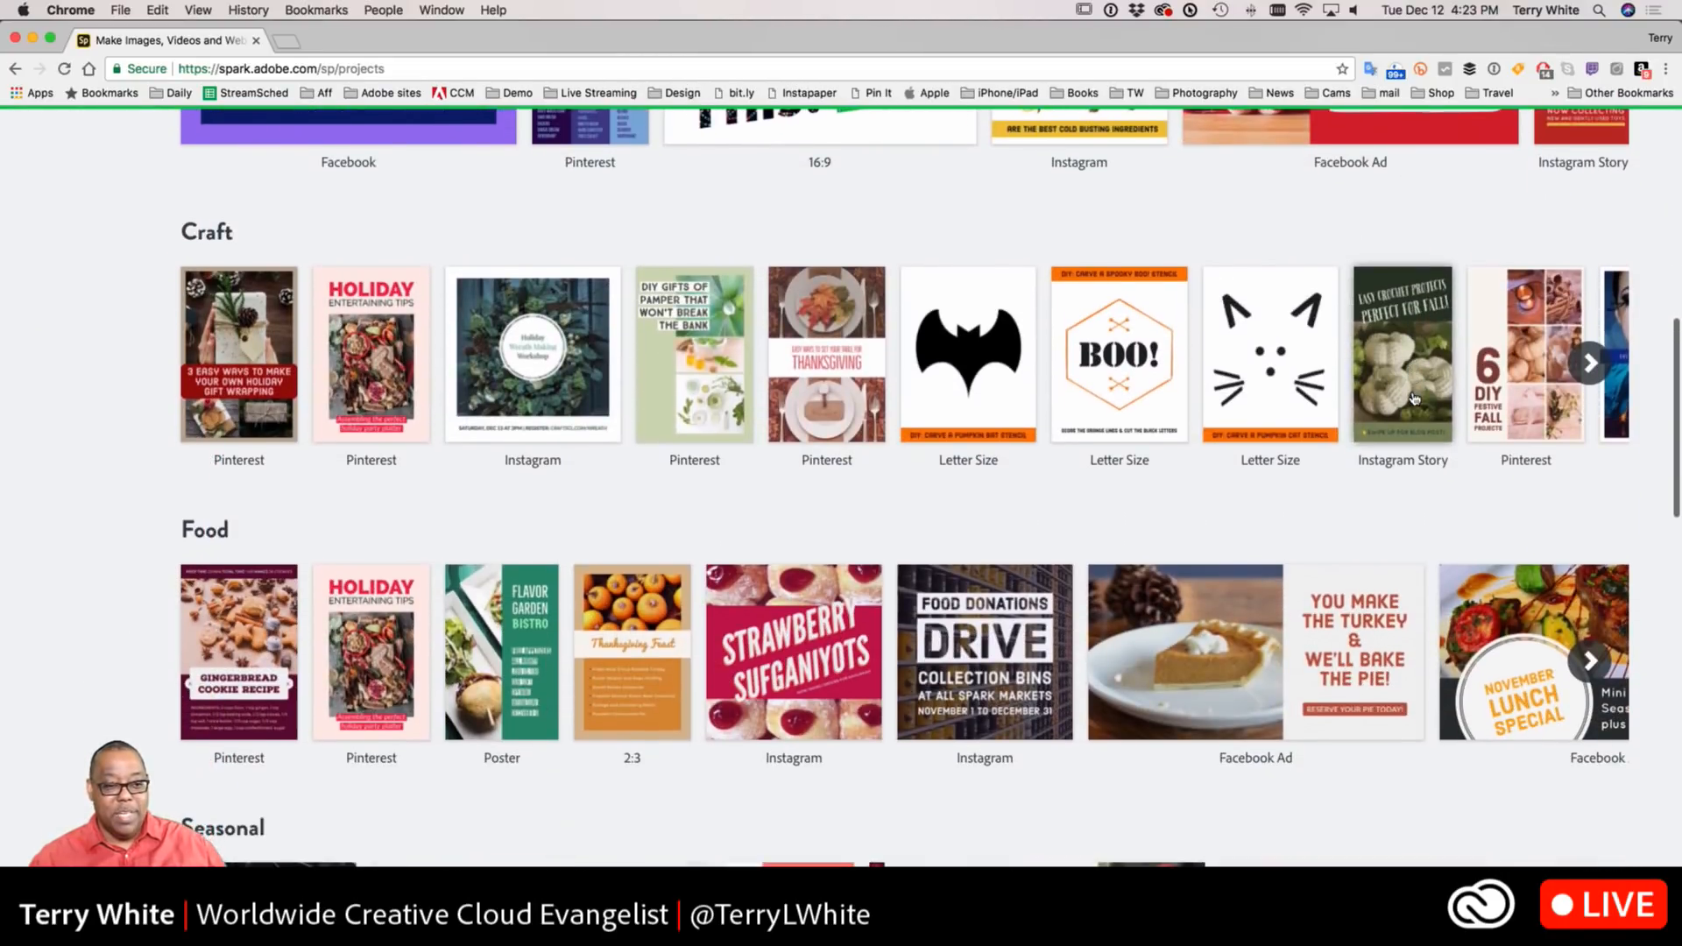
pyautogui.scroll(-2, 1412, 397)
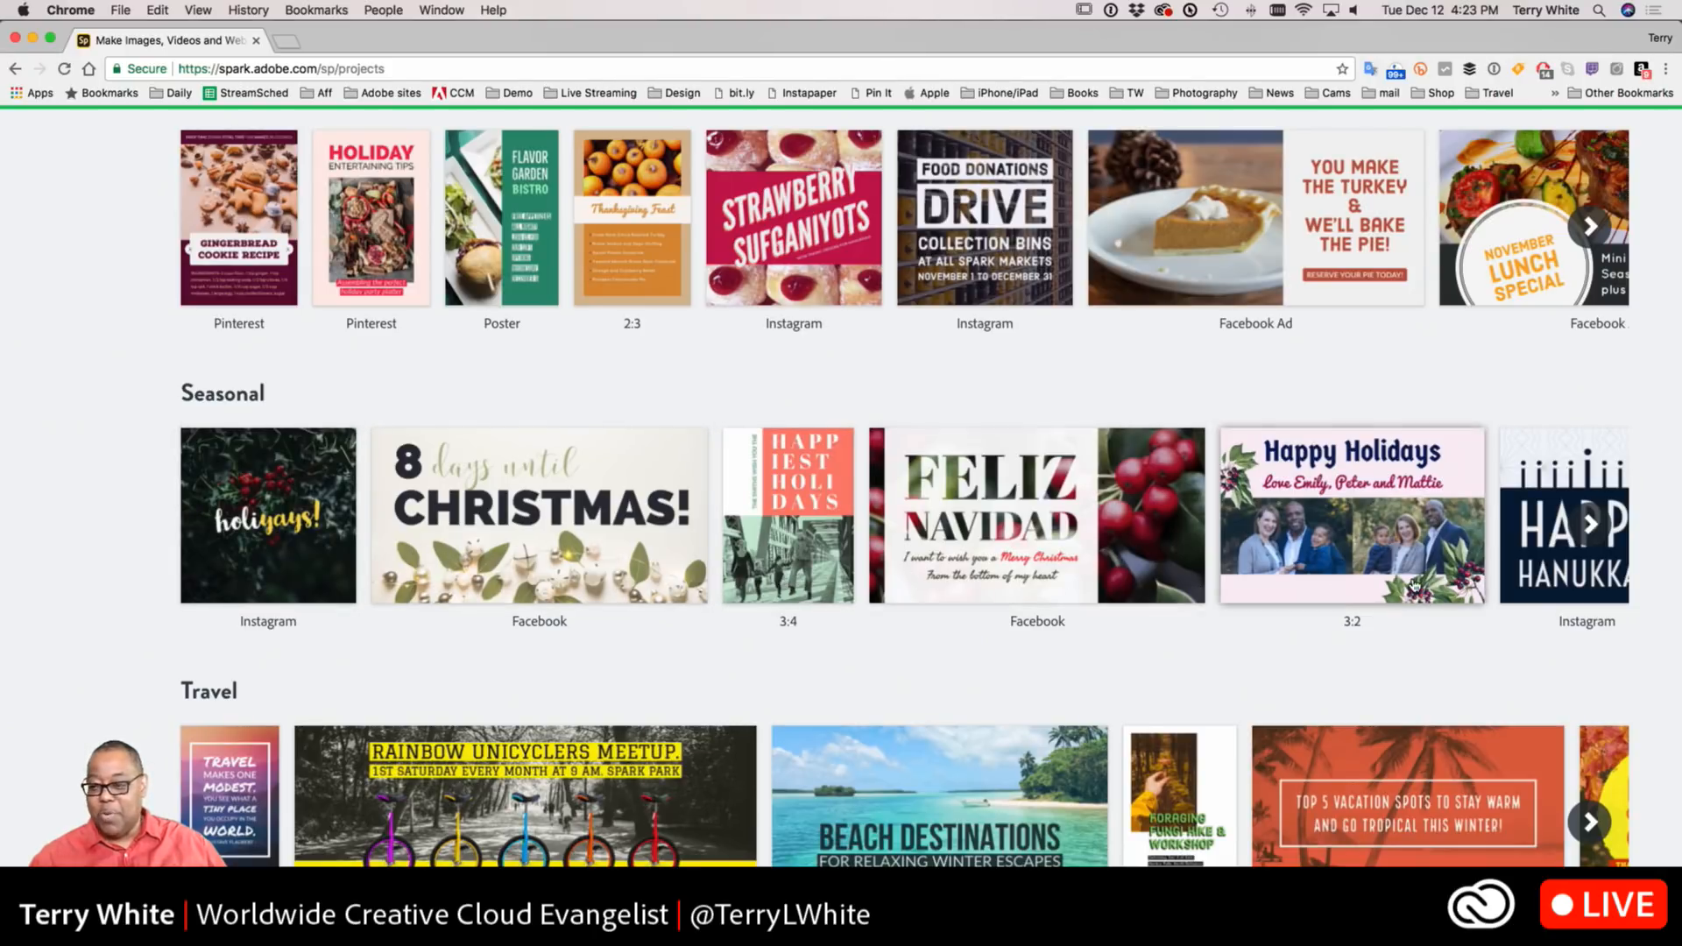
pyautogui.click(280, 558)
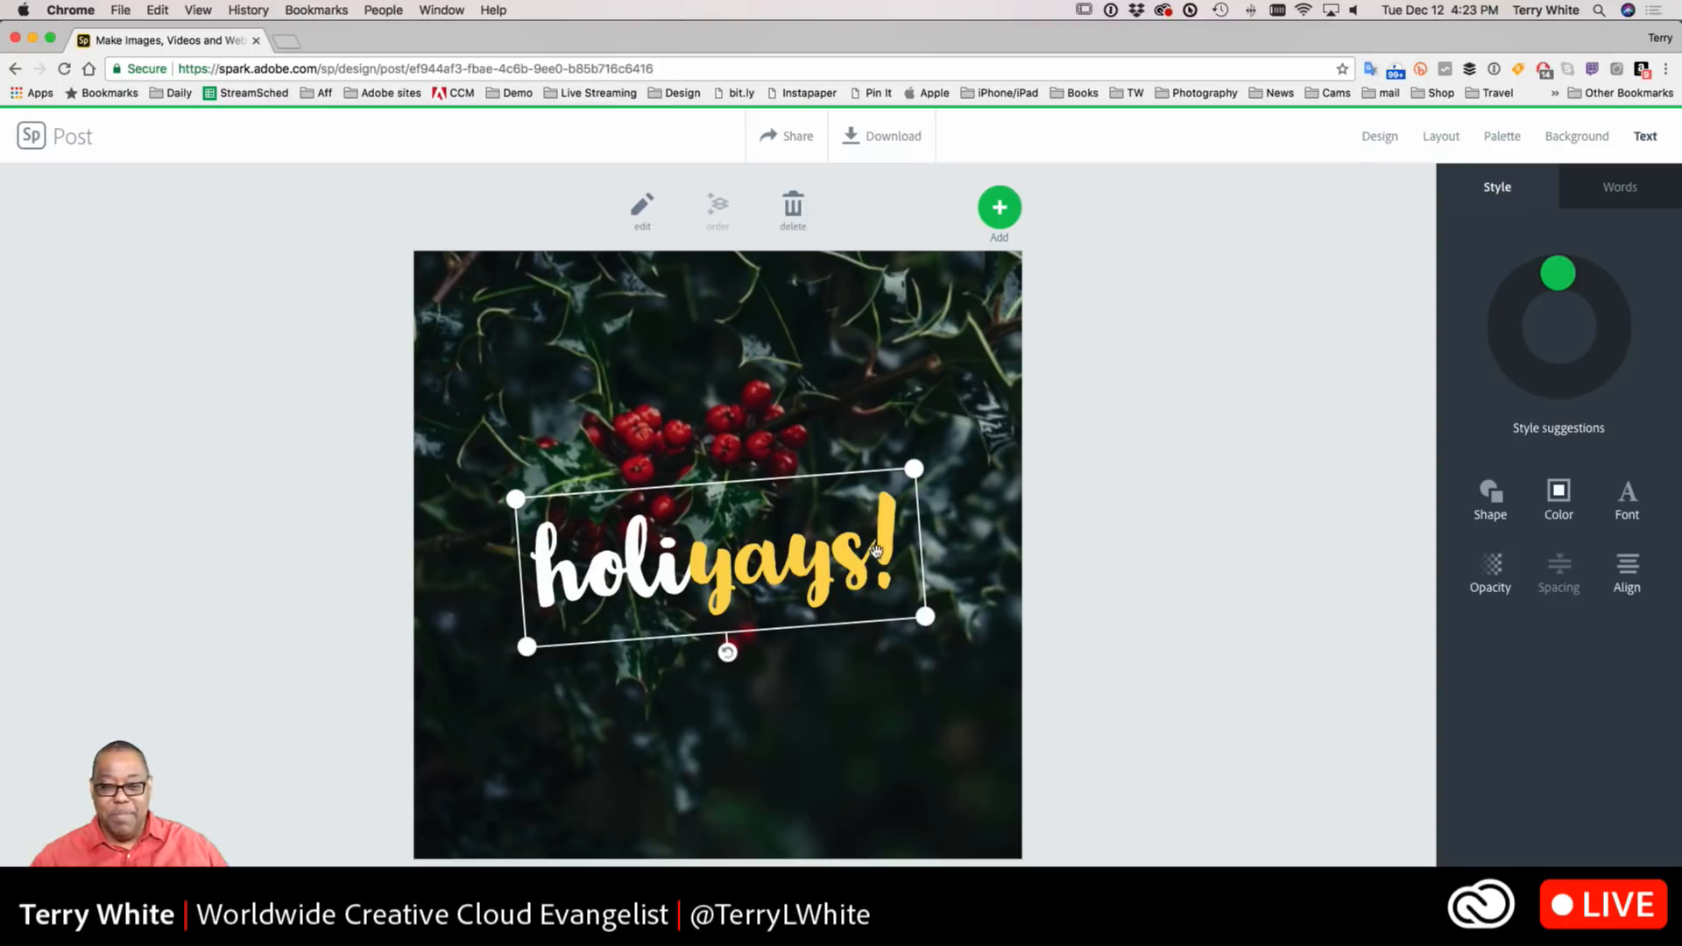
# Replace the holly background with the licensed Adobe Stock photo of three smiling children in Santa hats
pyautogui.click(834, 401)
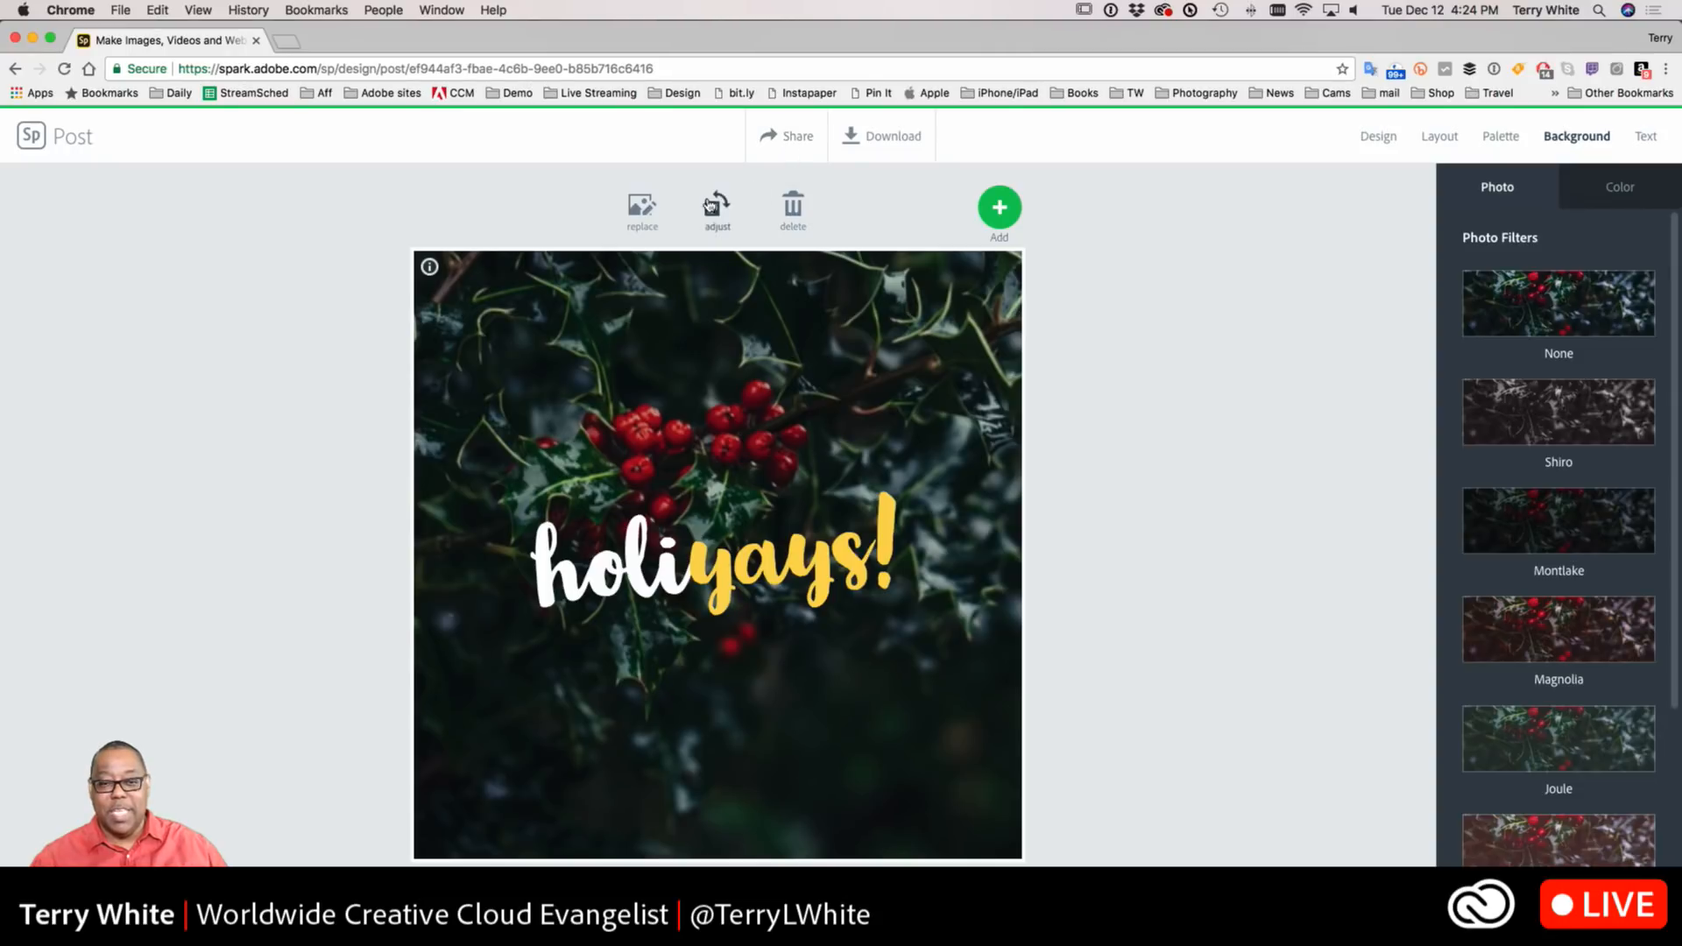
pyautogui.click(641, 208)
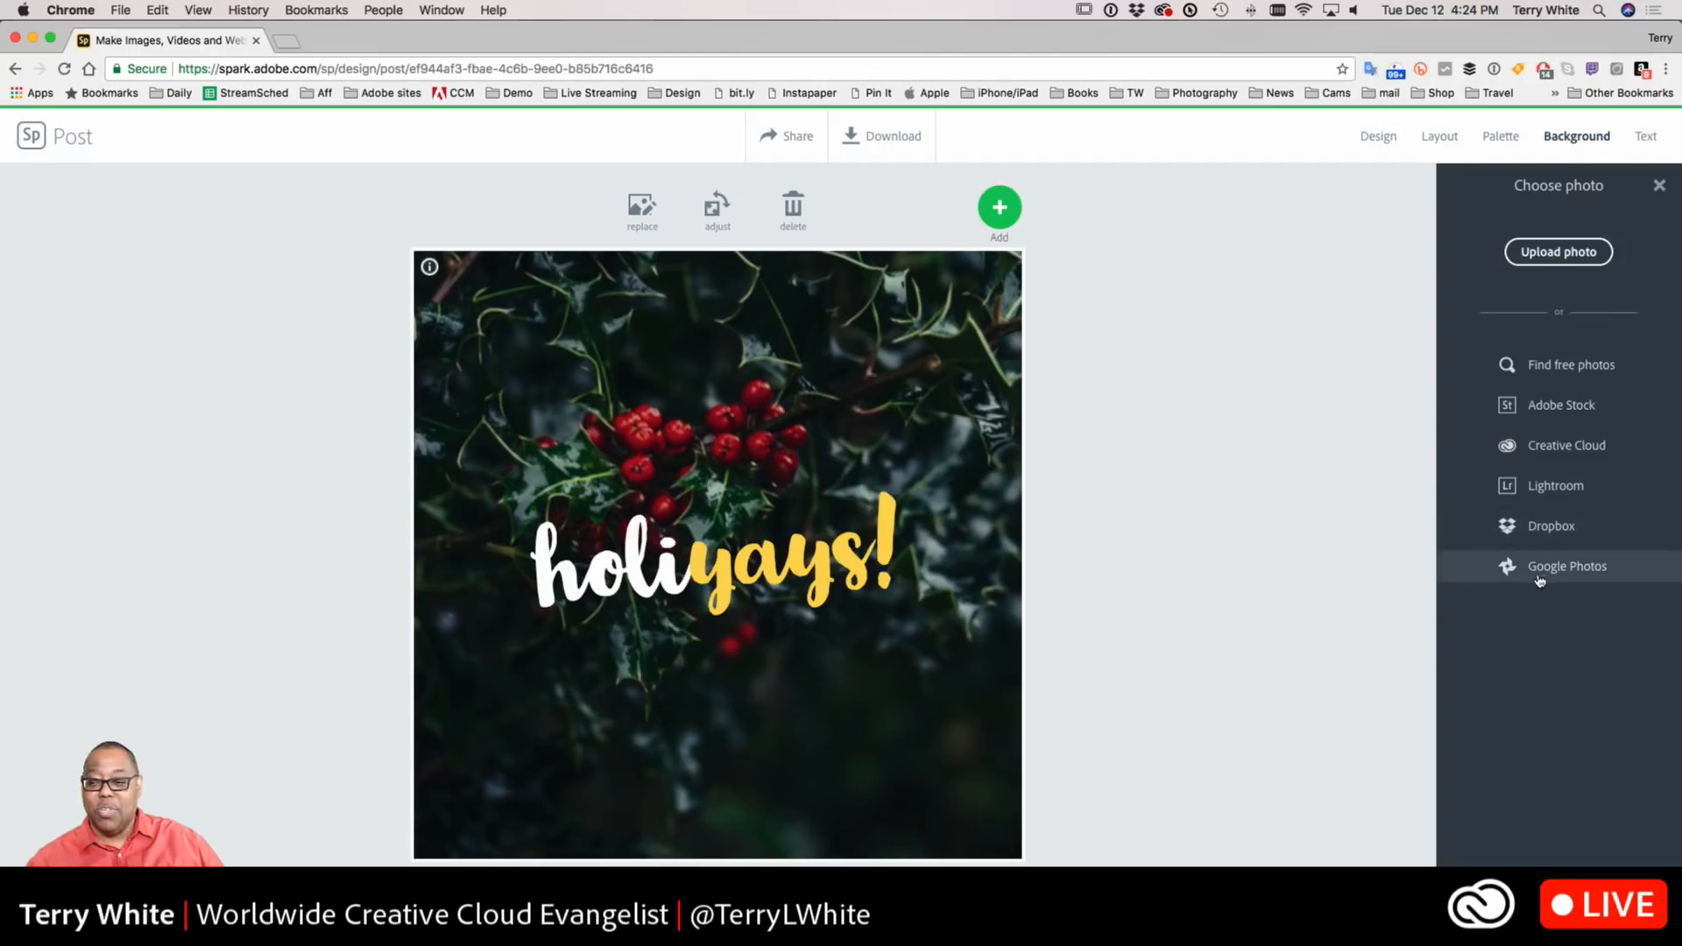
pyautogui.click(1538, 424)
pyautogui.click(1602, 232)
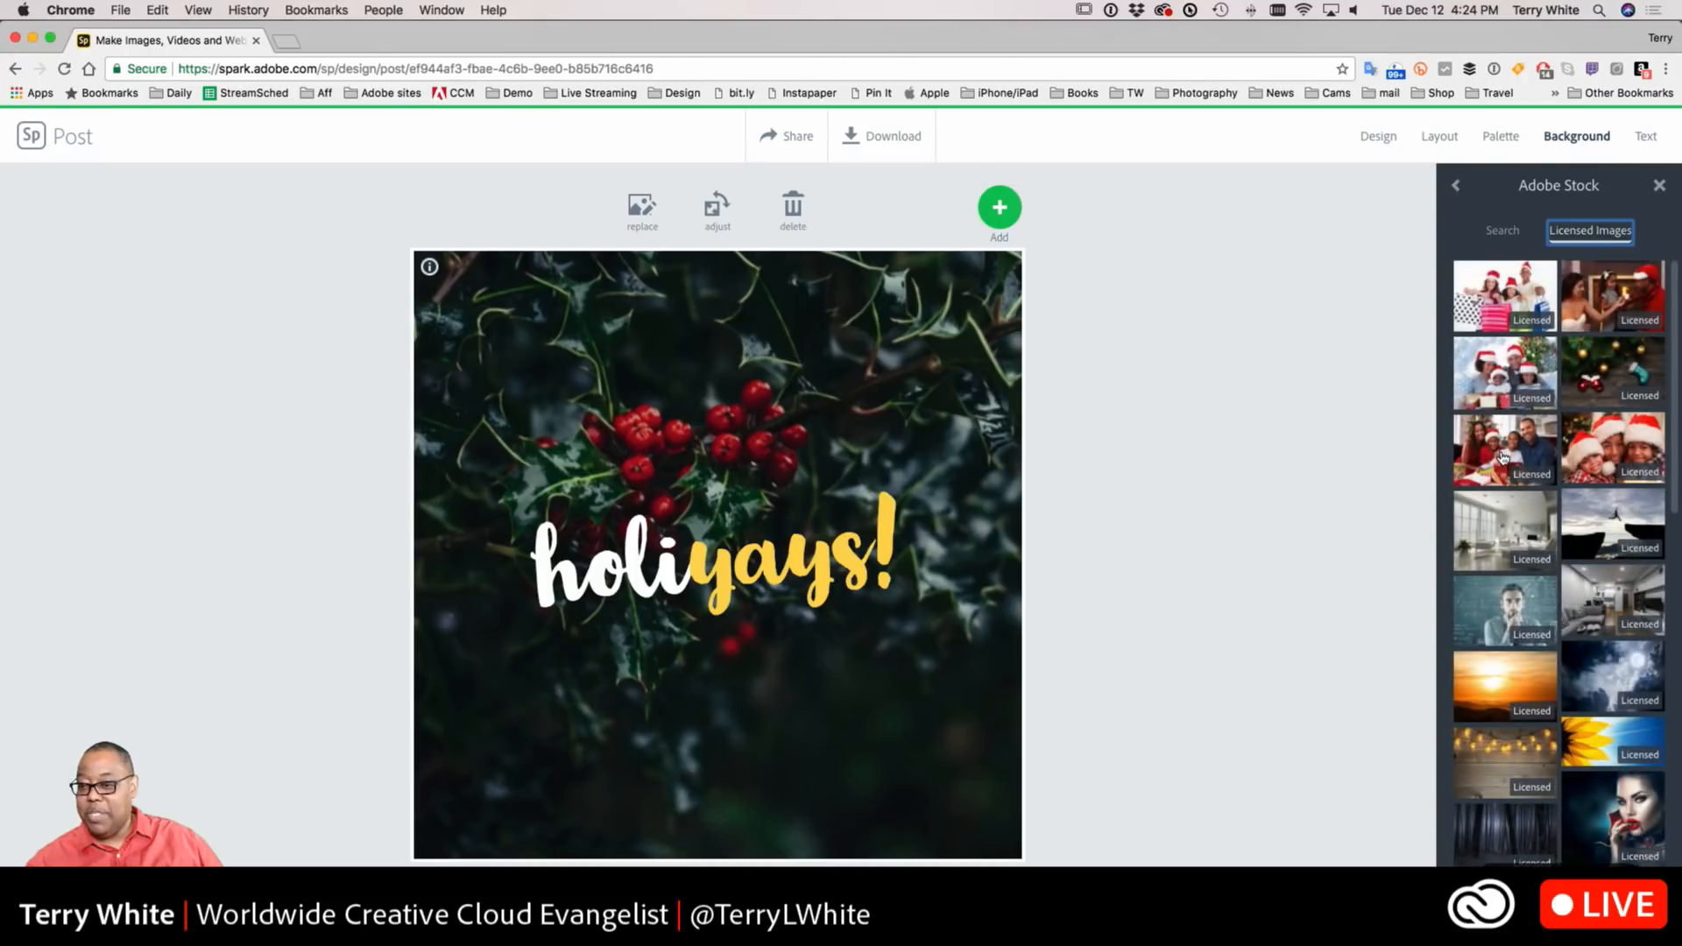
pyautogui.click(1610, 456)
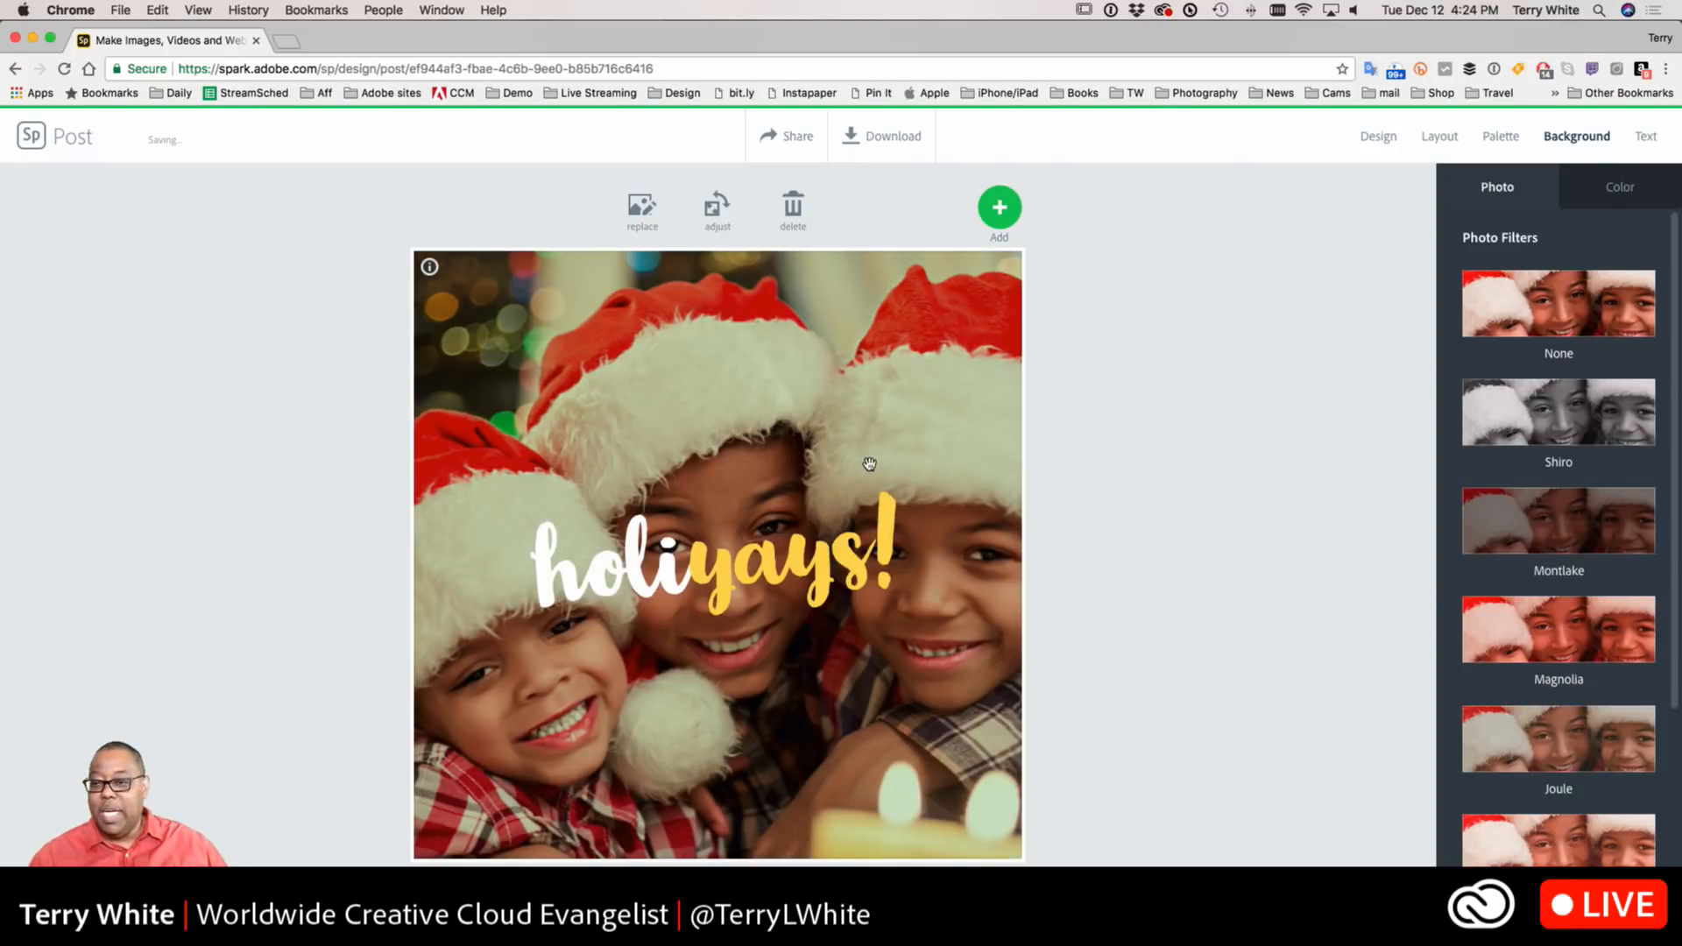
# Set the background photo's filter to None
pyautogui.scroll(-3, 1546, 570)
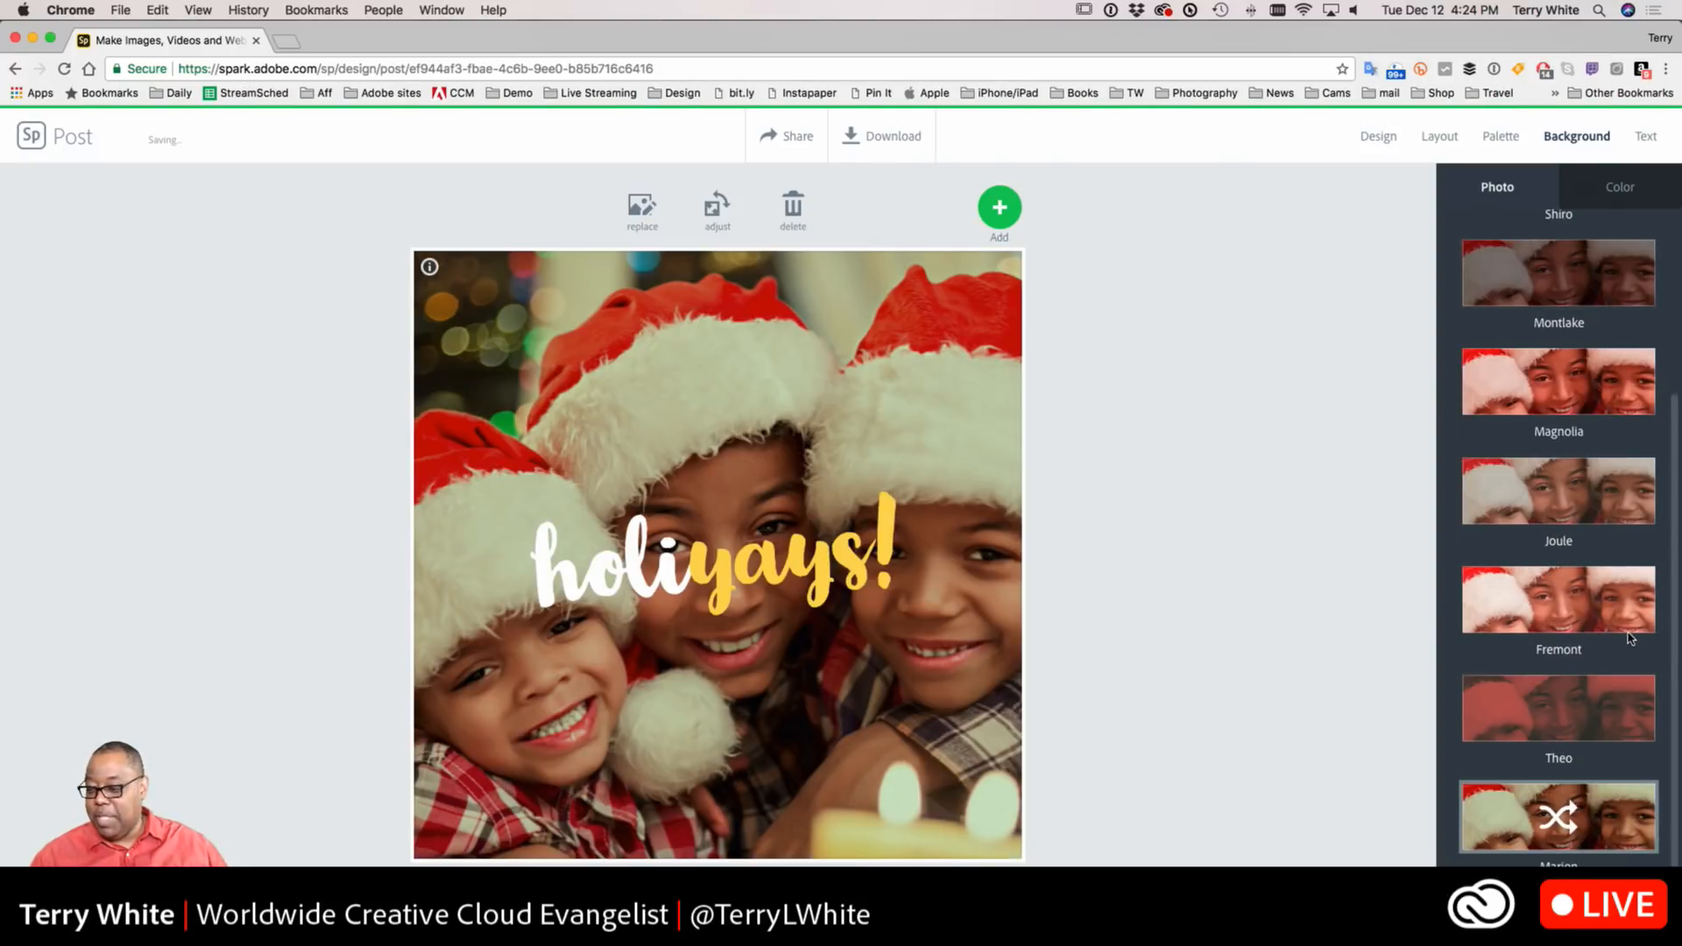
pyautogui.scroll(3, 1557, 399)
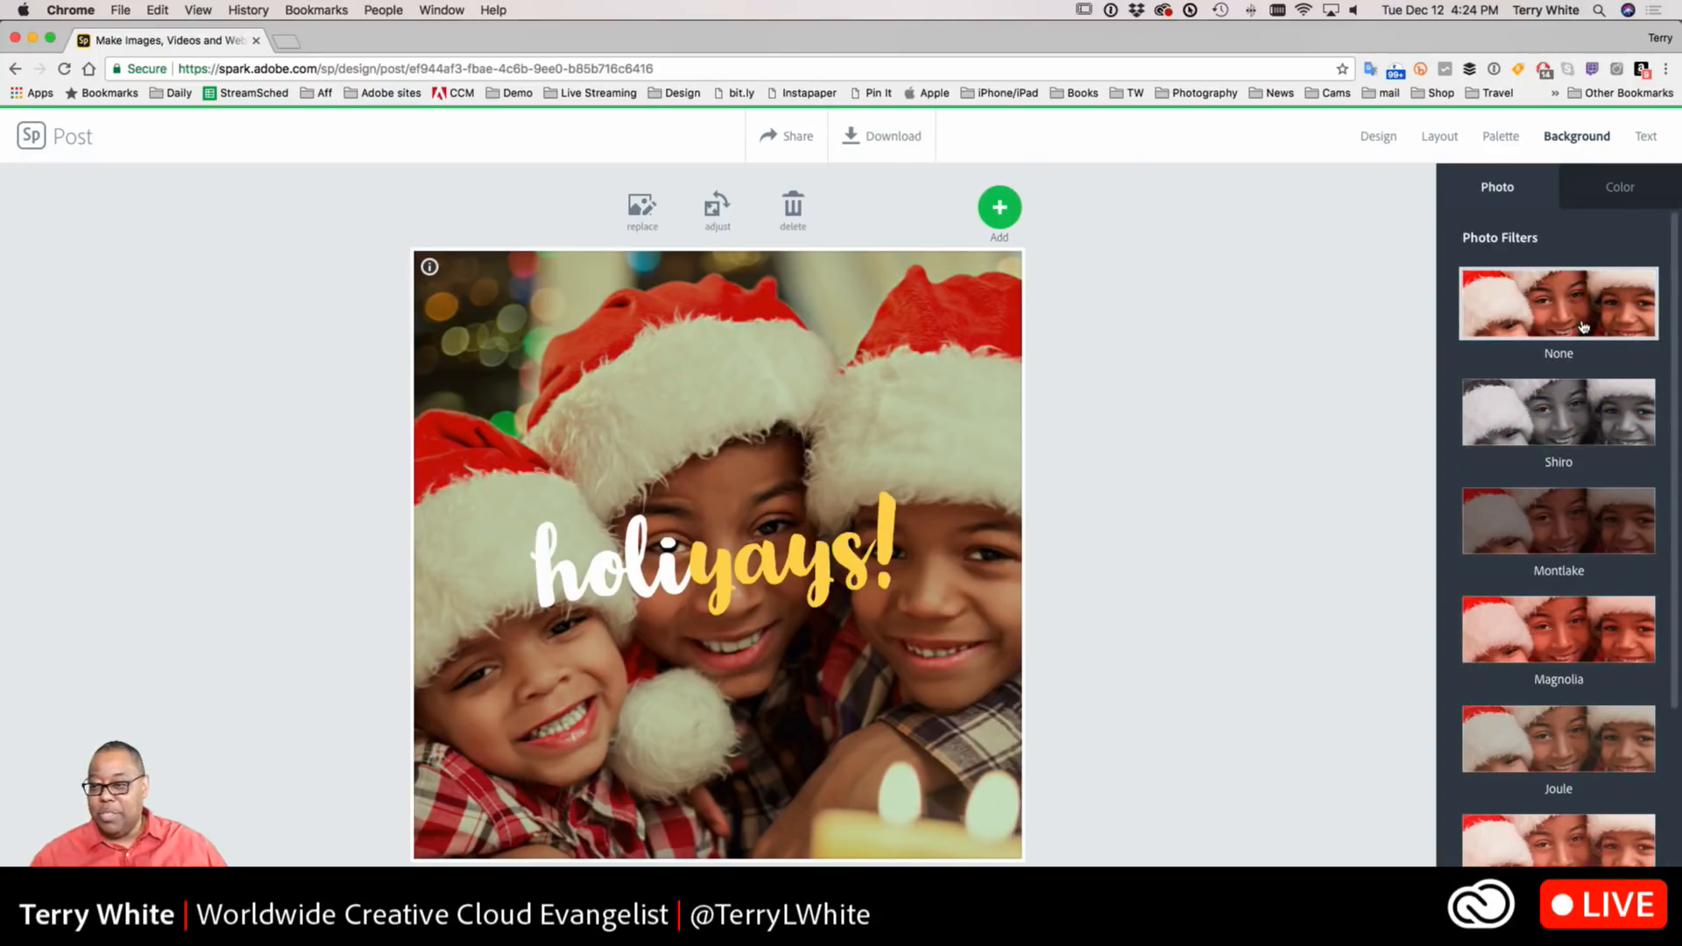
pyautogui.click(1543, 325)
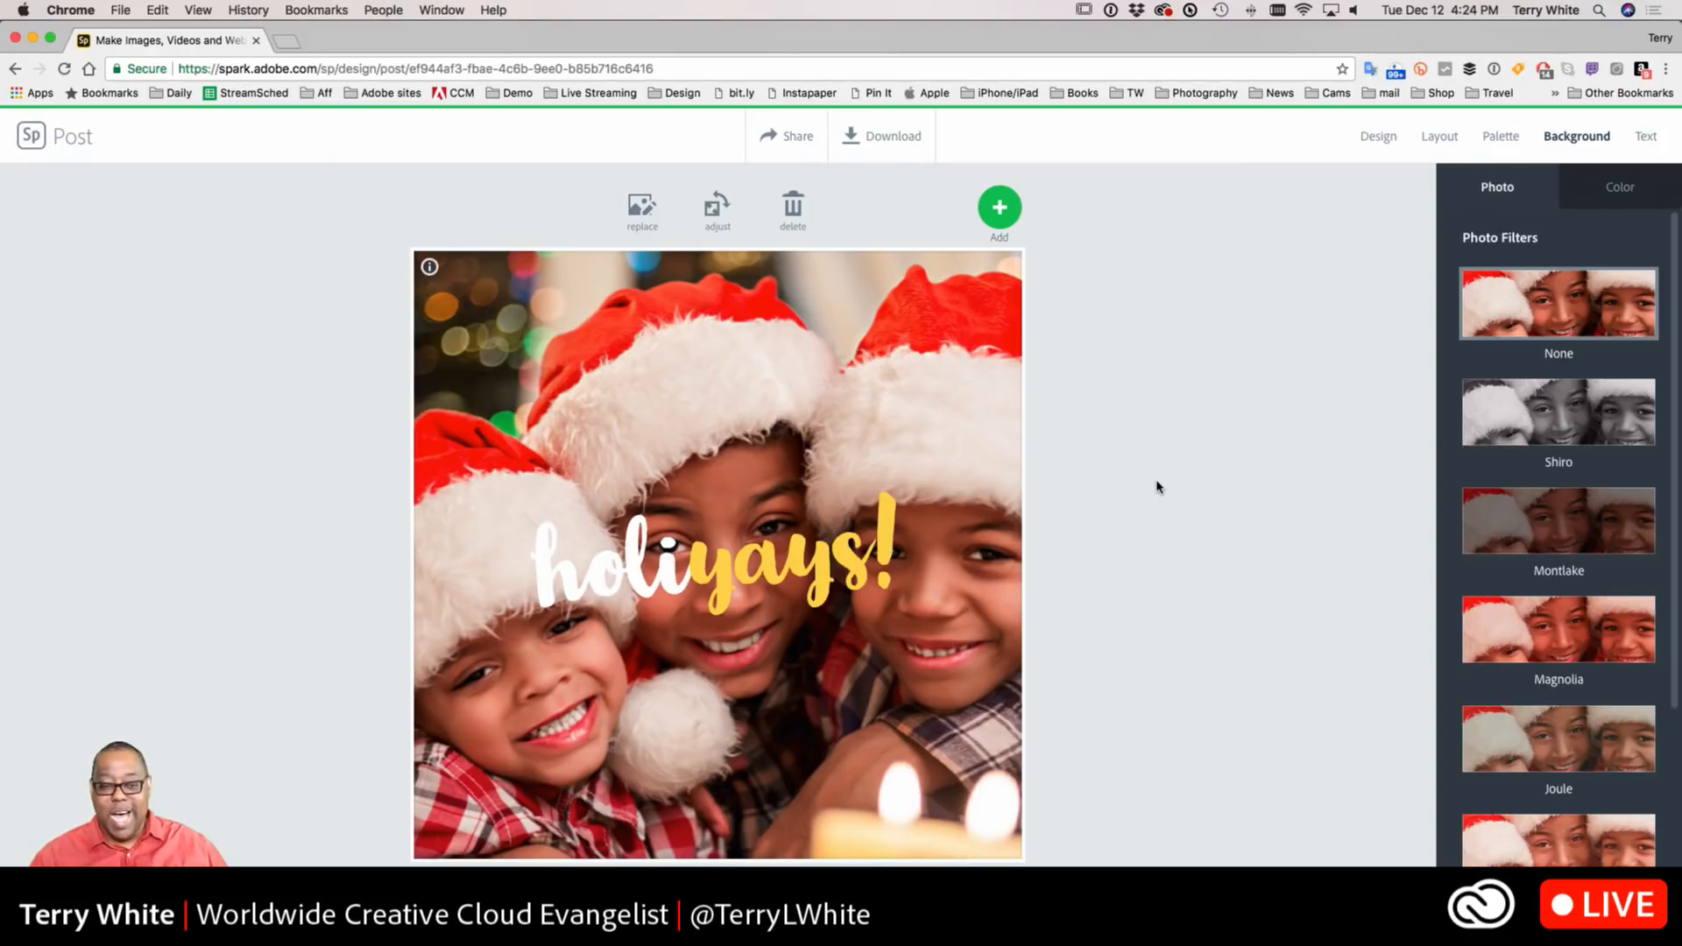
# Move the "holiyays!" text to the lower right of the photo and change its wording to "Happy Holidays!"
pyautogui.click(744, 576)
pyautogui.moveTo(744, 576); pyautogui.dragTo(815, 737)
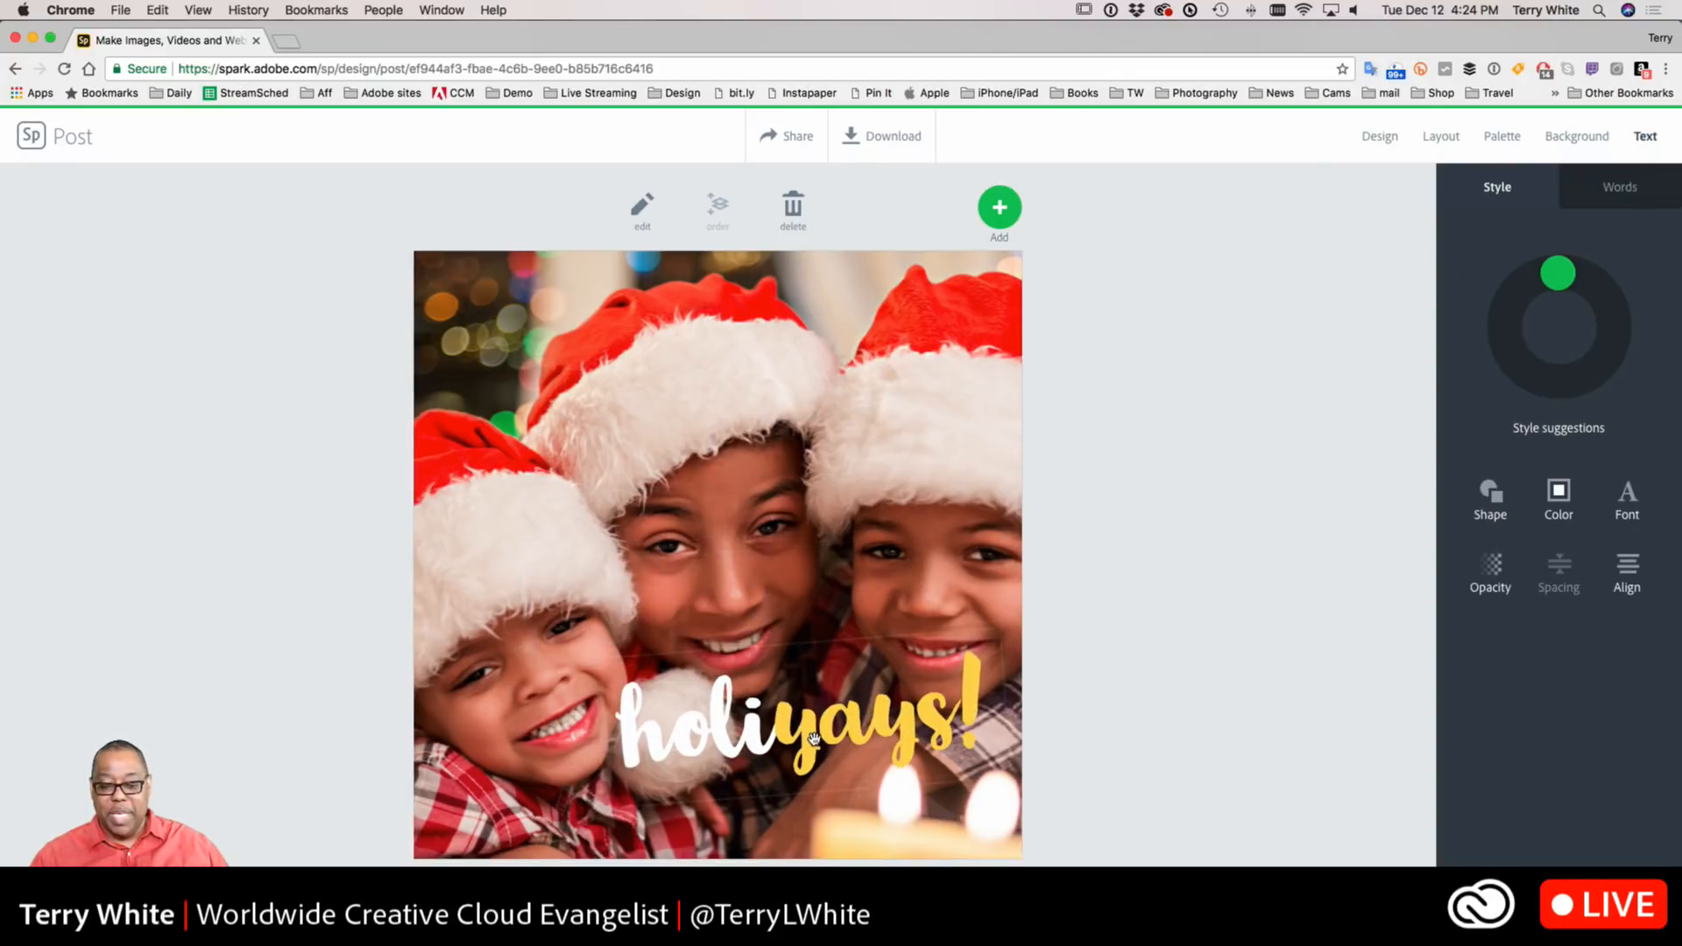
pyautogui.doubleClick(743, 736)
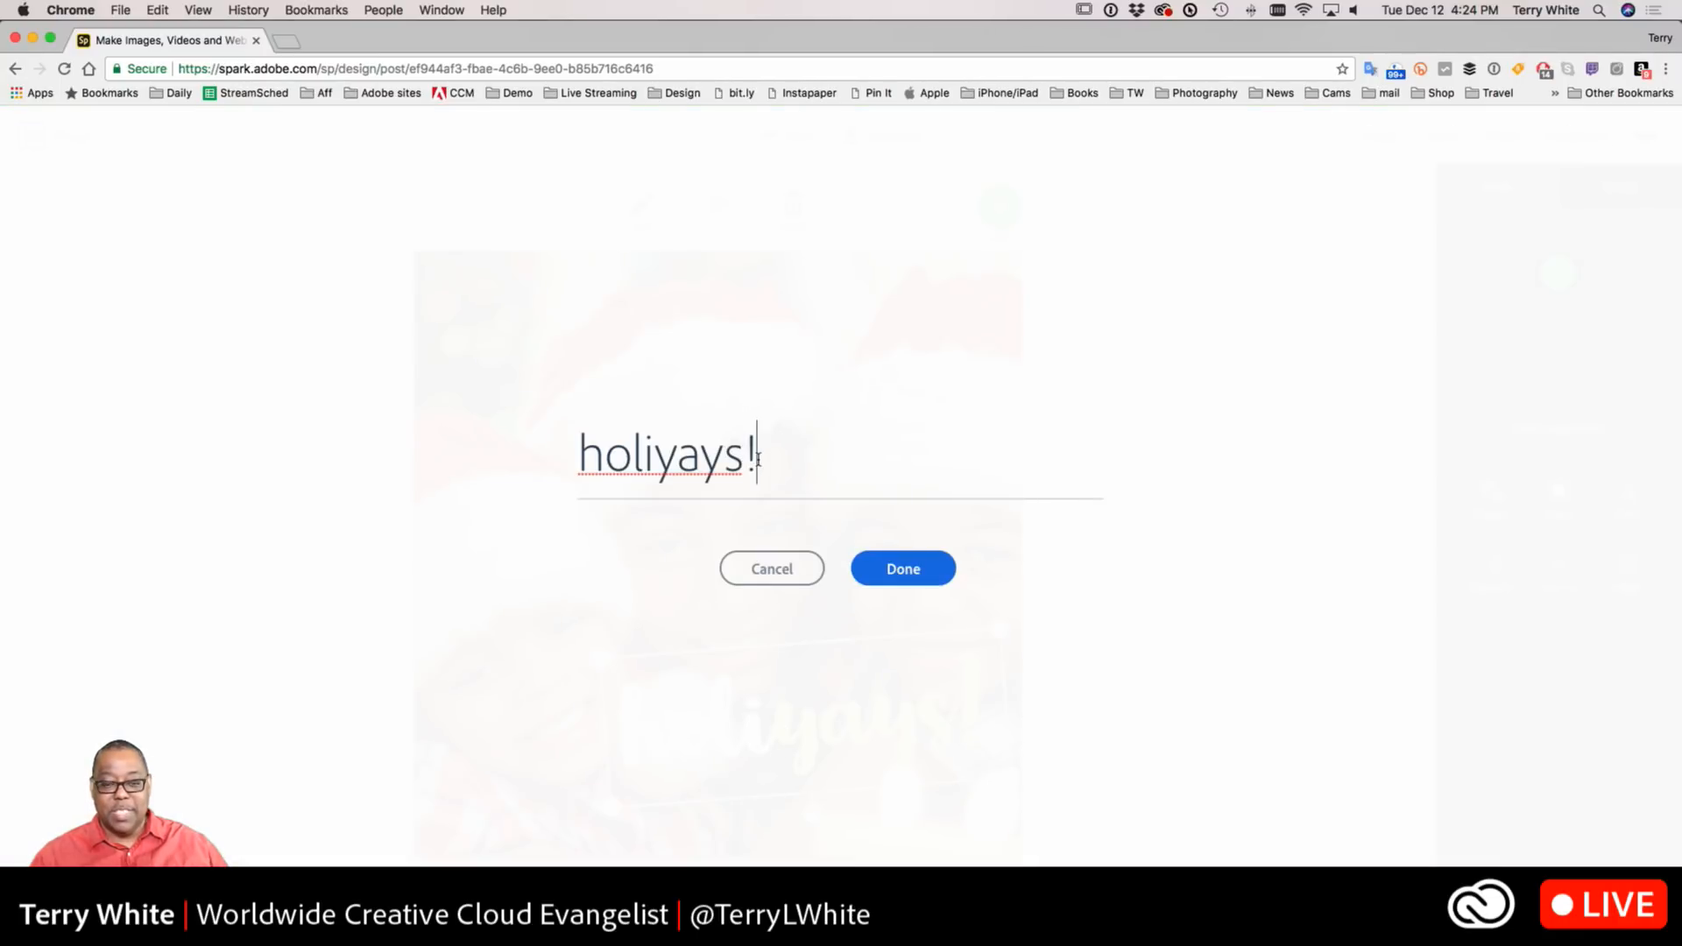
pyautogui.doubleClick(621, 457)
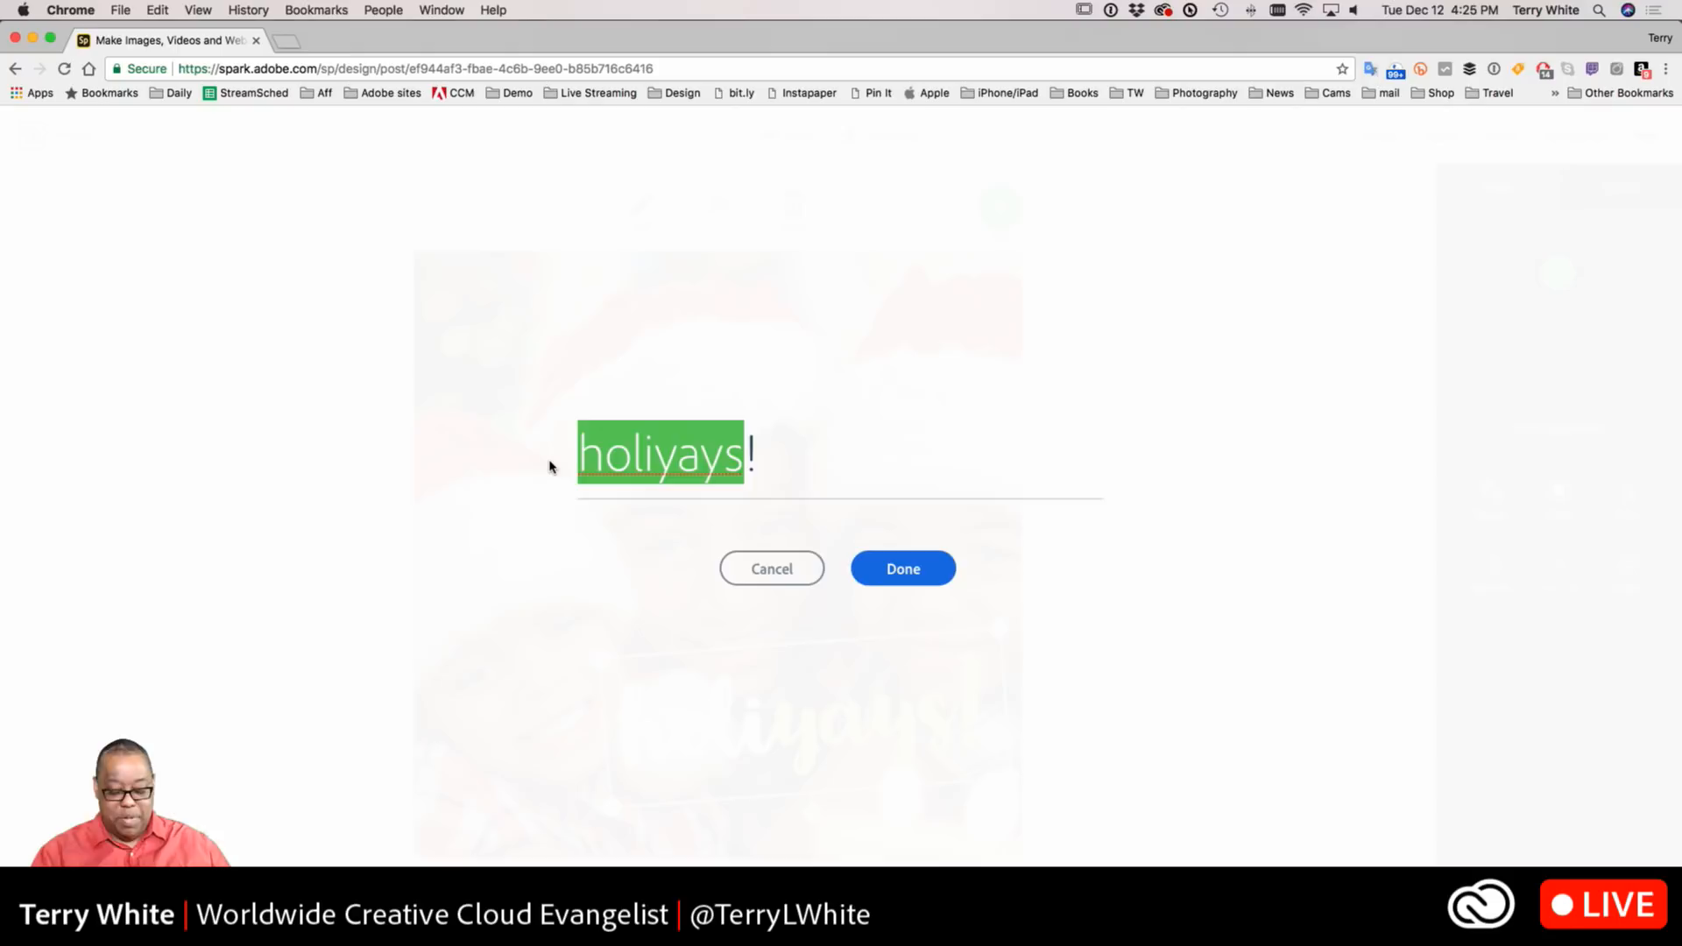
pyautogui.write('Christmas')
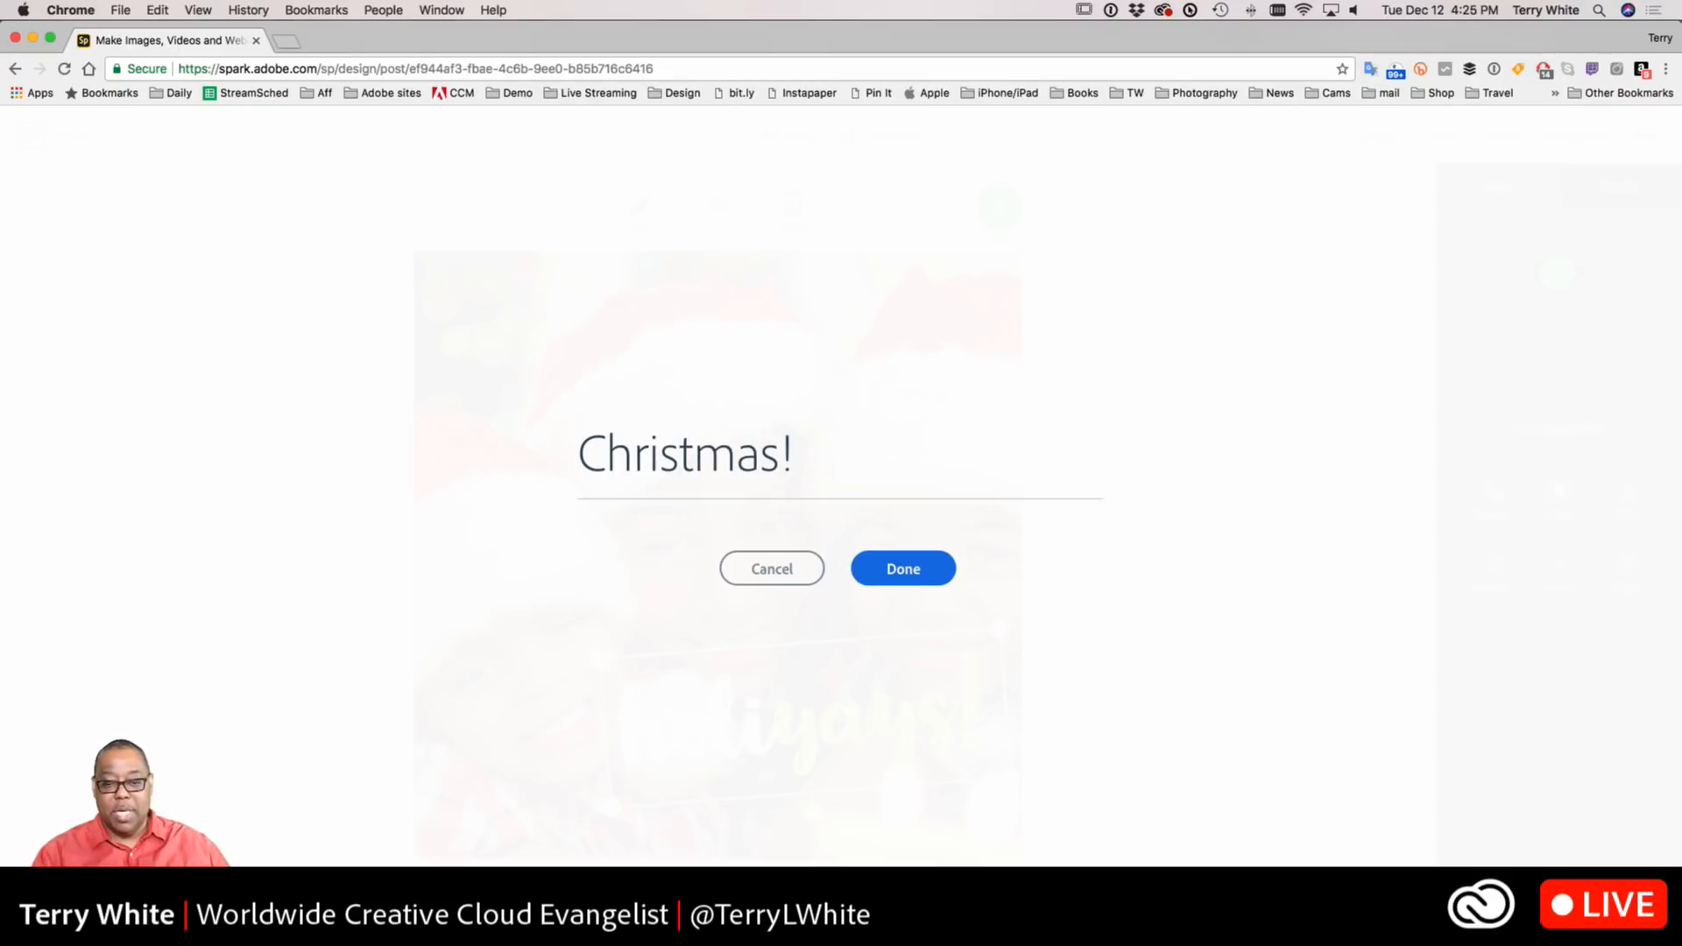
pyautogui.press('BackSpace')
pyautogui.press('BackSpace')
pyautogui.press('BackSpace')
pyautogui.press('BackSpace')
pyautogui.press('BackSpace')
pyautogui.press('BackSpace')
pyautogui.press('BackSpace')
pyautogui.press('BackSpace')
pyautogui.press('BackSpace')
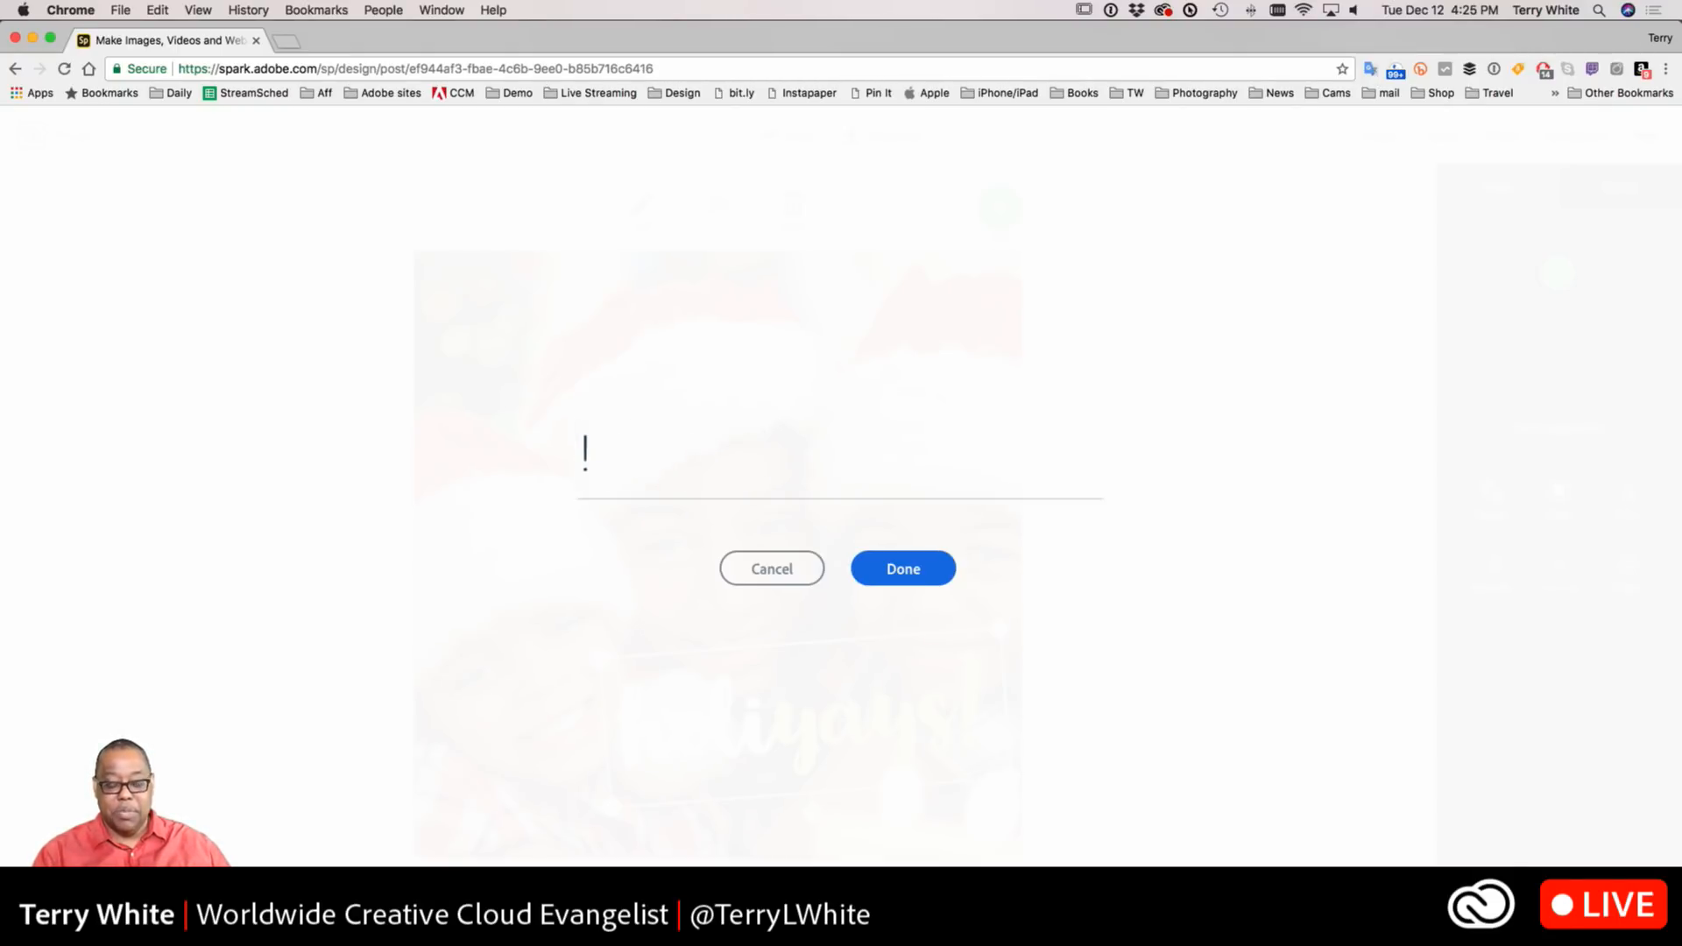
pyautogui.write('Happy Hol')
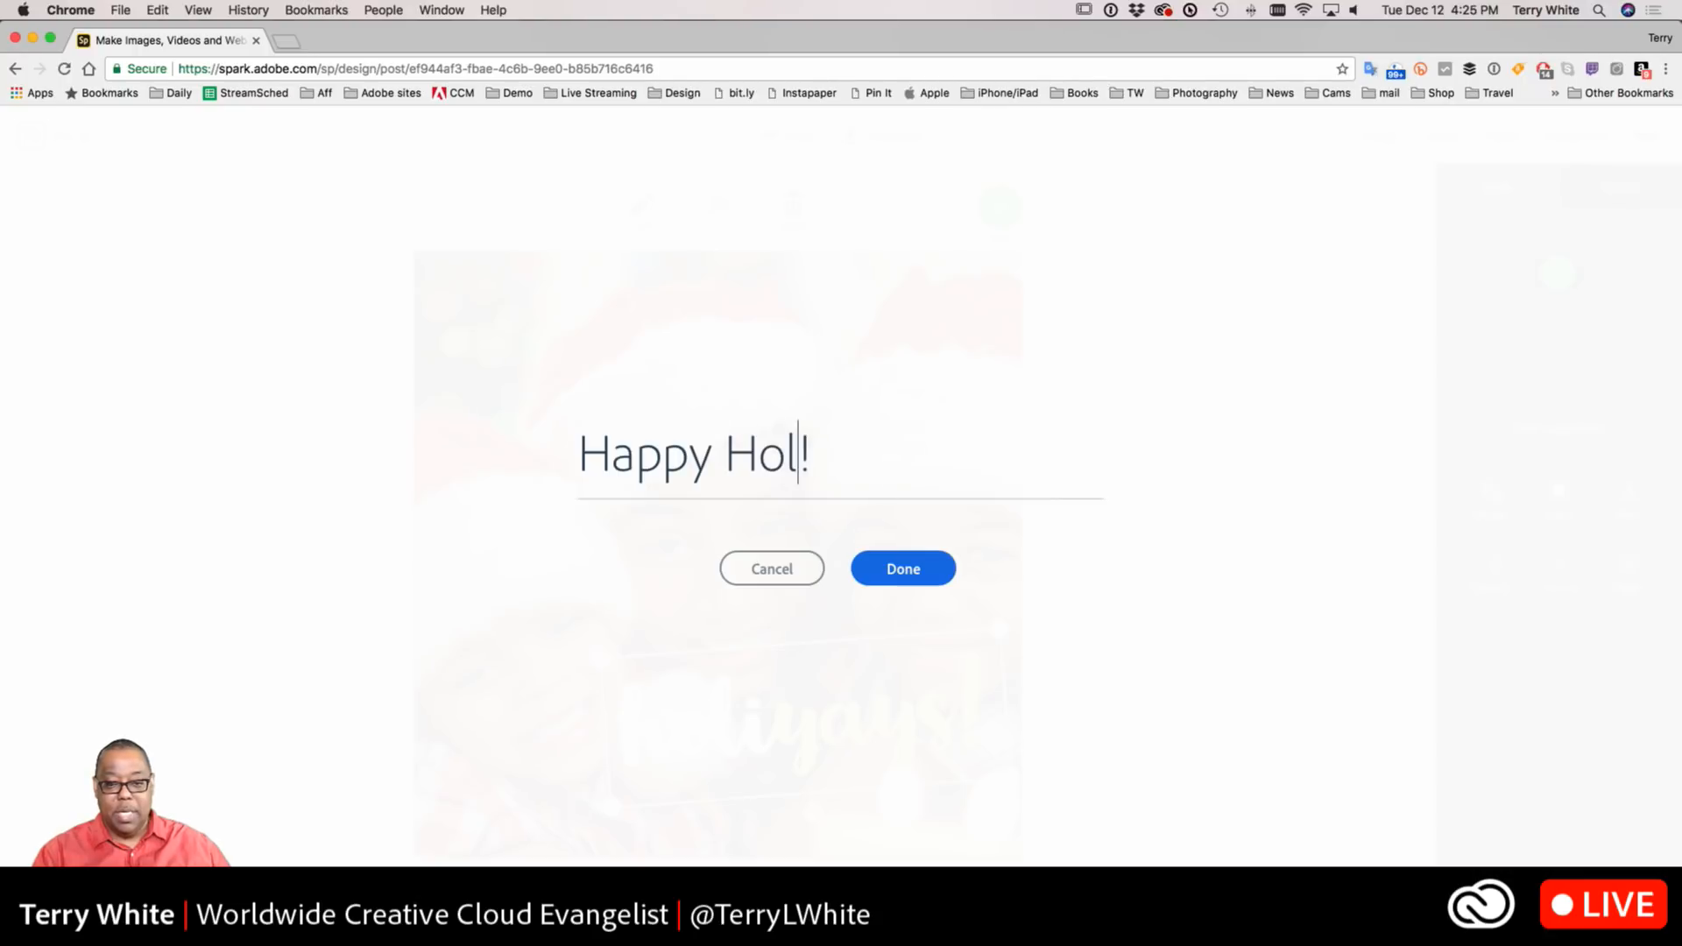
pyautogui.write('idays')
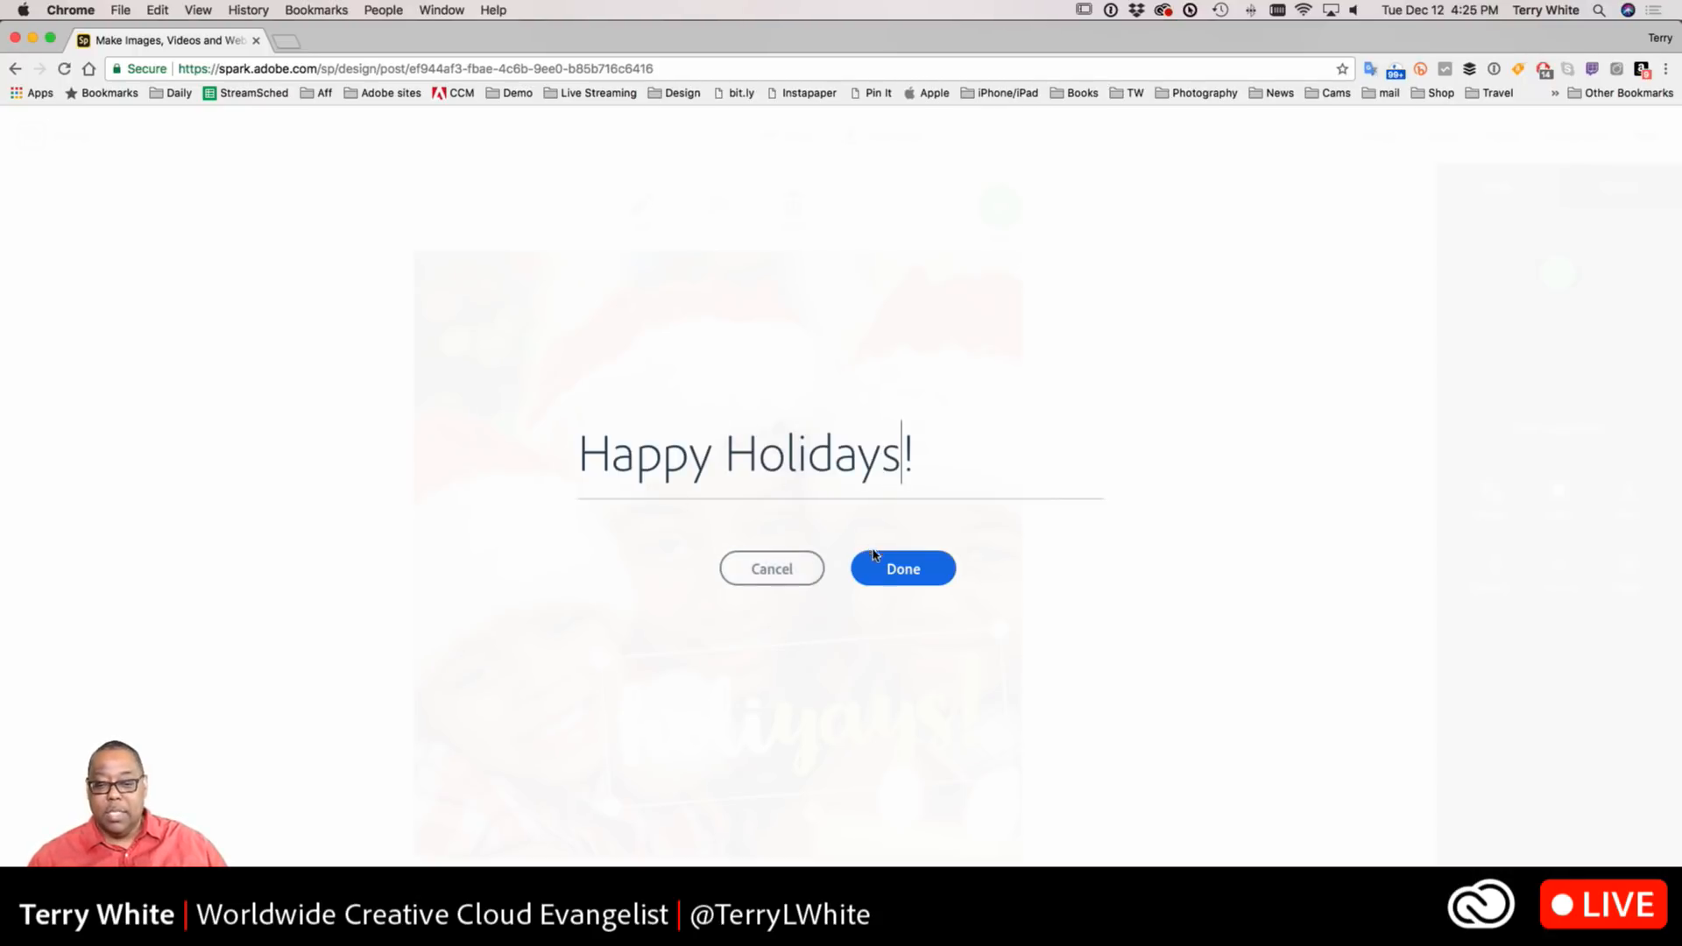
pyautogui.click(876, 561)
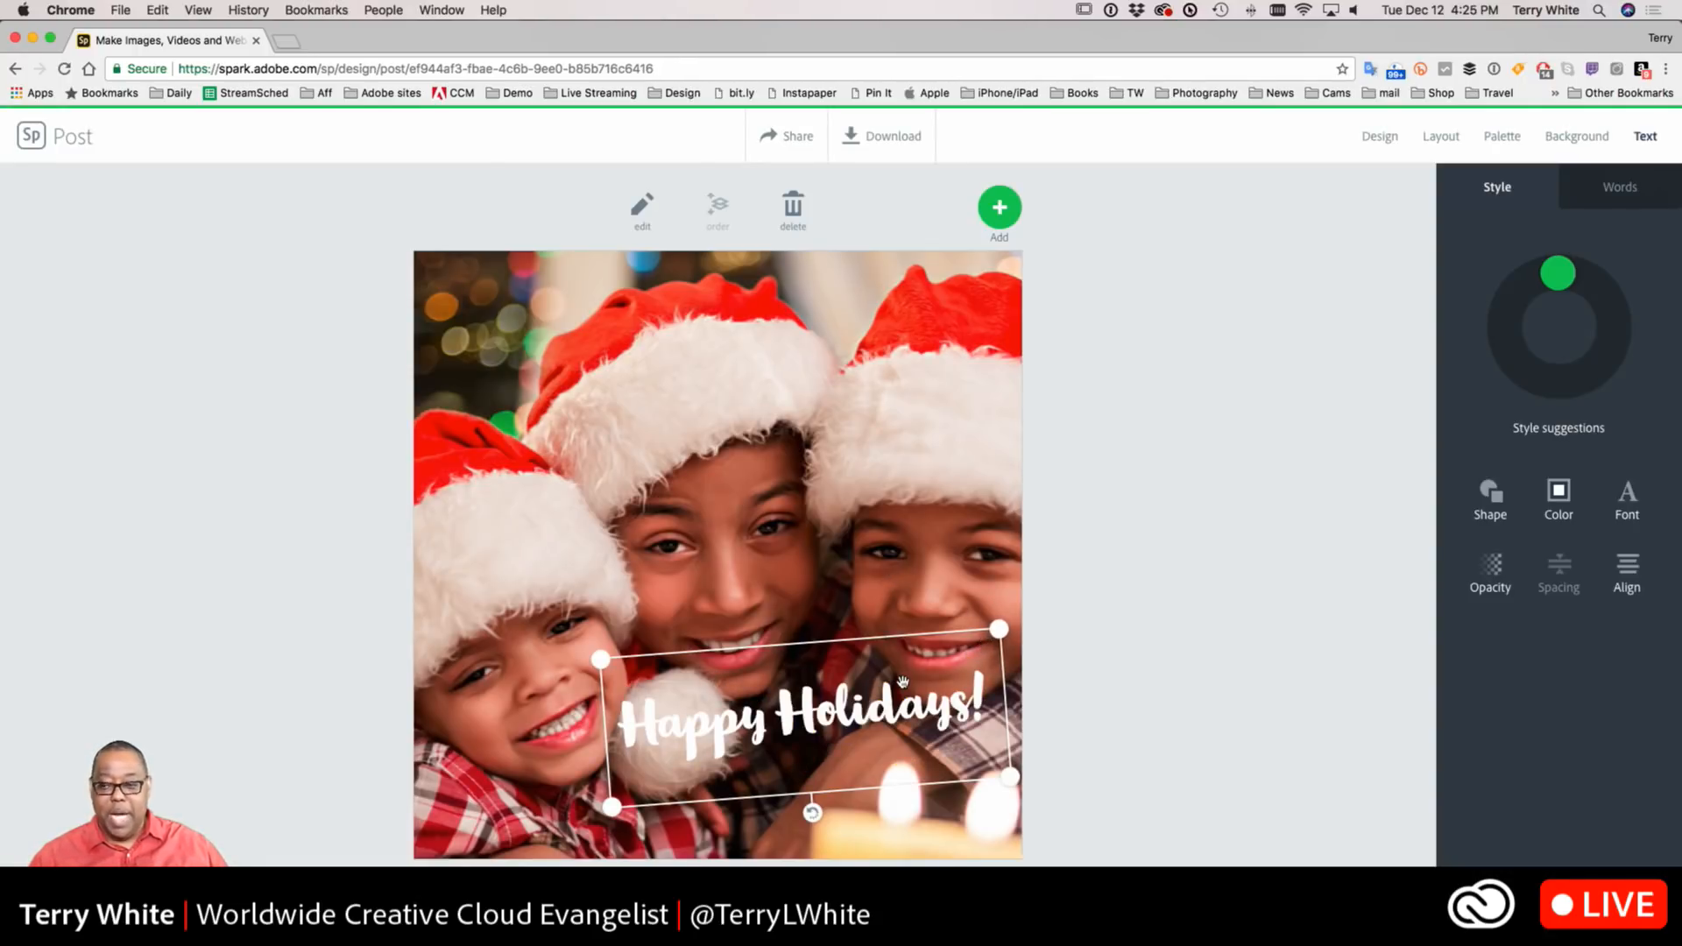
# Highlight only the word "Holidays!" instead of "Happy" and color it bright lime green
pyautogui.click(1610, 189)
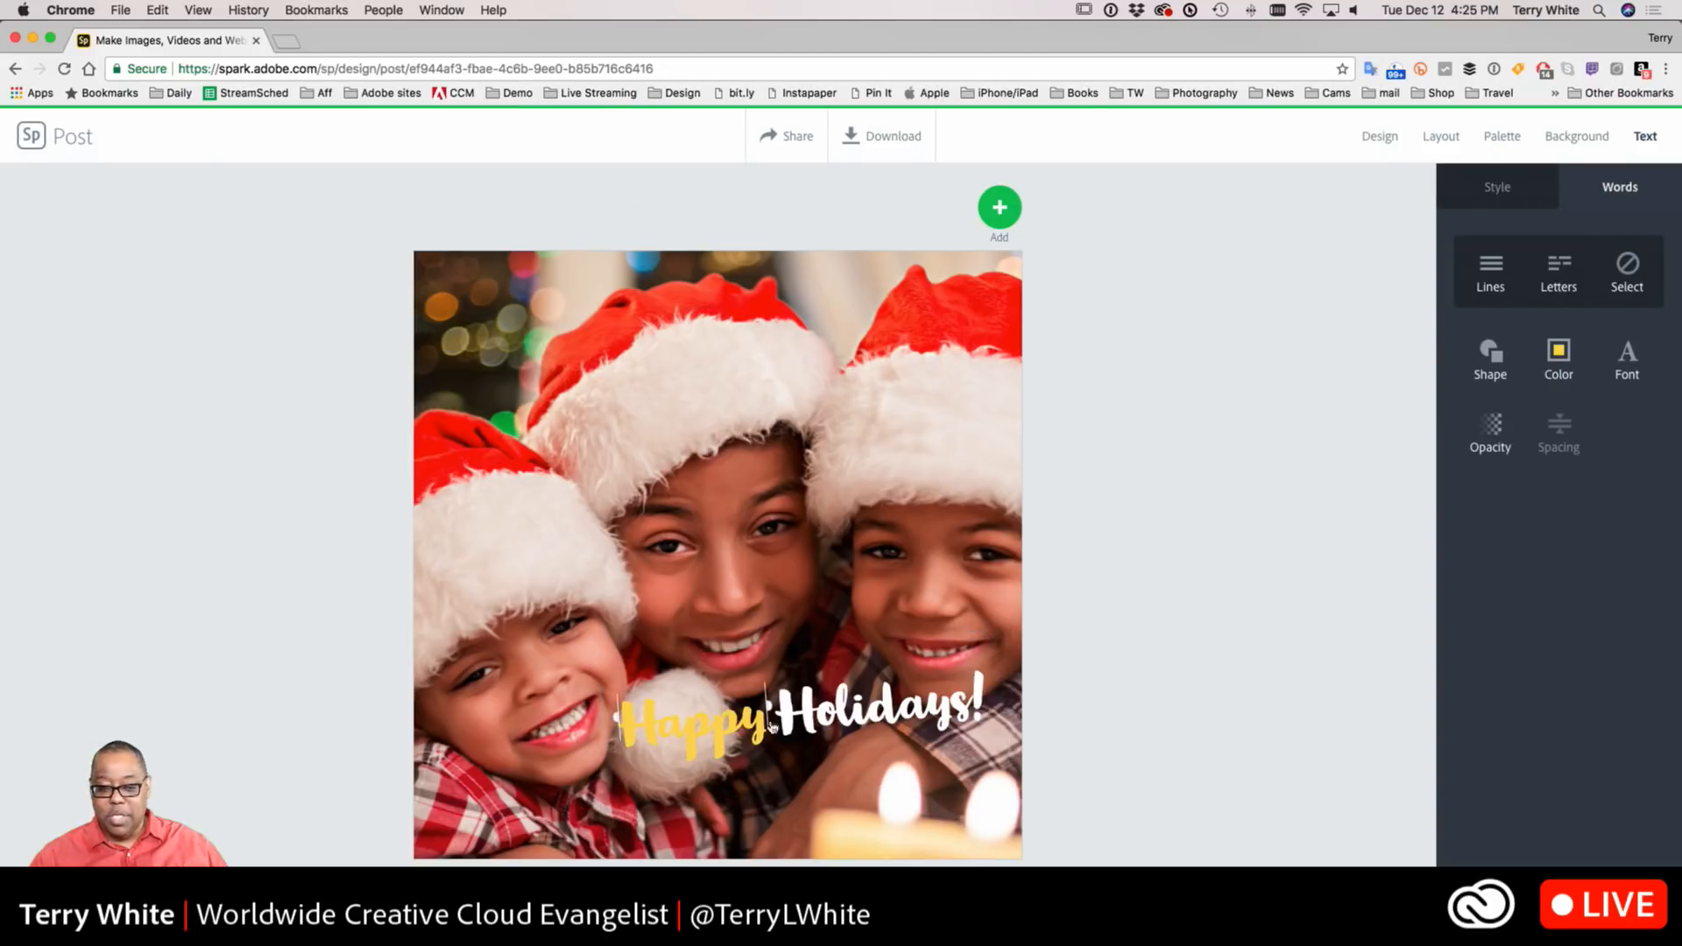
pyautogui.click(881, 721)
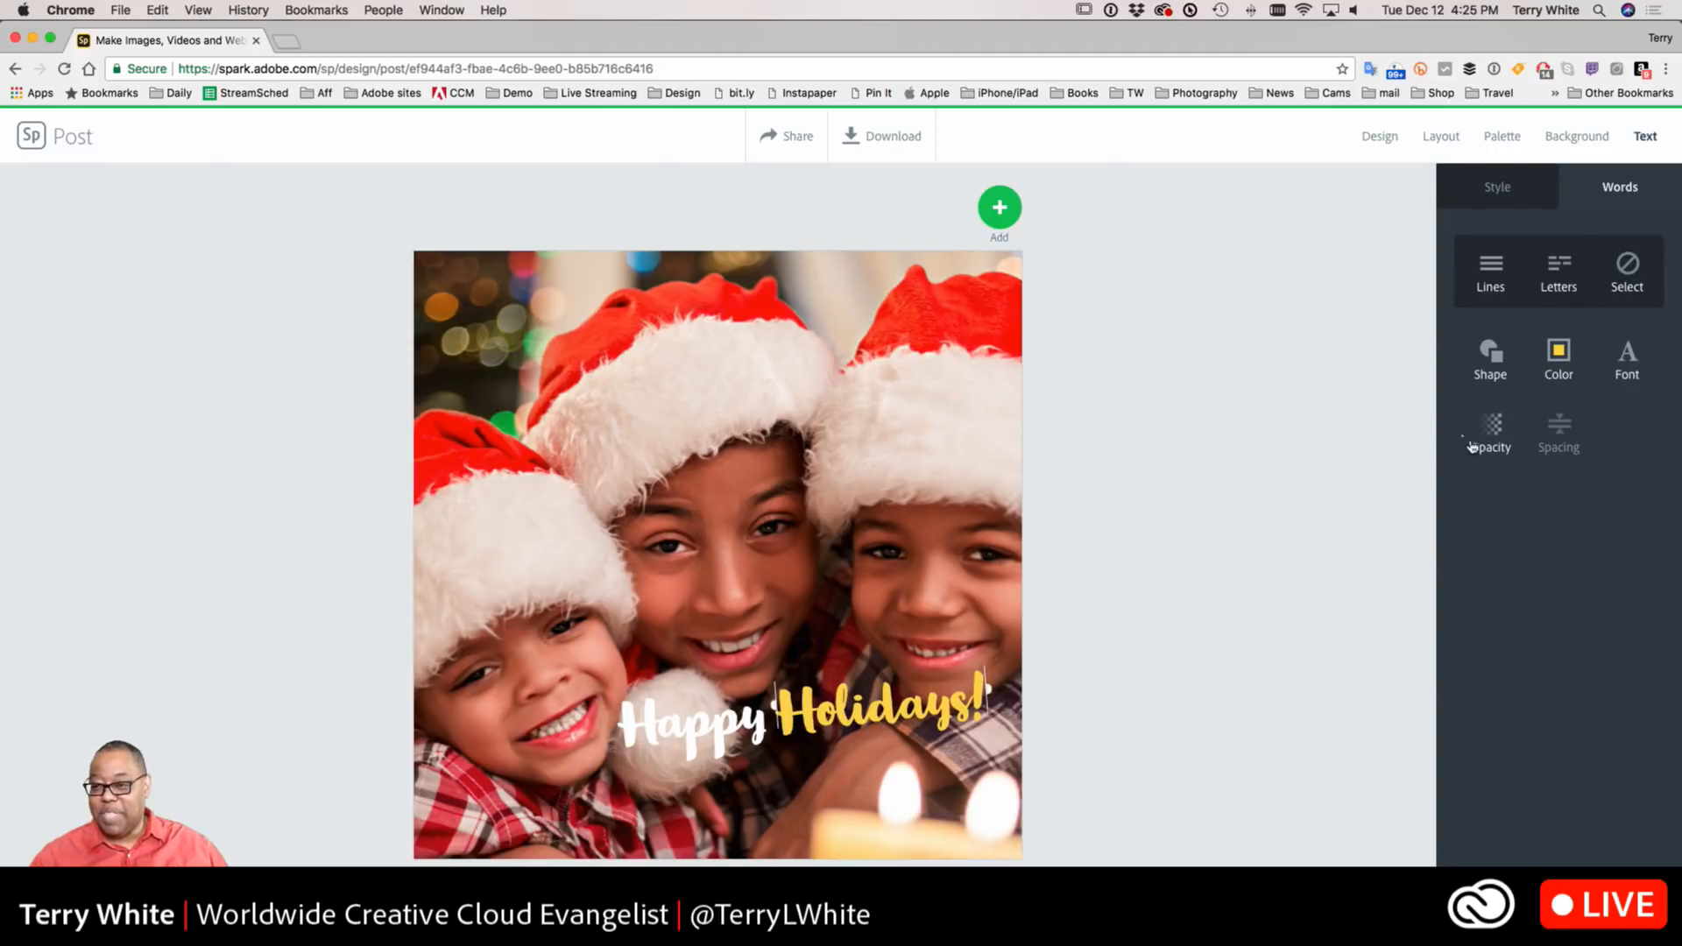
pyautogui.click(1564, 354)
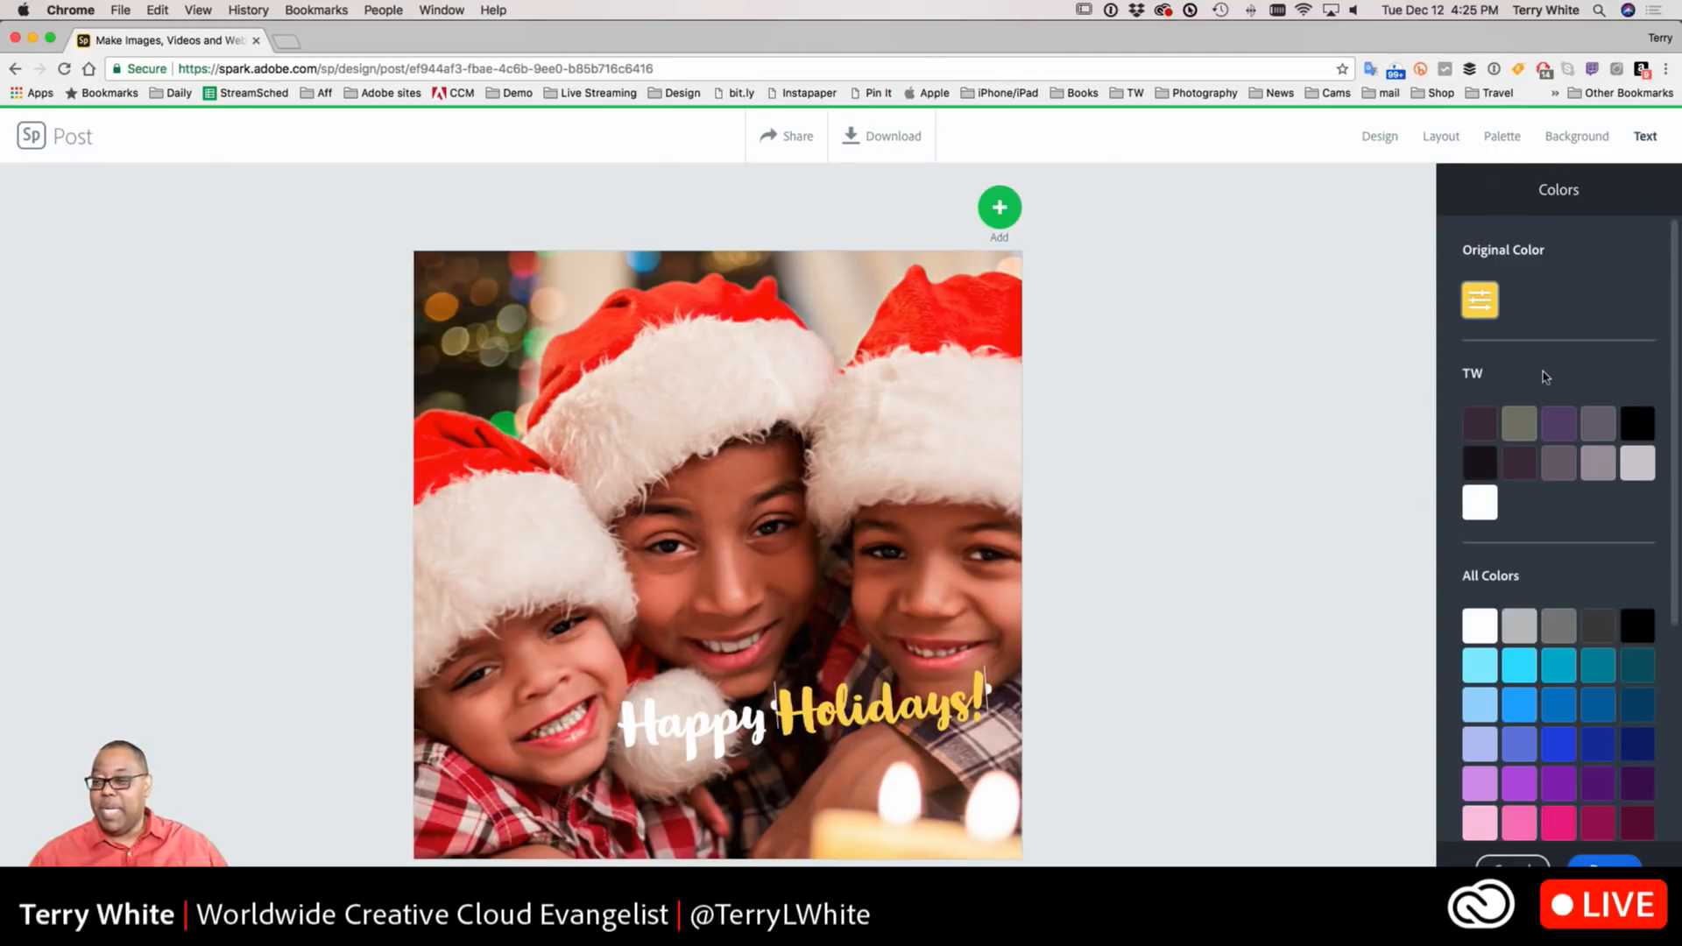
pyautogui.scroll(-5, 1524, 683)
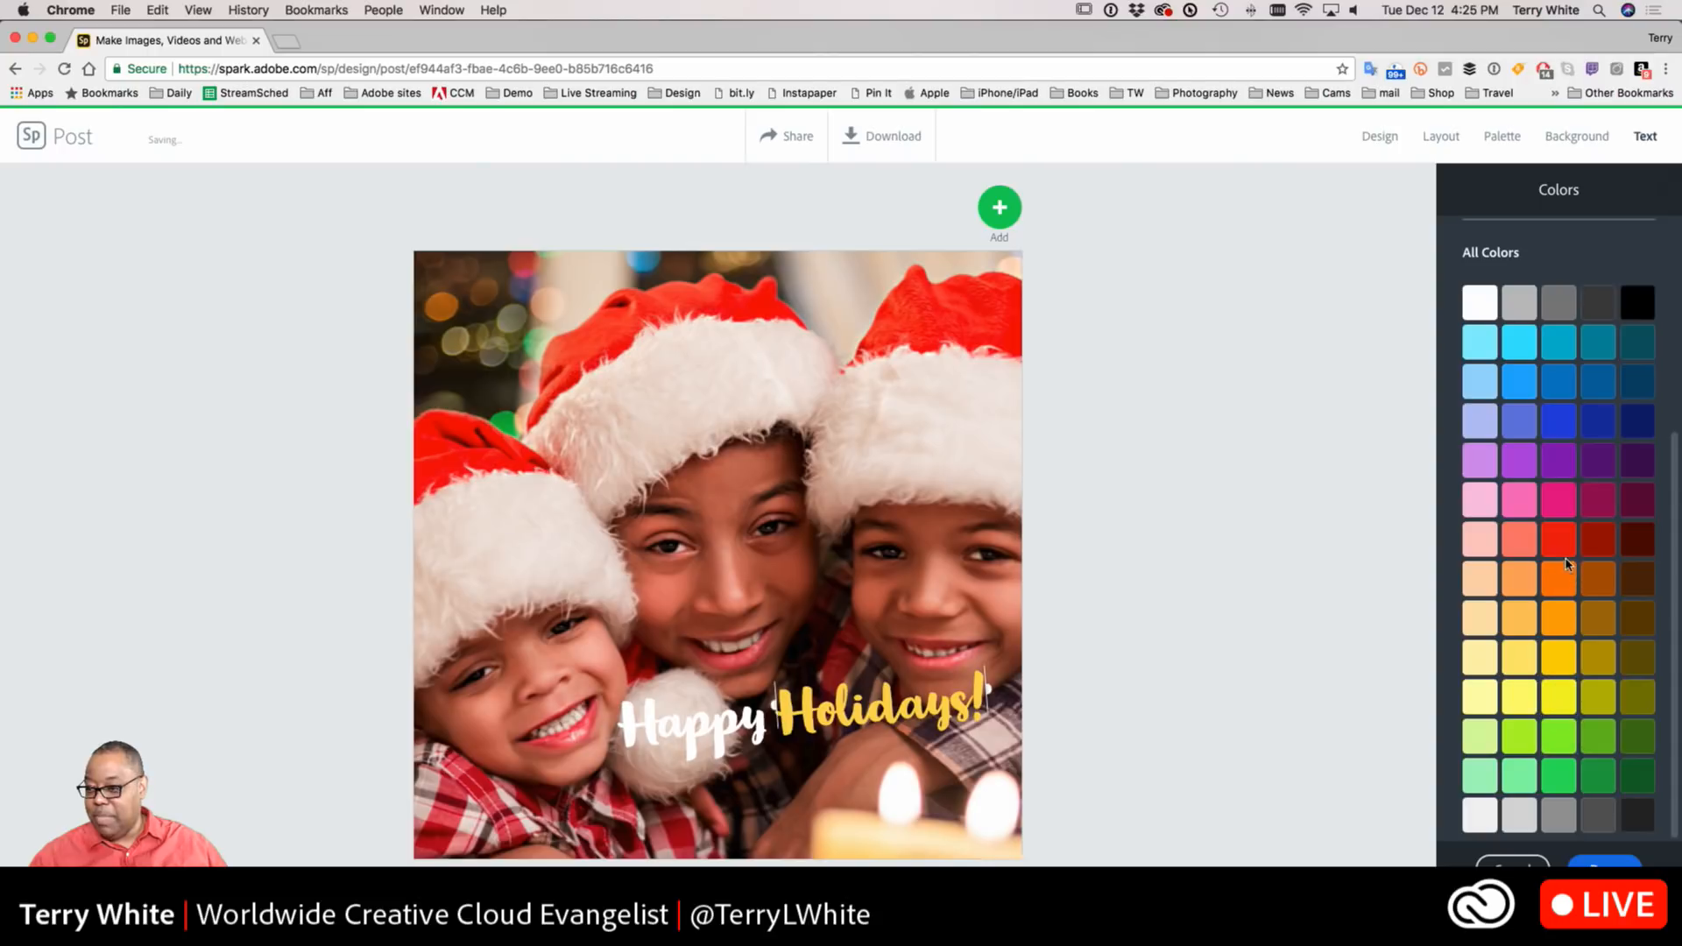
pyautogui.click(1561, 541)
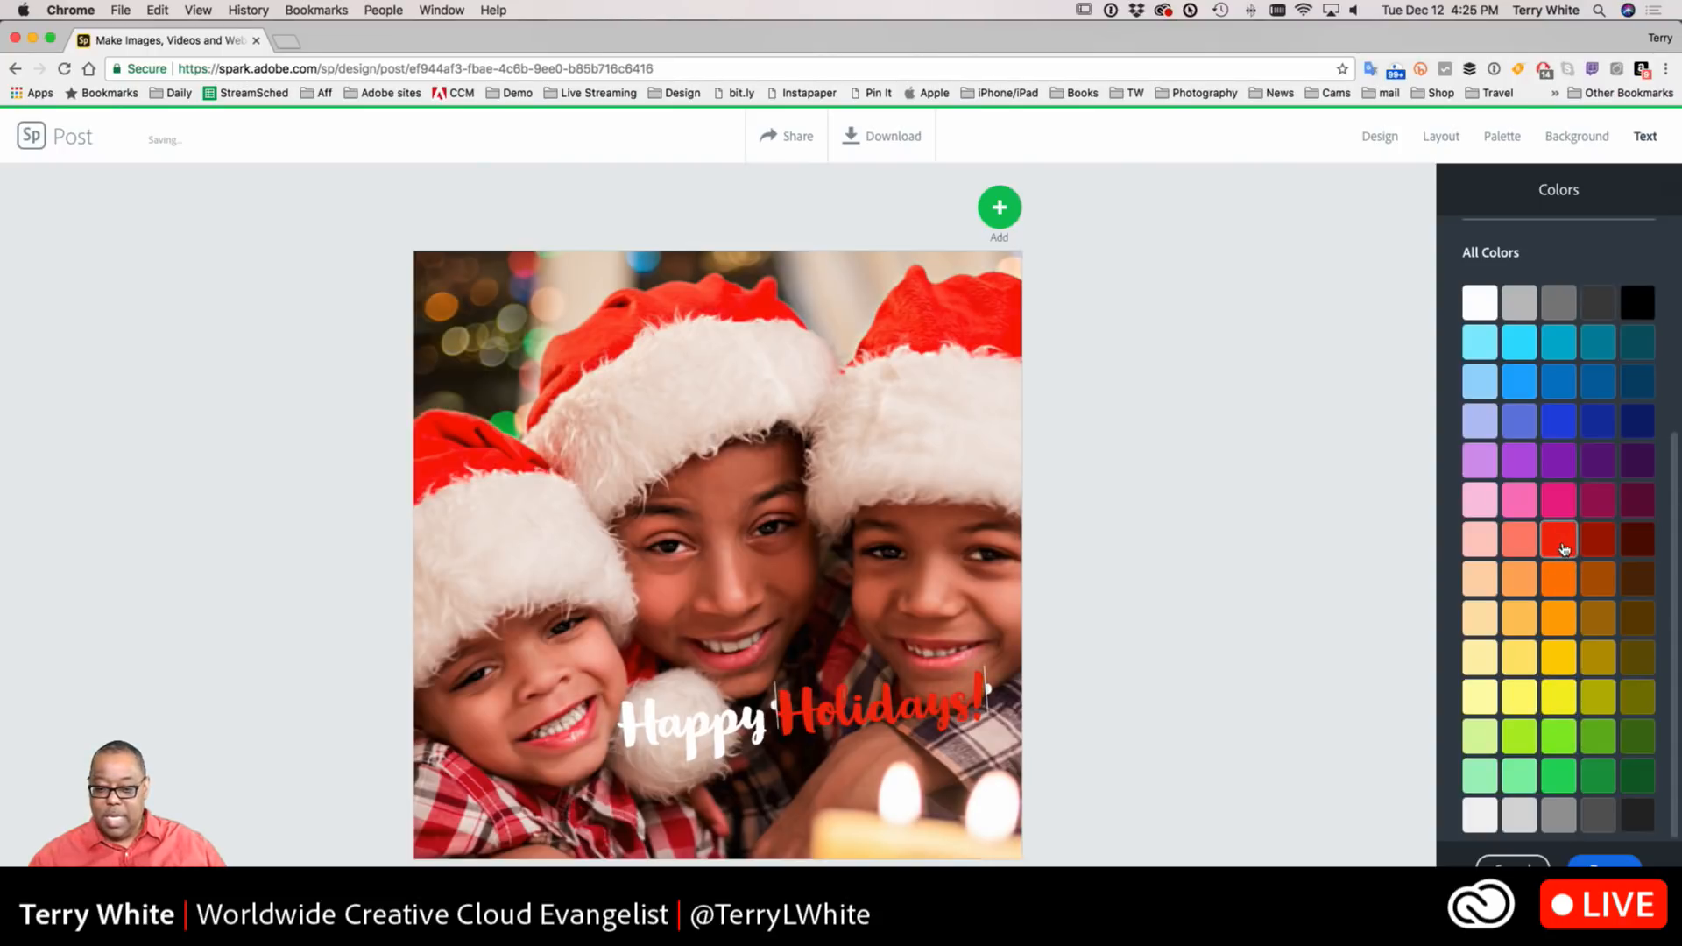
pyautogui.click(1518, 747)
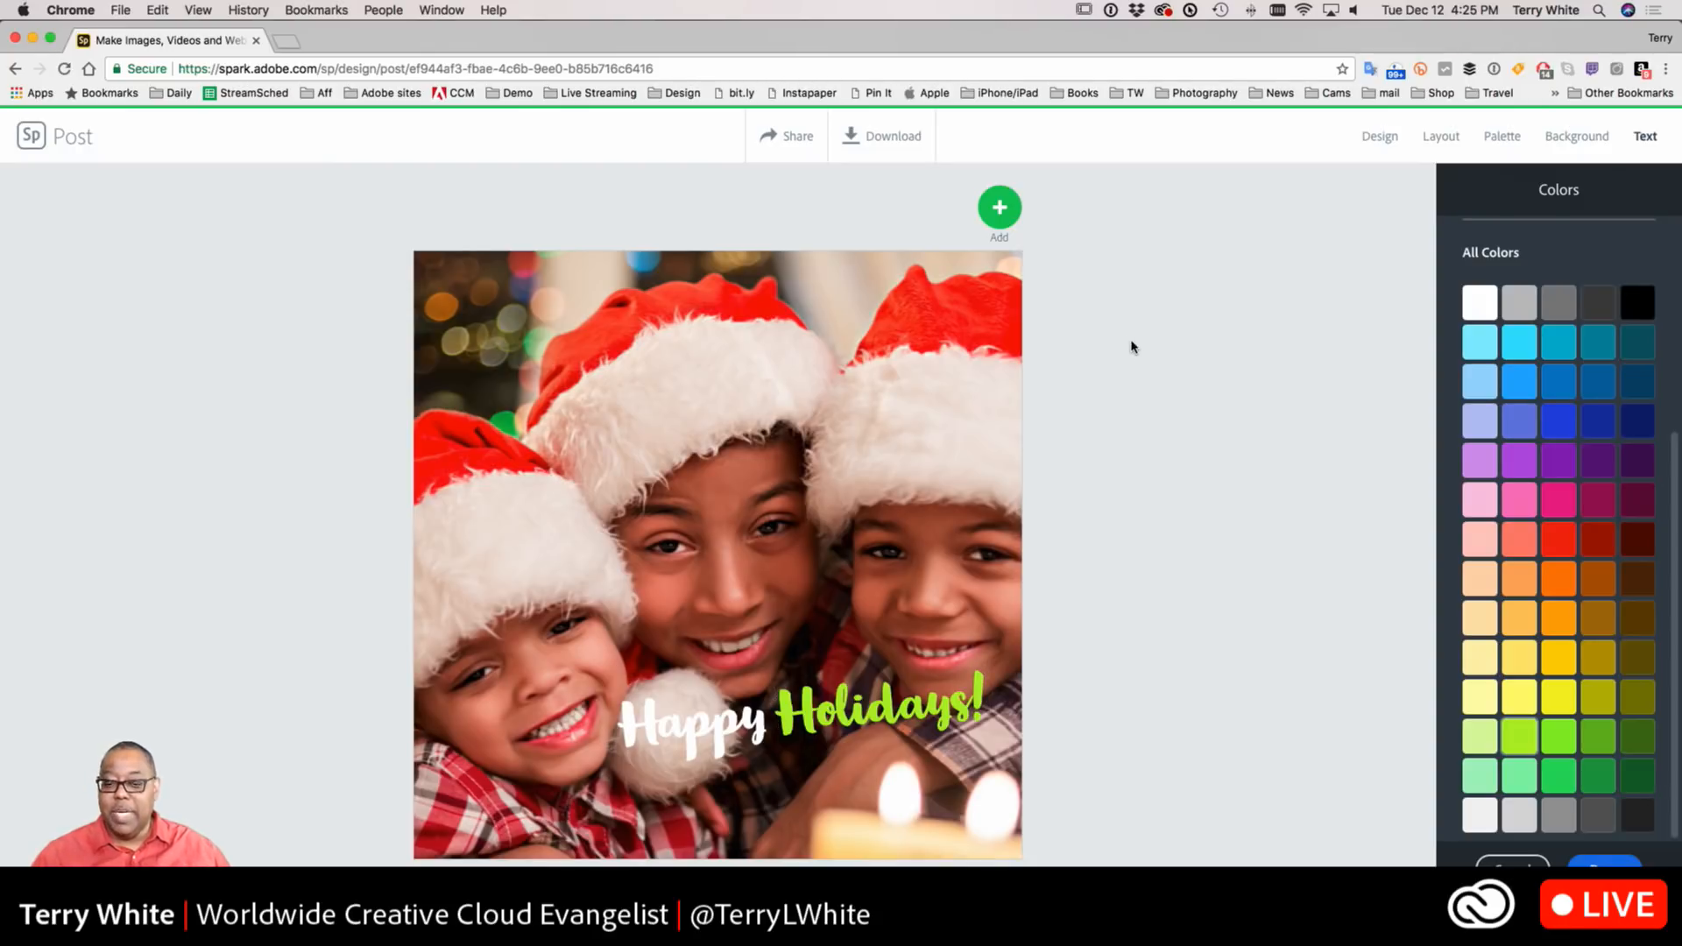
# Nudge the "Happy Holidays!" text slightly down and tilt it more steeply upward, then deselect it
pyautogui.click(911, 715)
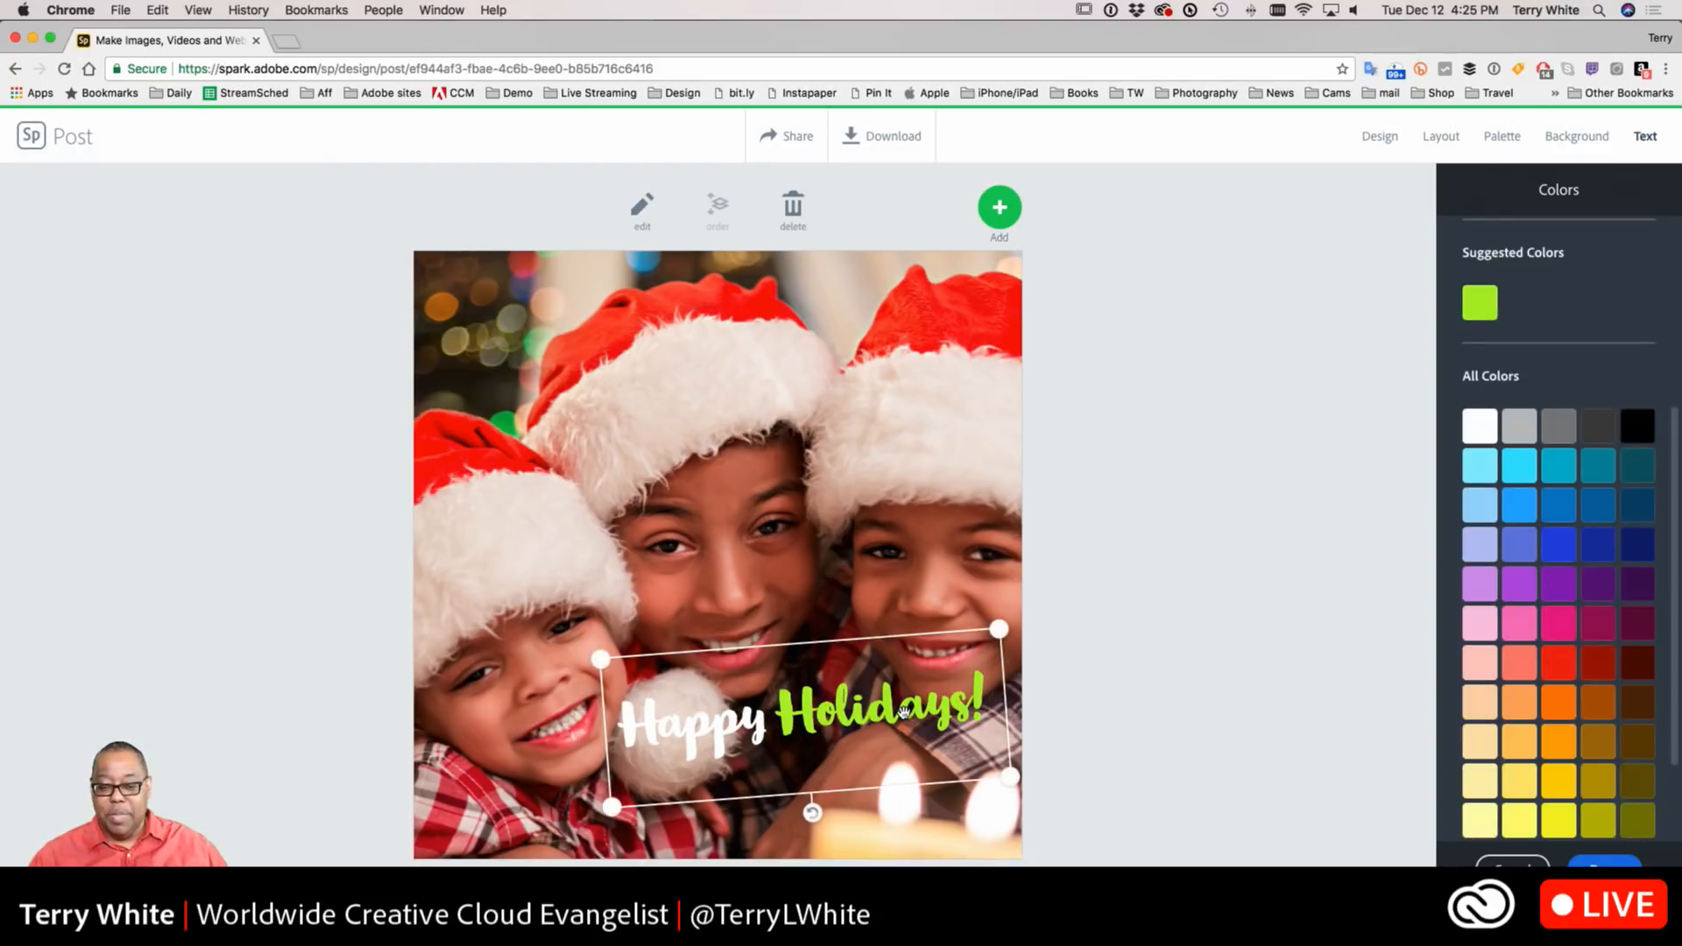
pyautogui.moveTo(906, 717); pyautogui.dragTo(911, 738)
pyautogui.moveTo(821, 833); pyautogui.dragTo(831, 838)
pyautogui.click(1114, 603)
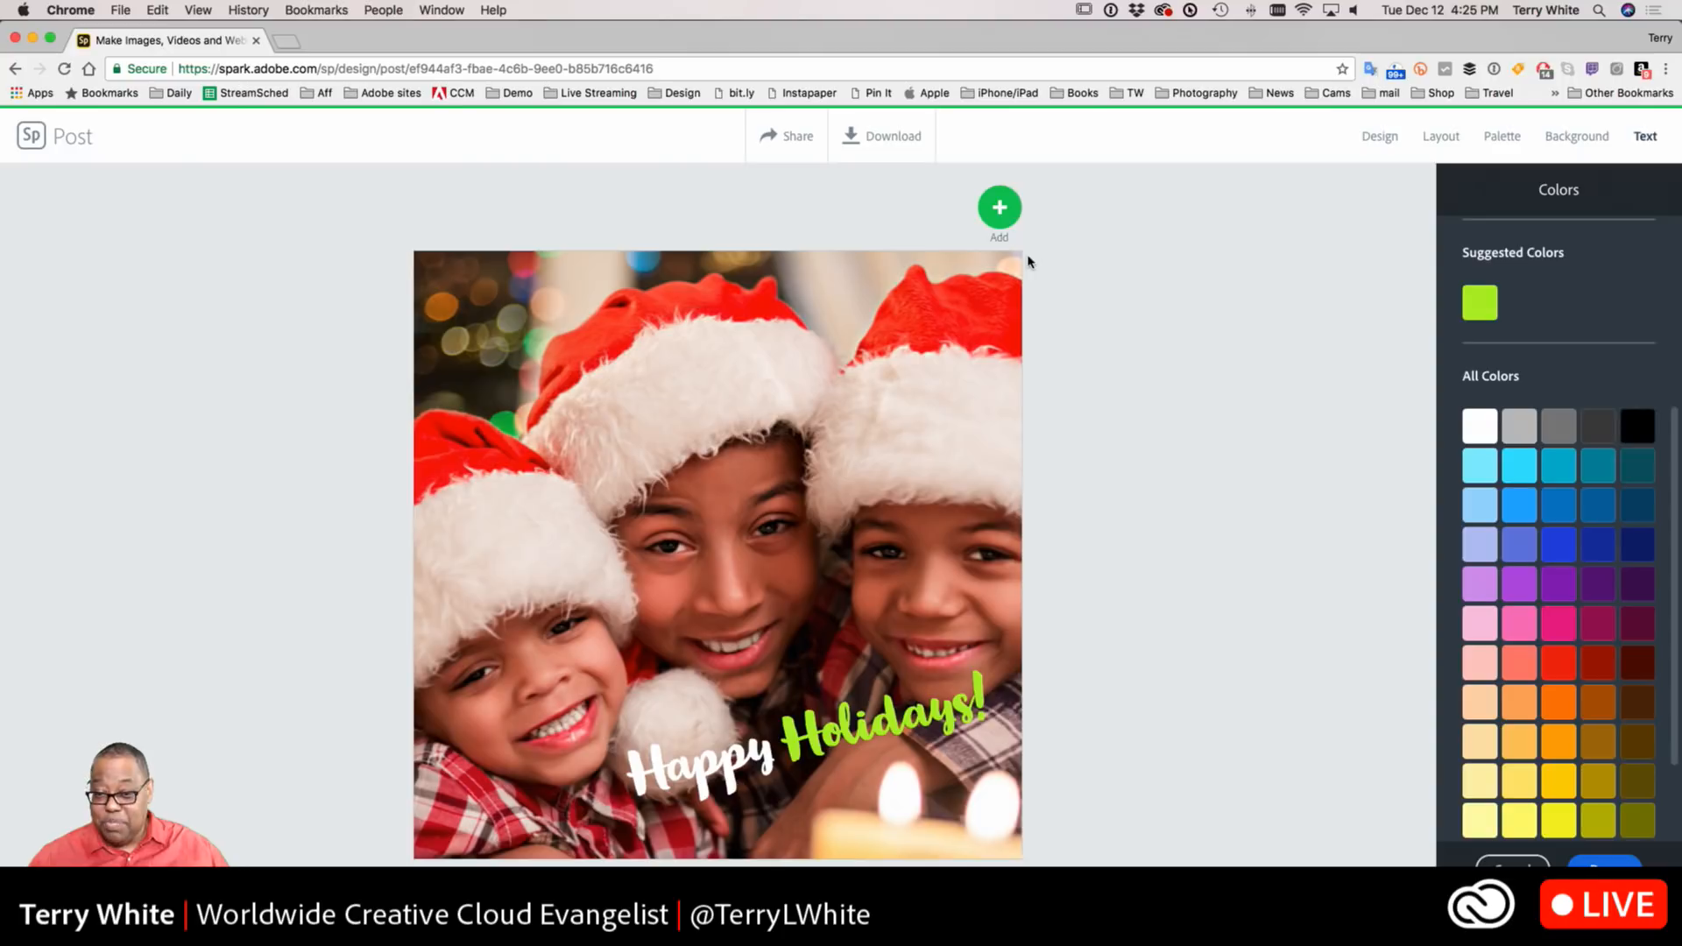
# Add the white script TW monogram logo to the post and place it in the photo's lower-left corner
pyautogui.click(995, 223)
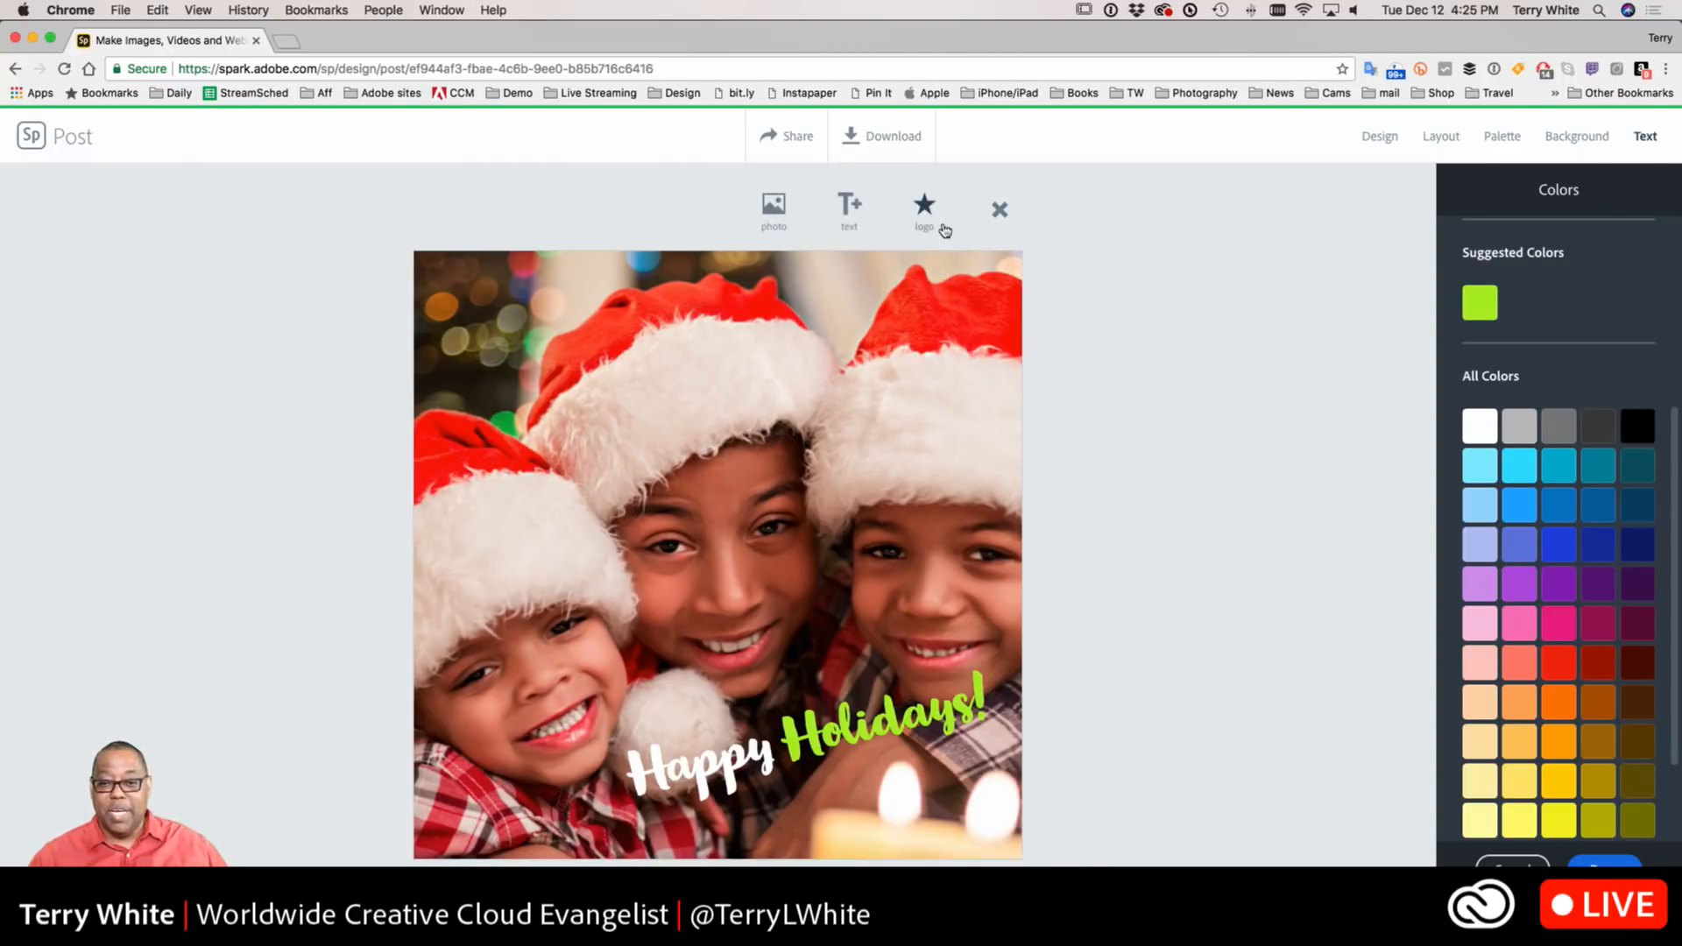
pyautogui.click(926, 217)
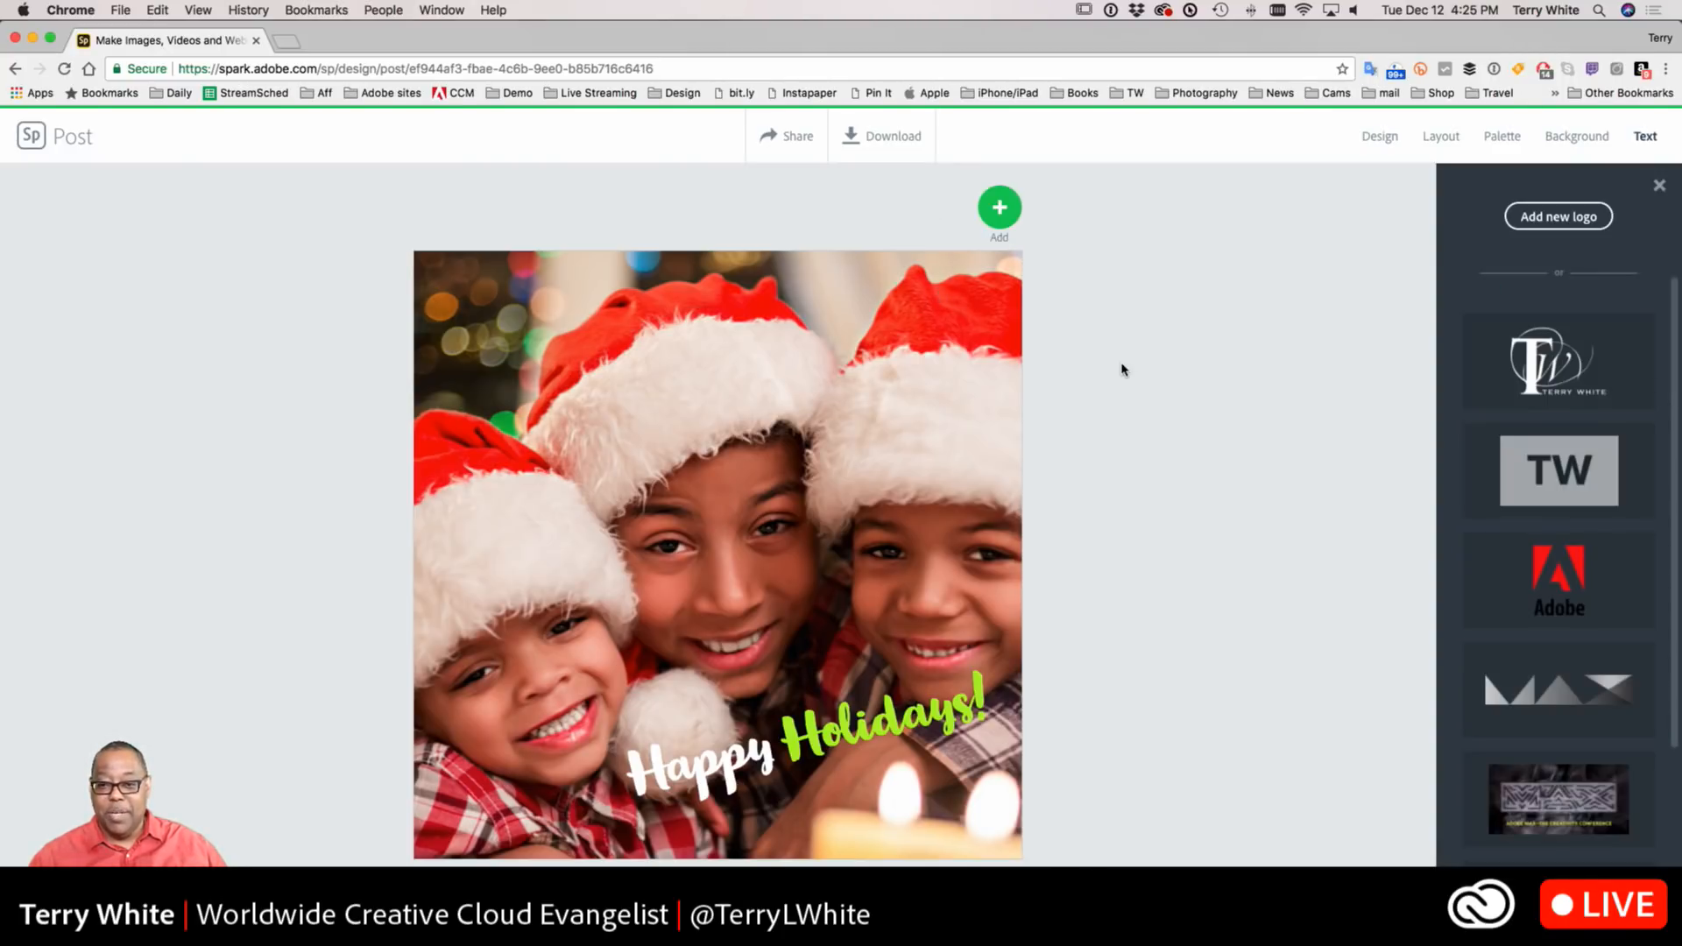
pyautogui.click(1551, 366)
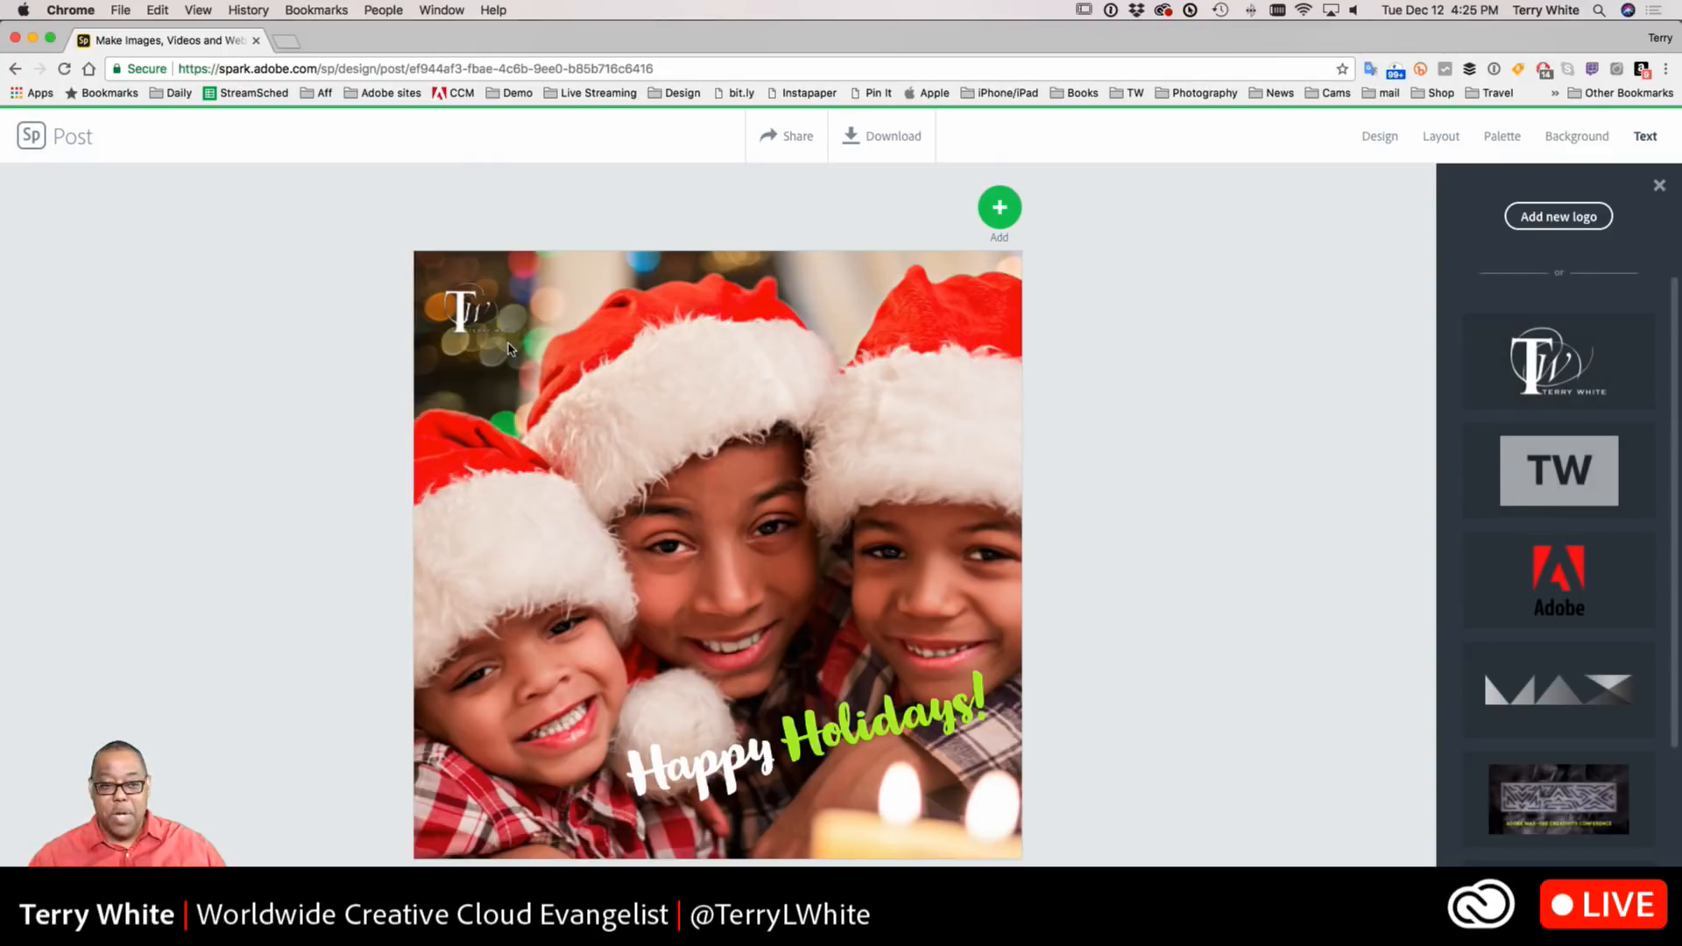
pyautogui.click(464, 320)
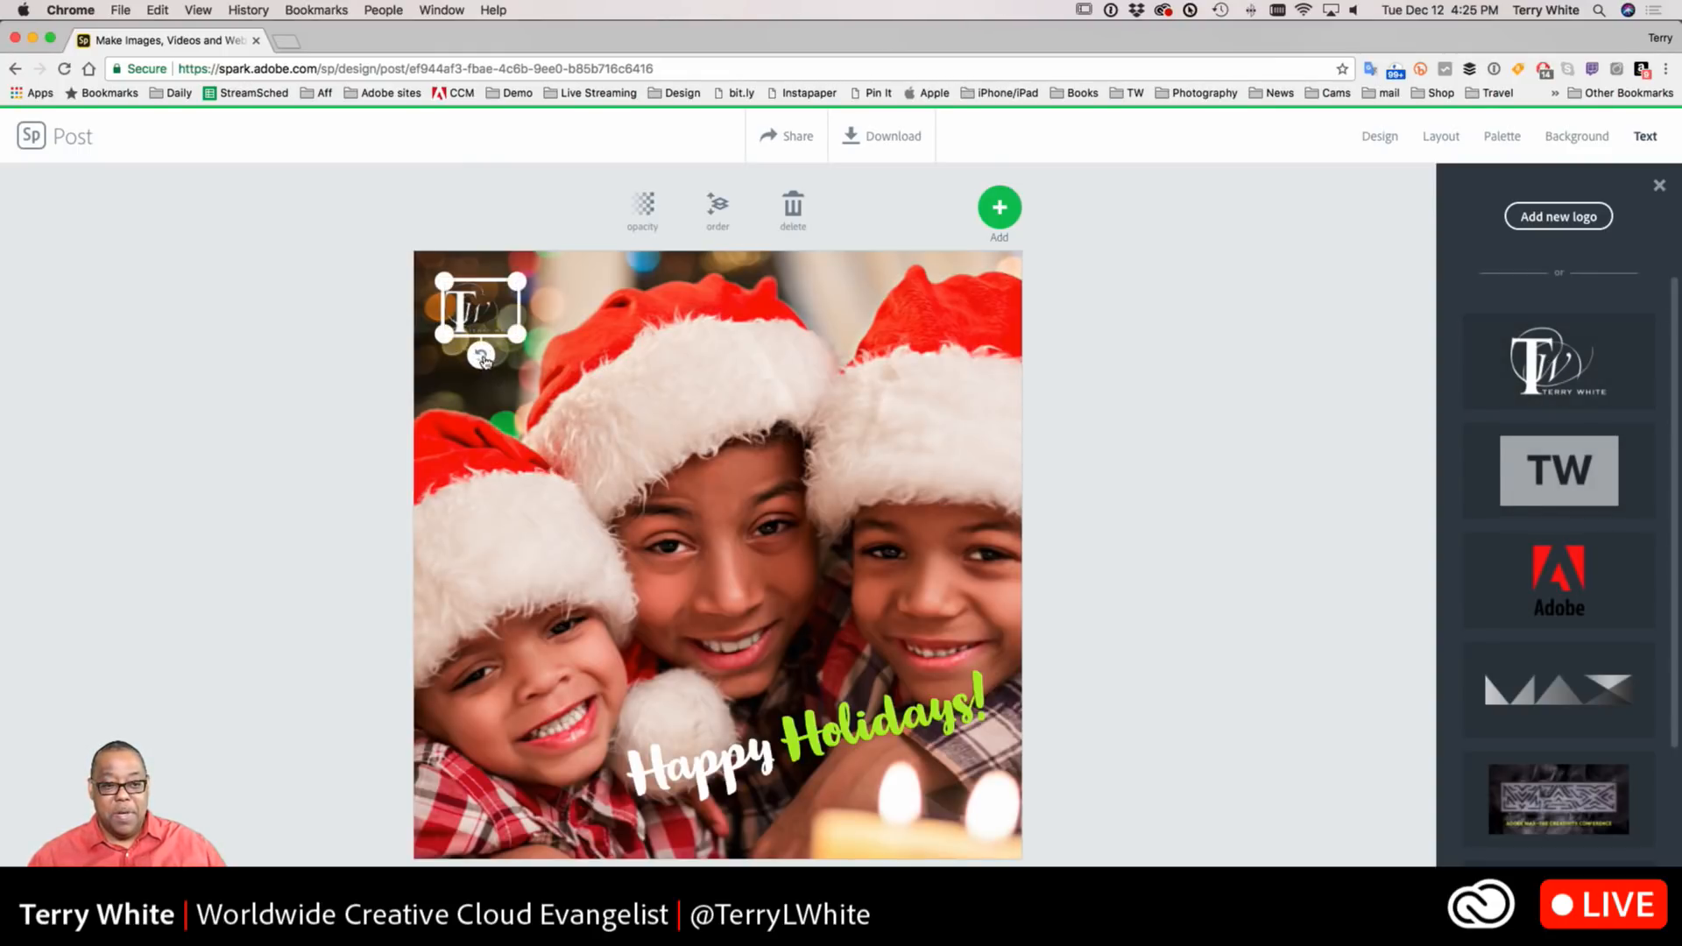
pyautogui.moveTo(474, 317); pyautogui.dragTo(464, 824)
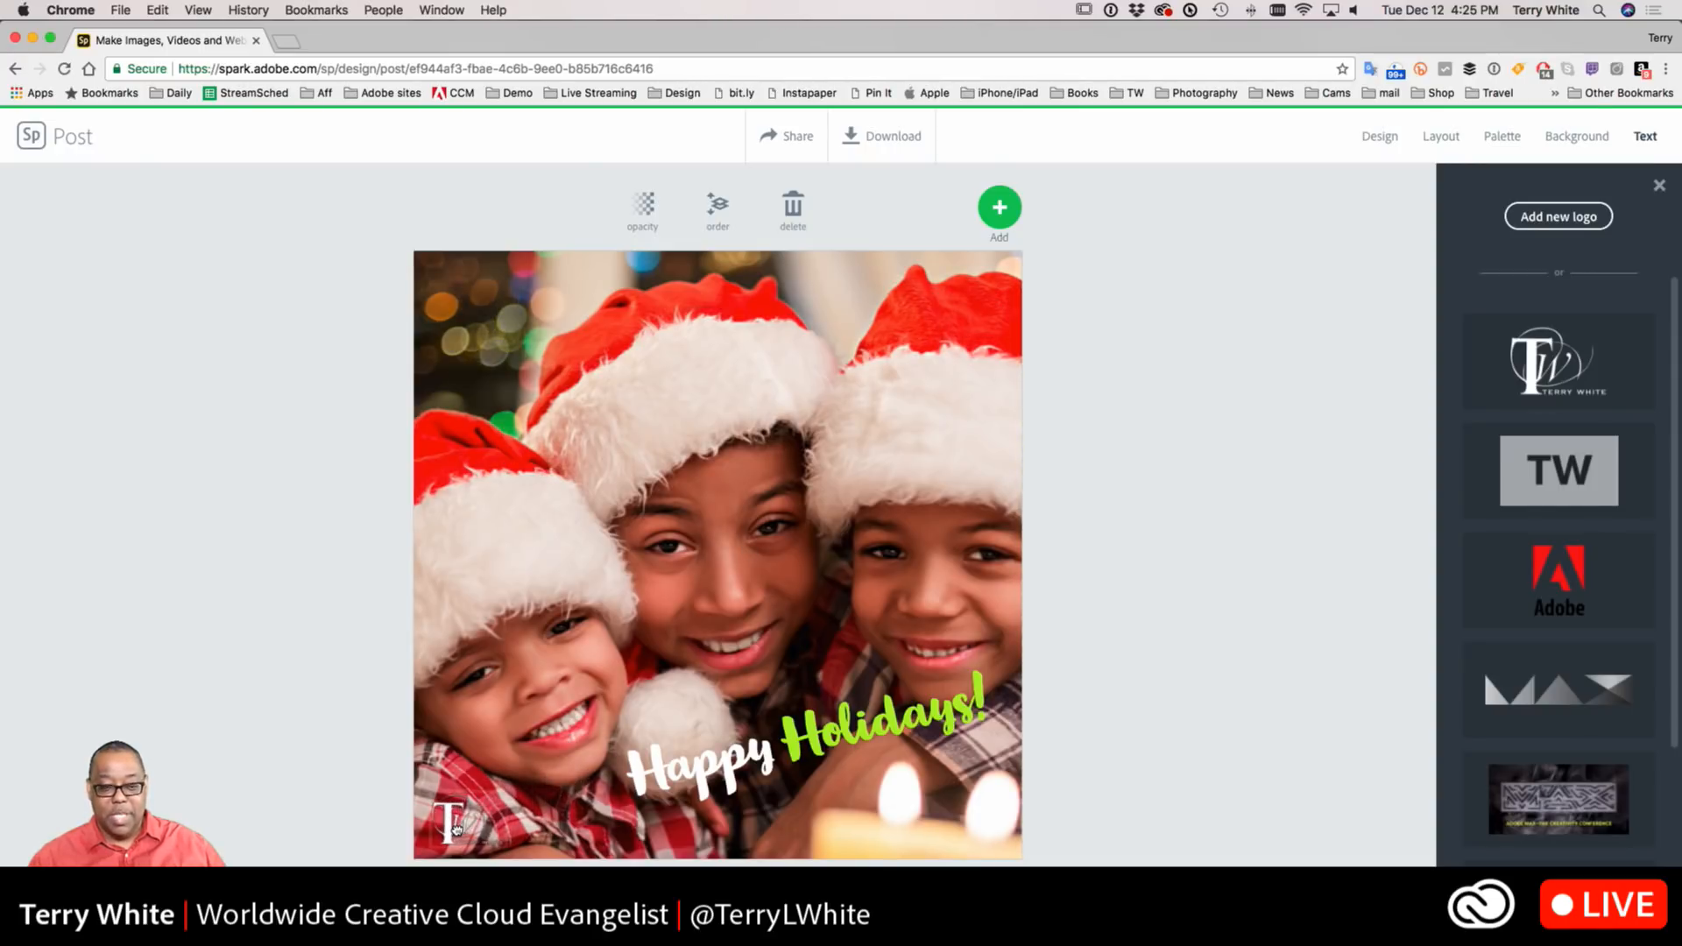
pyautogui.click(1067, 377)
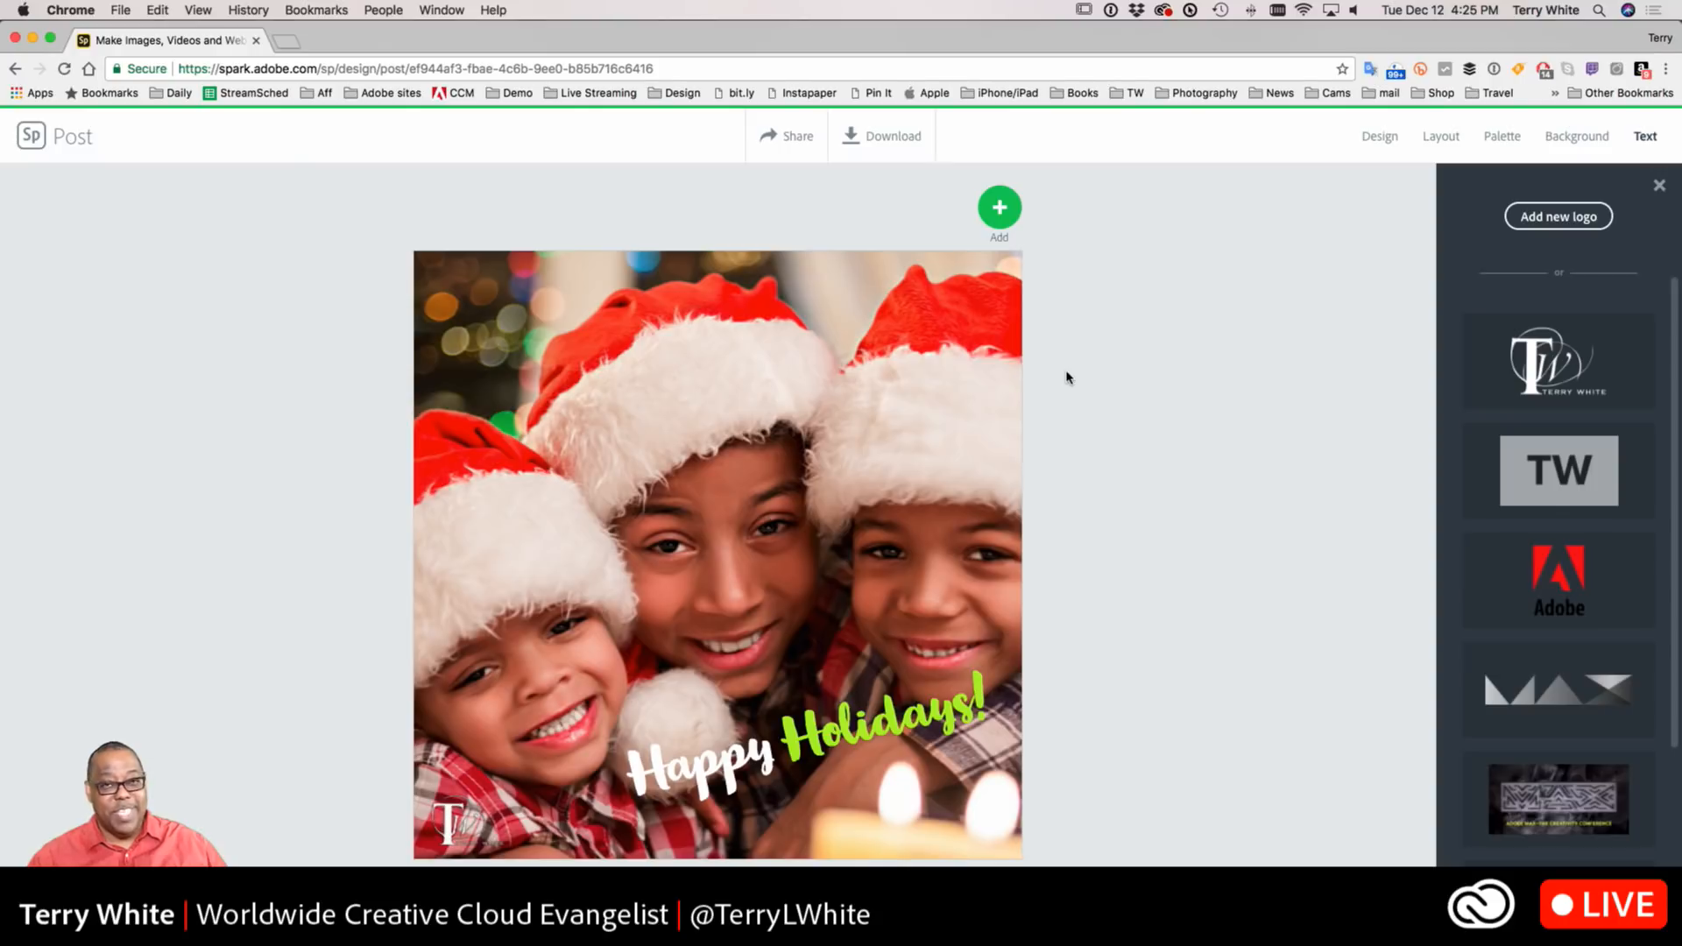
pyautogui.click(1658, 186)
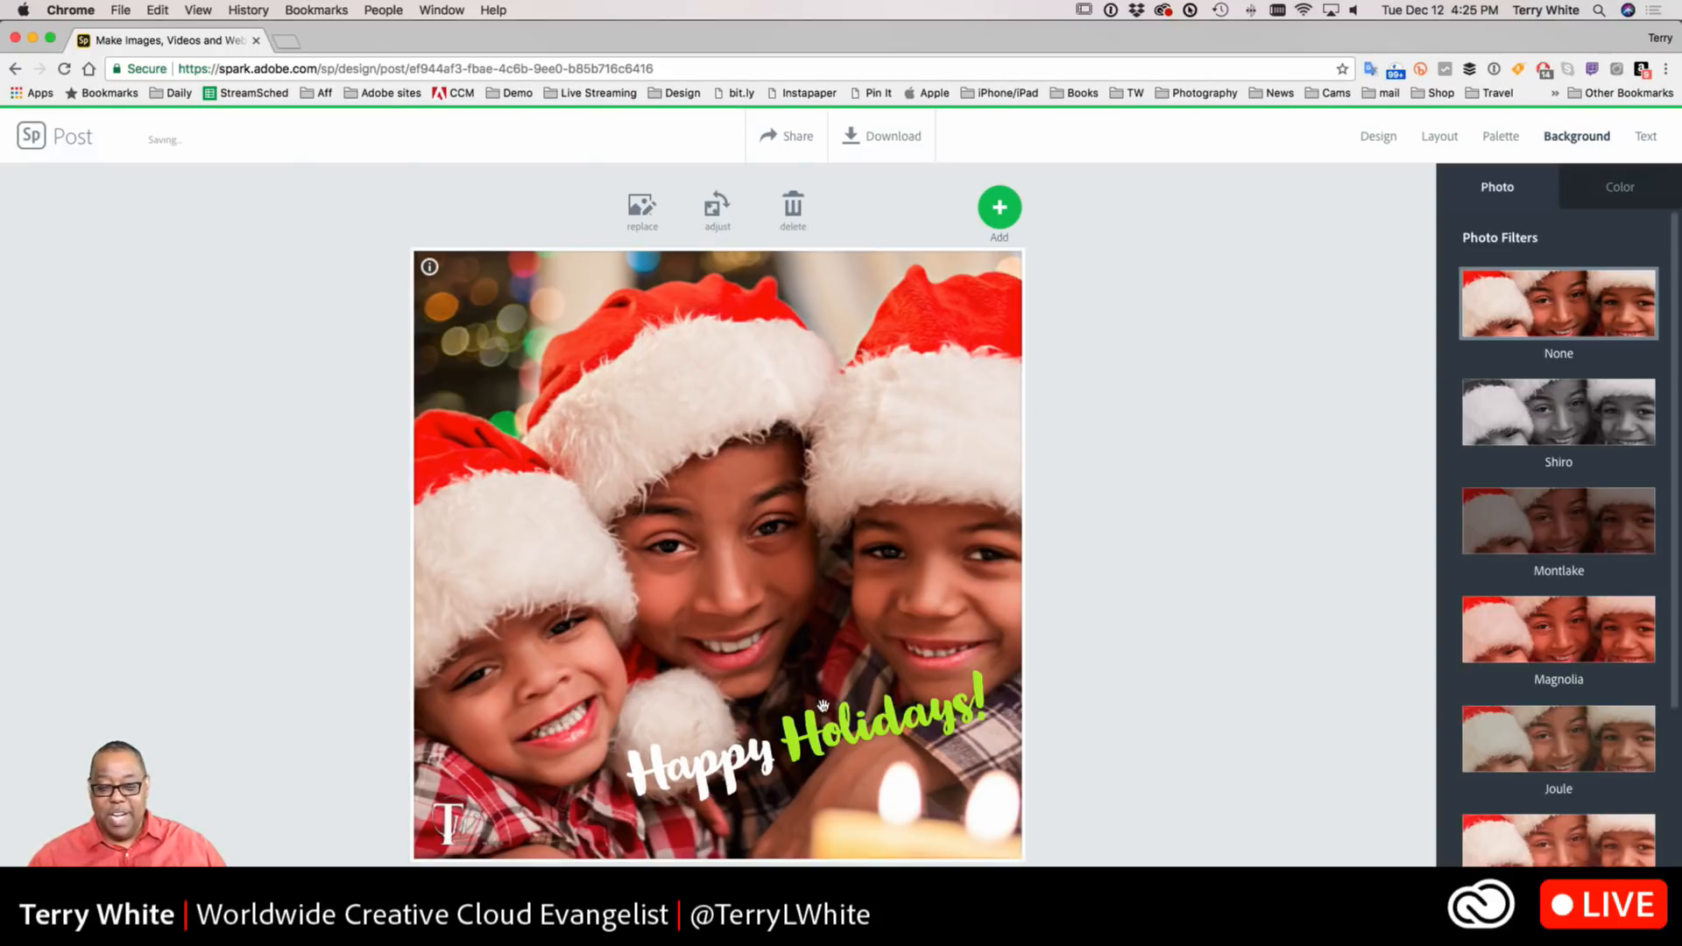
# Restyle the "Happy Holidays!" text with the suggested two-line, right-aligned serif style on a translucent dark red backing
pyautogui.click(821, 734)
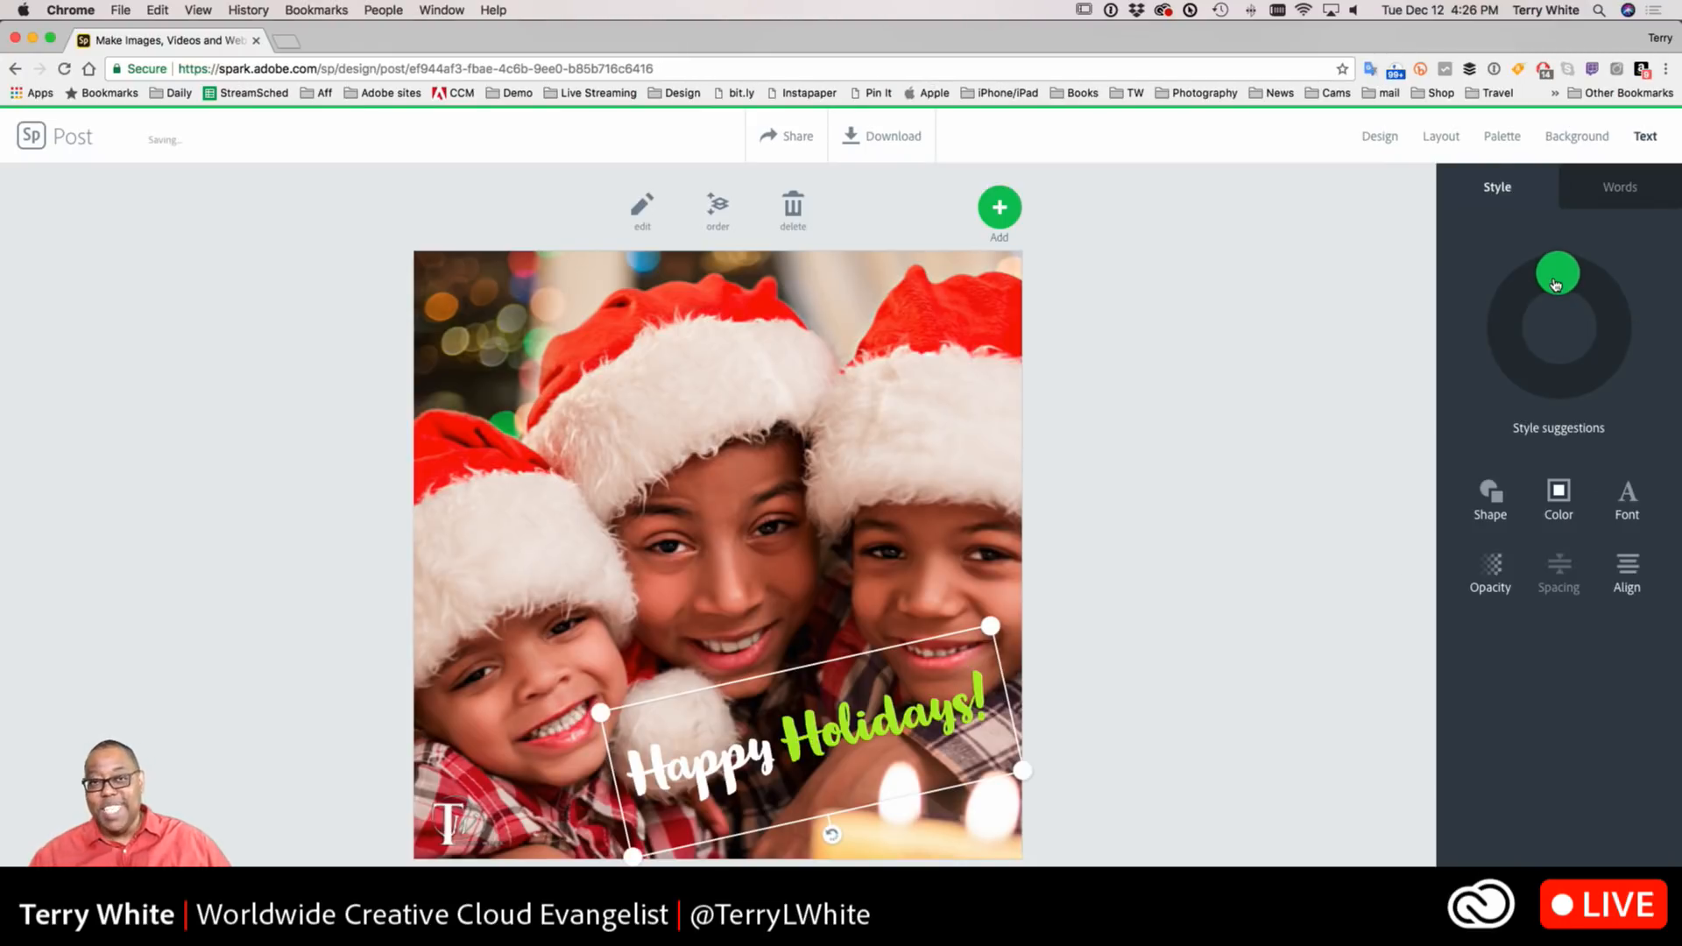
pyautogui.moveTo(1555, 285); pyautogui.dragTo(1582, 341)
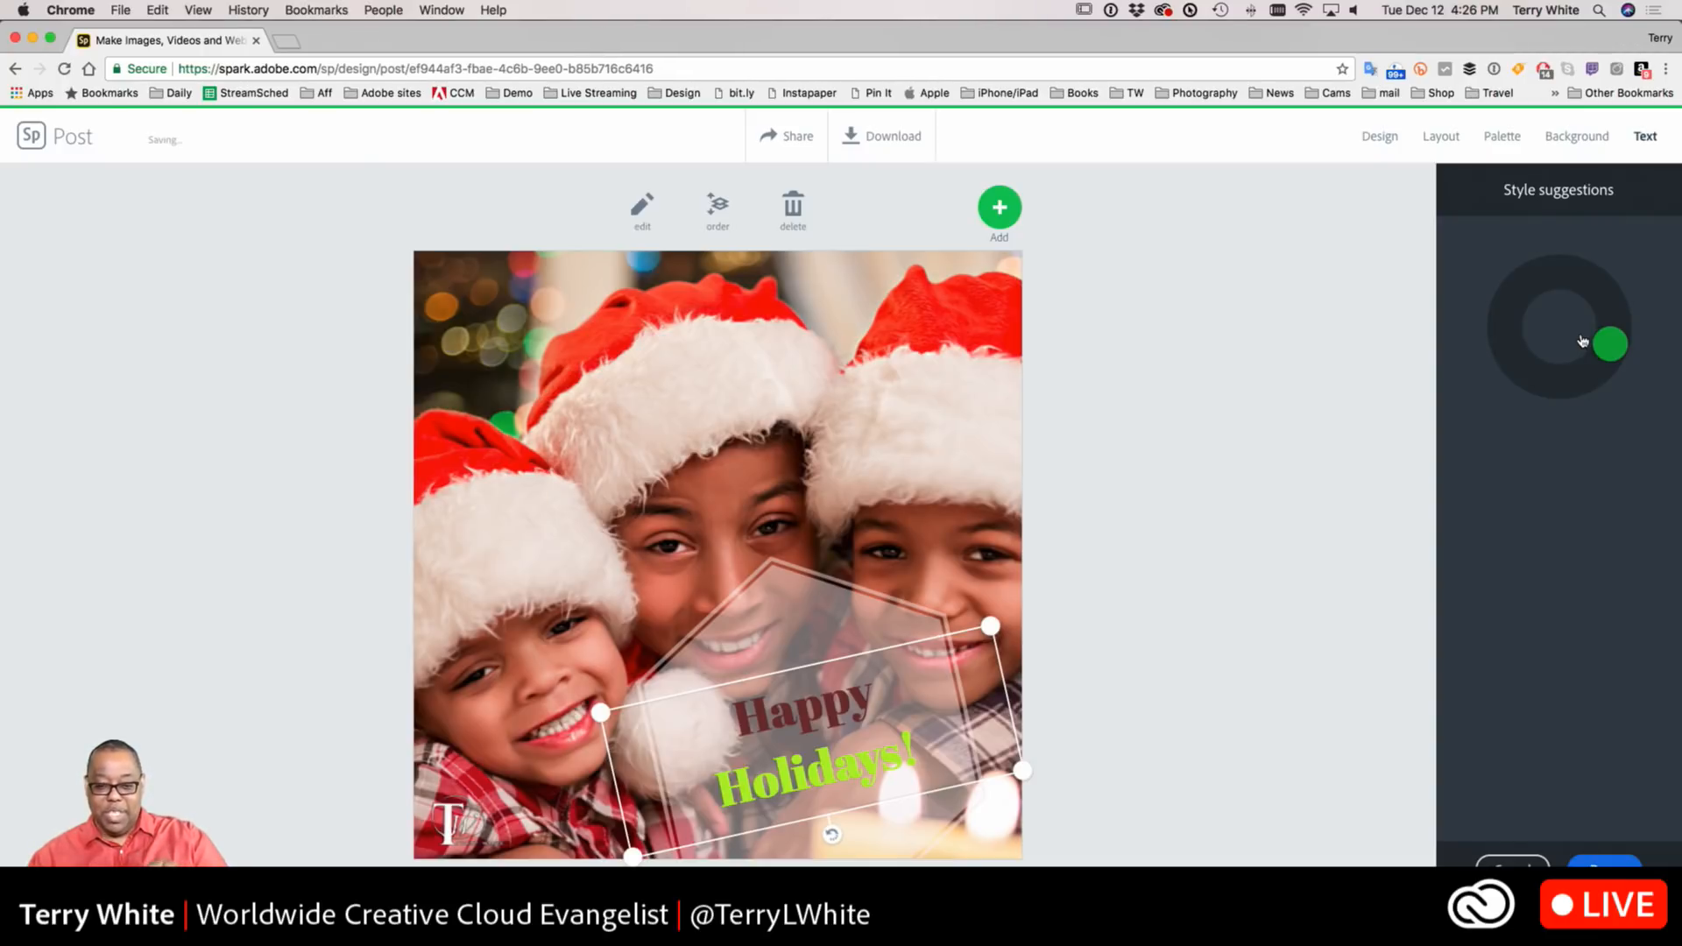
pyautogui.moveTo(1582, 341)
pyautogui.mouseDown()
pyautogui.moveTo(1590, 361)
pyautogui.moveTo(1566, 372)
pyautogui.moveTo(1531, 364)
pyautogui.moveTo(1516, 289)
pyautogui.moveTo(1577, 275)
pyautogui.moveTo(1607, 304)
pyautogui.moveTo(1612, 353)
pyautogui.moveTo(1561, 386)
pyautogui.moveTo(1588, 383)
pyautogui.mouseUp()
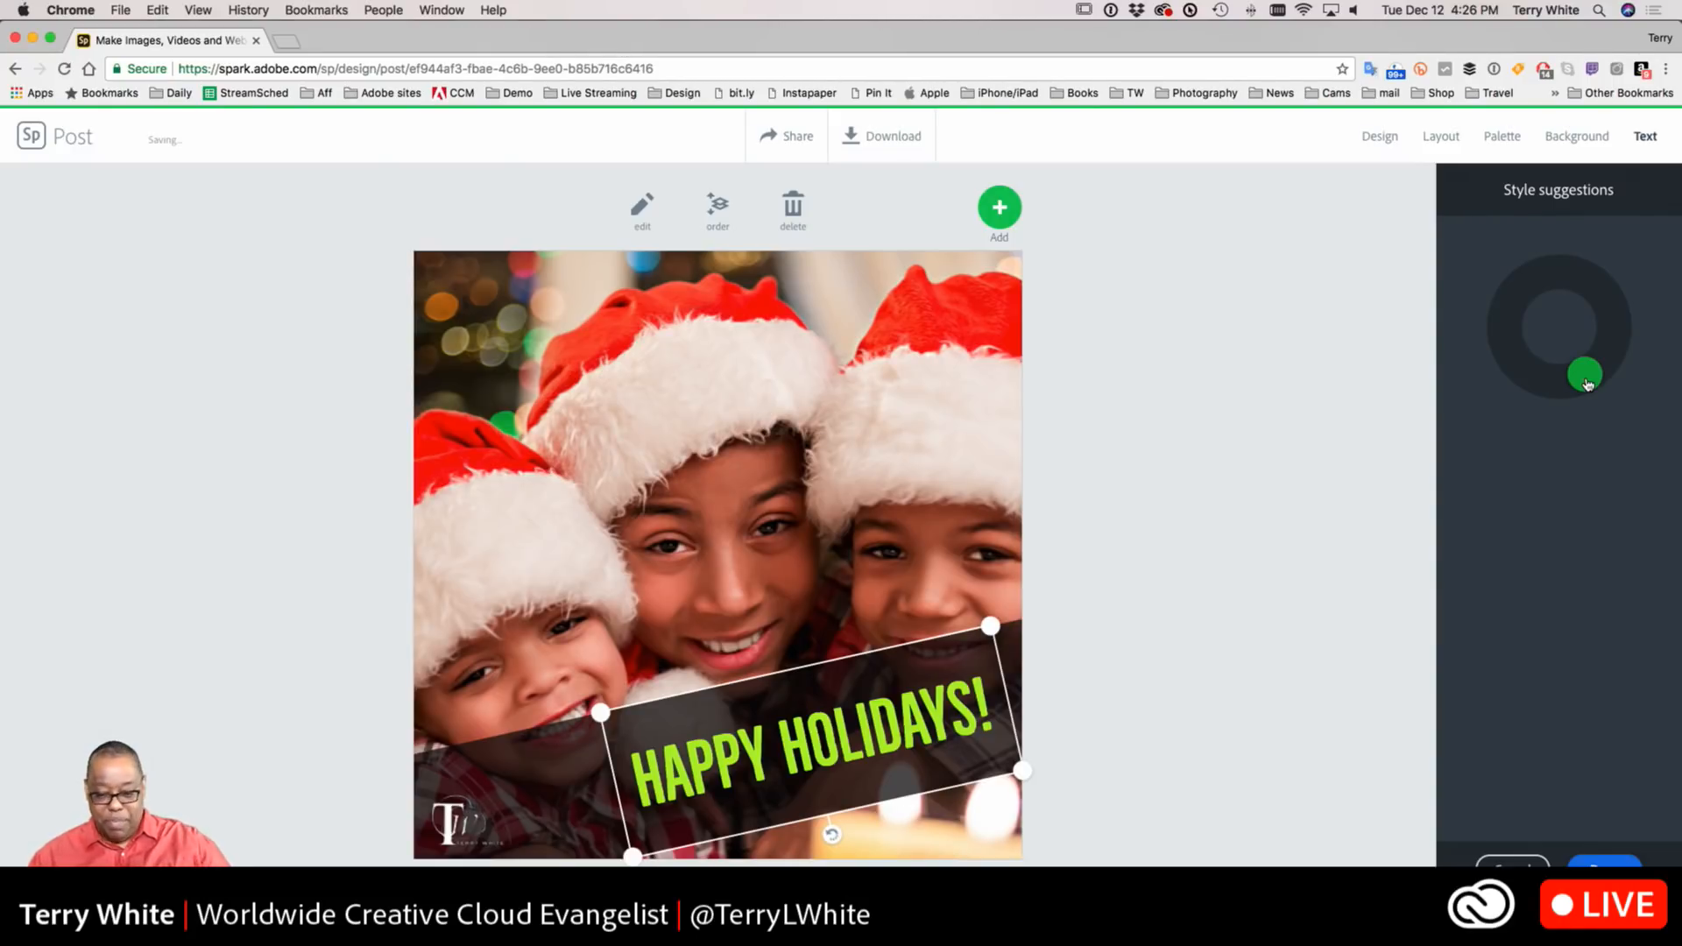
pyautogui.moveTo(1587, 383)
pyautogui.mouseDown()
pyautogui.moveTo(1540, 375)
pyautogui.moveTo(1554, 276)
pyautogui.moveTo(1593, 303)
pyautogui.moveTo(1608, 394)
pyautogui.moveTo(1540, 412)
pyautogui.moveTo(1510, 381)
pyautogui.moveTo(1509, 315)
pyautogui.moveTo(1540, 285)
pyautogui.moveTo(1585, 298)
pyautogui.moveTo(1603, 341)
pyautogui.moveTo(1590, 377)
pyautogui.mouseUp()
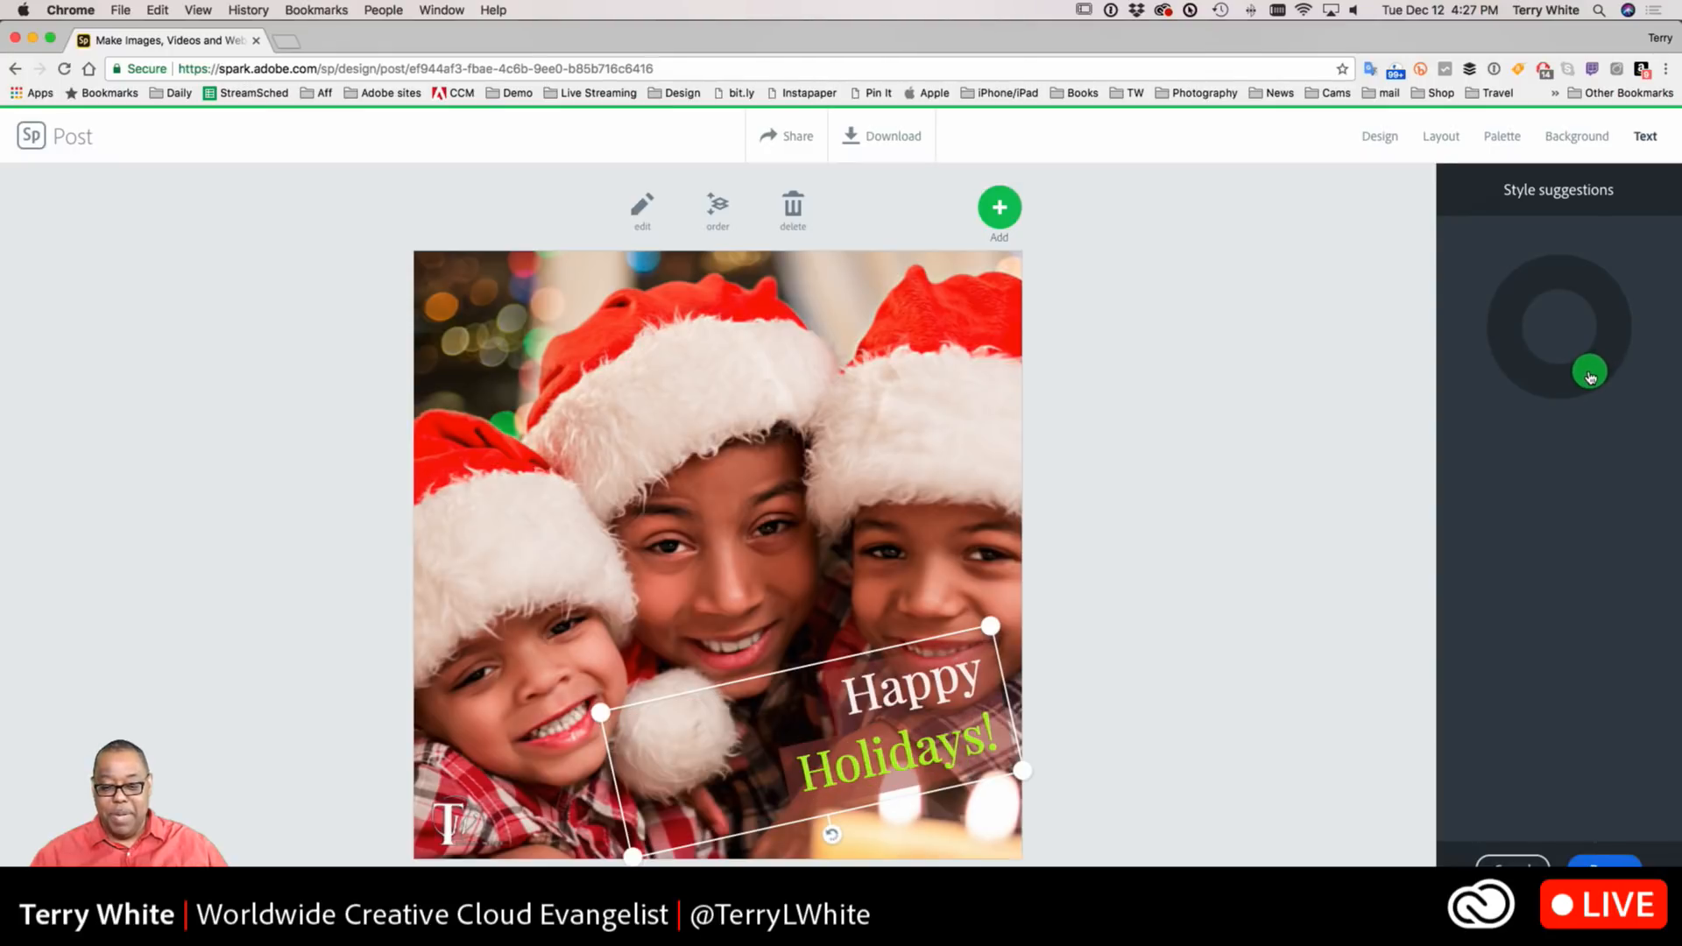
pyautogui.click(1068, 405)
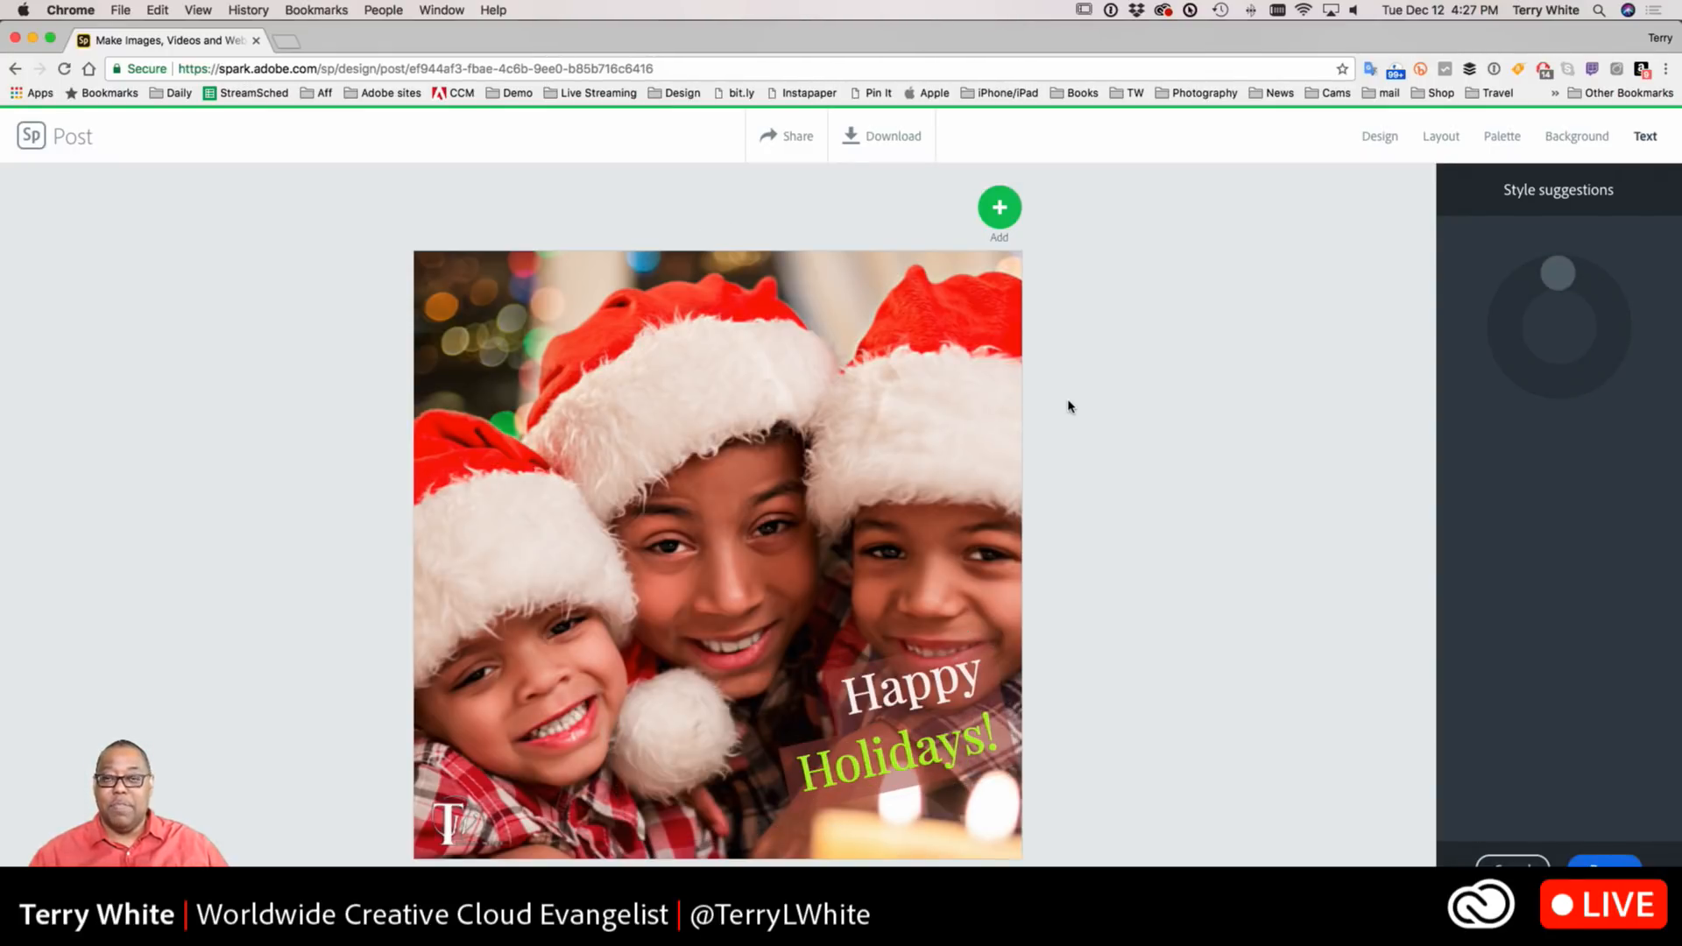
# Move the "Happy Holidays!" text left and slightly down, clear of the right-hand child's face and the candles
pyautogui.click(902, 701)
pyautogui.moveTo(903, 701); pyautogui.dragTo(768, 740)
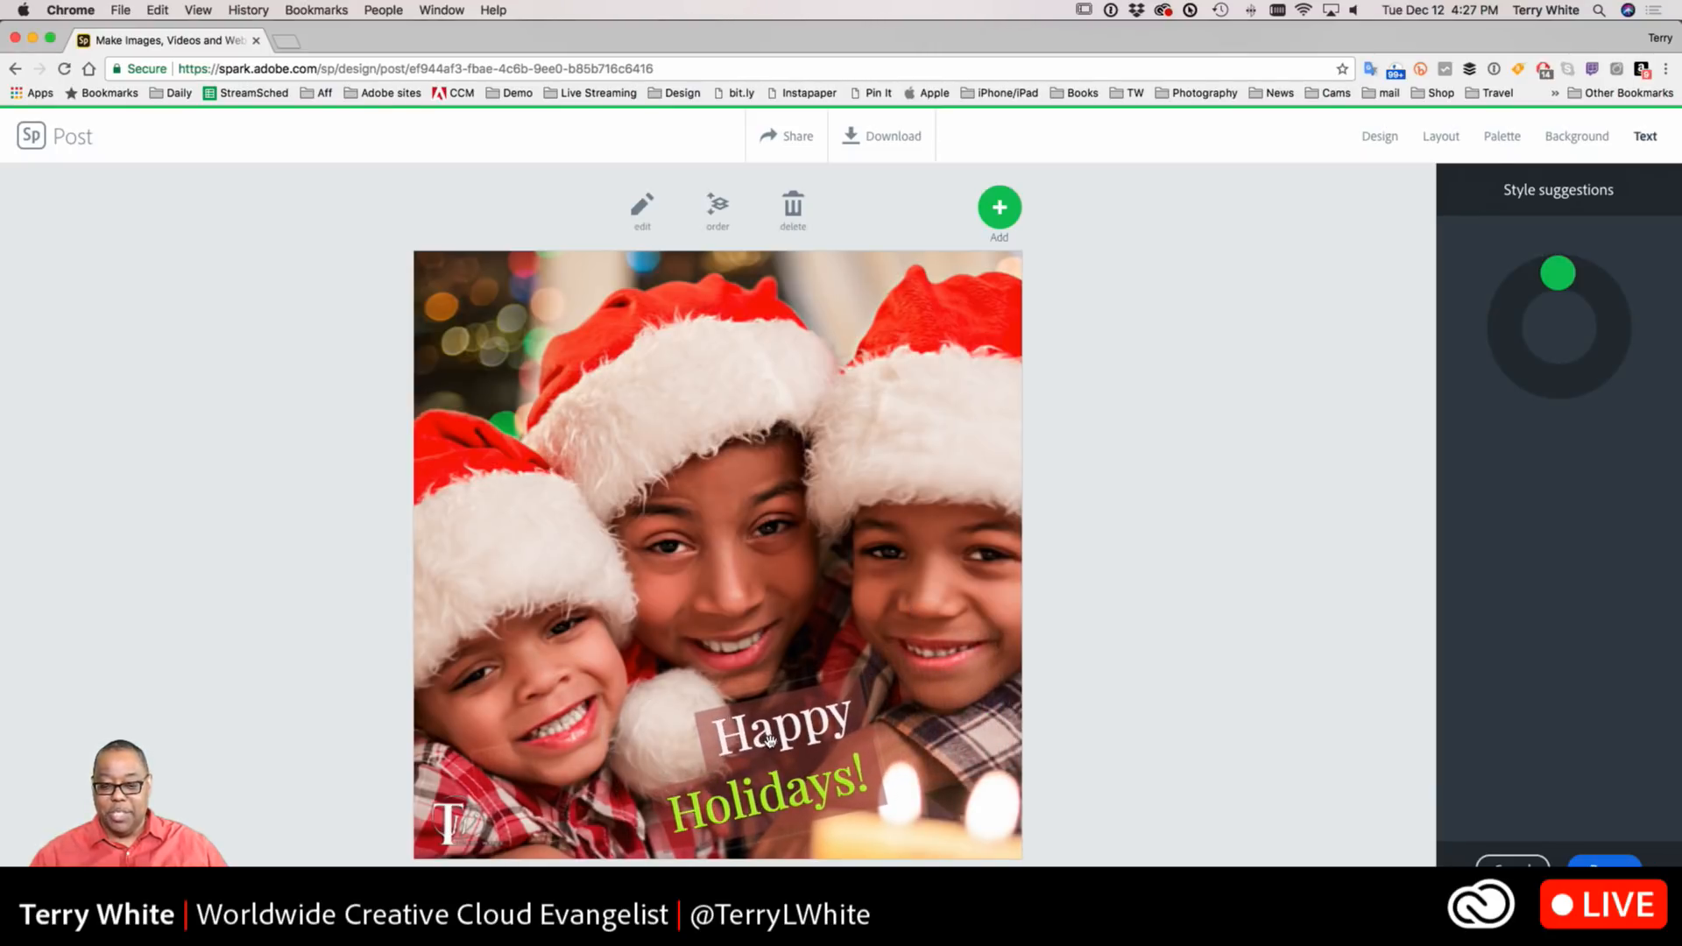
pyautogui.click(1068, 662)
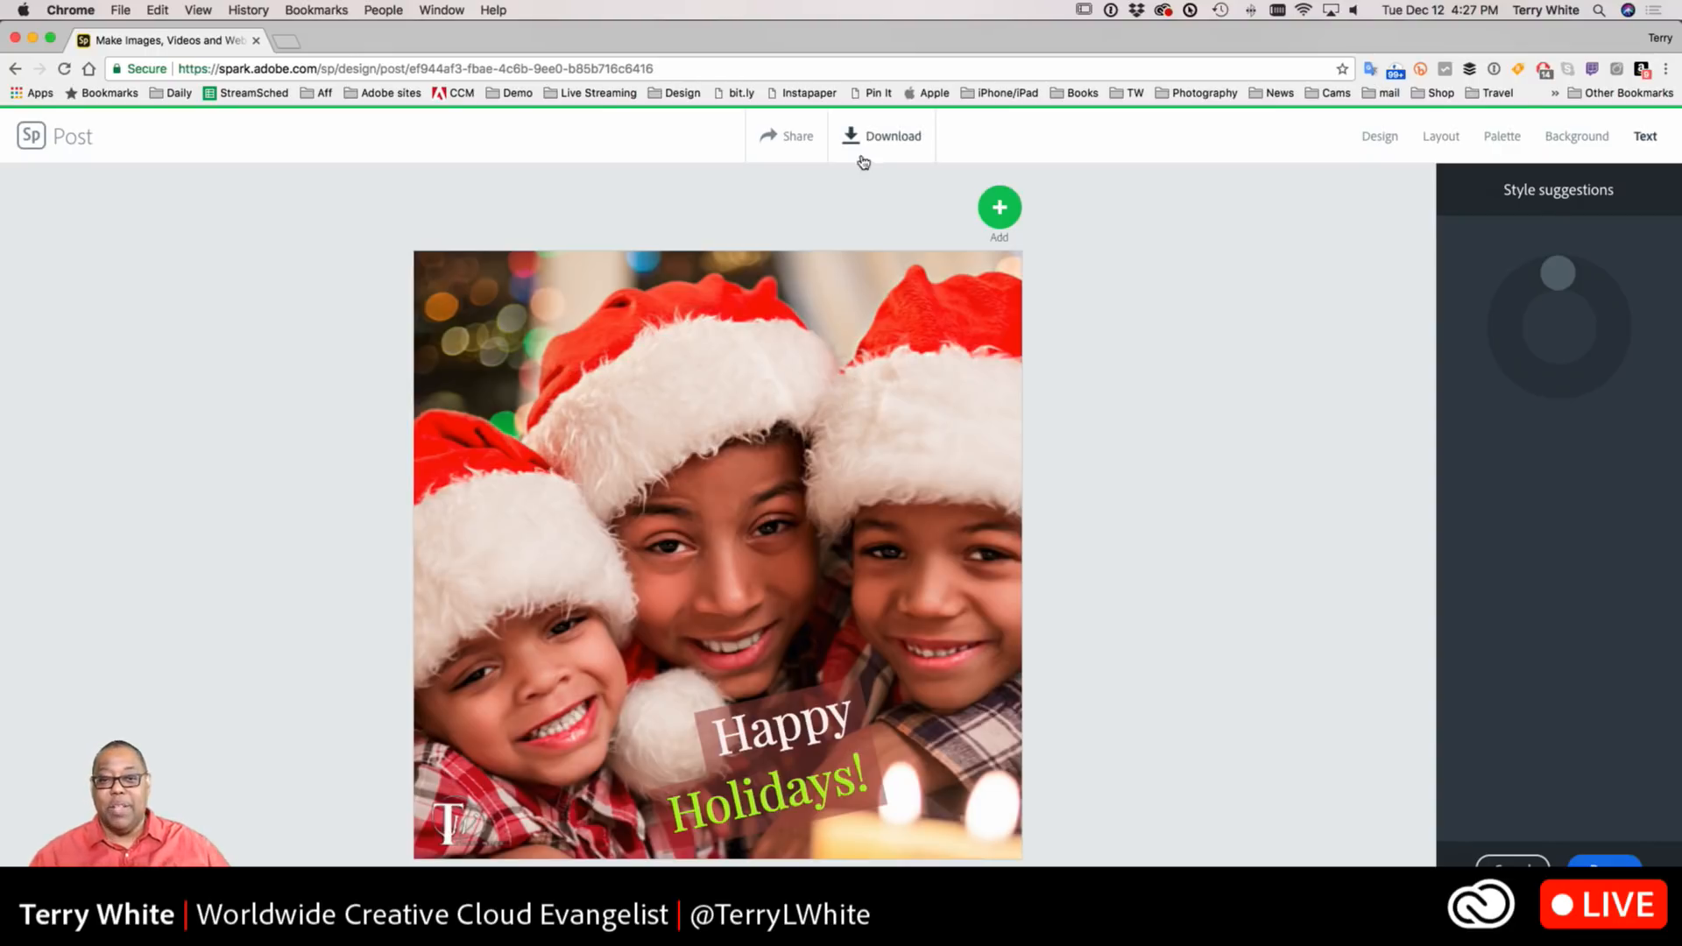
# Download the finished "Happy Holidays!" graphic
pyautogui.click(850, 136)
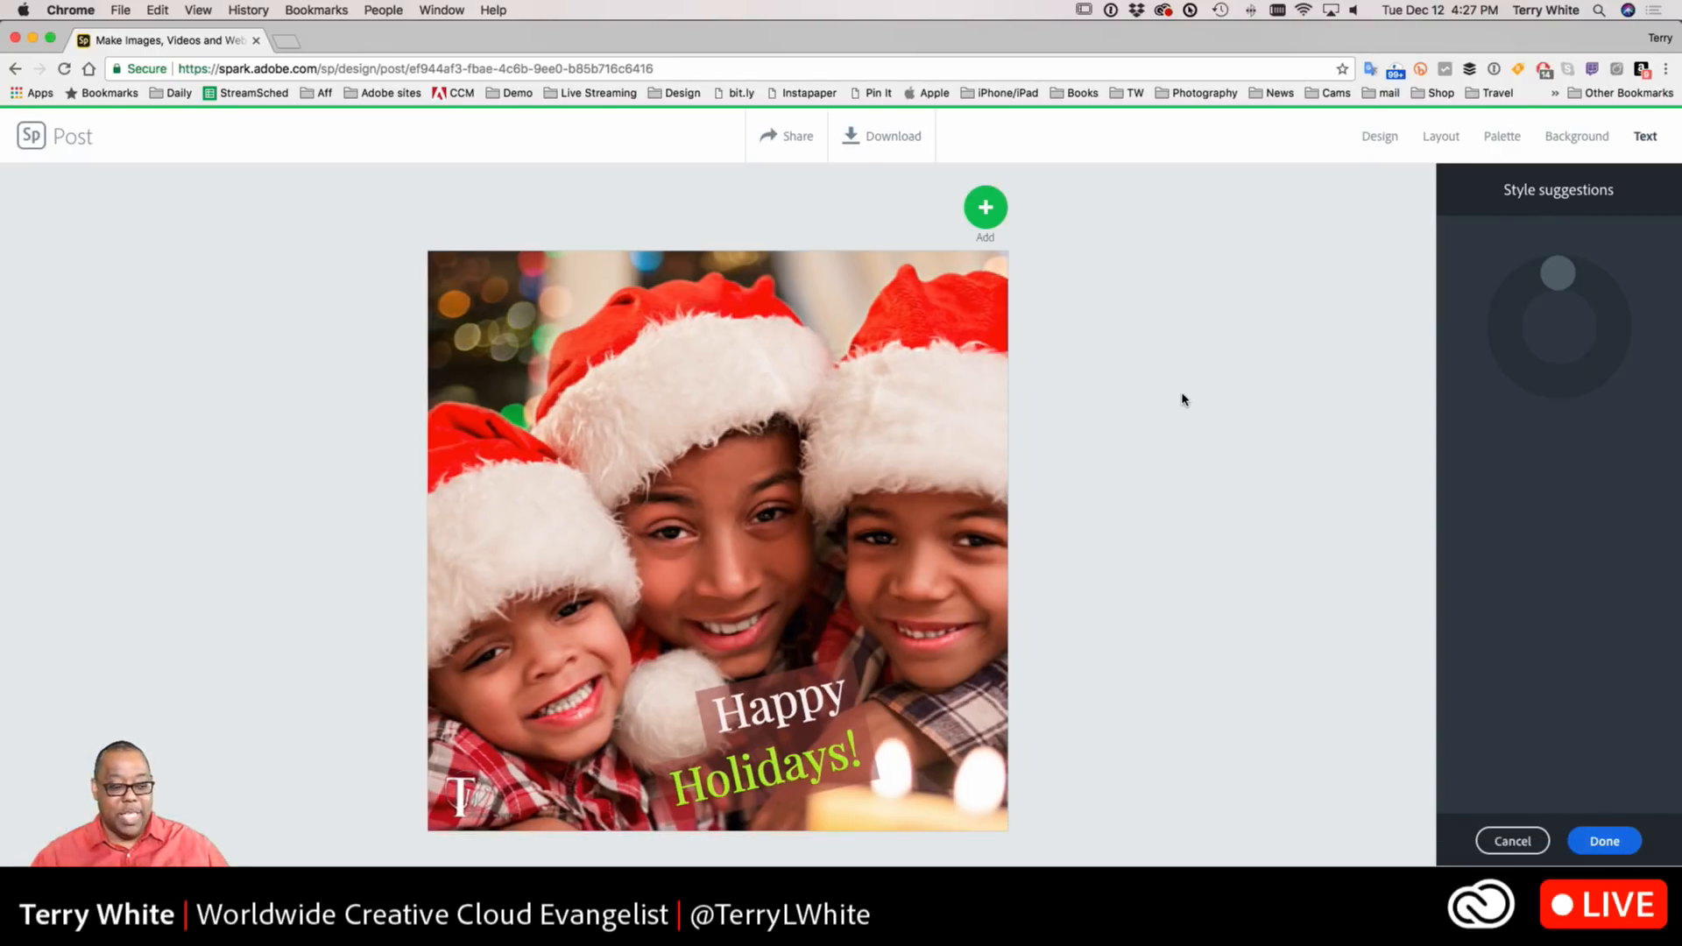